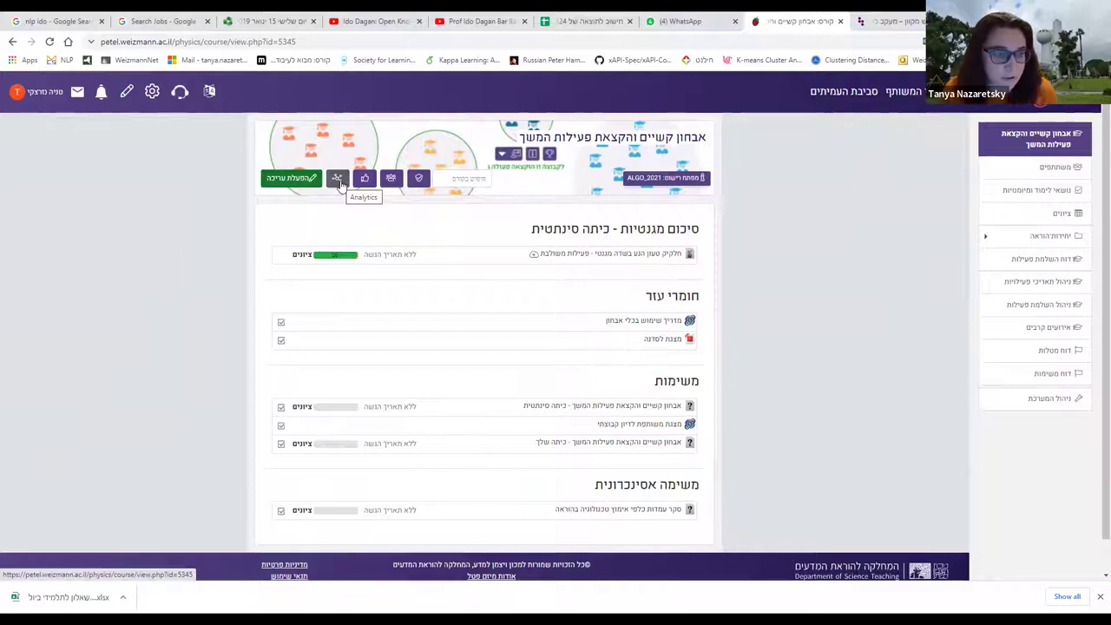
Open the course analytics and display the diagnosis for the activity "חלקיק טעון הנע בשדה מגנטי - פעילות משולבת"
click(339, 180)
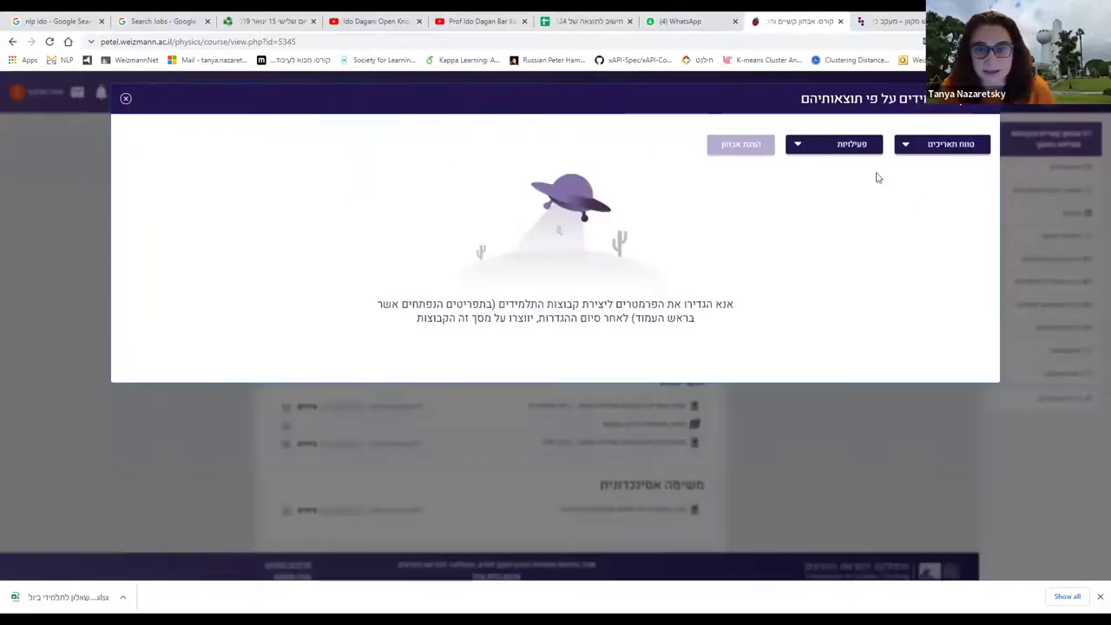
click(796, 159)
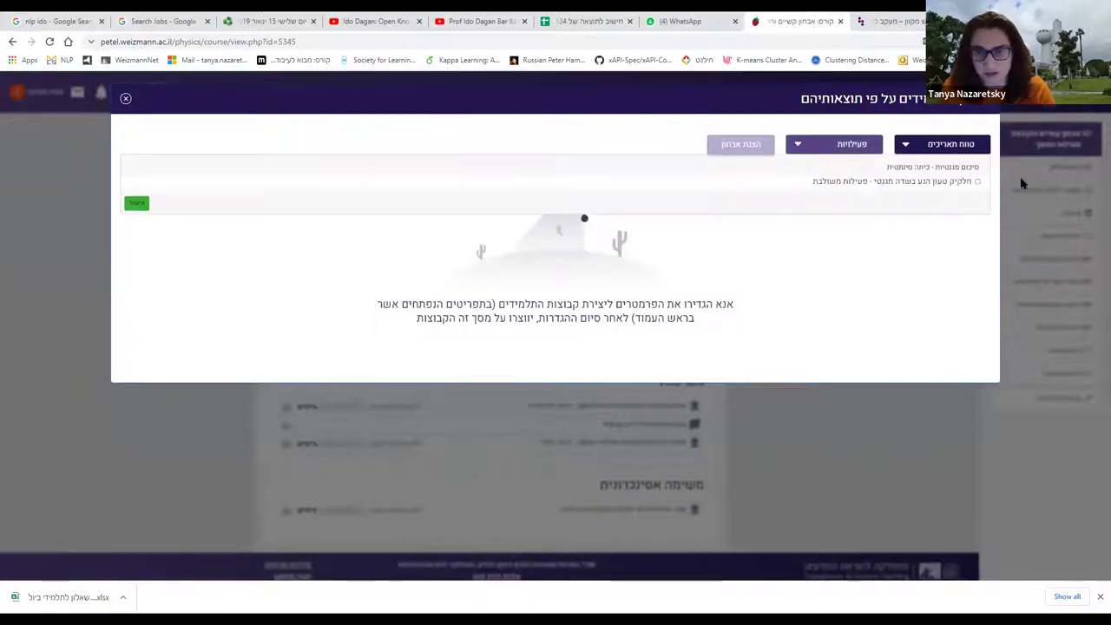
click(979, 183)
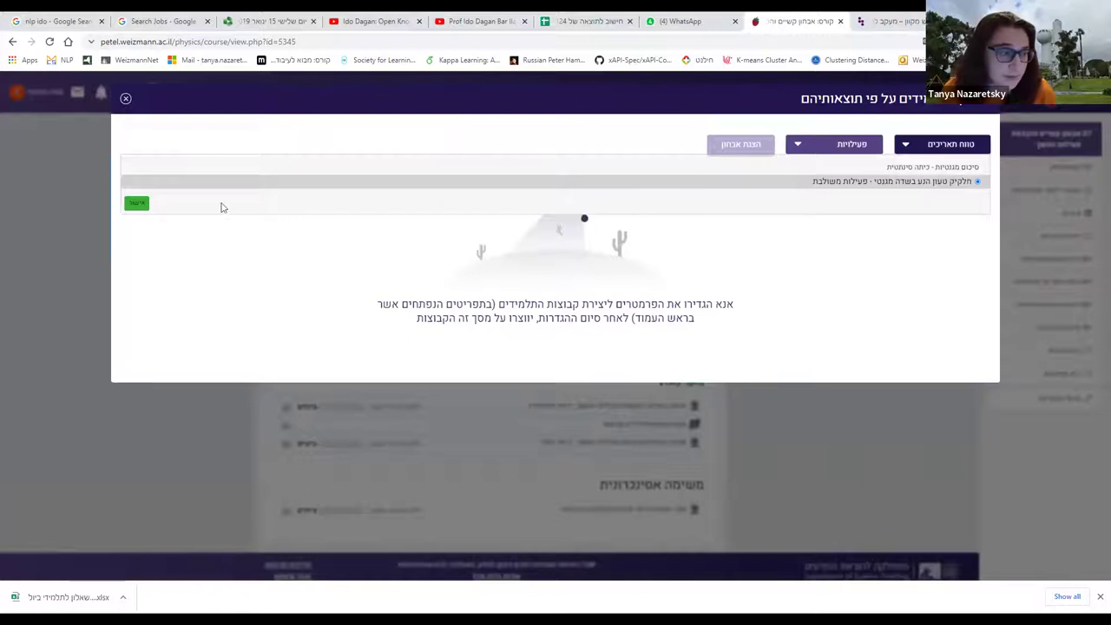
click(137, 205)
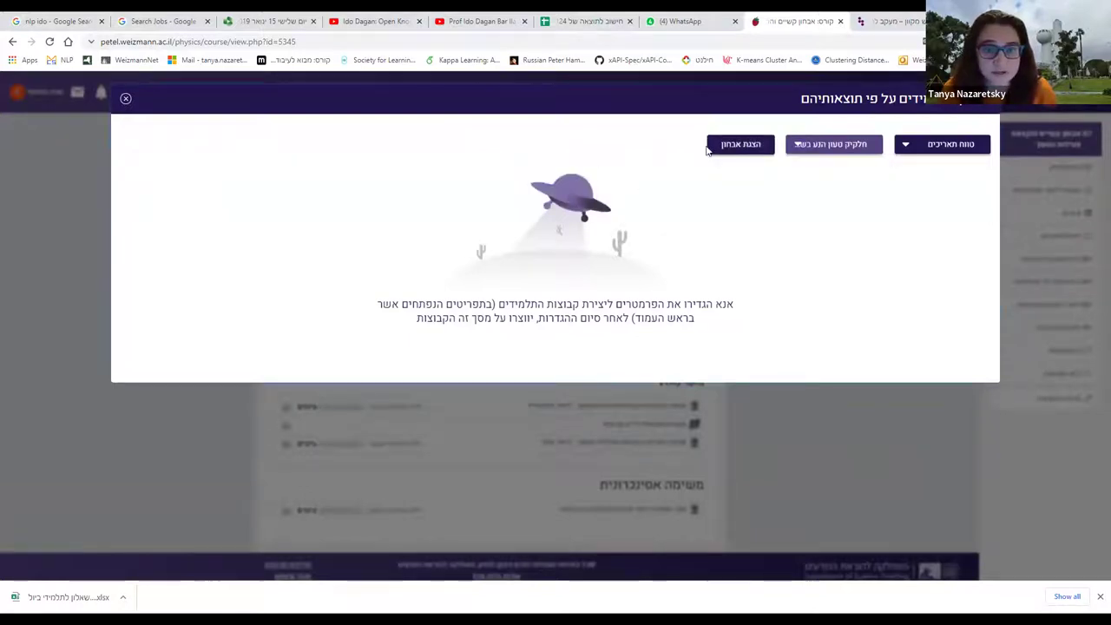
click(755, 145)
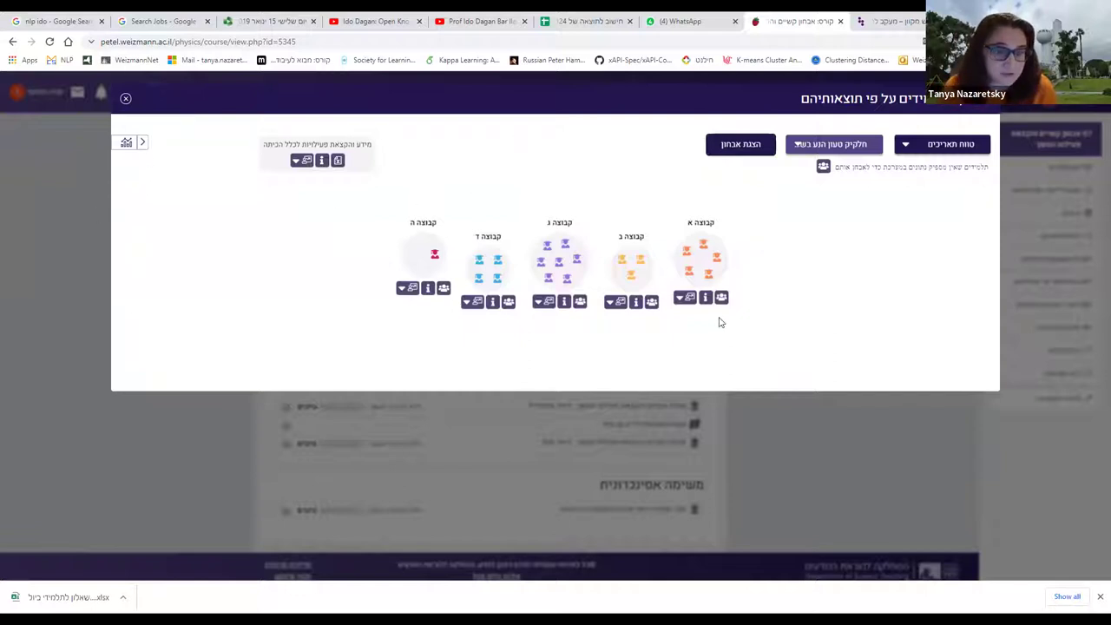
Expand the table of performance levels by question and group, examine all questions from 1 to 18, and collapse it again
mouse_move(705, 299)
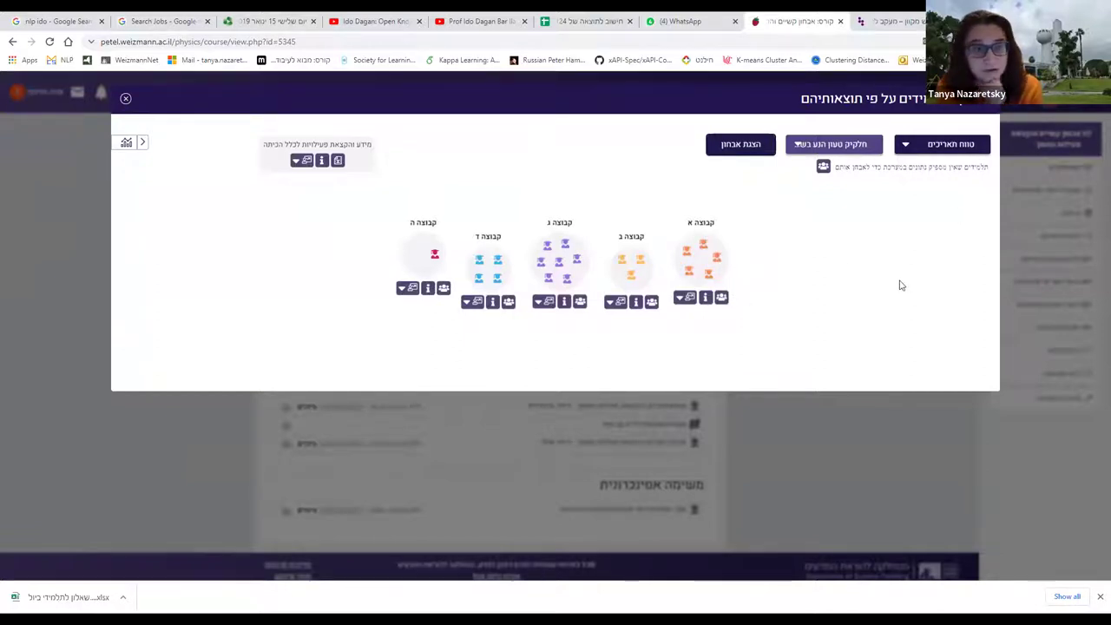
mouse_move(343, 183)
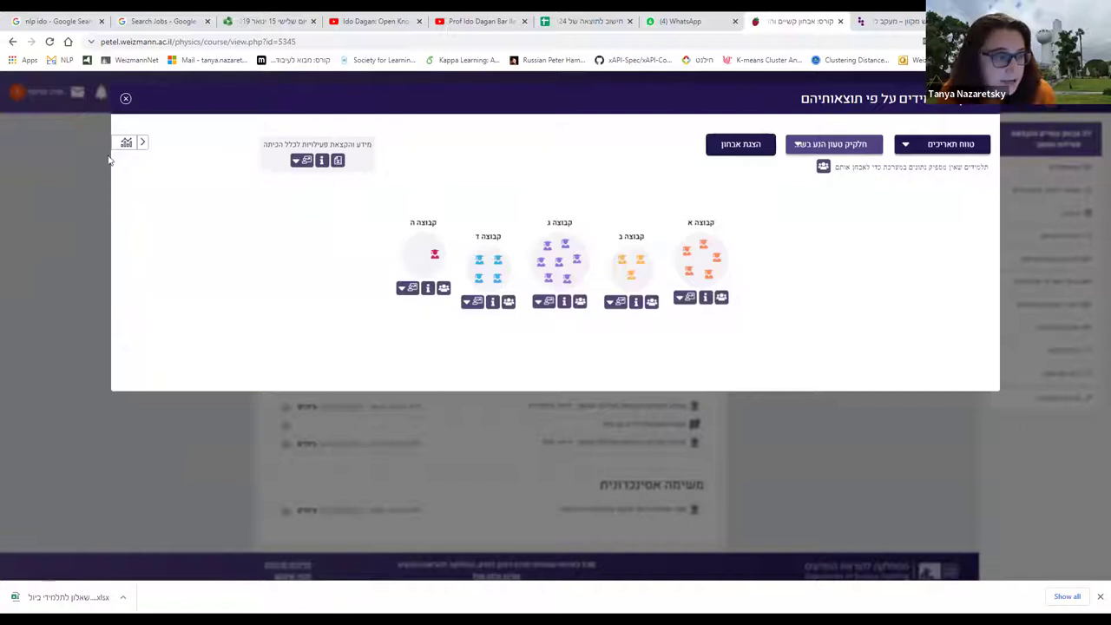
click(143, 143)
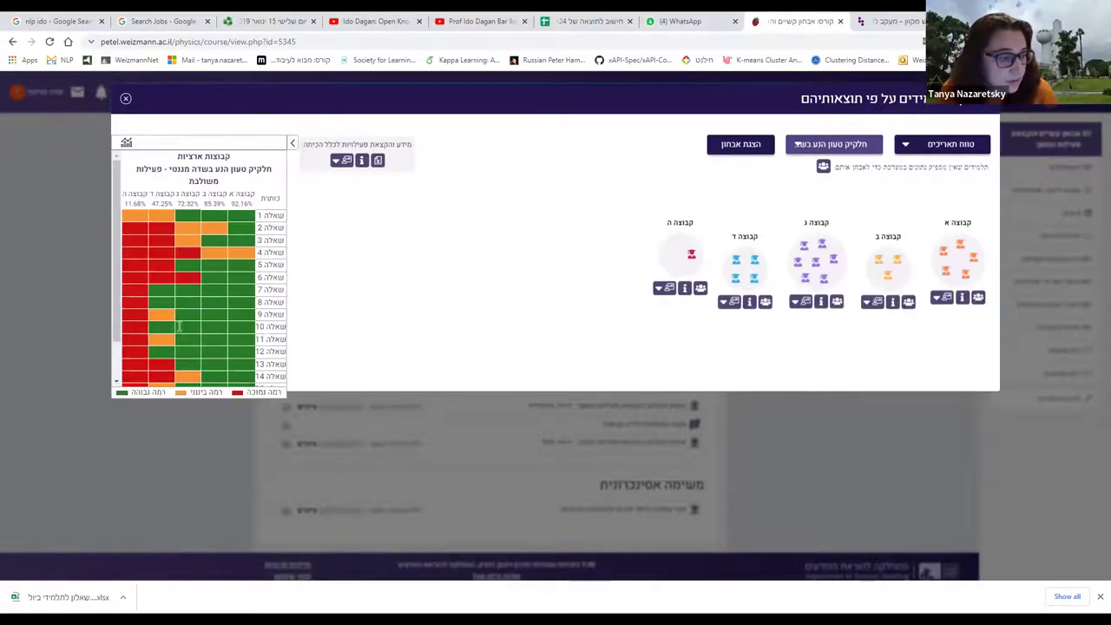
drag(119, 310, 119, 335)
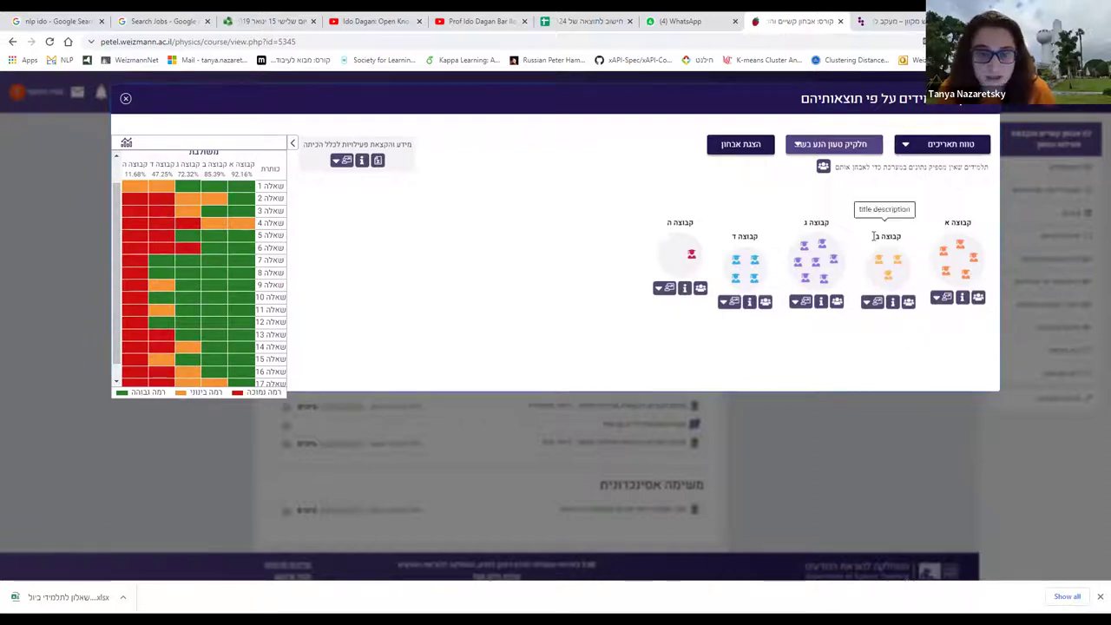
scroll(235, 304, down, 1)
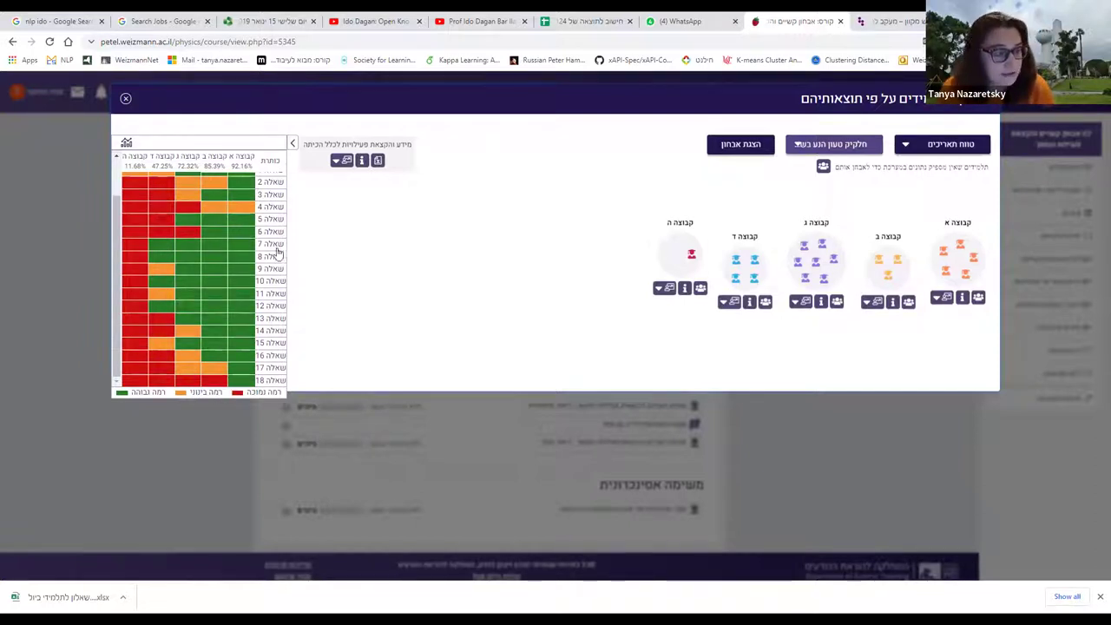
scroll(200, 327, up, 3)
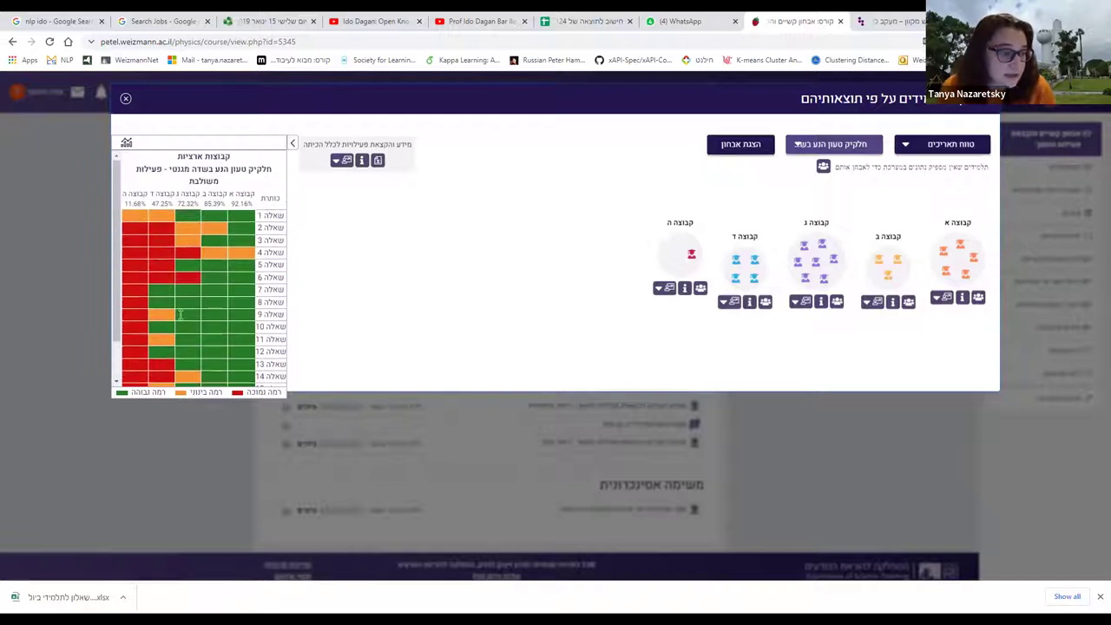
mouse_move(753, 279)
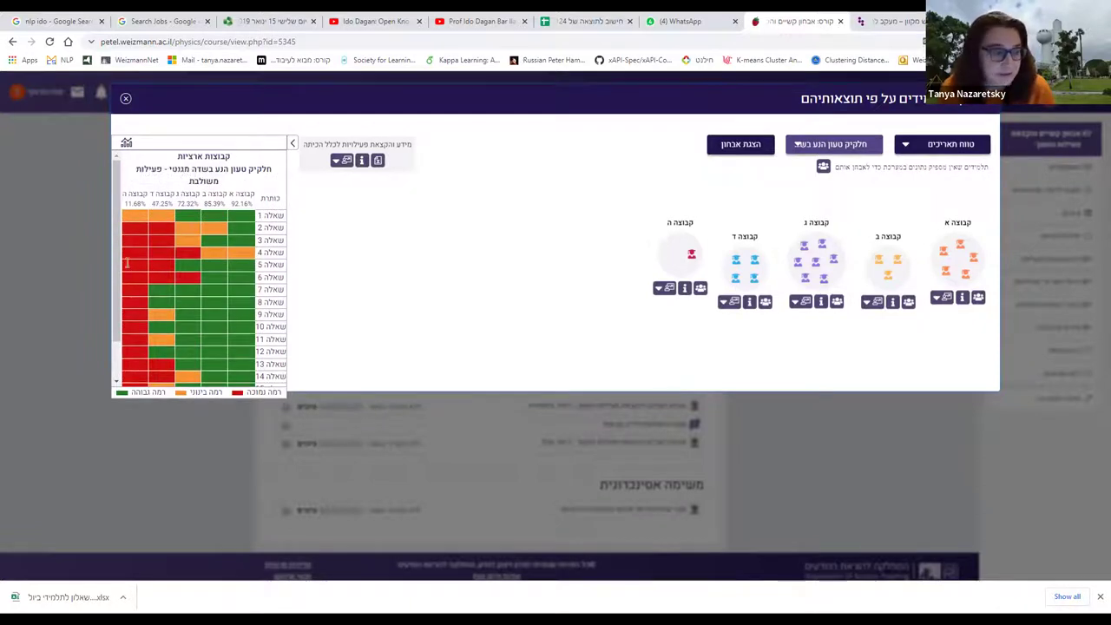
scroll(231, 354, down, 3)
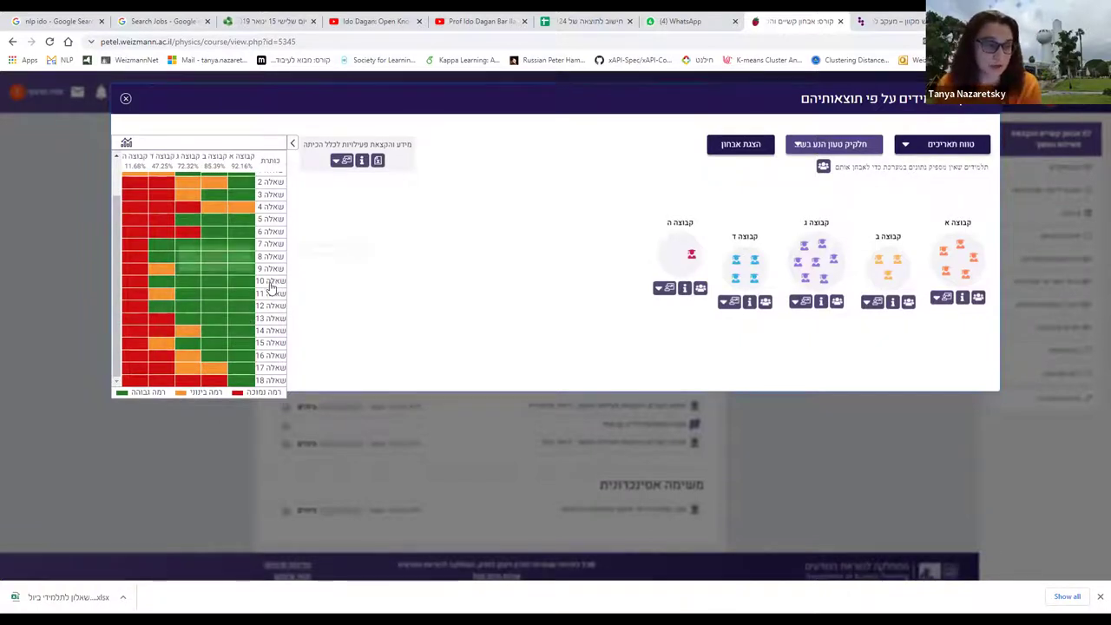
click(295, 144)
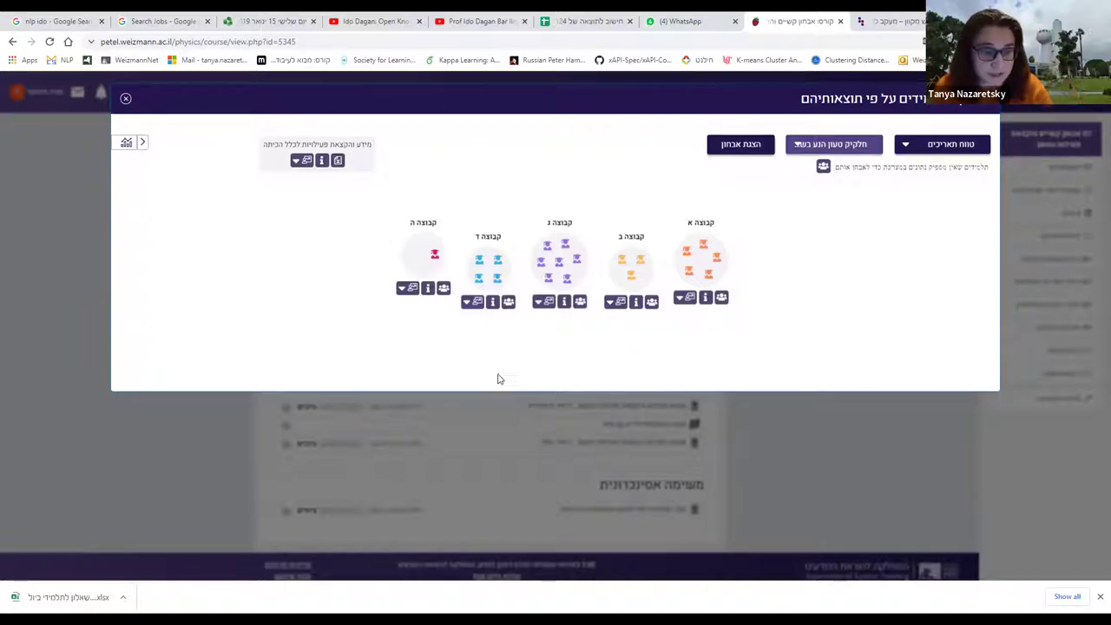
Move two students from group ב into group ג
mouse_move(499, 285)
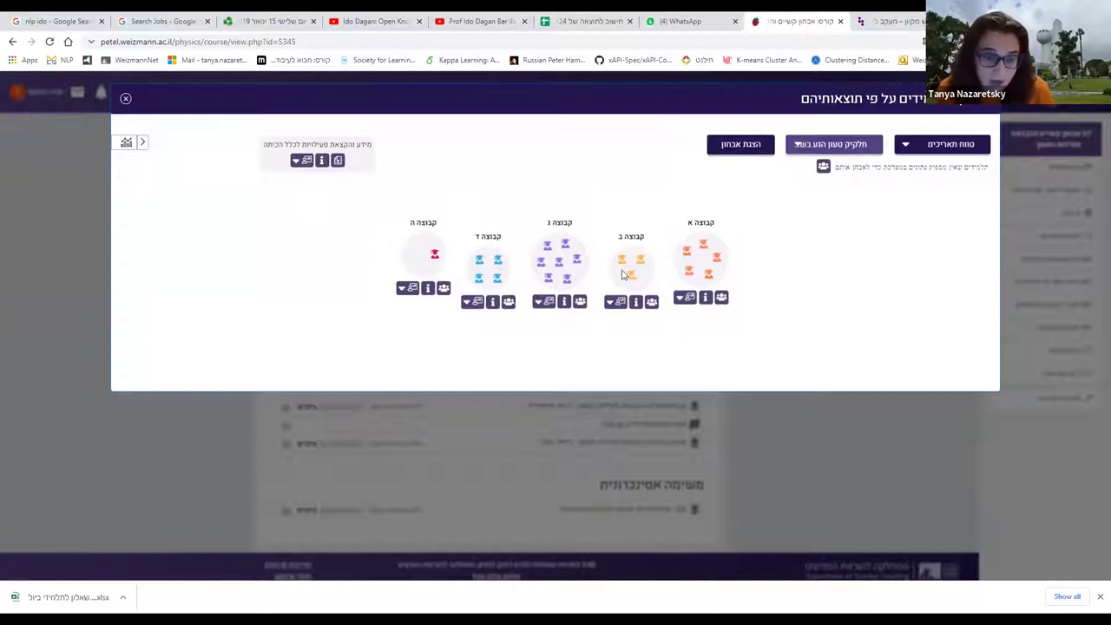
mouse_move(634, 276)
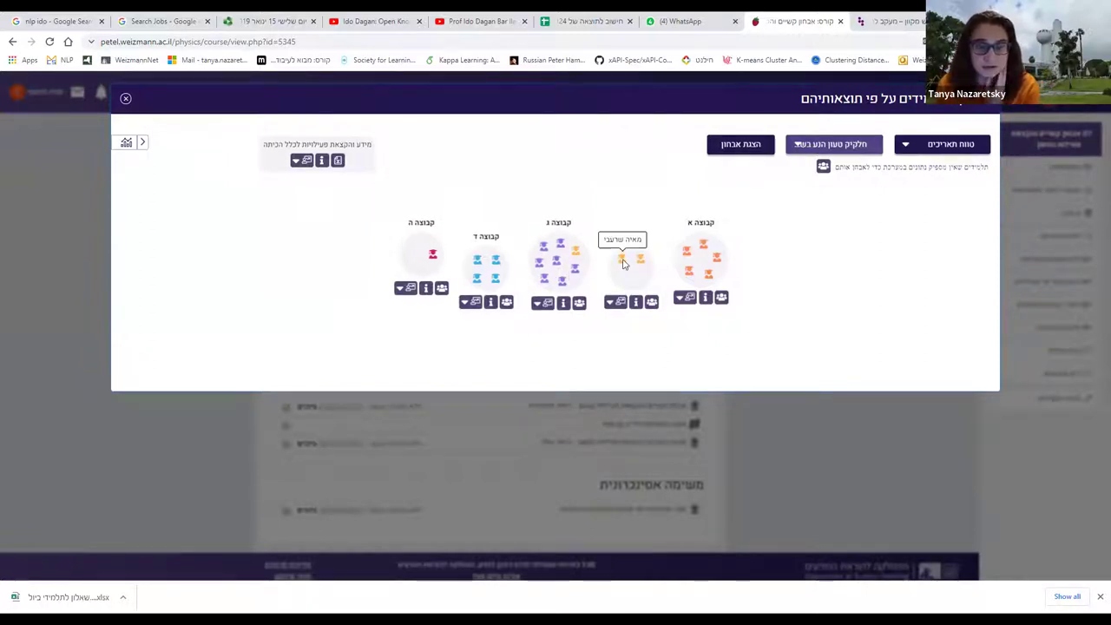
drag(623, 264, 557, 256)
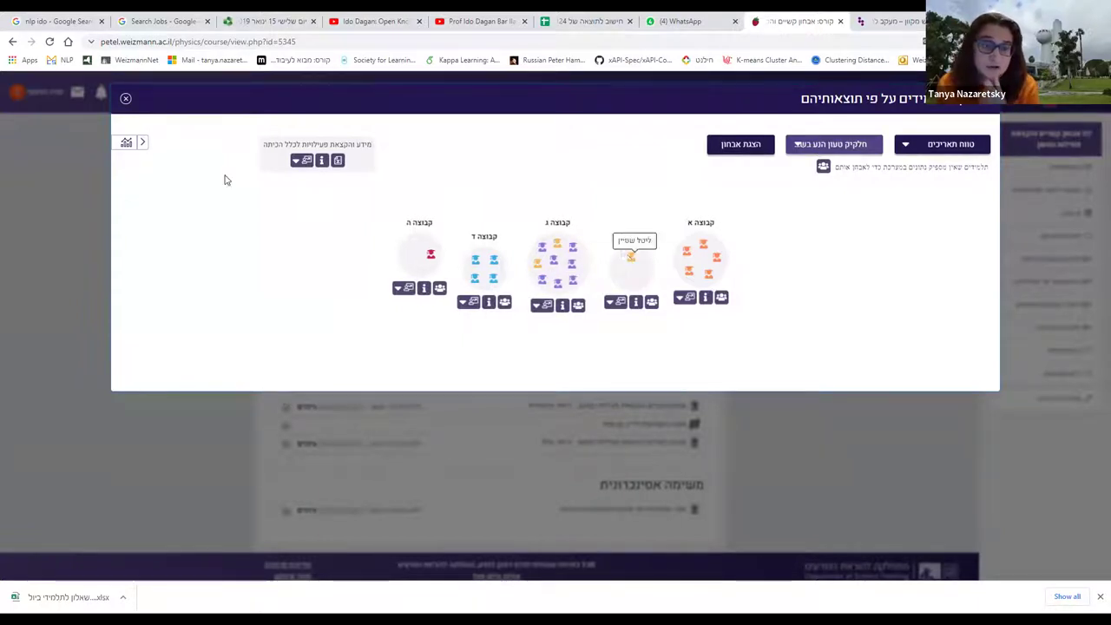
With the question performance table expanded, move group ב's remaining student into group ג and group ה's only student into group ד
click(142, 143)
scroll(249, 230, up, 2)
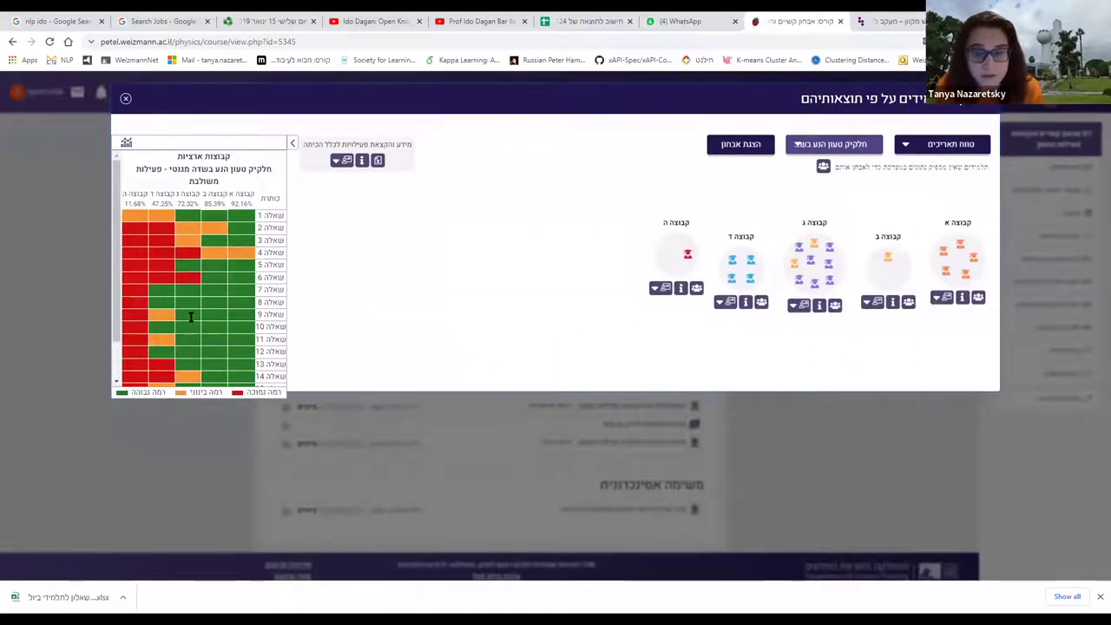
scroll(209, 340, down, 2)
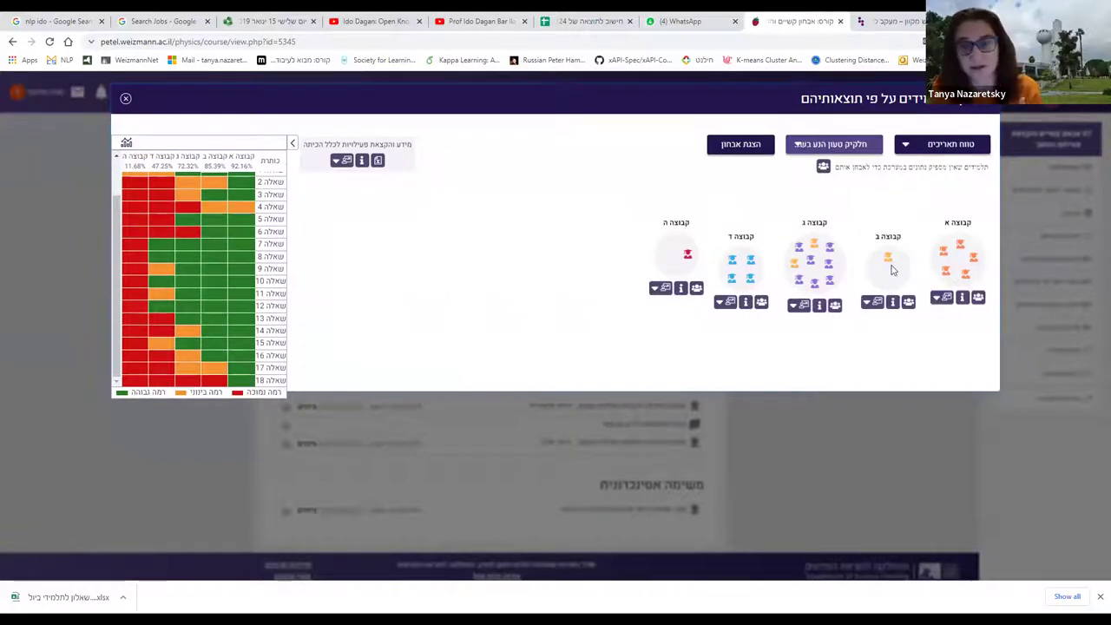
drag(887, 257, 824, 274)
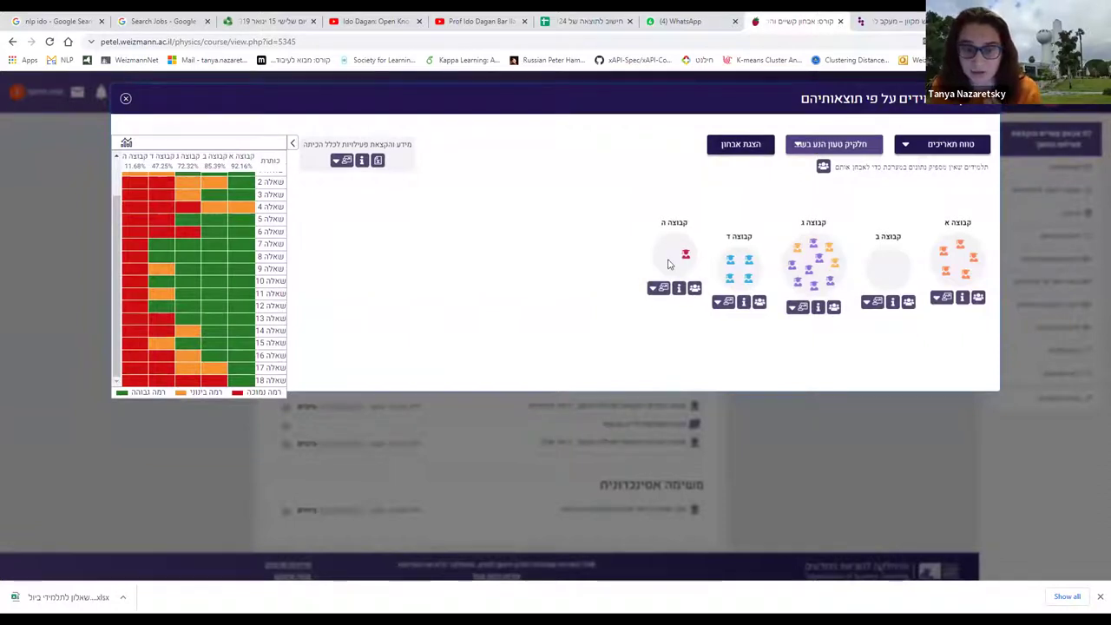
drag(685, 257, 736, 270)
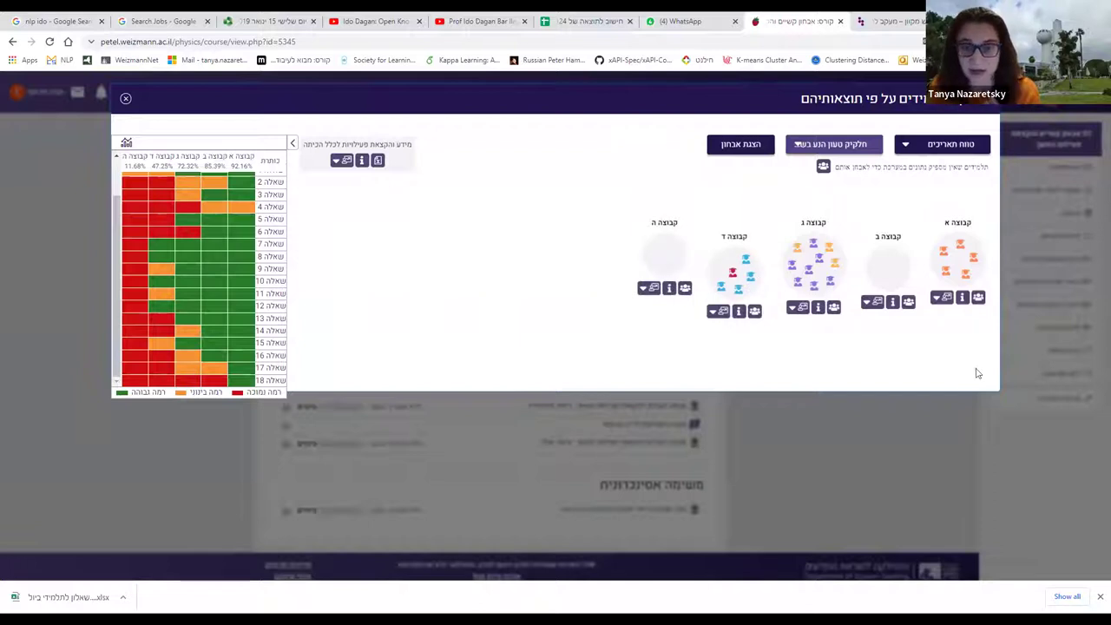
click(800, 312)
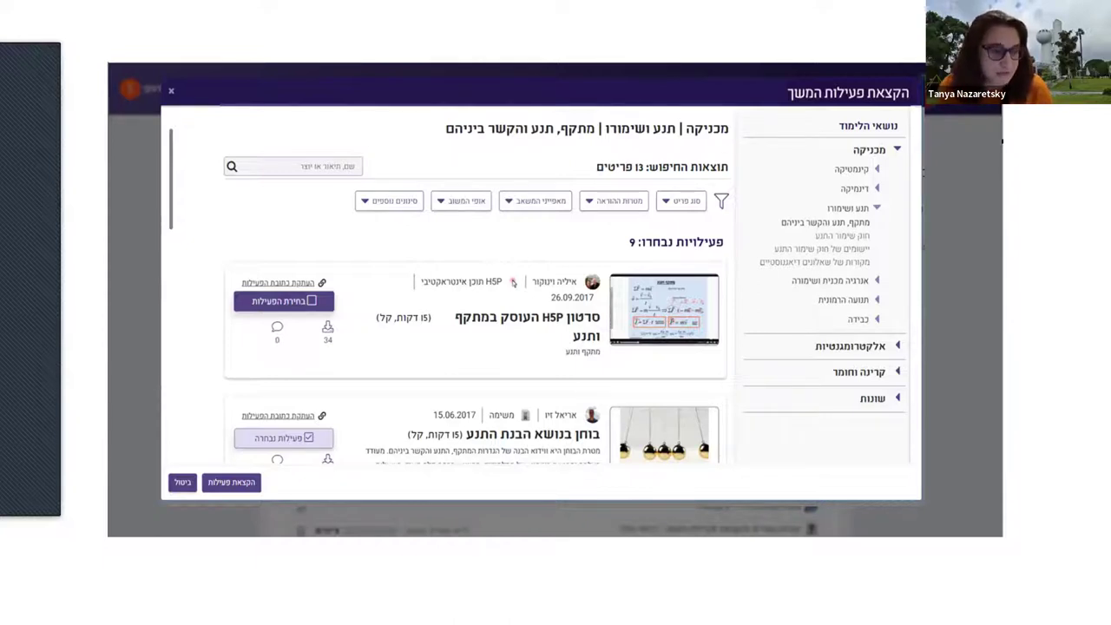
key(Right)
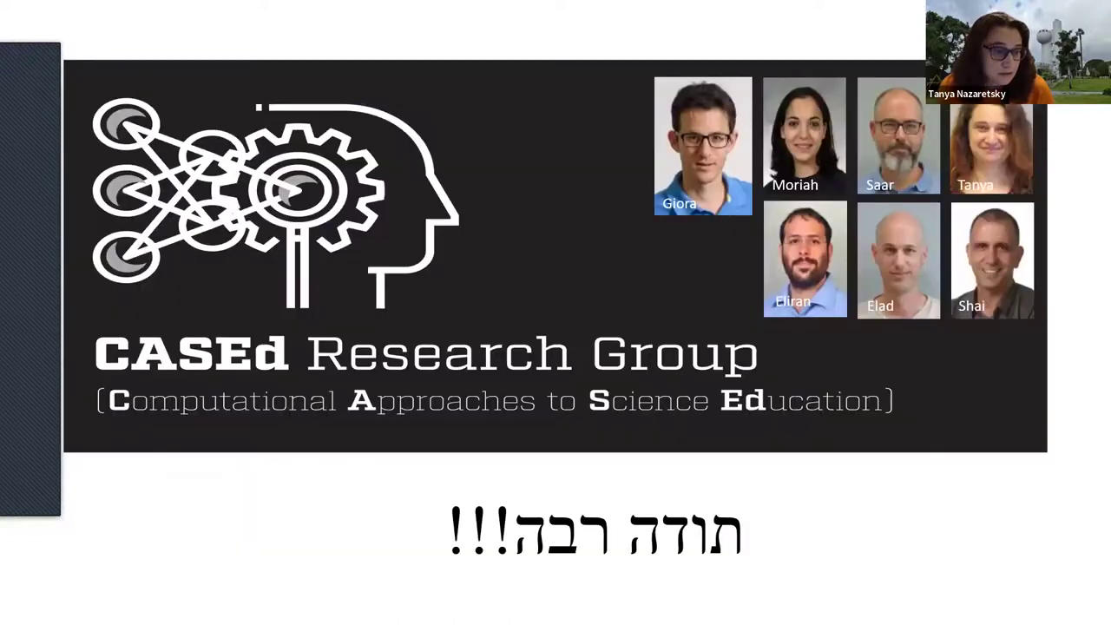
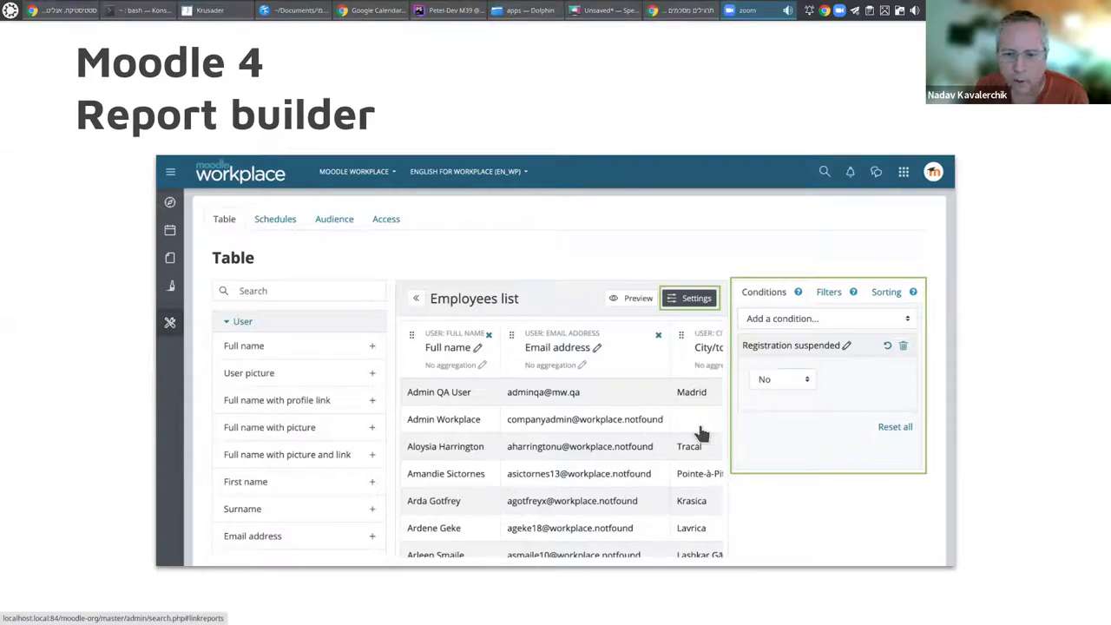
Open the Moodle site linked from the Report builder slide and log in as admin with the saved account password
click(596, 414)
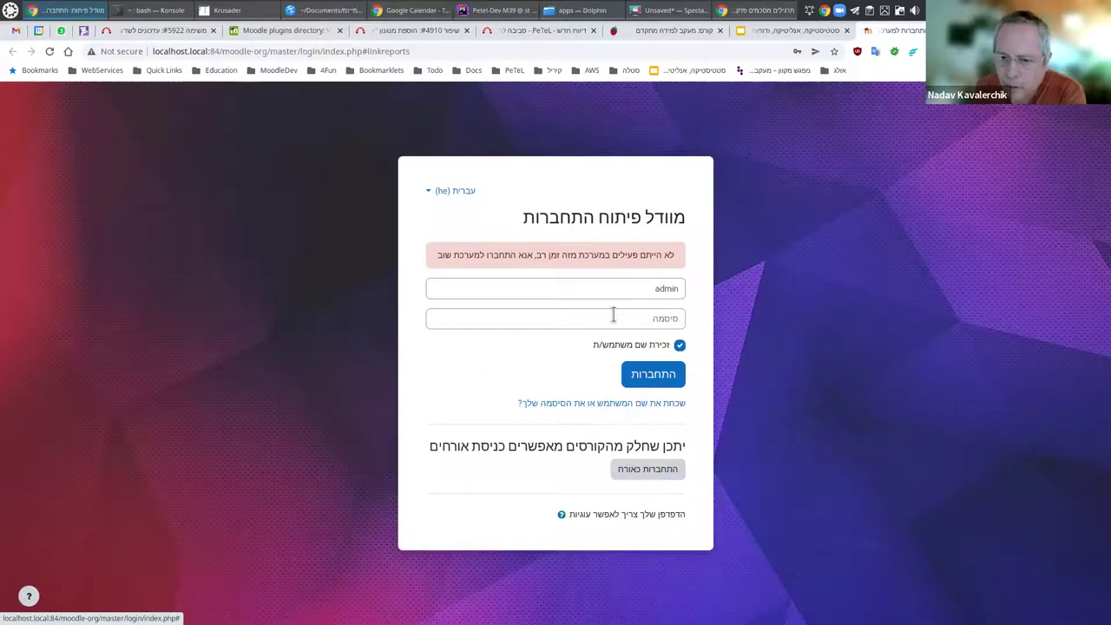
click(613, 316)
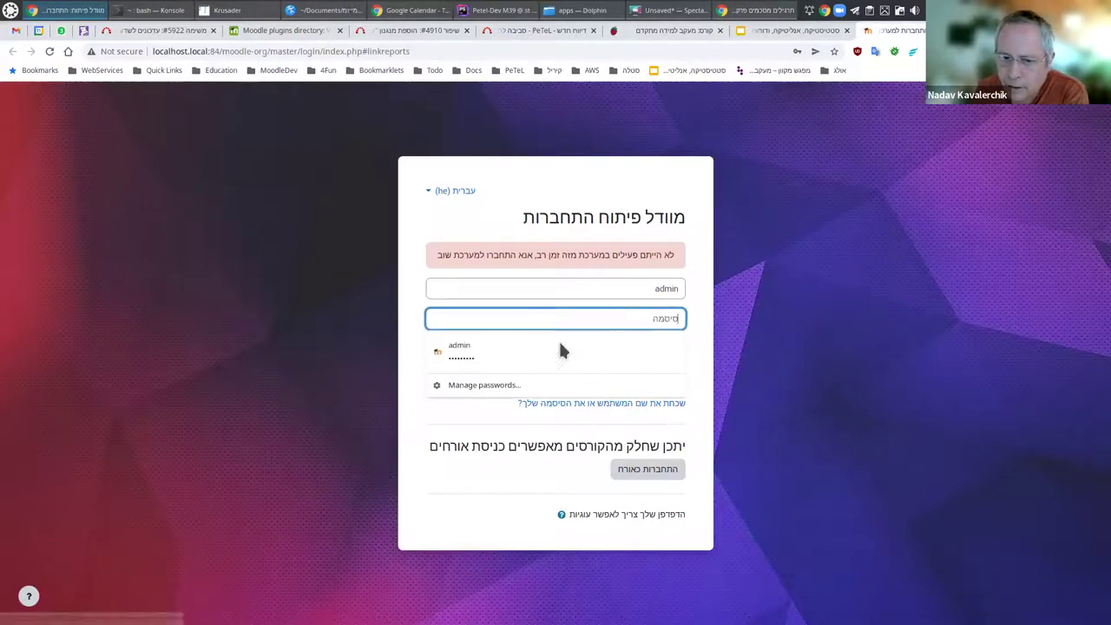
click(560, 363)
click(660, 380)
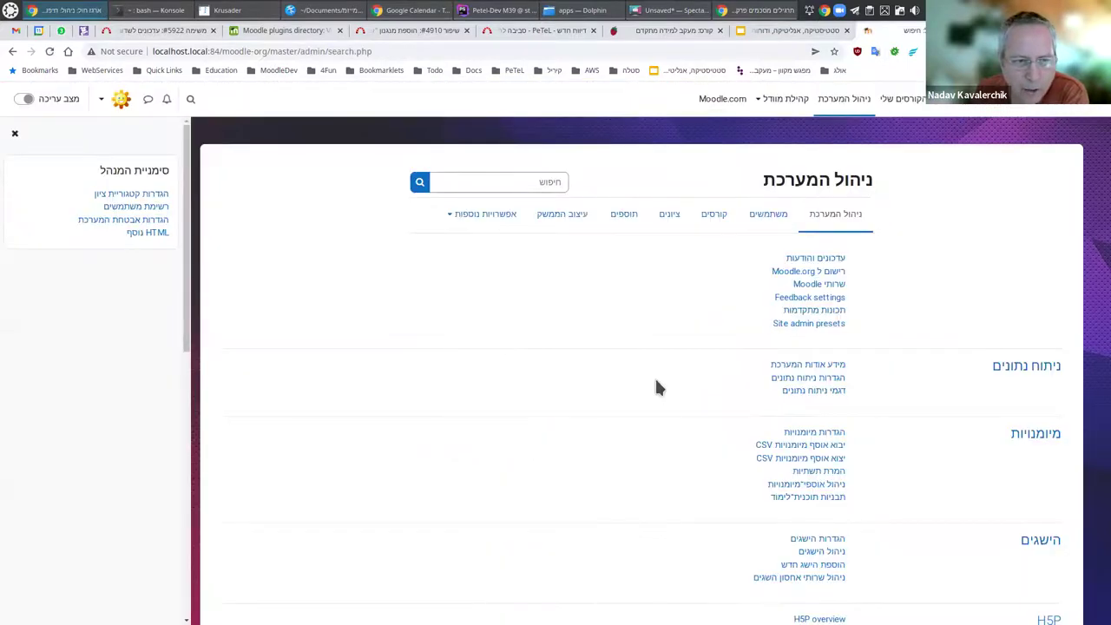
Collapse the block drawer and open the Custom reports list of the Report builder from the site administration's reports
click(14, 134)
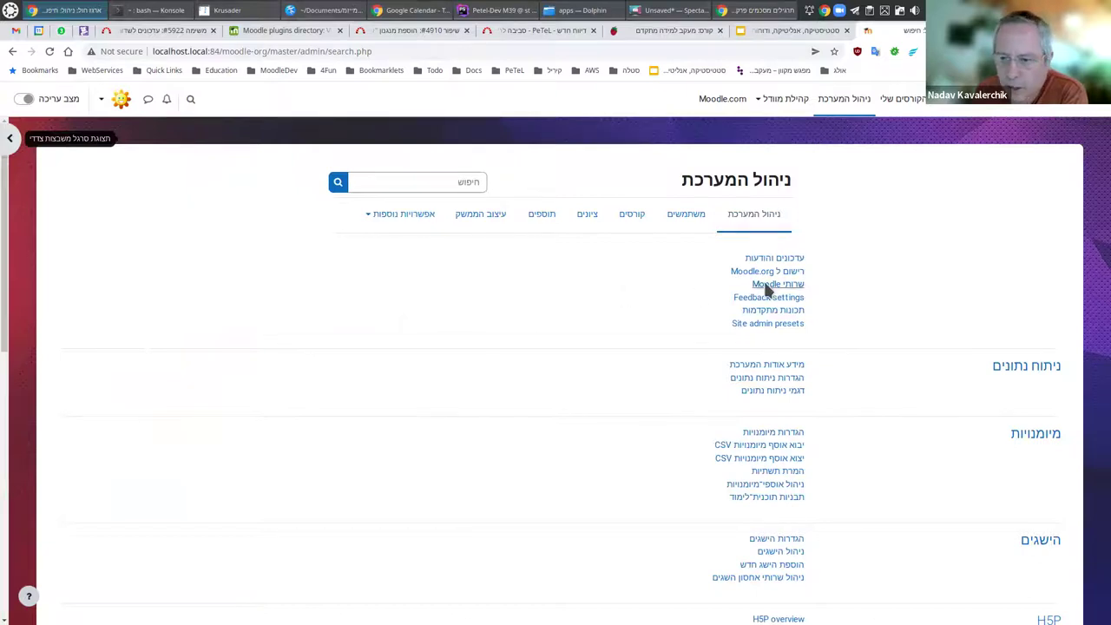
click(402, 219)
click(420, 264)
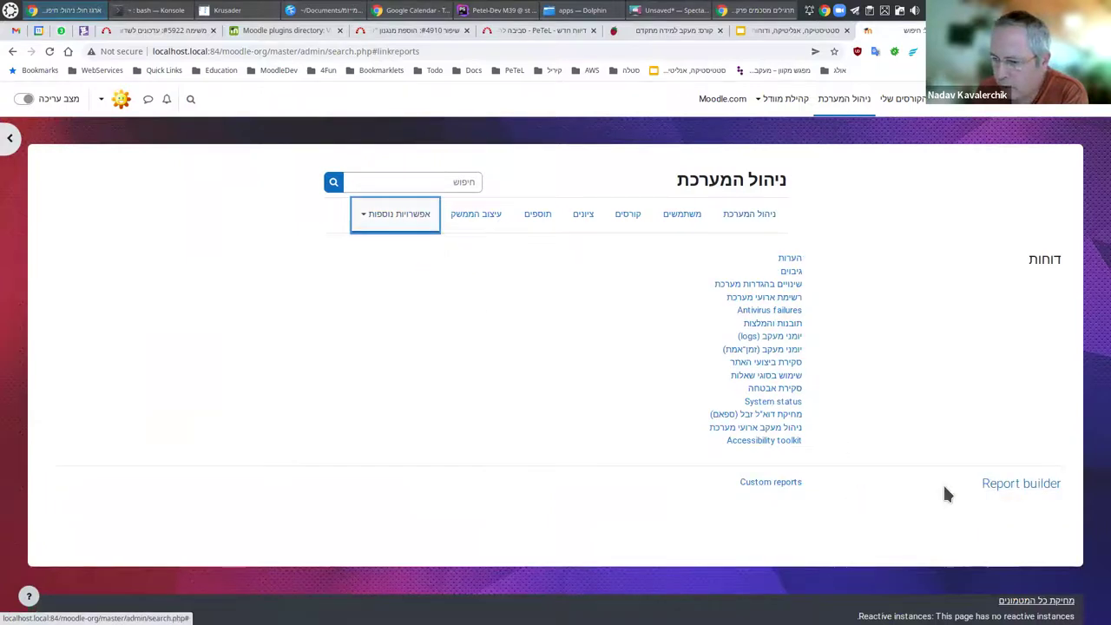
click(762, 488)
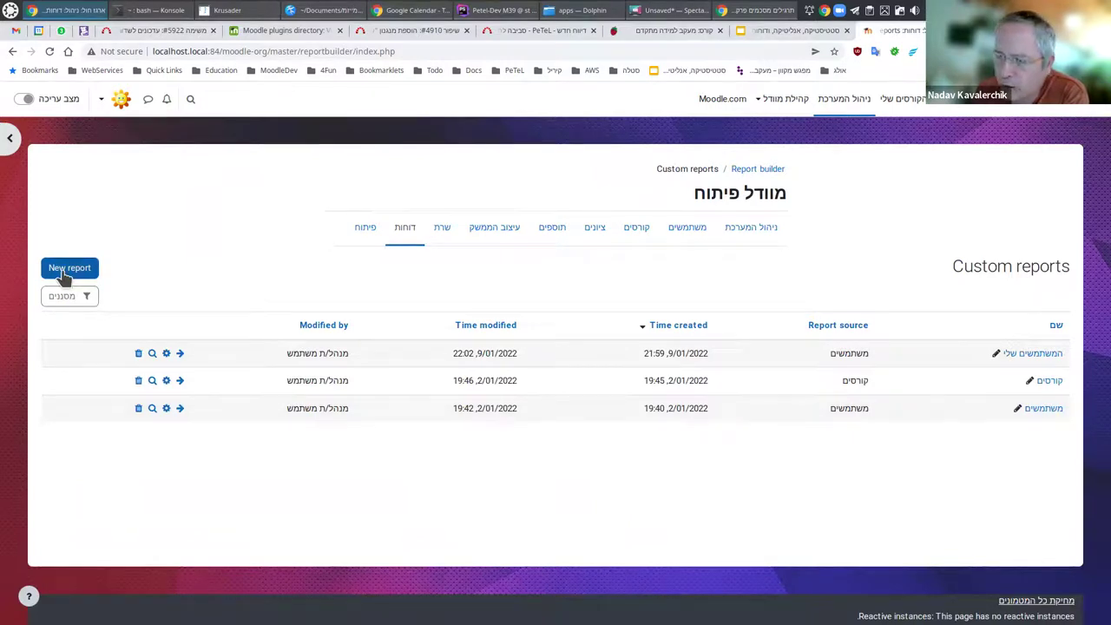
Start a new custom report and name it משתמשים בעלי קשיים
click(64, 270)
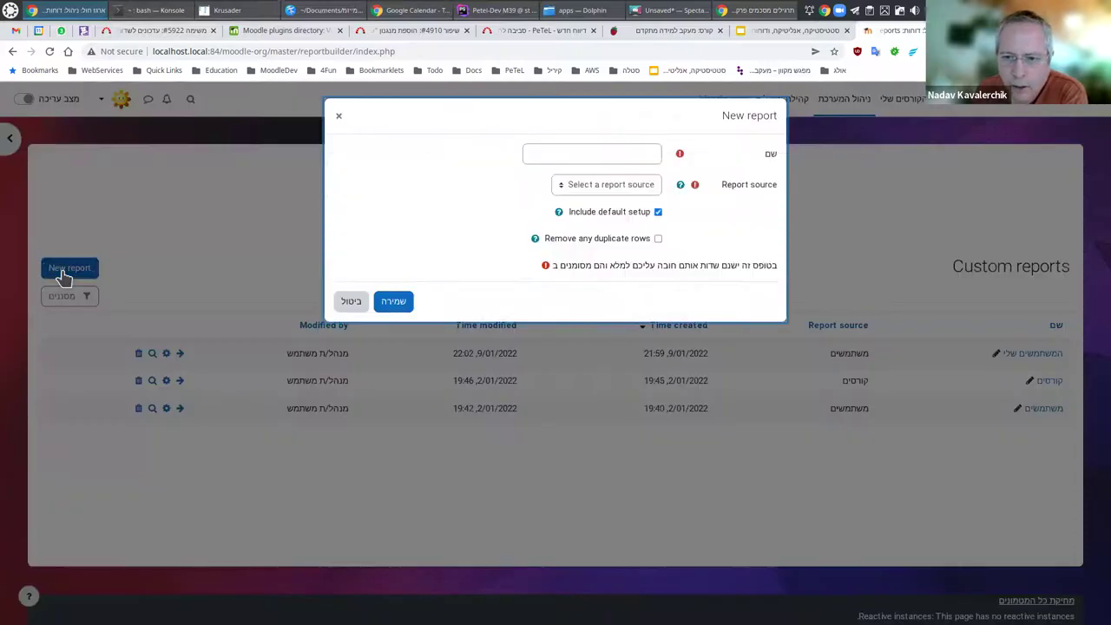
click(652, 153)
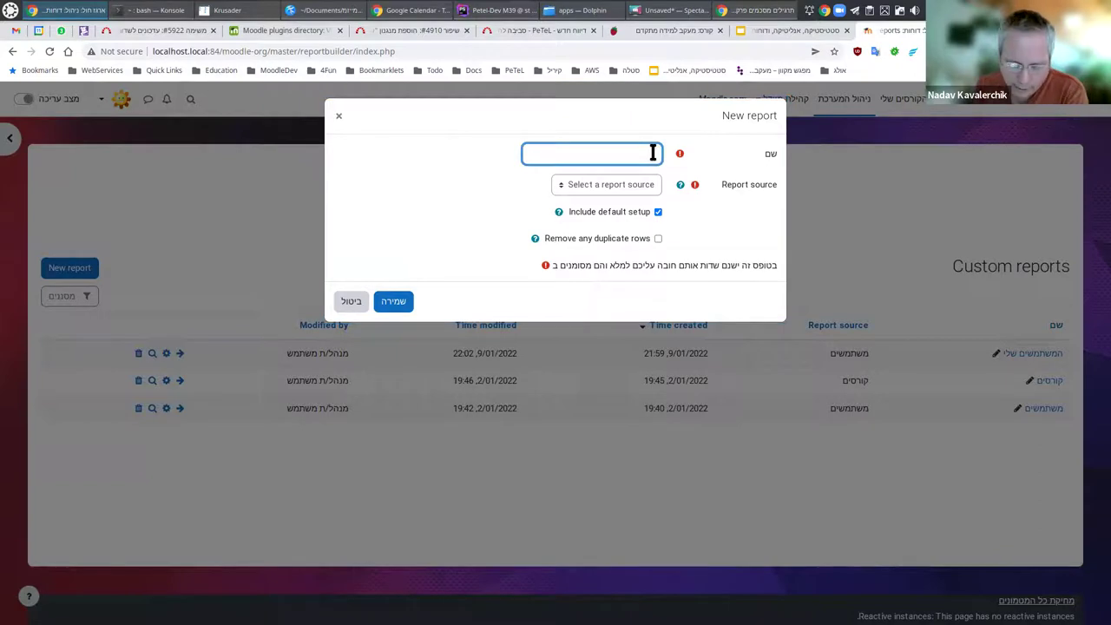
text(na.na)
key(BackSpace)
key(BackSpace)
key(BackSpace)
key(BackSpace)
key(BackSpace)
text(na)
key(BackSpace)
key(BackSpace)
text(משתמשים)
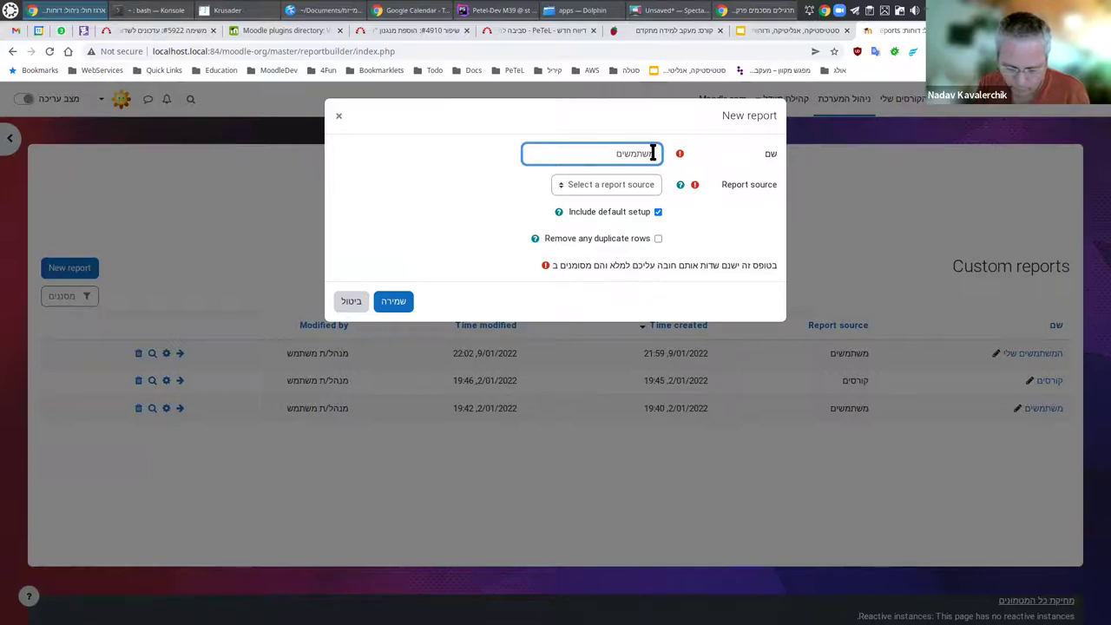
text( בעלי קשיים)
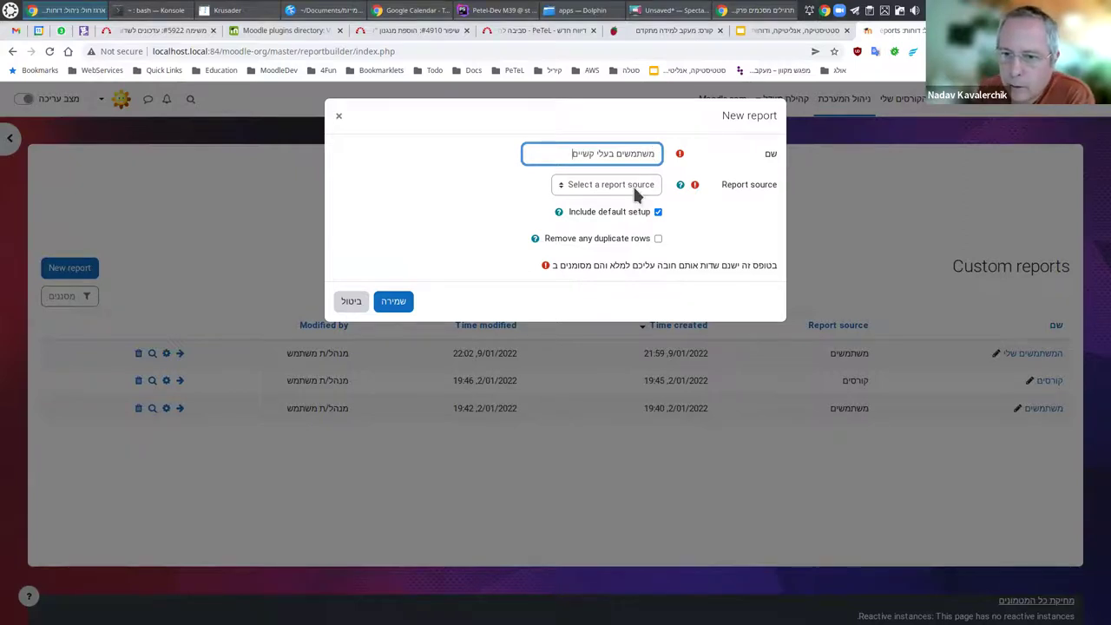
Set the new report's source to משתמשים, keep the default setup included, and save the report
click(633, 185)
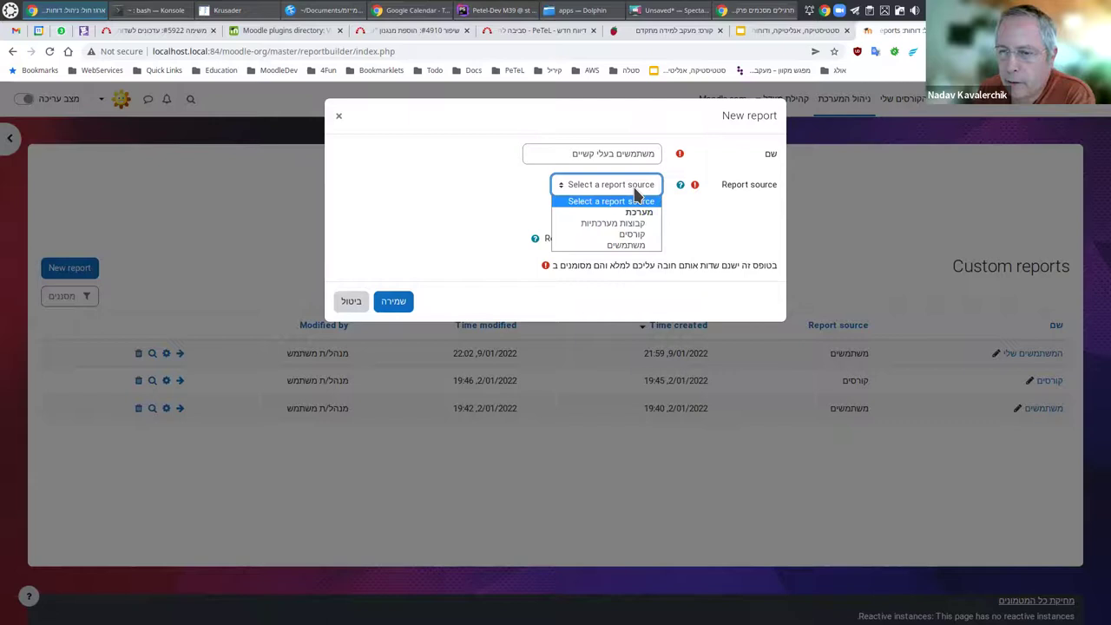
click(633, 187)
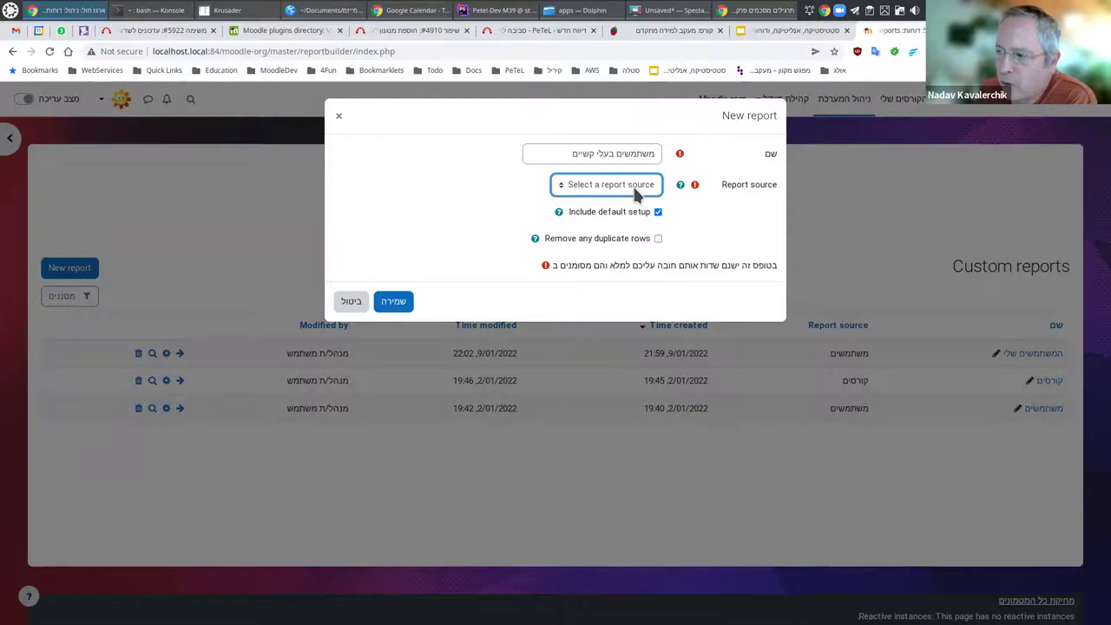
click(633, 186)
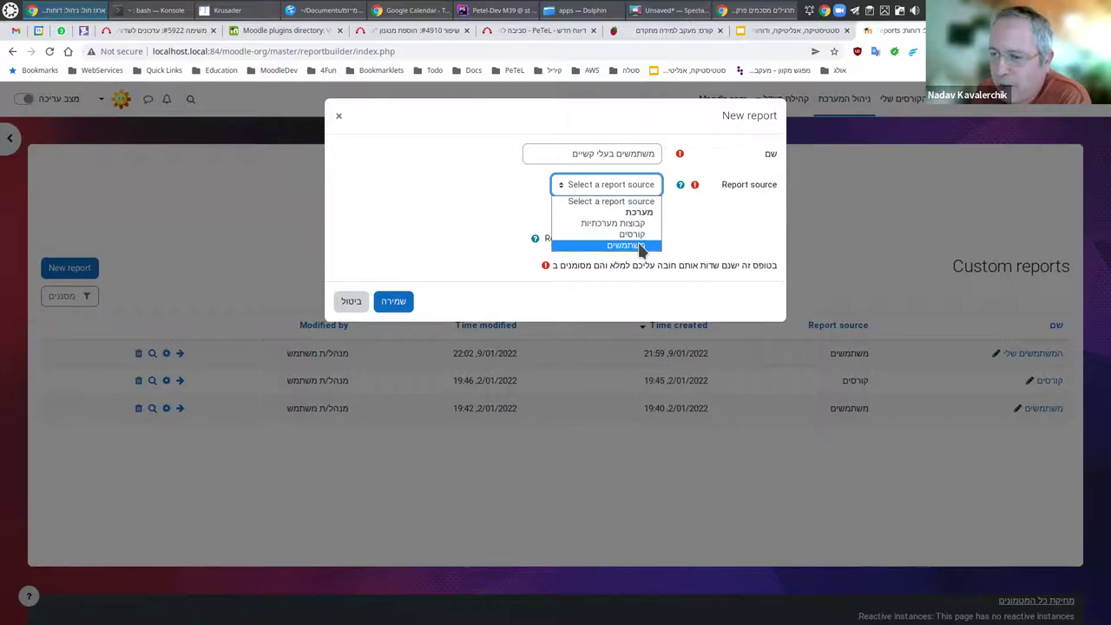
click(641, 247)
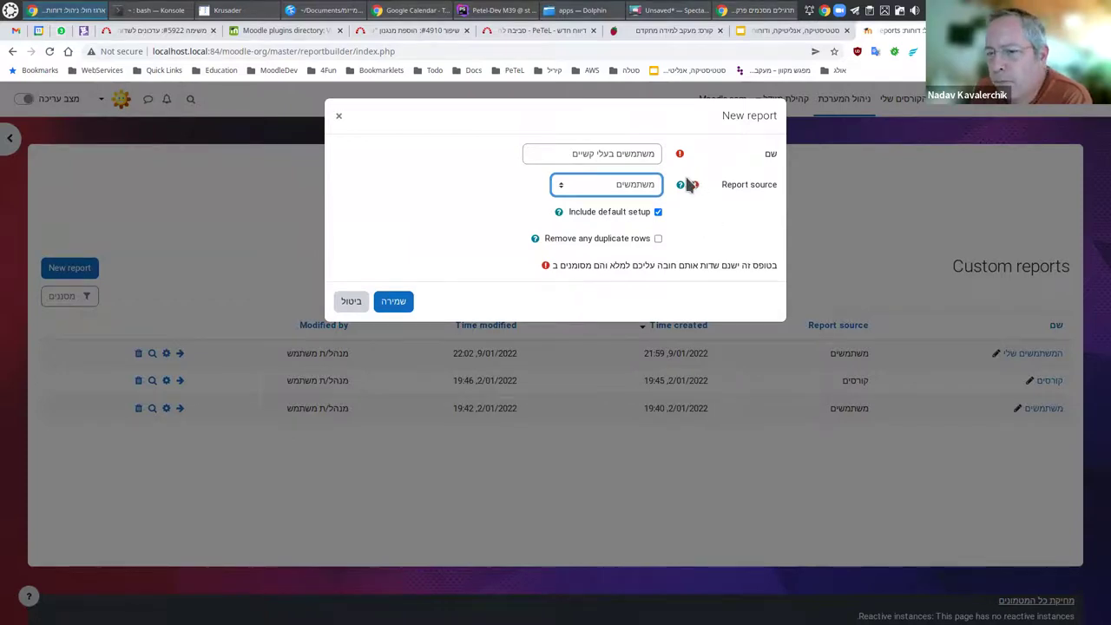
click(396, 306)
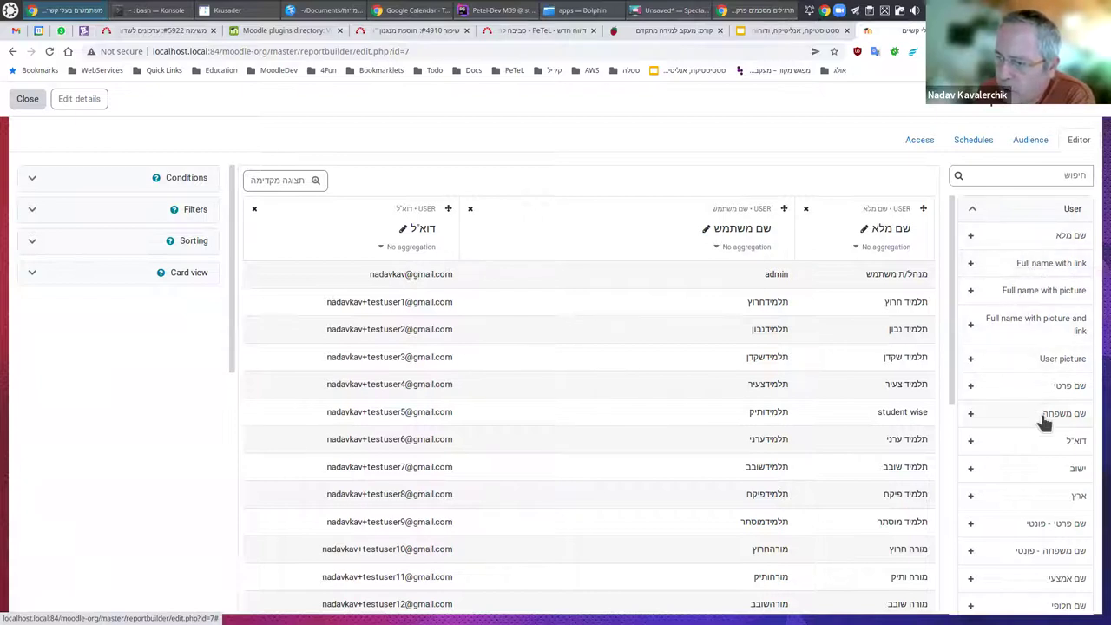
Add the user fields טלפון נייד (mobile phone) and מספר זיהוי (ID number) as columns of the report
scroll(1046, 426, down, 5)
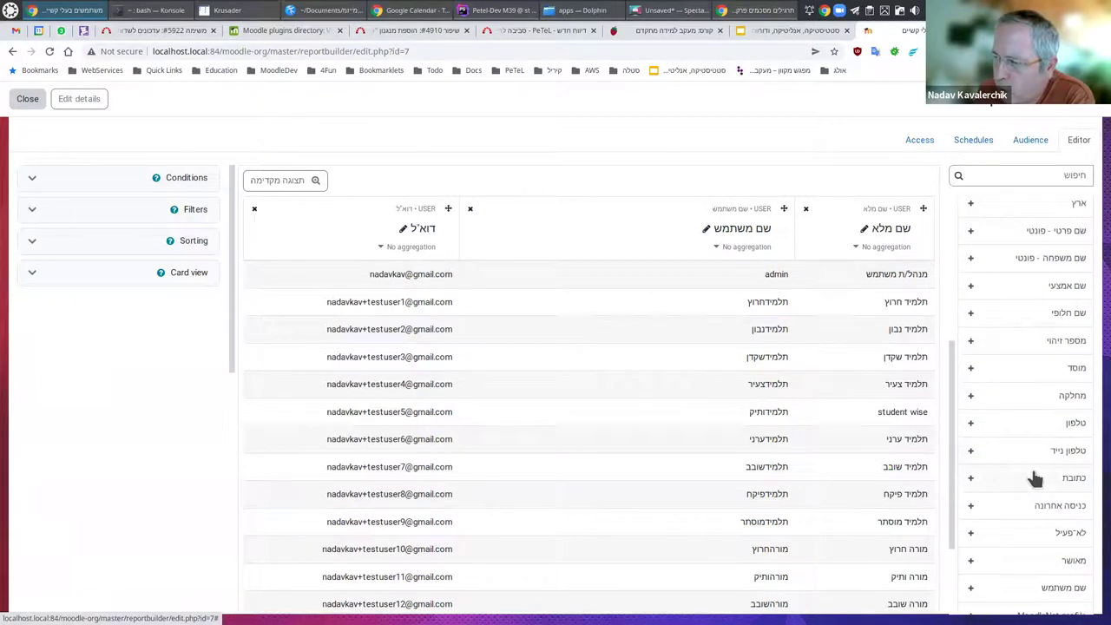
scroll(1044, 386, down, 3)
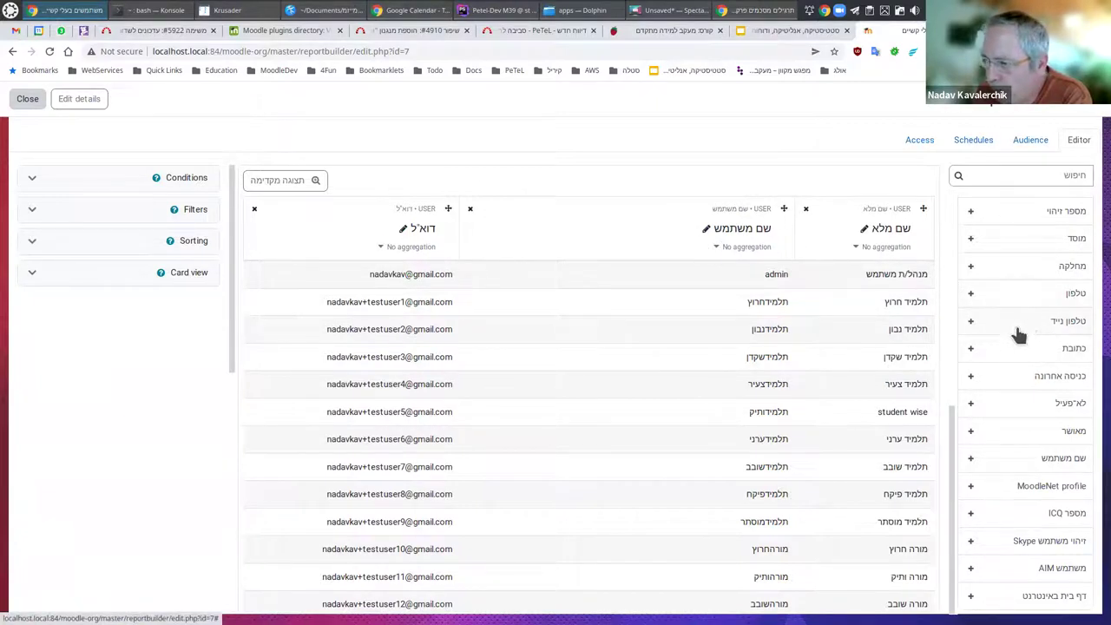
click(971, 325)
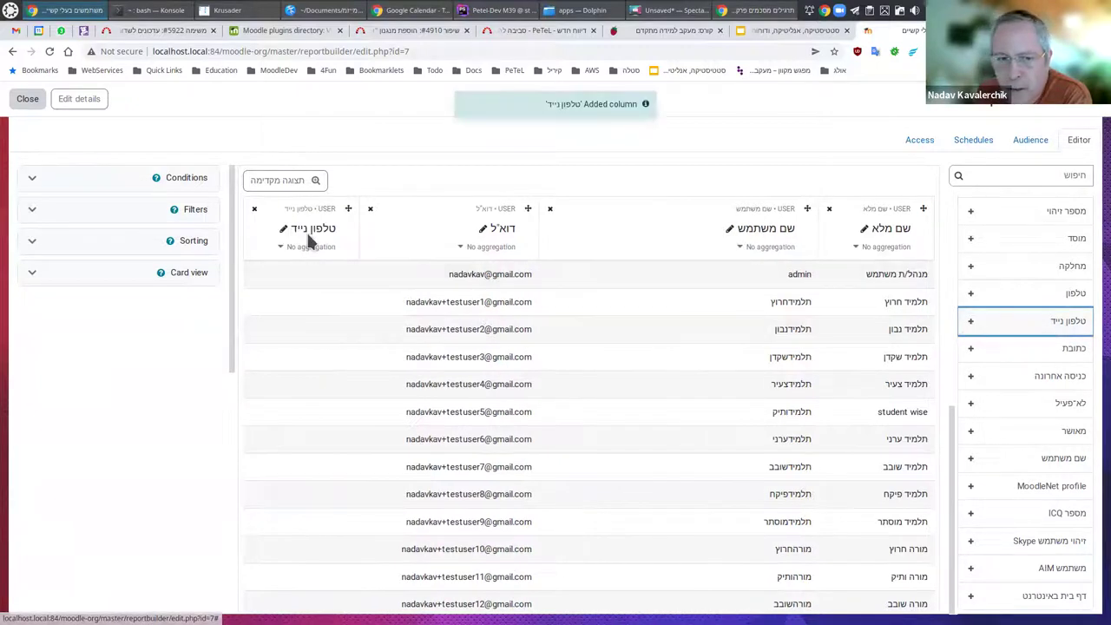
scroll(311, 413, down, 5)
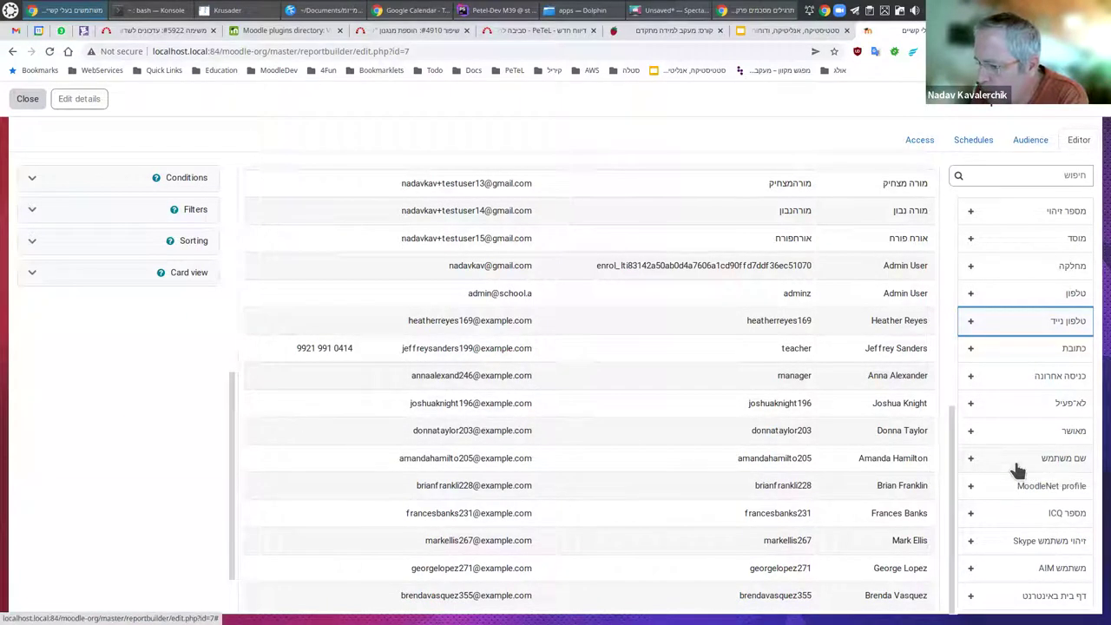
scroll(990, 480, up, 3)
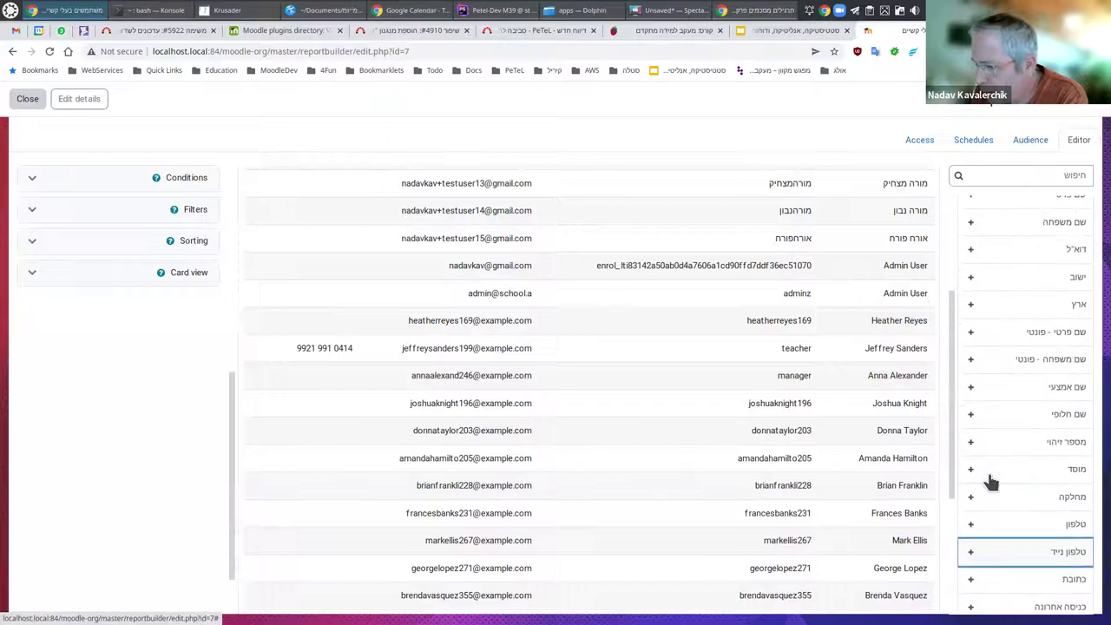
click(971, 444)
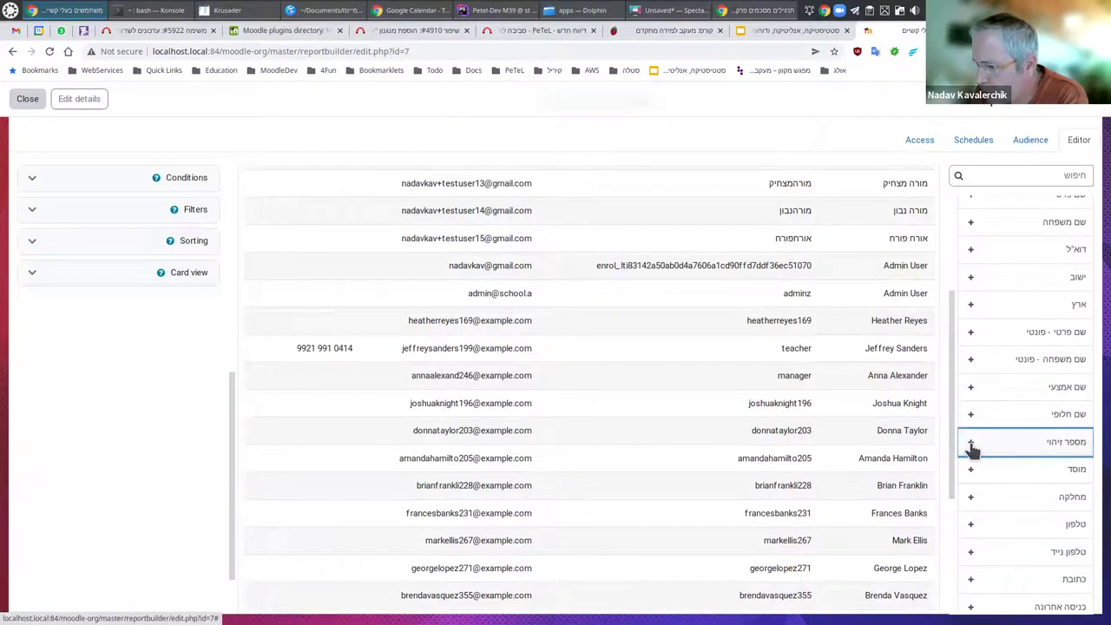
scroll(362, 379, down, 2)
scroll(364, 390, up, 3)
scroll(1018, 339, up, 1)
scroll(1019, 339, up, 3)
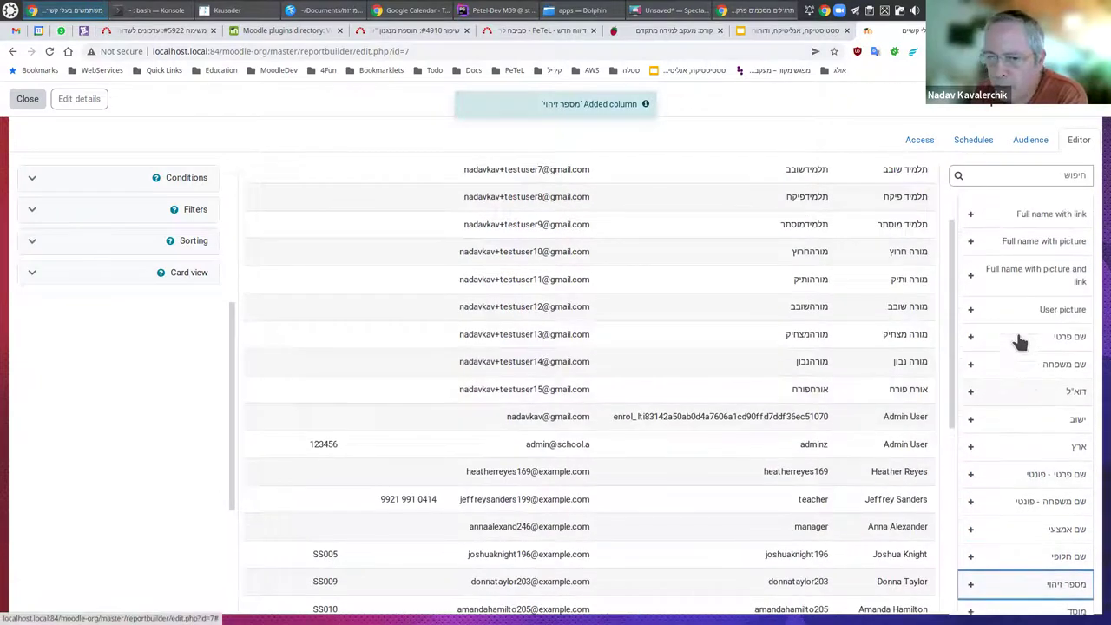
scroll(489, 330, up, 5)
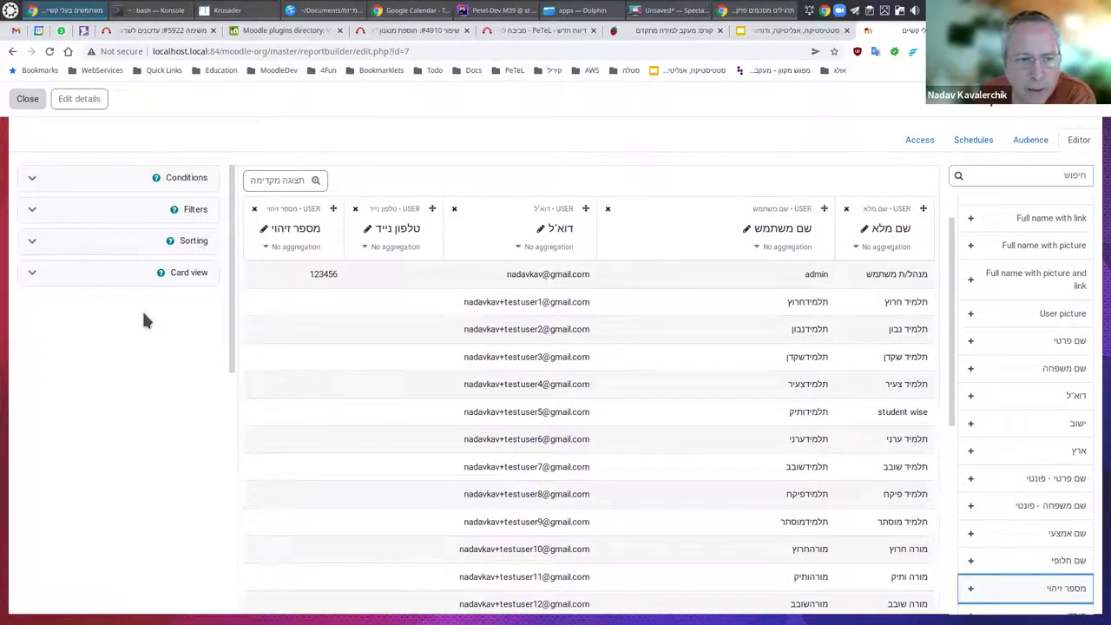
Add a condition on the user's first name (שם פרטי) to the report
click(32, 179)
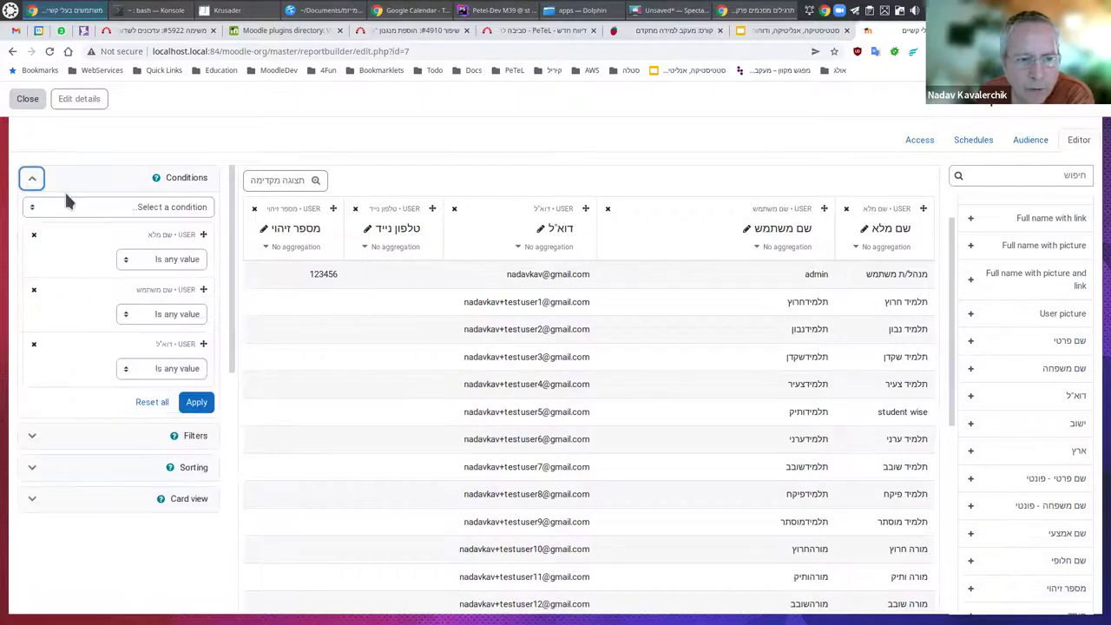
click(113, 209)
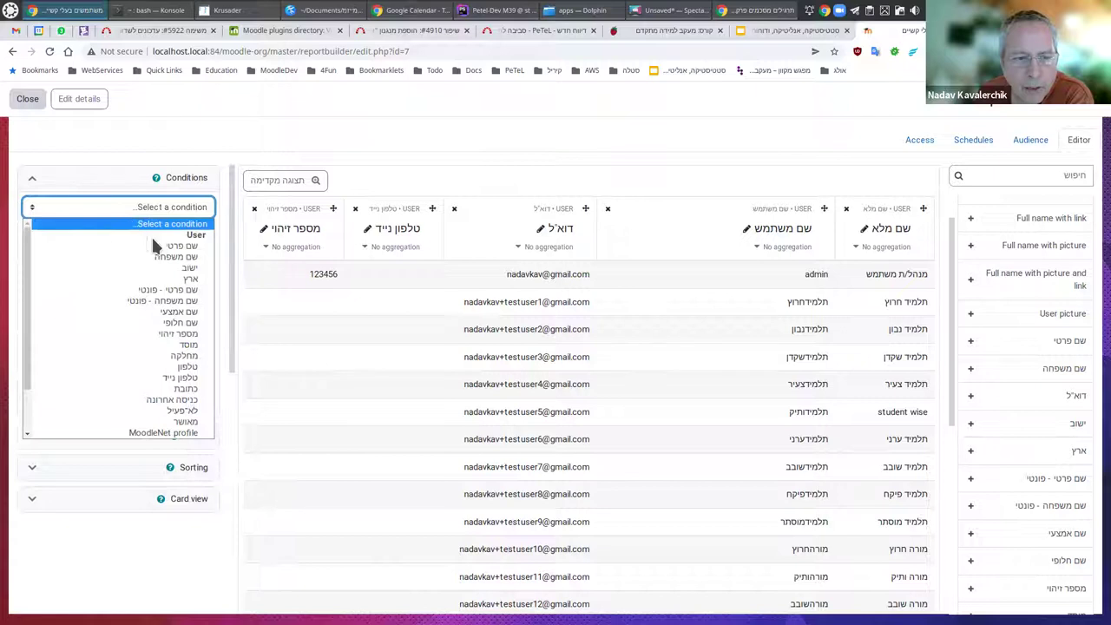
click(183, 249)
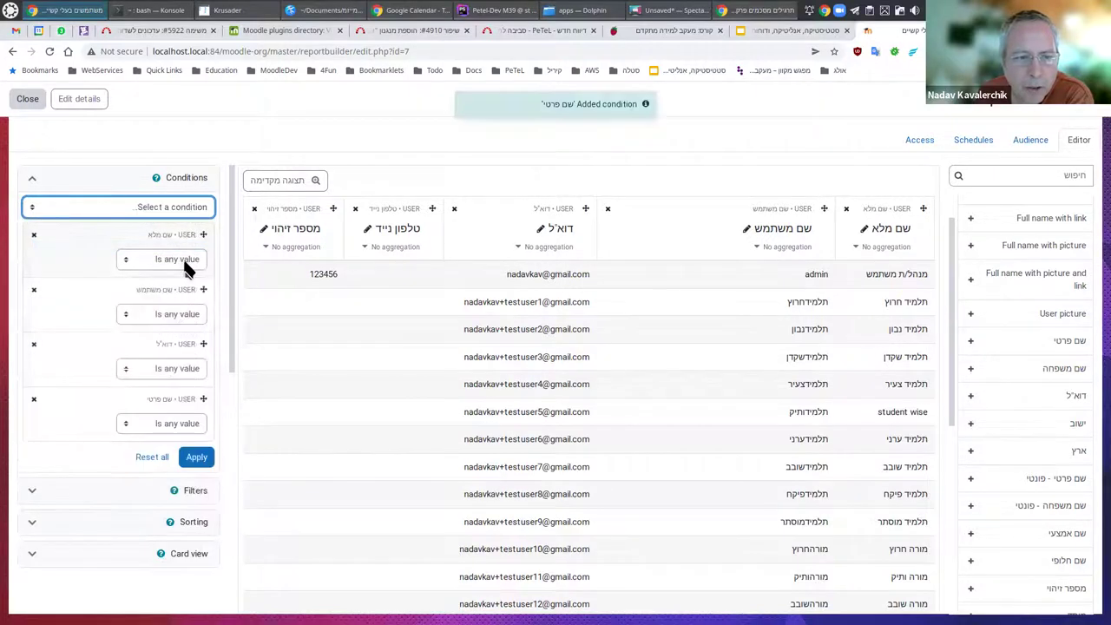
Set the full name (שם מלא) condition to Contains תלמיד, apply it, and collapse the conditions
click(184, 259)
click(188, 286)
click(190, 282)
text(תלמיד)
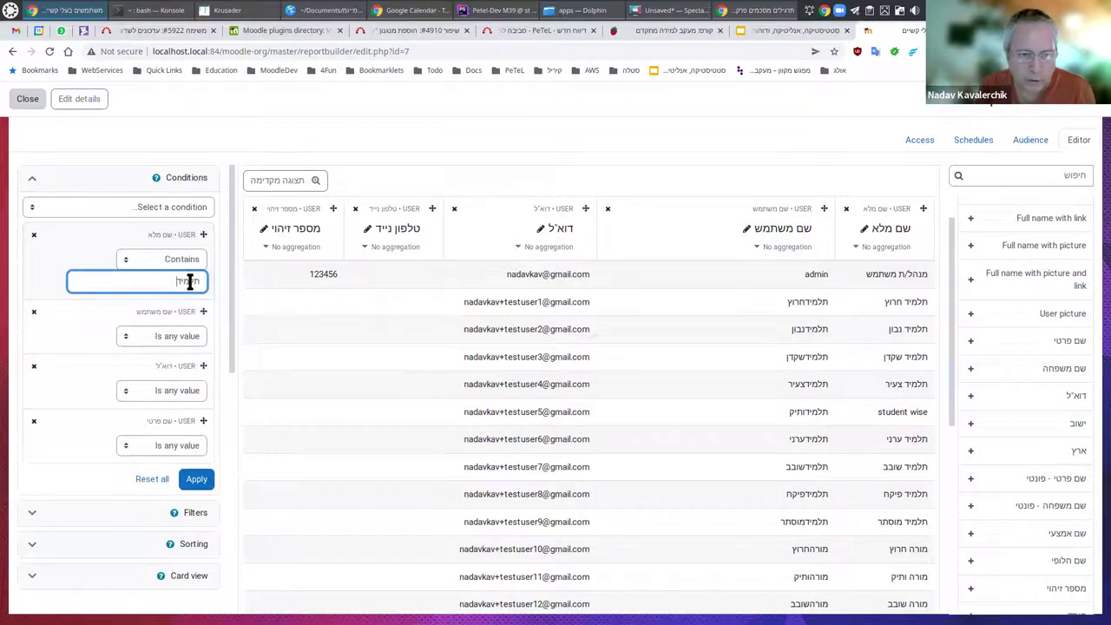
key(Return)
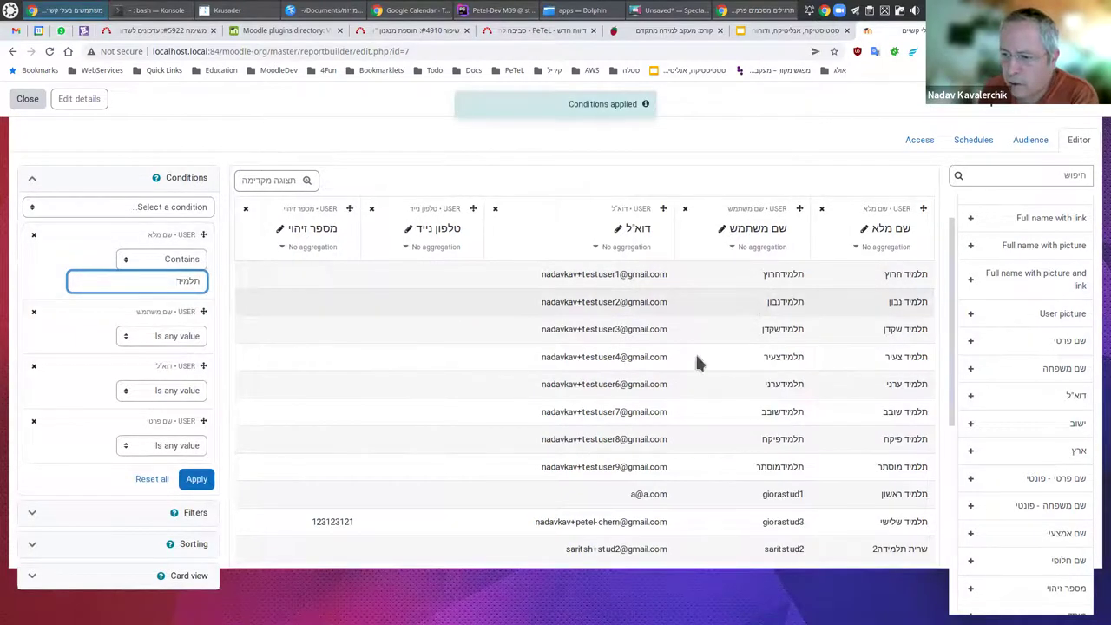
click(31, 182)
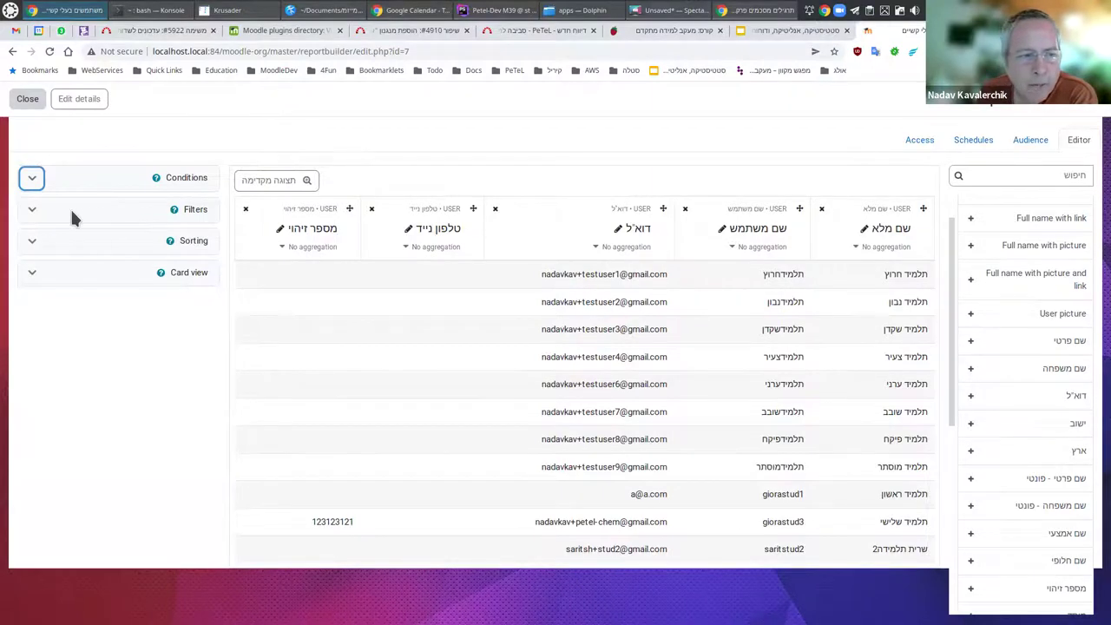
Review the report's Filters, Sorting and Card view settings one after another, collapsing each again
click(32, 211)
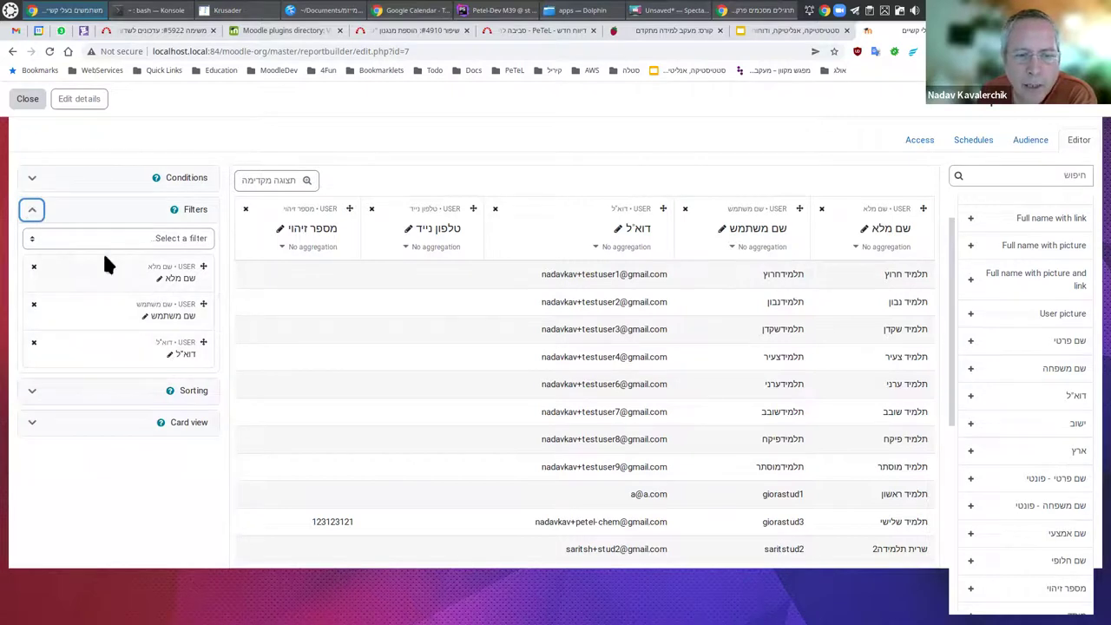
click(32, 211)
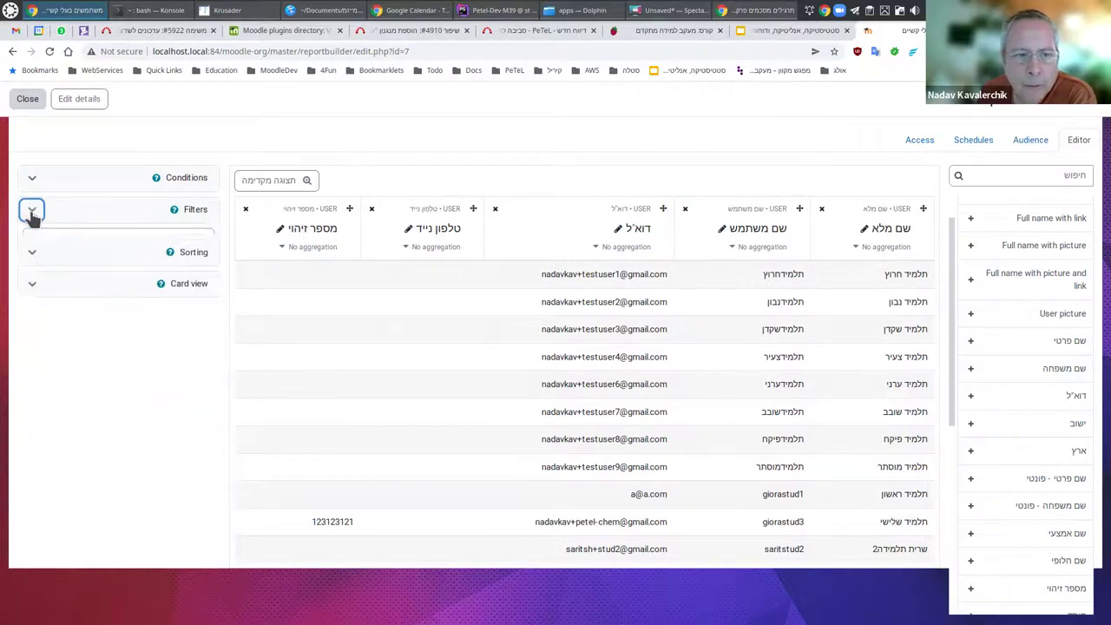
click(33, 243)
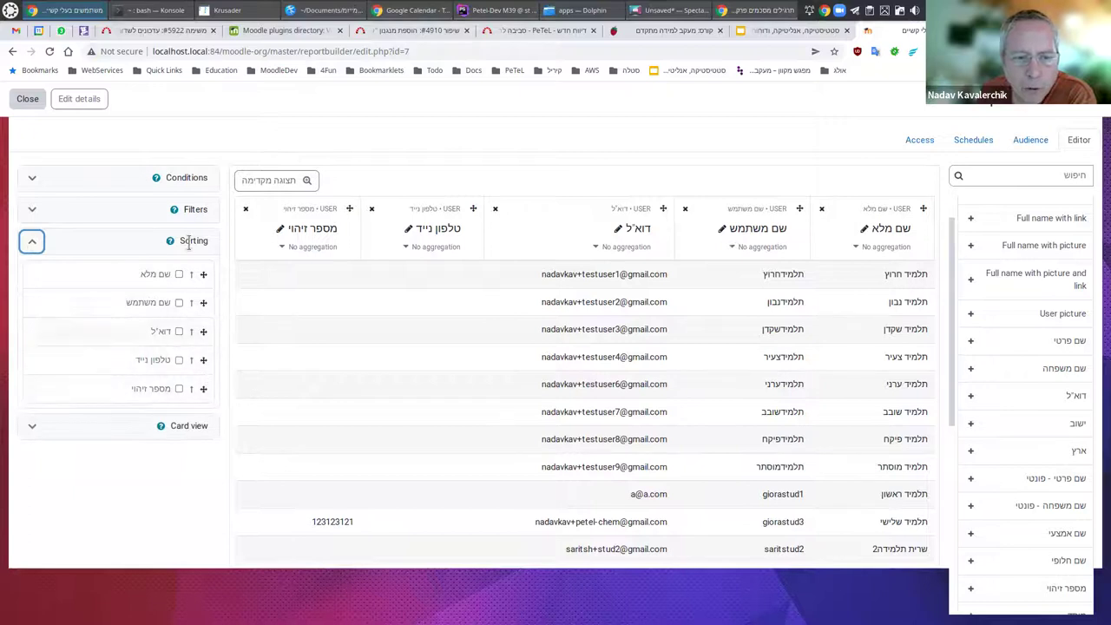
click(33, 243)
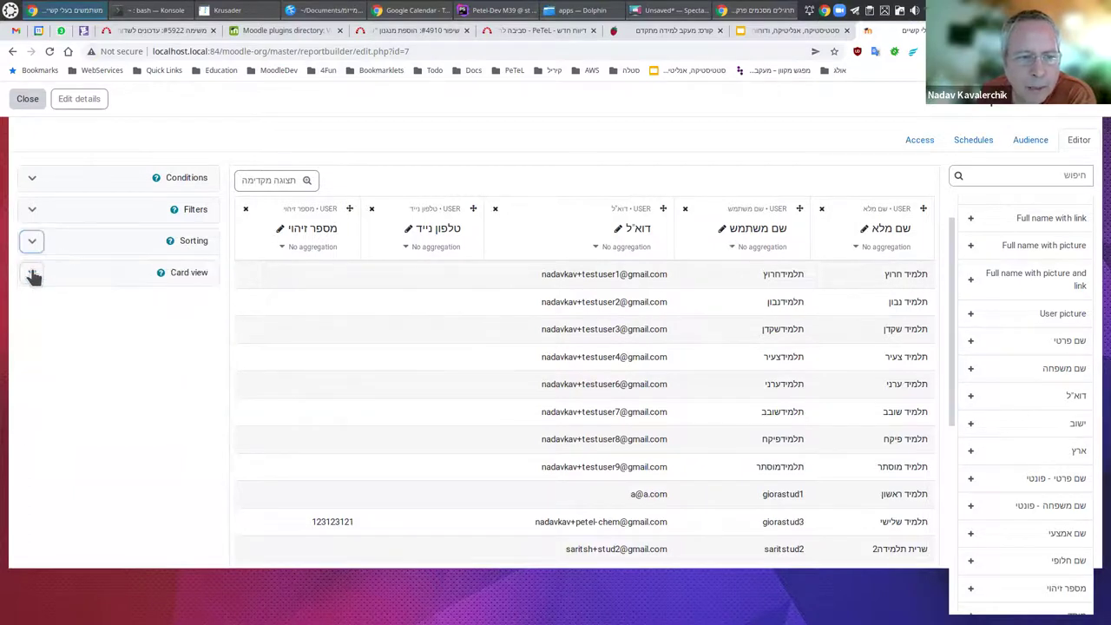
click(32, 272)
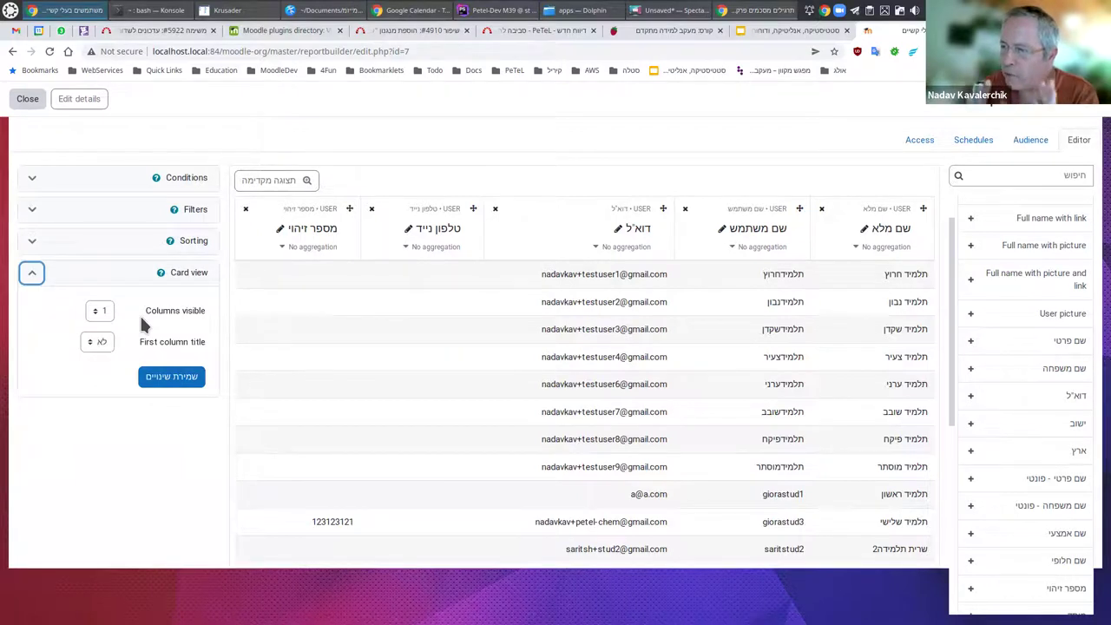
click(32, 272)
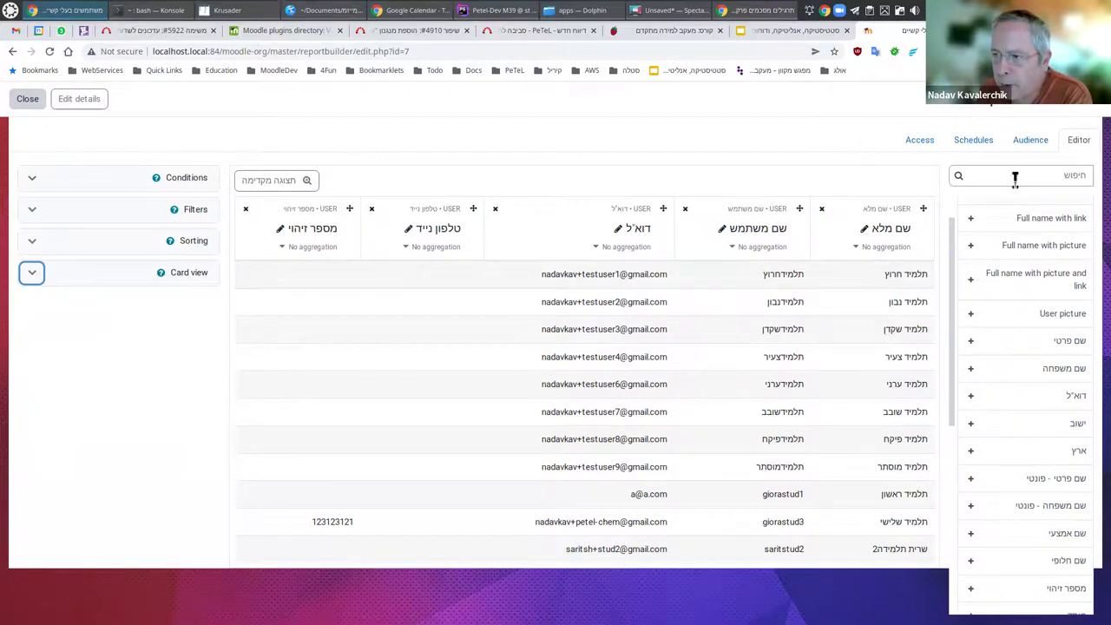
Review the report's Audience, Schedules and Access options
click(1031, 145)
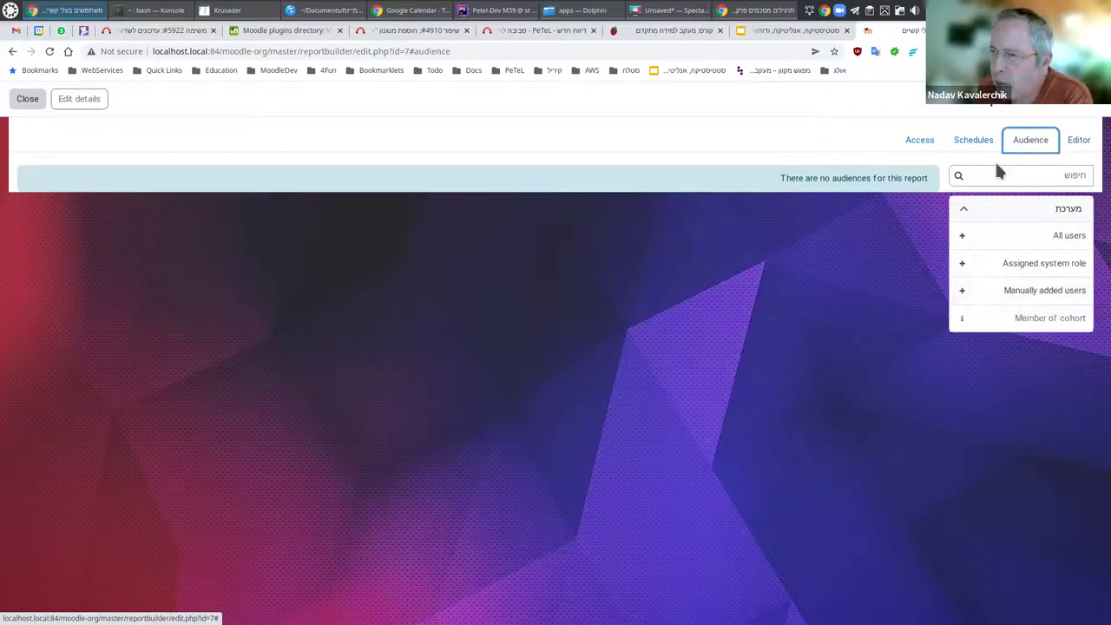
click(972, 144)
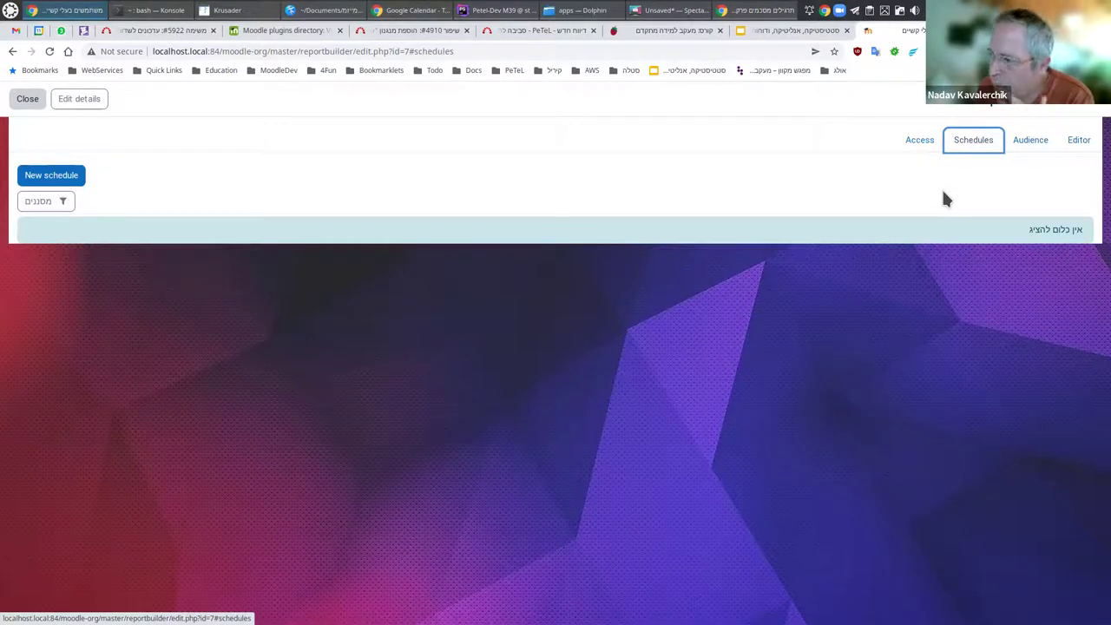
click(1030, 148)
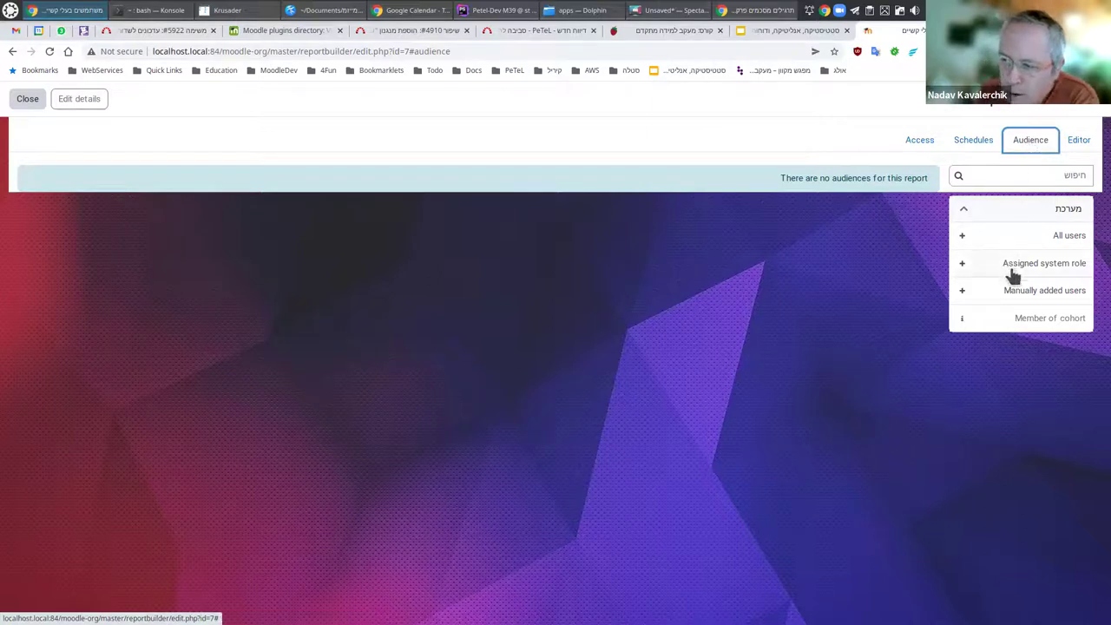
click(919, 145)
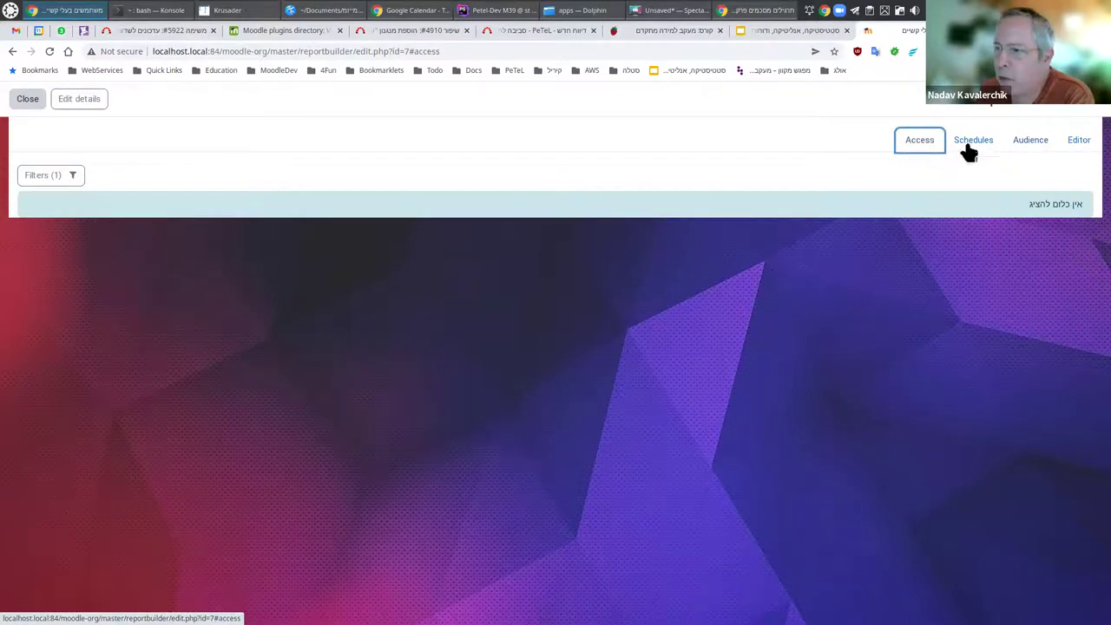
Return to the report editor and open the preview of the report
click(1079, 143)
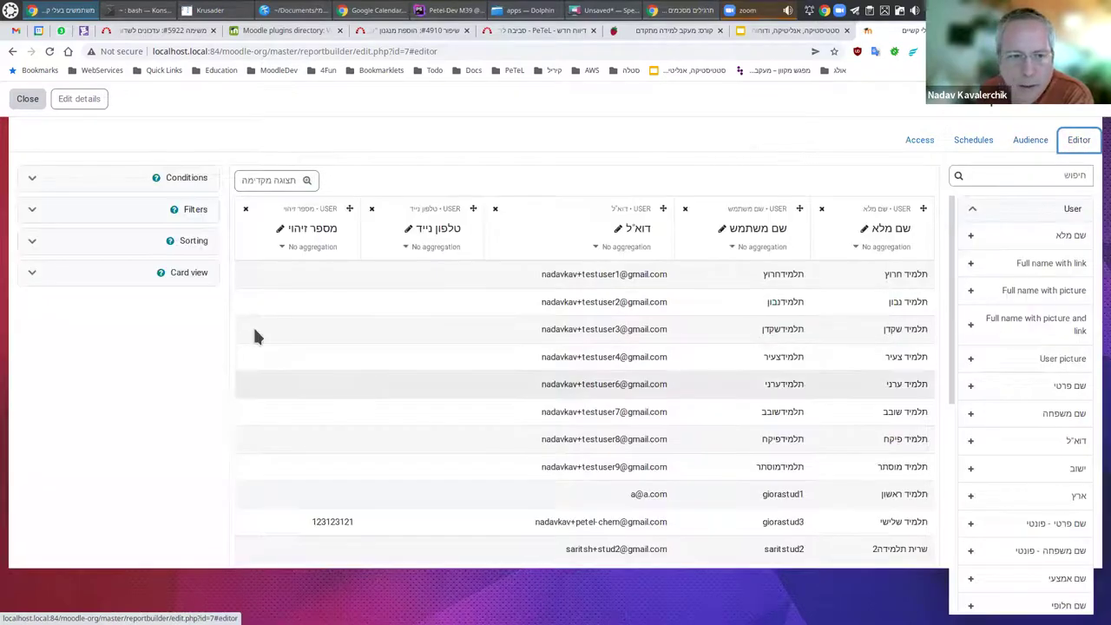
click(267, 184)
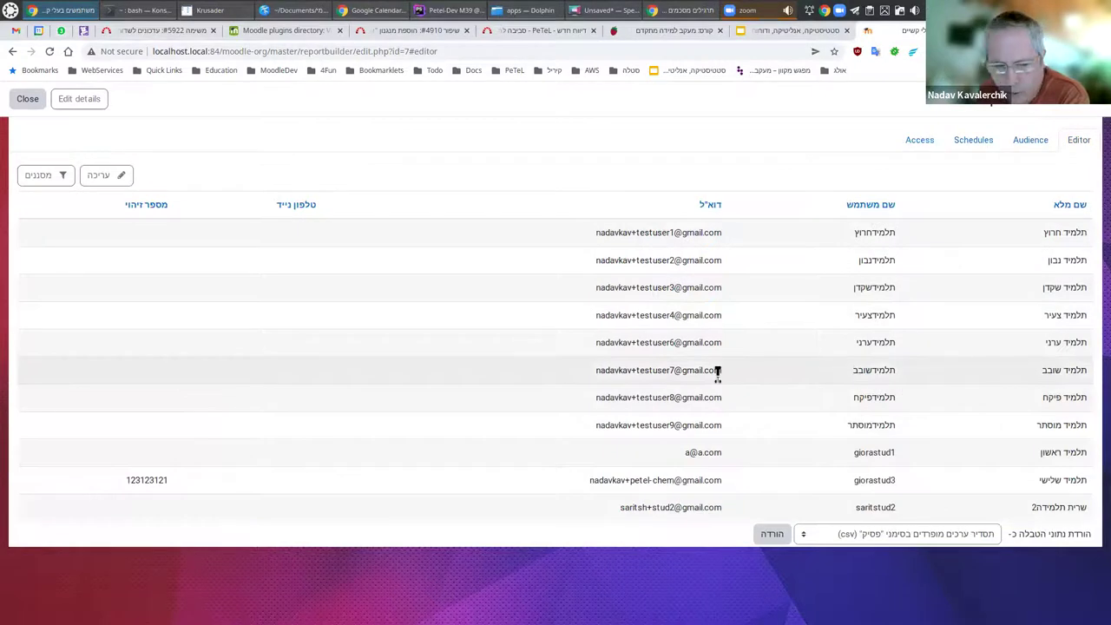
Check the filters available in the report preview and close them again
click(39, 178)
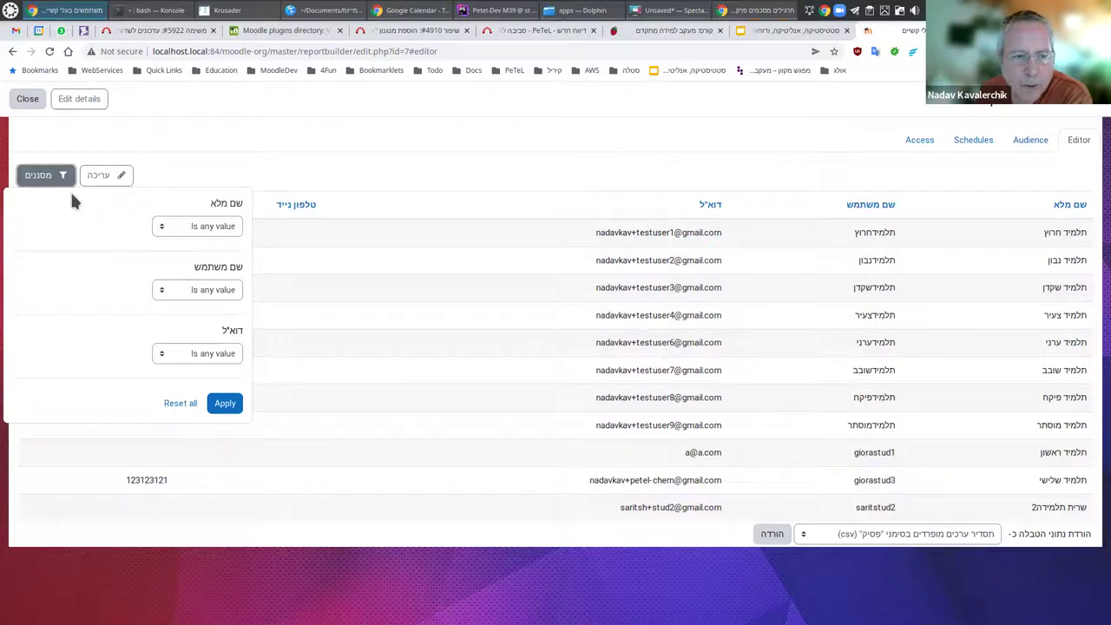
click(48, 178)
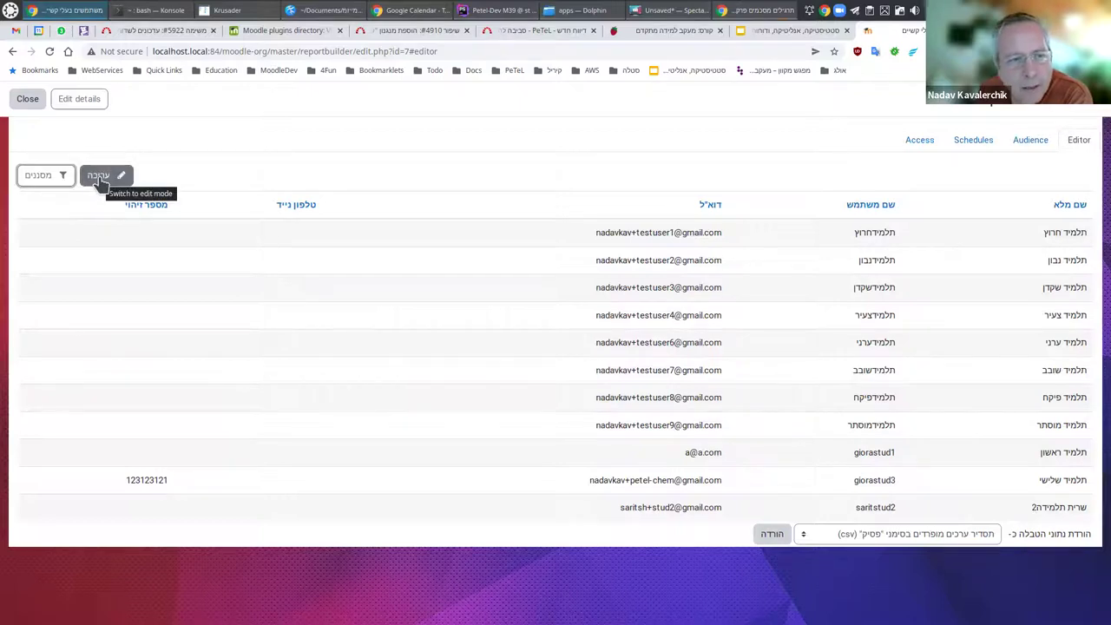
Return the report to edit mode, and move the שם מלא column after שם משתמש and the דוא"ל column after טלפון נייד
click(100, 180)
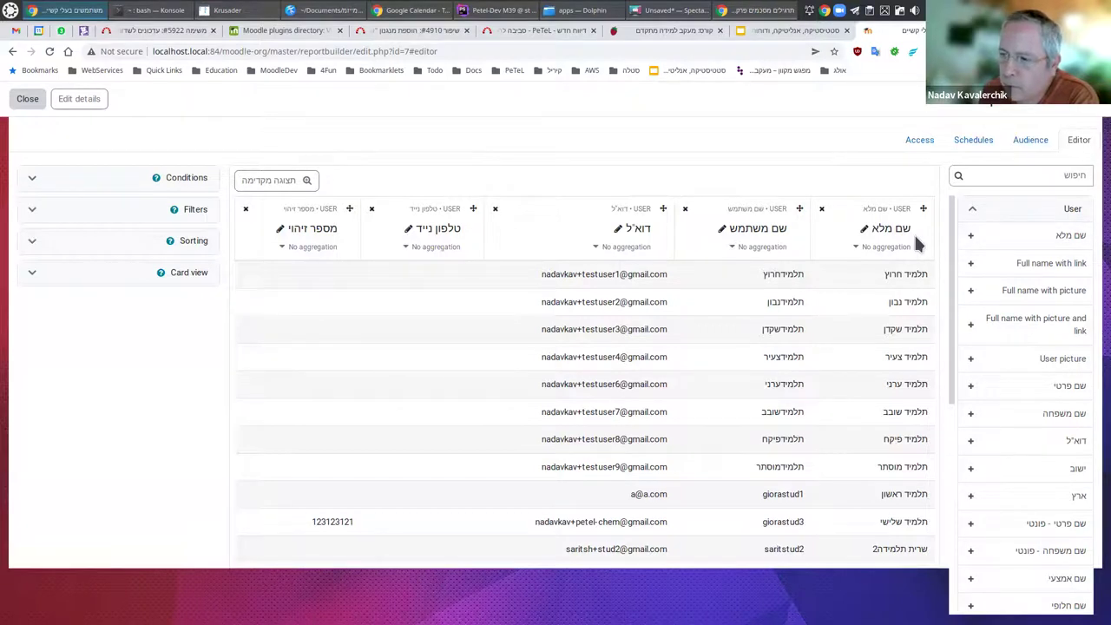
drag(923, 209, 746, 221)
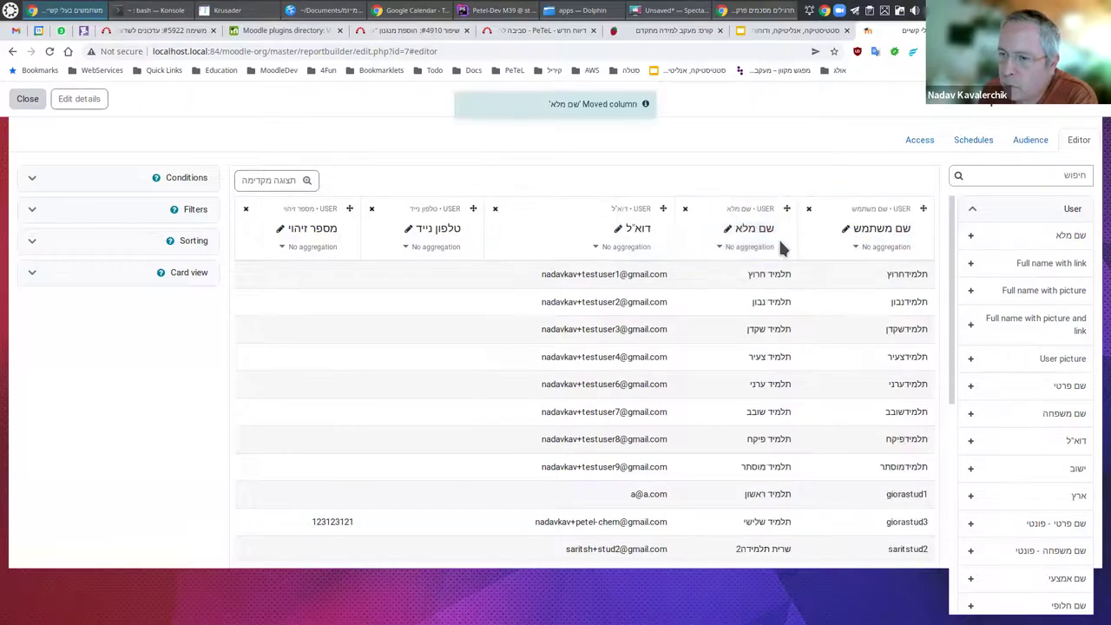
drag(663, 209, 467, 216)
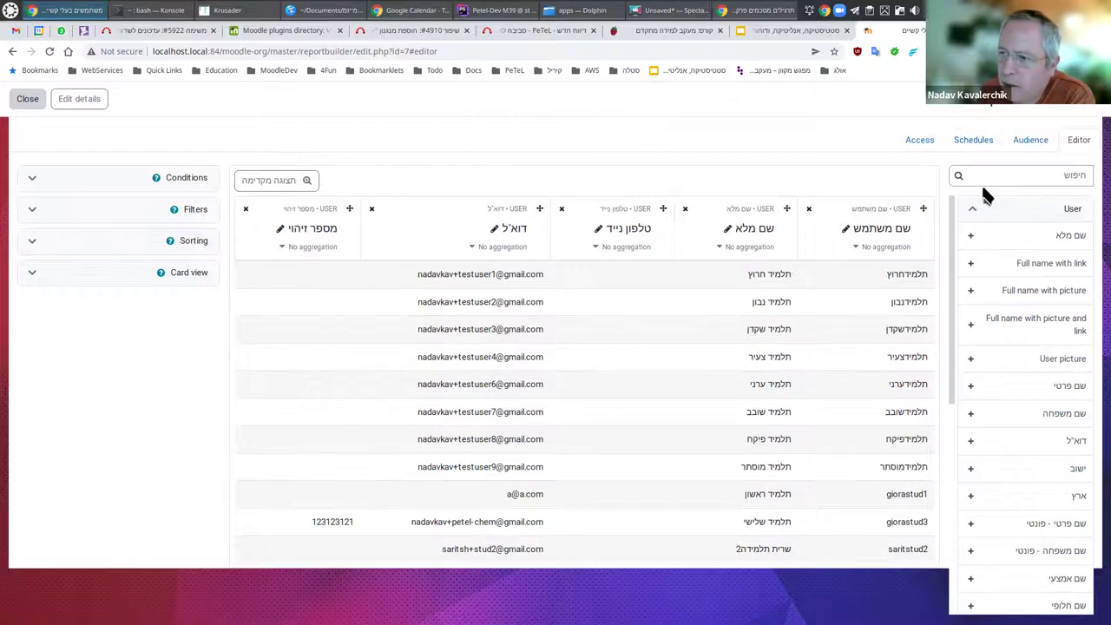
Review the new schedule form for the report, close it without saving, and return to the report editor
click(973, 144)
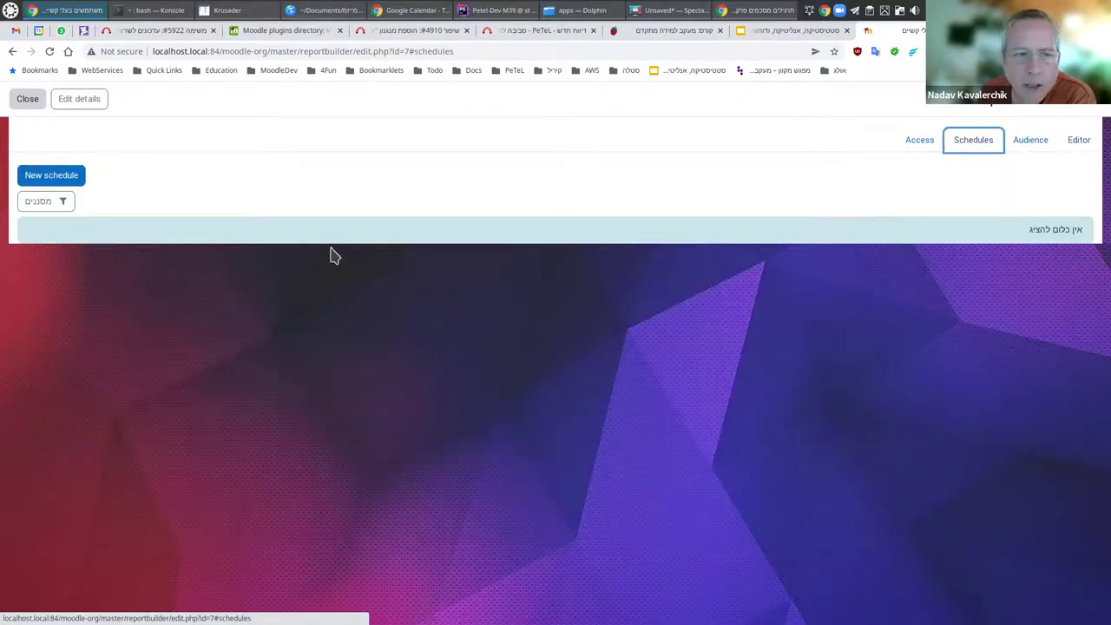
click(54, 177)
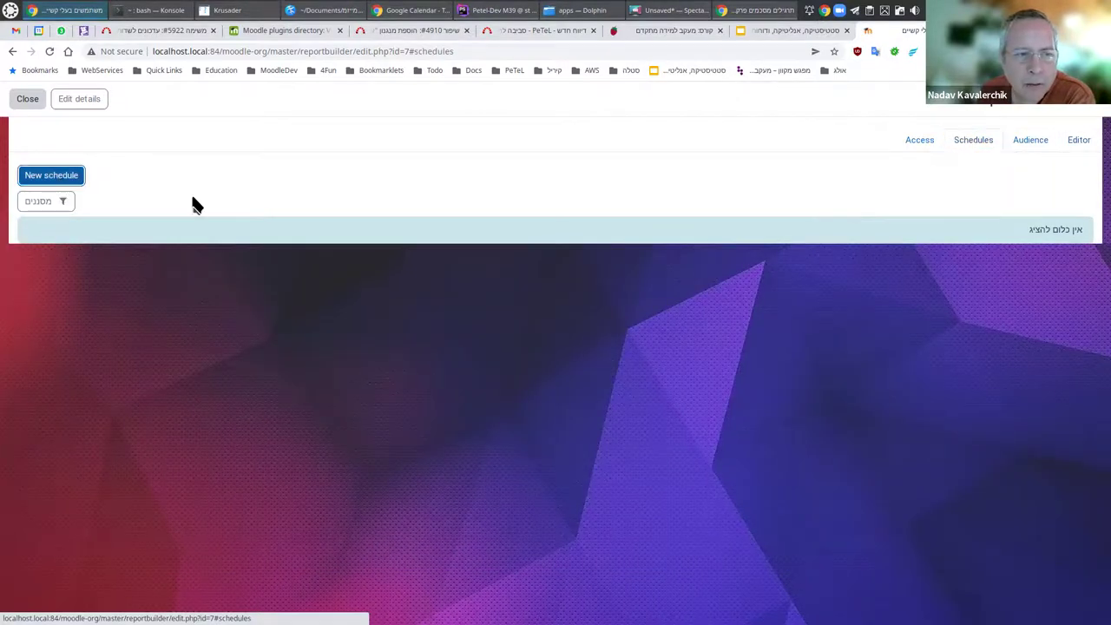
scroll(694, 304, down, 3)
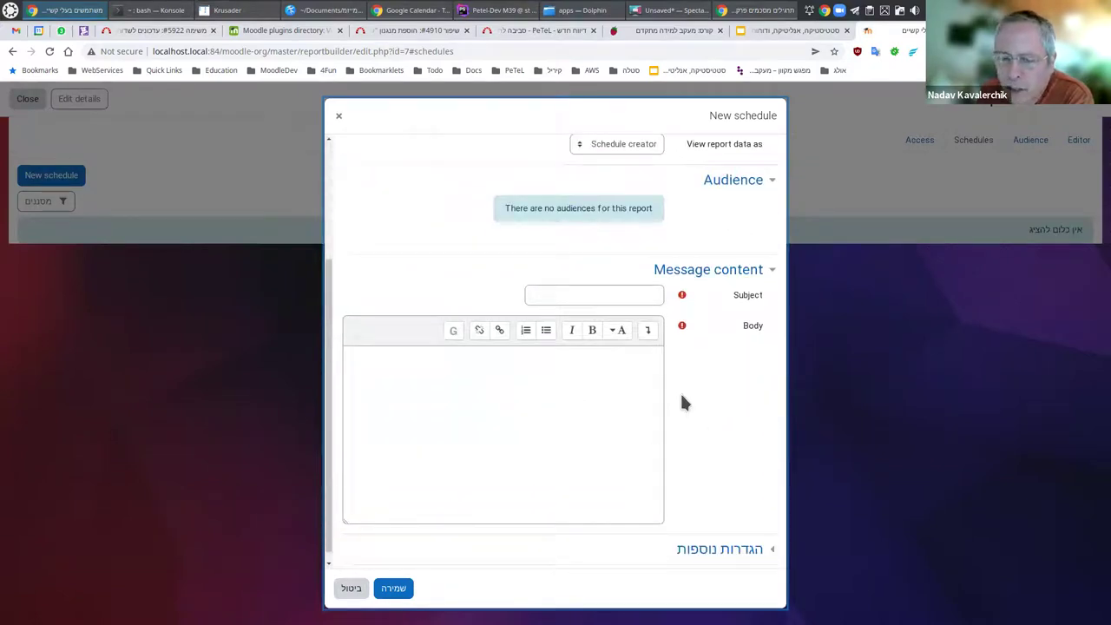
scroll(694, 425, up, 4)
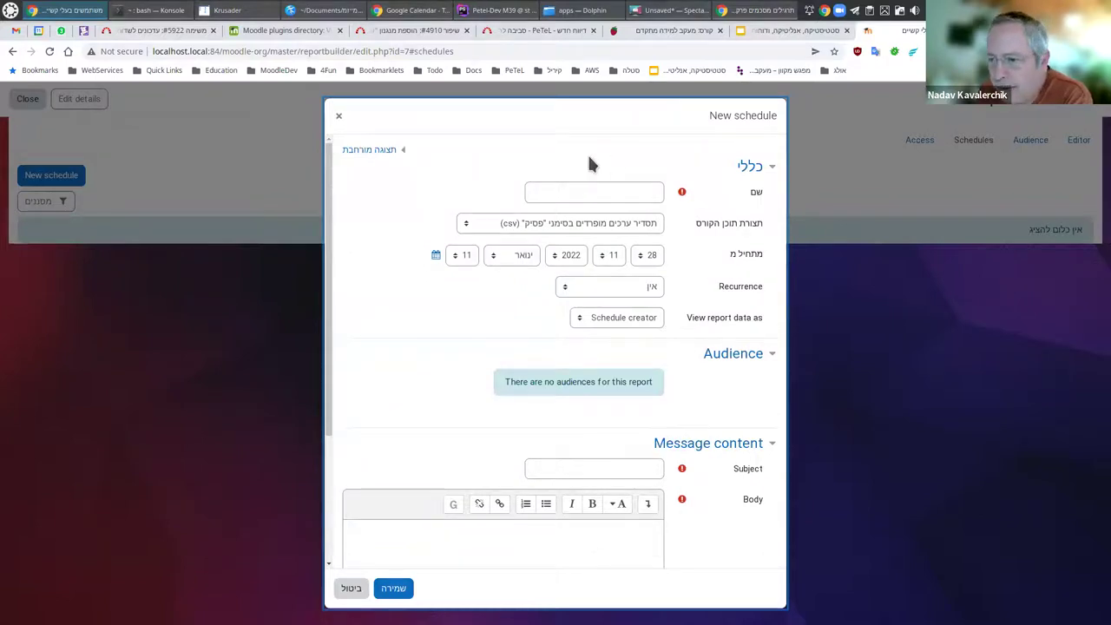
click(338, 116)
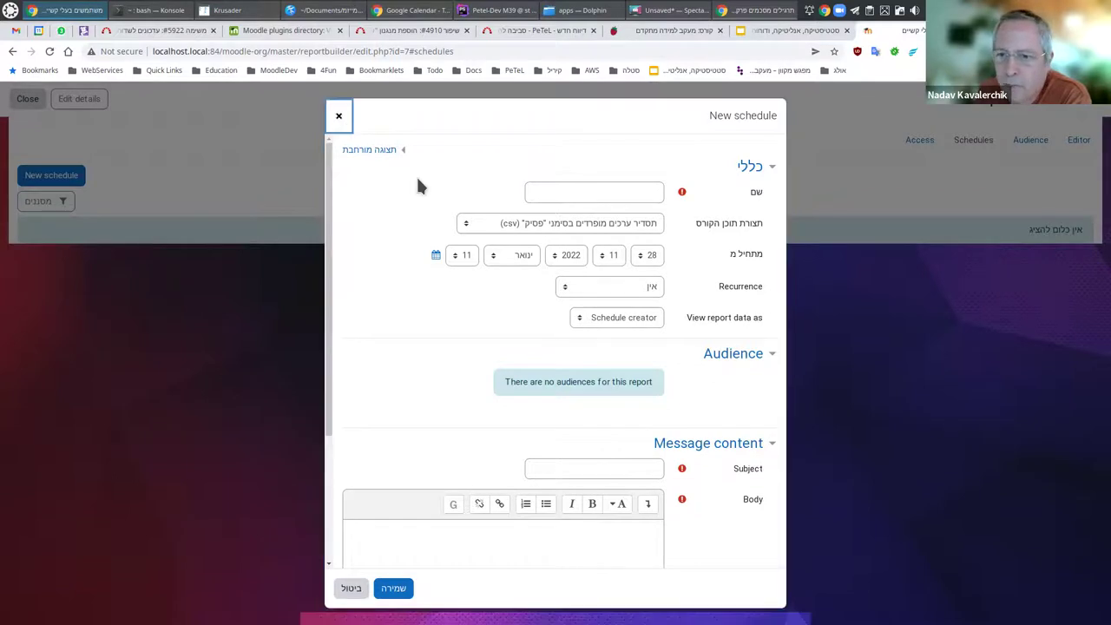
click(1082, 143)
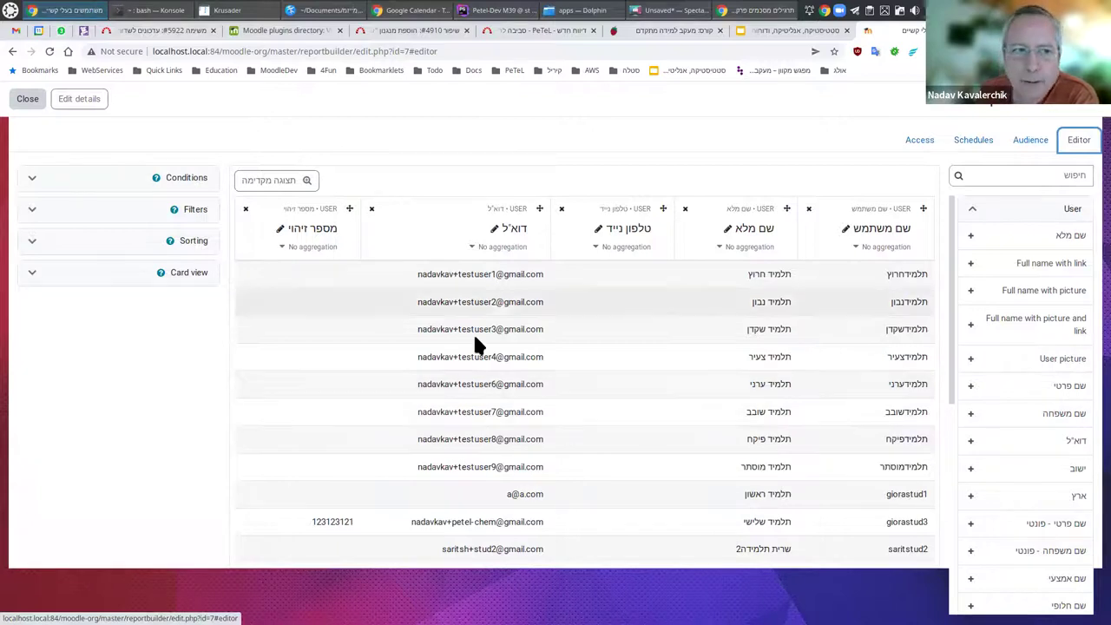
Close the report to the custom reports list and reopen the משתמשים בעלי קשיים report
click(27, 103)
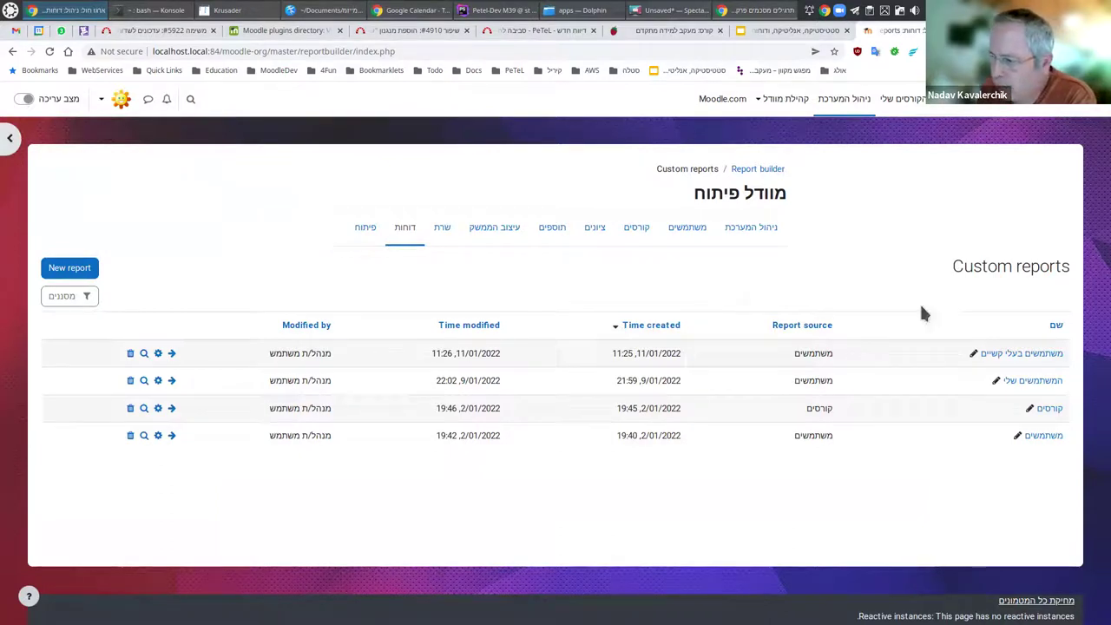
click(1020, 356)
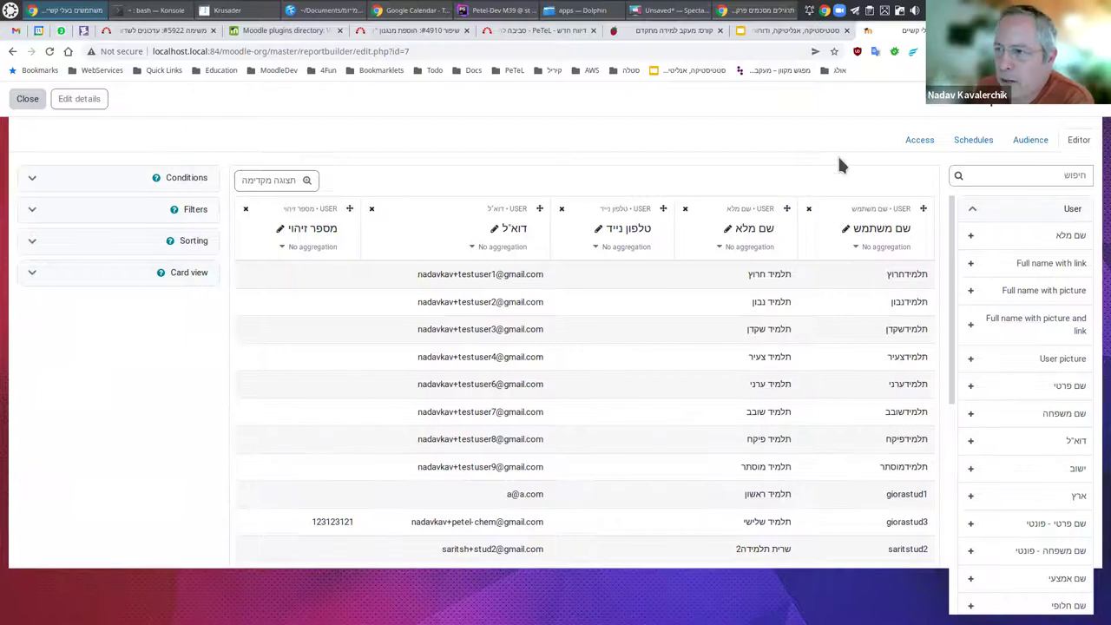
Switch to the Google Slides presentation, show it full screen, and advance to the slide after Report builder
click(798, 32)
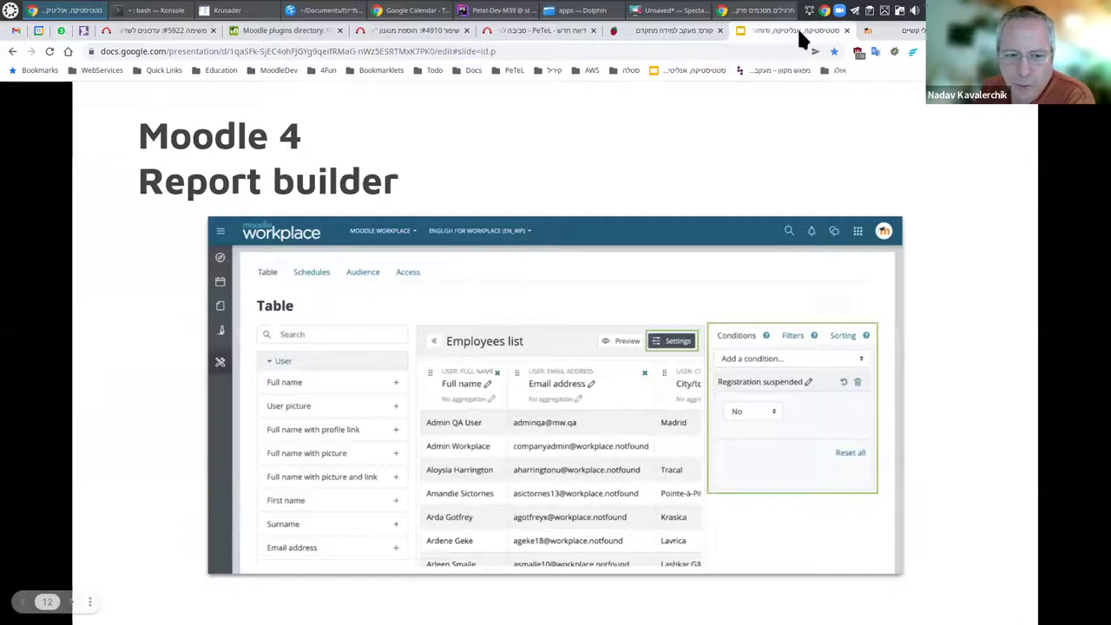
key(ctrl+shift+f)
key(Right)
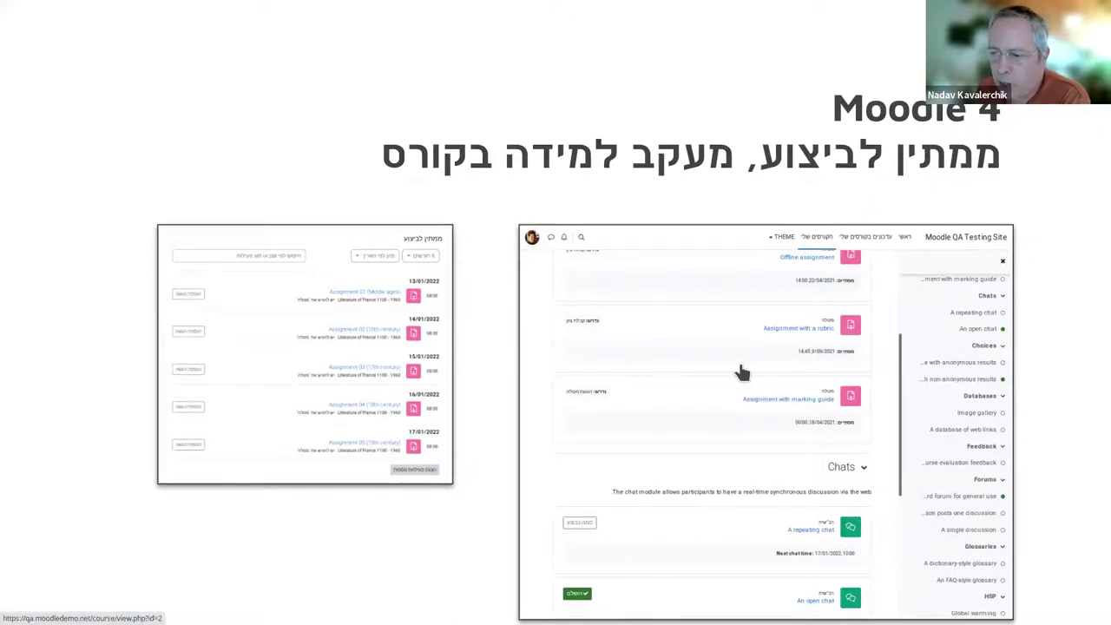
Open the Moodle QA Testing Site from the slide, log in with the prefilled student account, and dismiss the browser's password notice
click(335, 362)
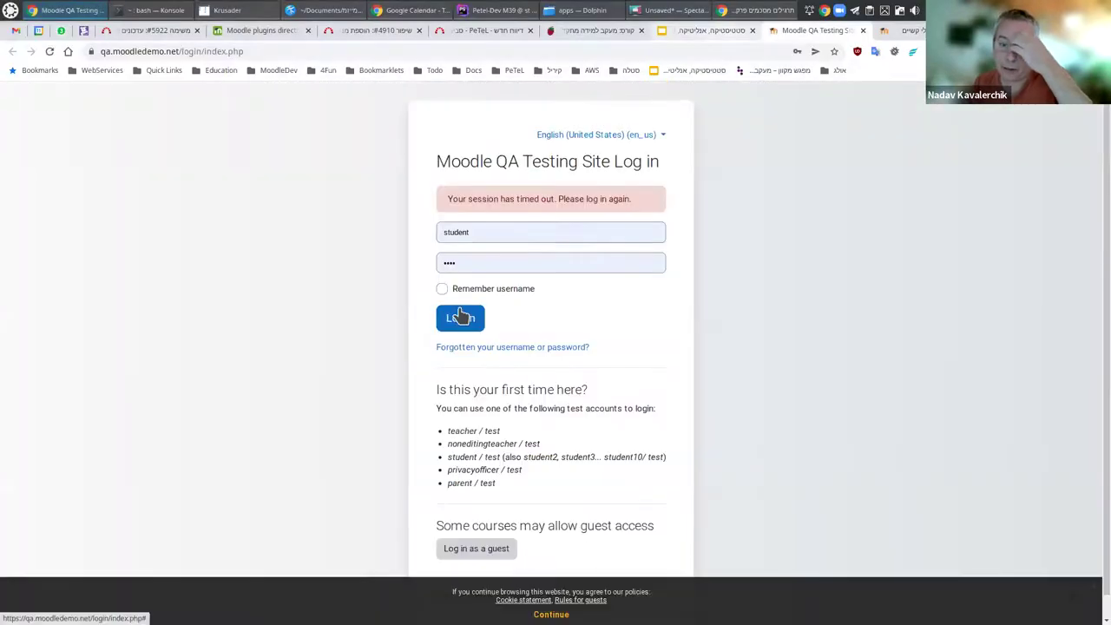
click(460, 319)
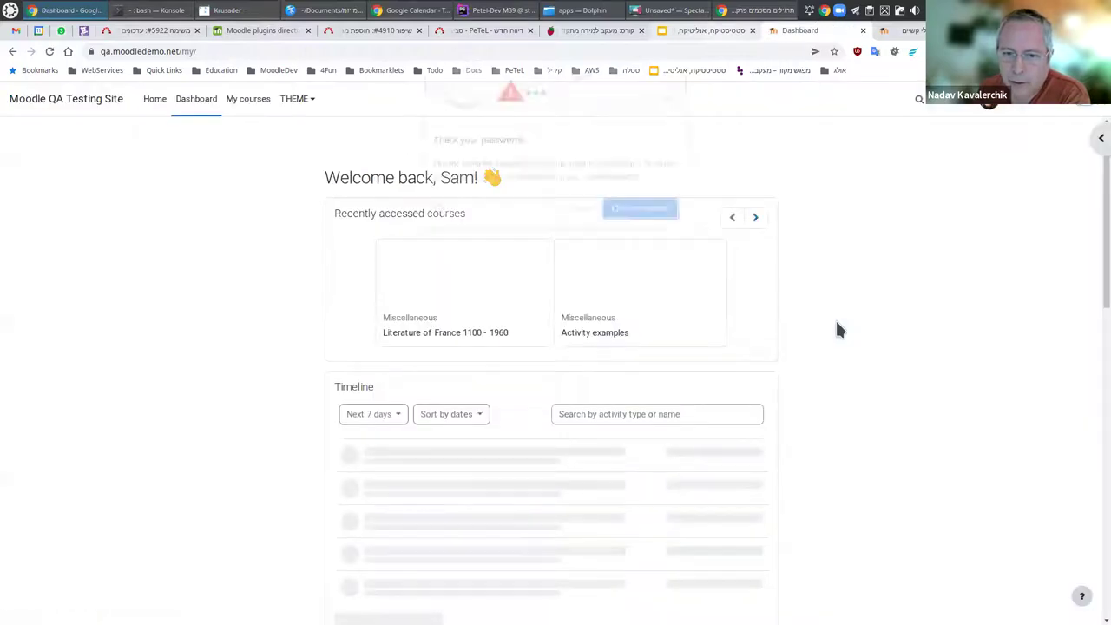
click(579, 213)
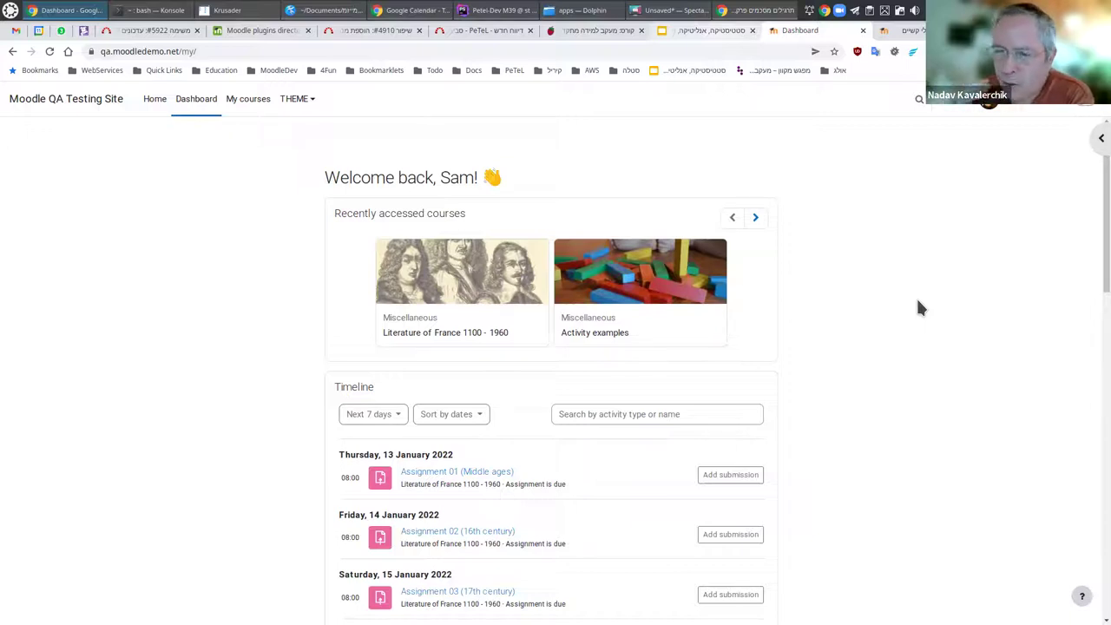
Look over the dashboard's Timeline and the My courses page, and return to the dashboard
scroll(818, 334, down, 2)
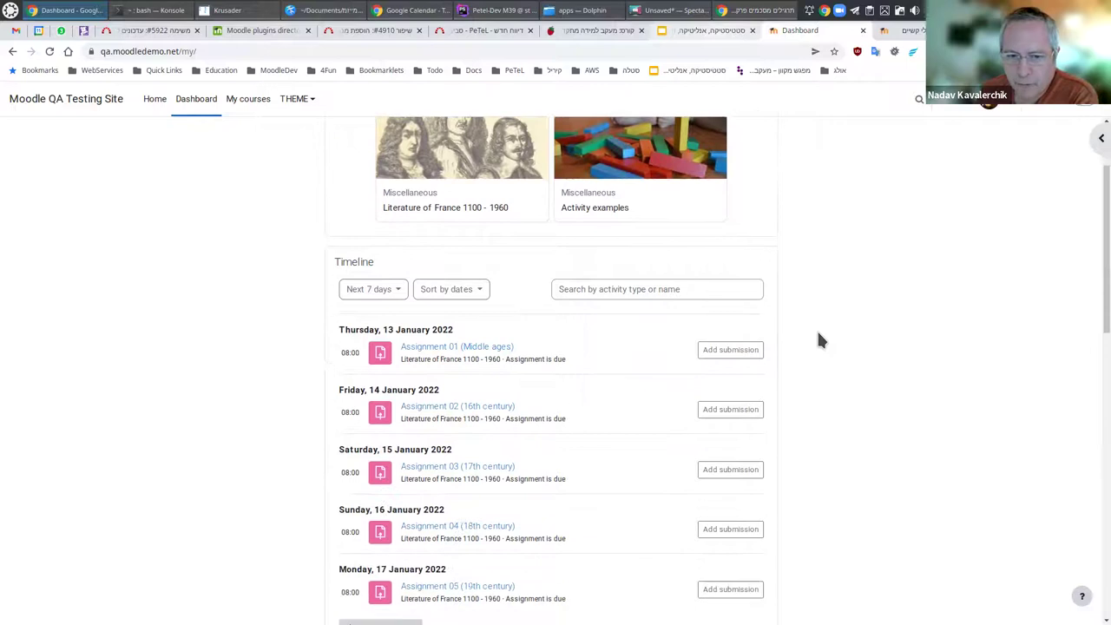
click(246, 103)
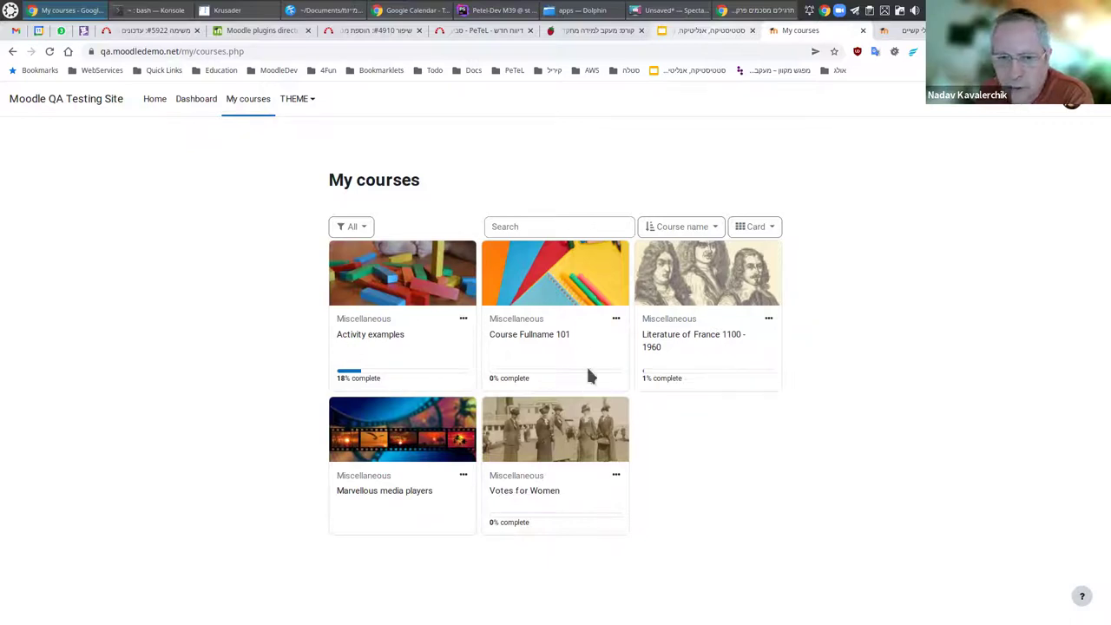
click(196, 104)
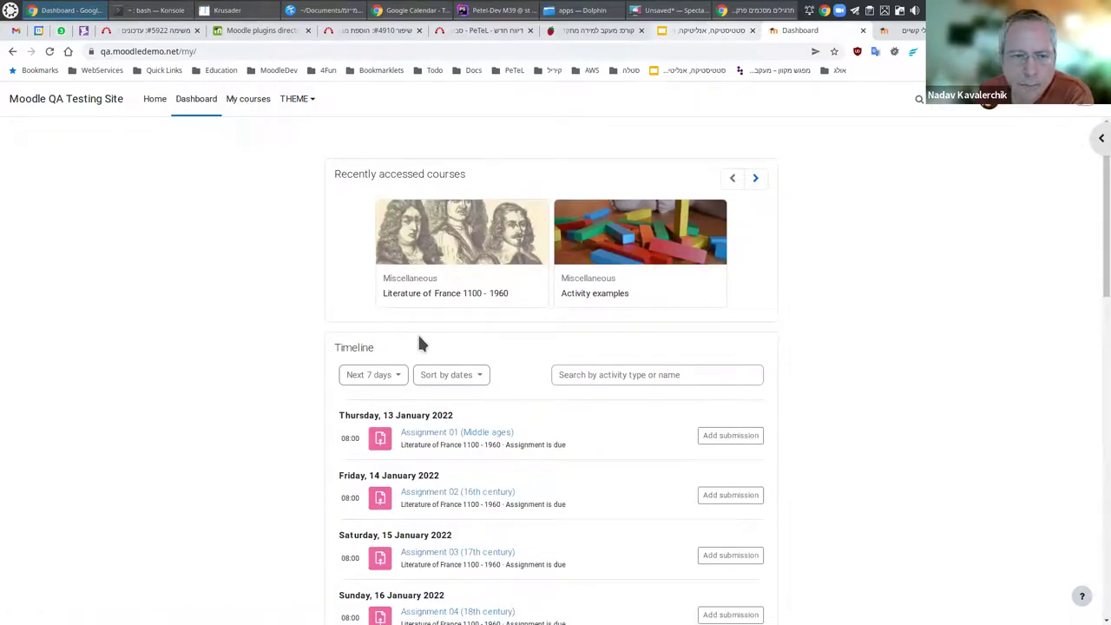
Browse the dashboard's recently accessed courses and highlight the heading of the Timeline block
scroll(516, 326, down, 2)
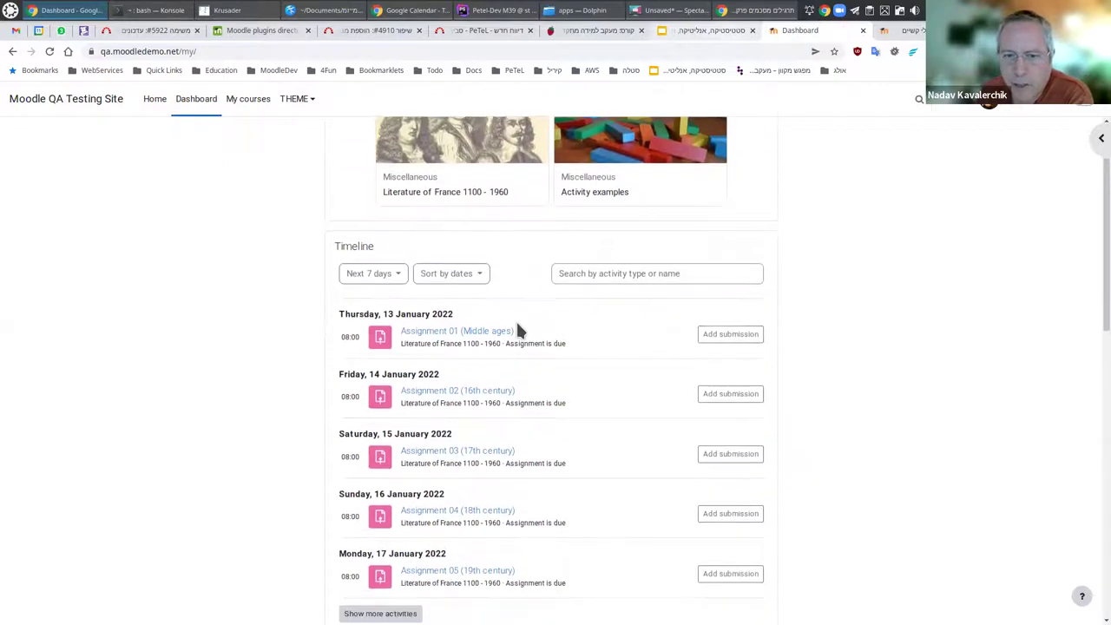
scroll(518, 330, up, 2)
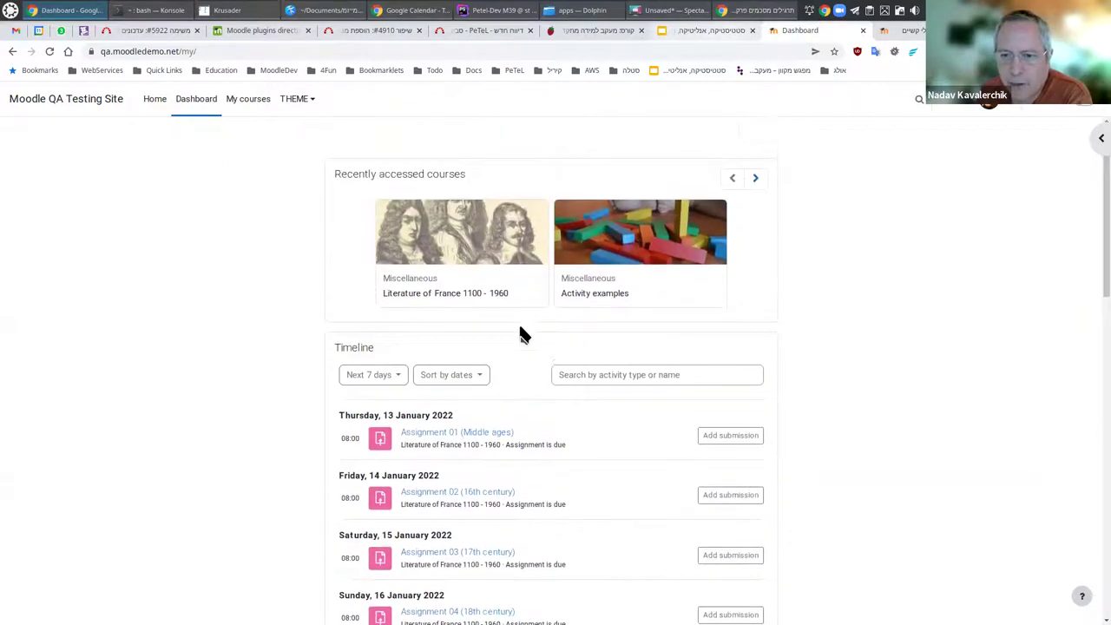
click(757, 179)
click(758, 179)
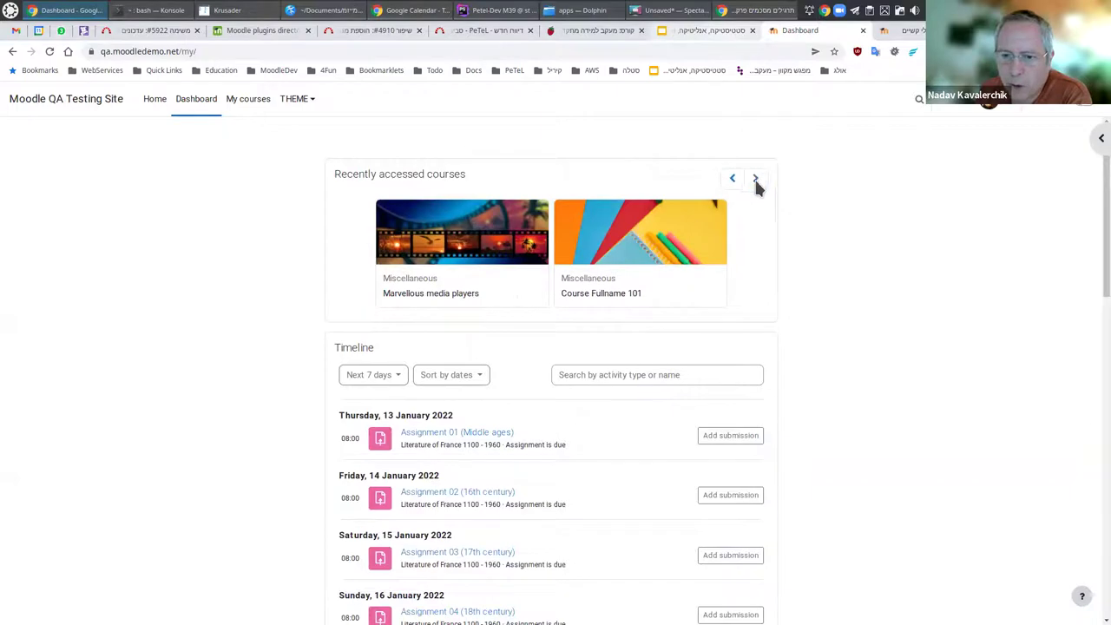
scroll(479, 290, down, 3)
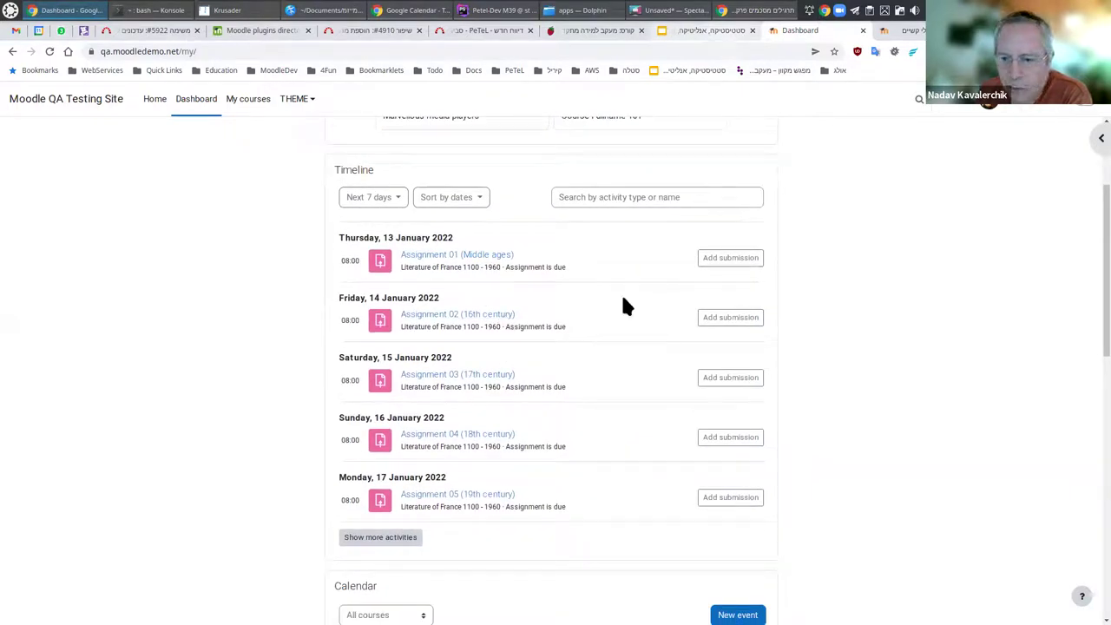
double_click(351, 171)
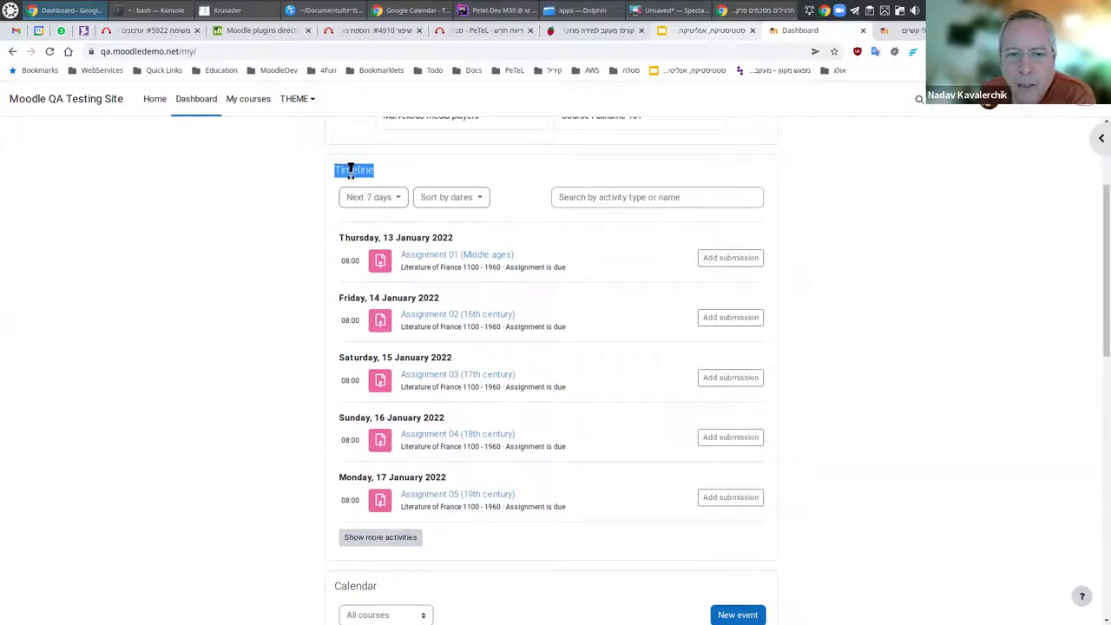
Switch the site's display language to Hebrew (he)
click(989, 101)
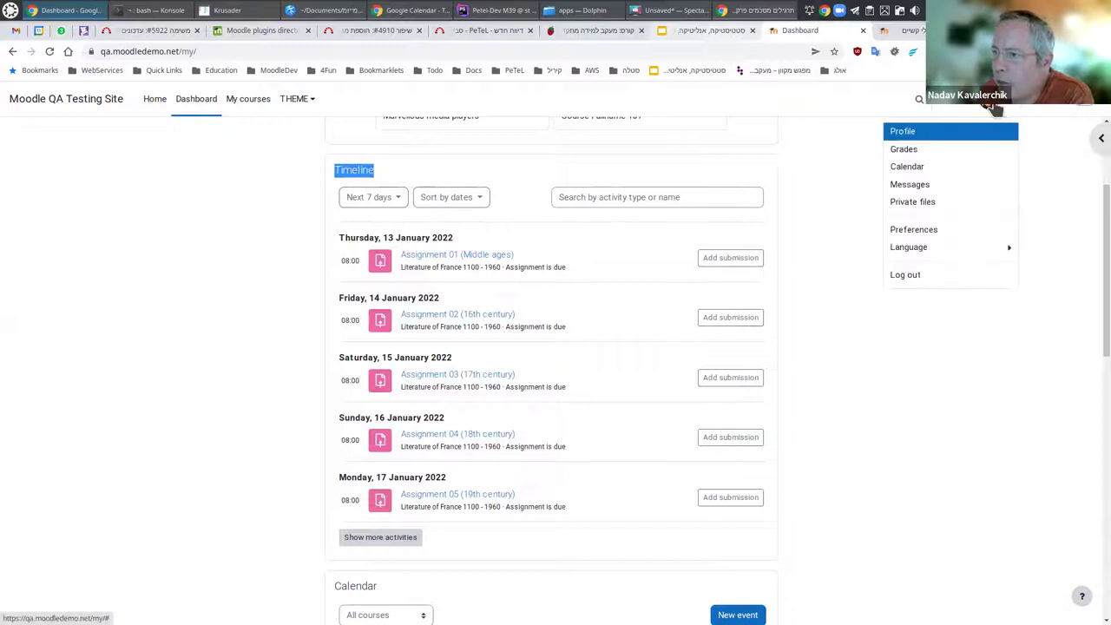
click(948, 249)
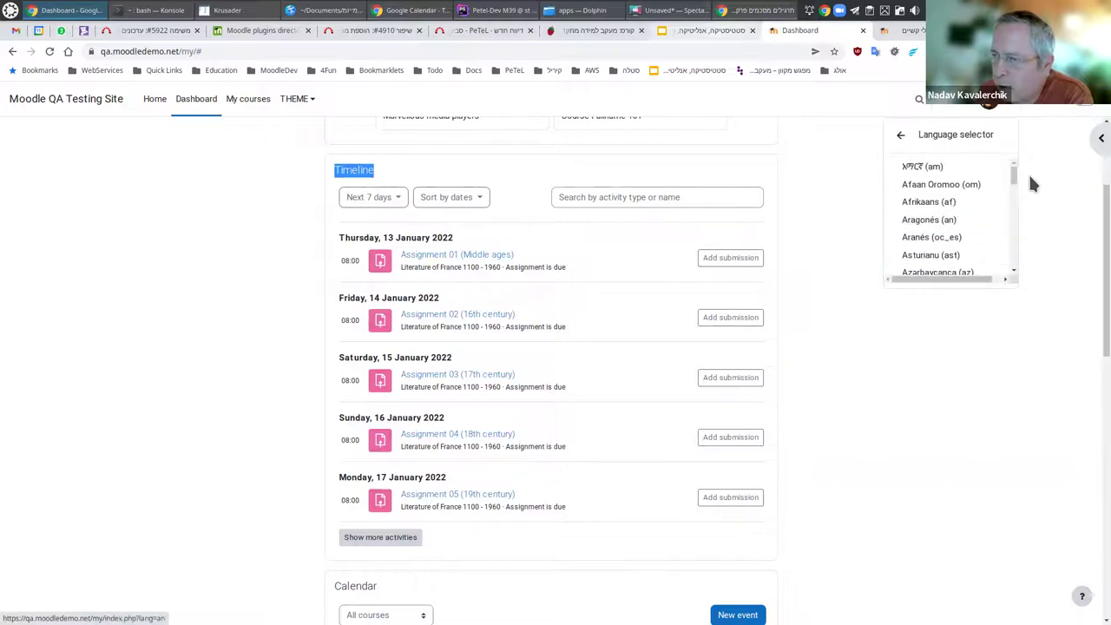
drag(1014, 179, 1016, 240)
click(928, 217)
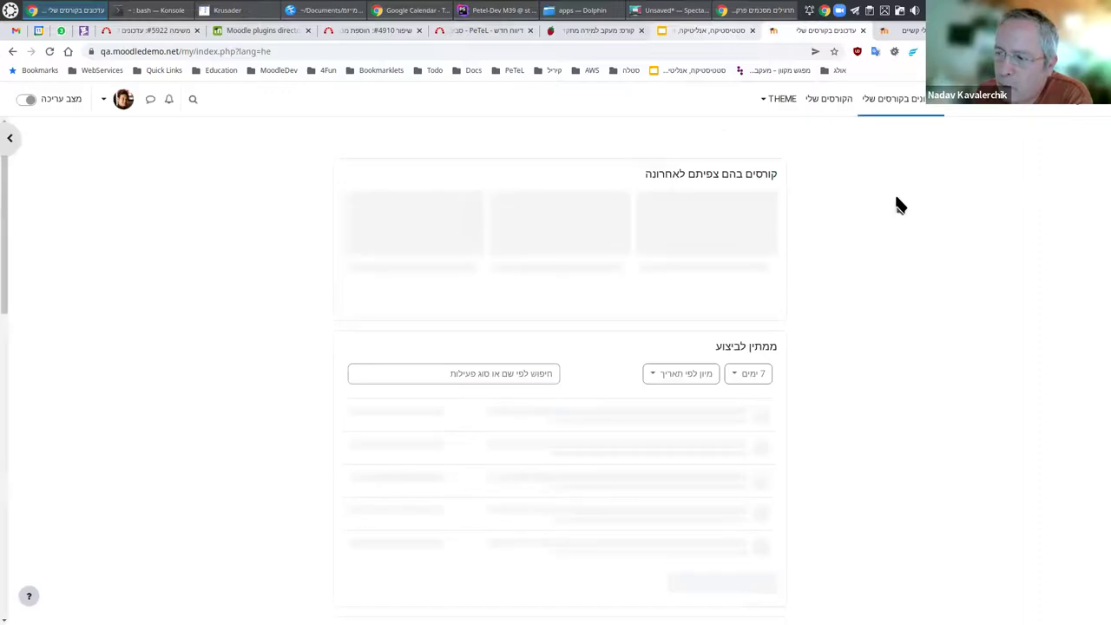
View the submission page of Assignment 01 (Middle ages) from the ממתין לביצוע block and go back to the dashboard
scroll(804, 318, down, 4)
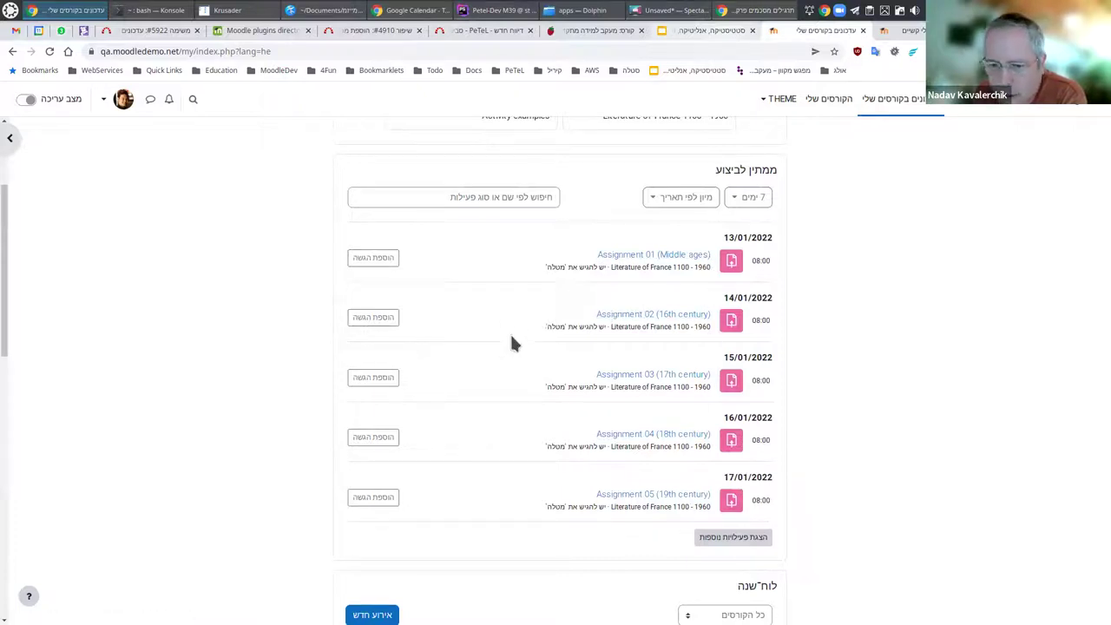
click(374, 262)
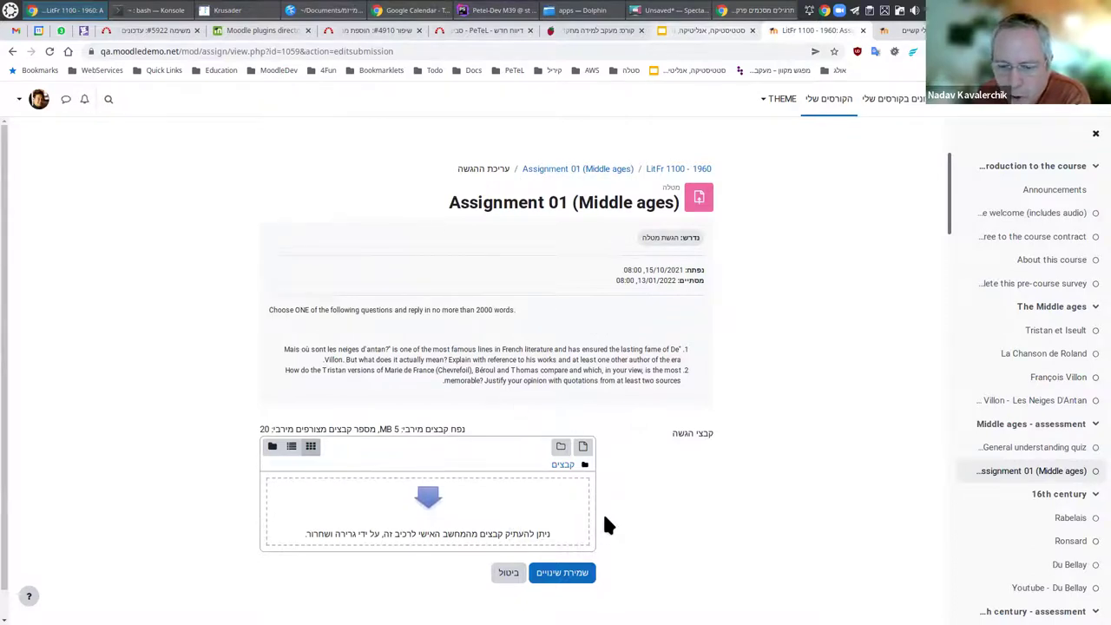
scroll(603, 510, down, 1)
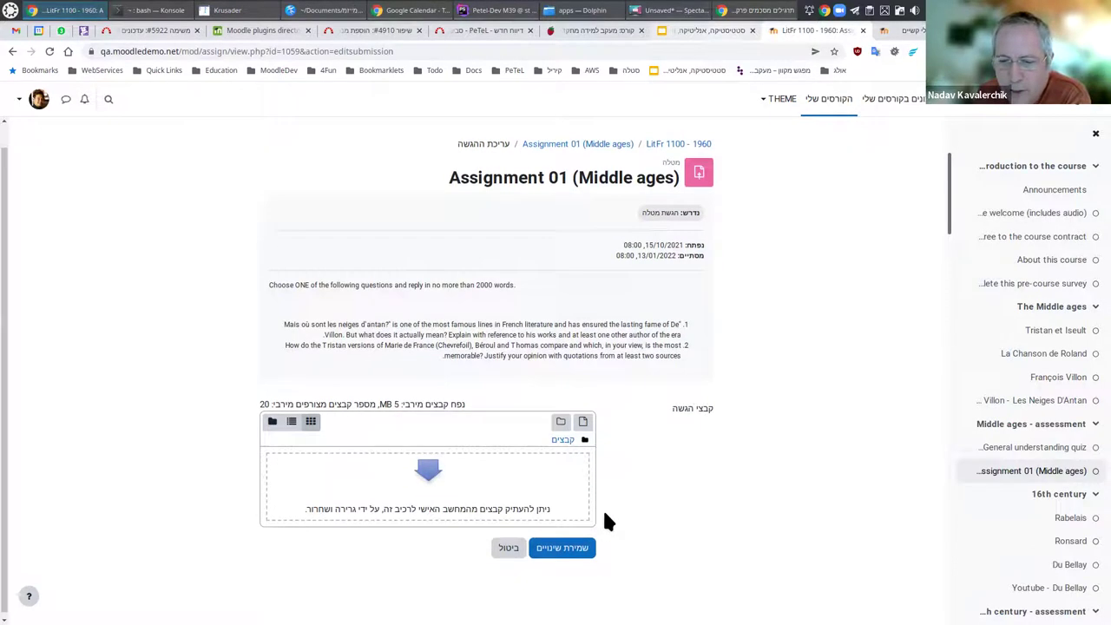
right_click(783, 176)
click(792, 185)
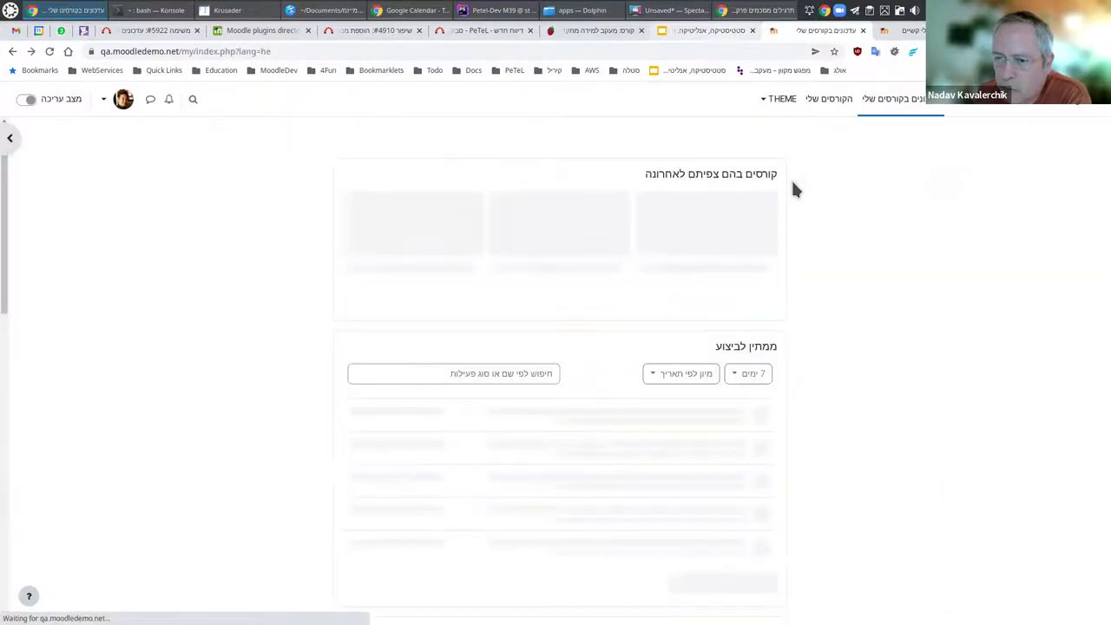
Filter the ממתין לביצוע block to 3 חודשים, load its remaining activities and check the sorting options
scroll(799, 378, down, 2)
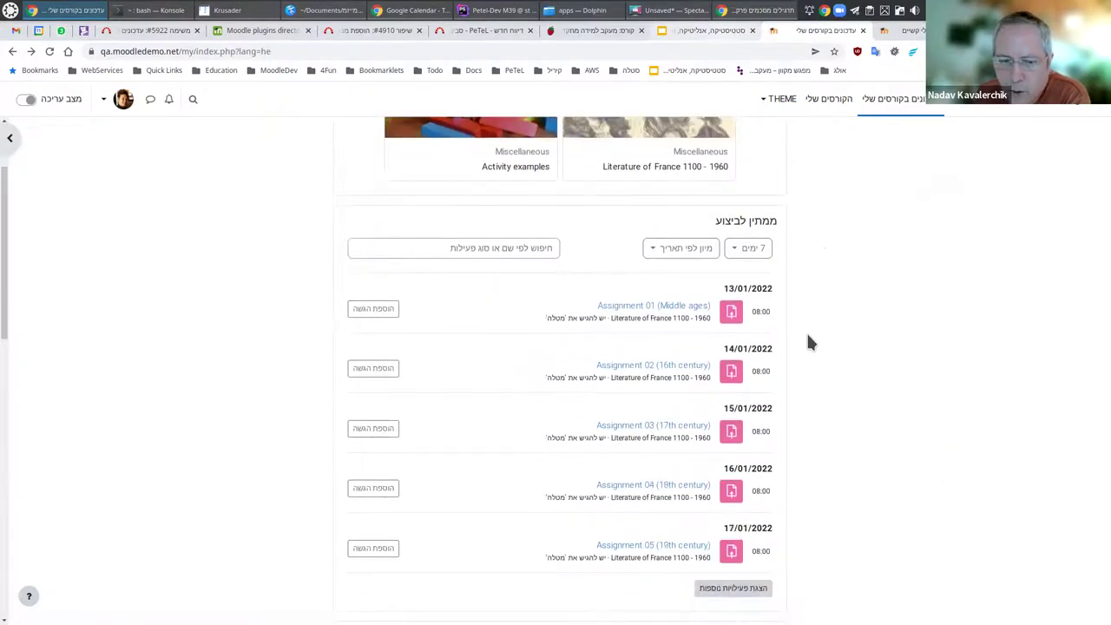
click(749, 249)
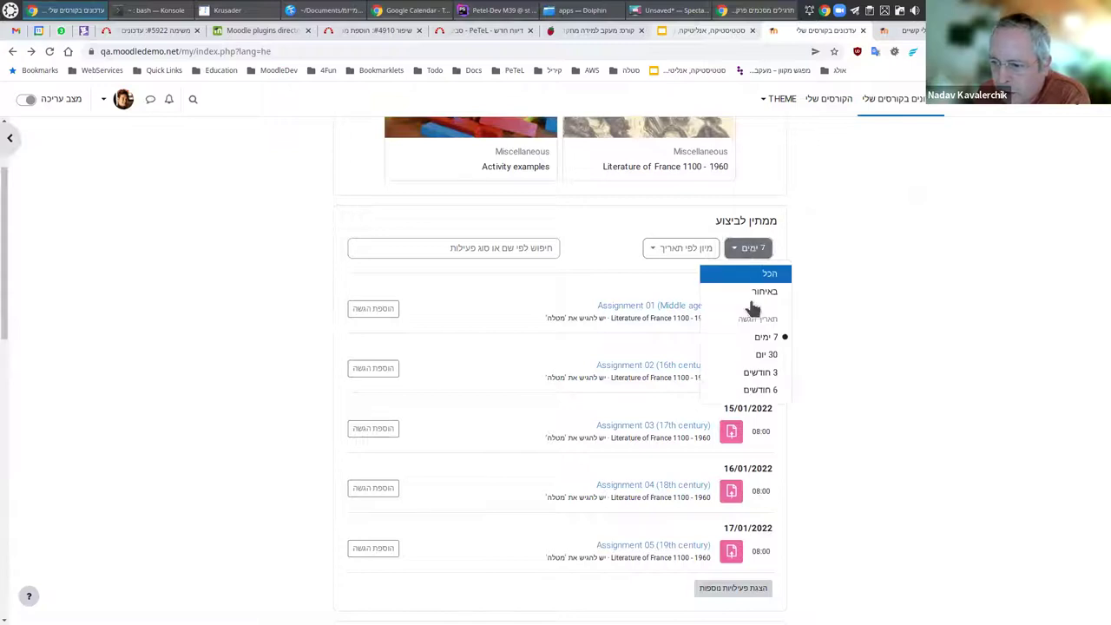
click(762, 373)
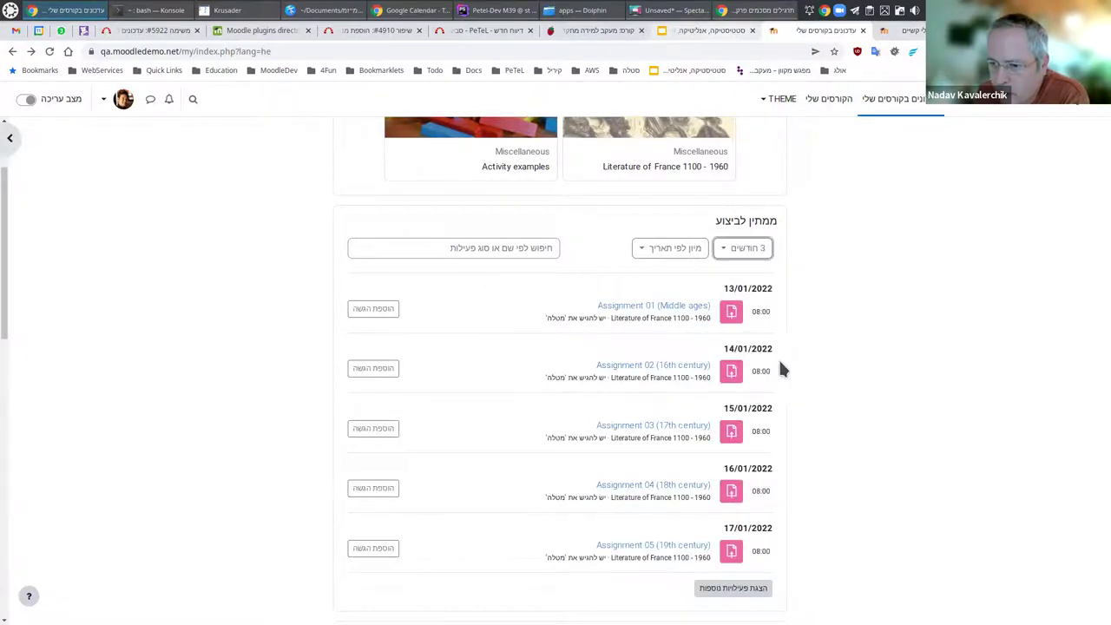
scroll(501, 370, down, 2)
scroll(503, 382, down, 2)
click(714, 367)
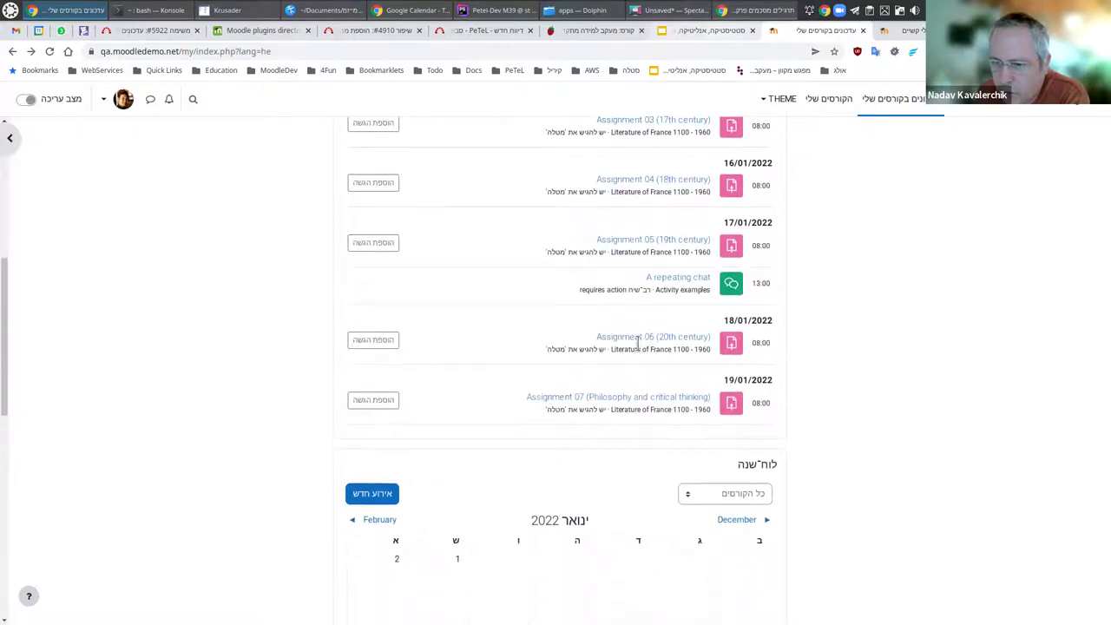
scroll(657, 374, up, 2)
scroll(655, 382, up, 2)
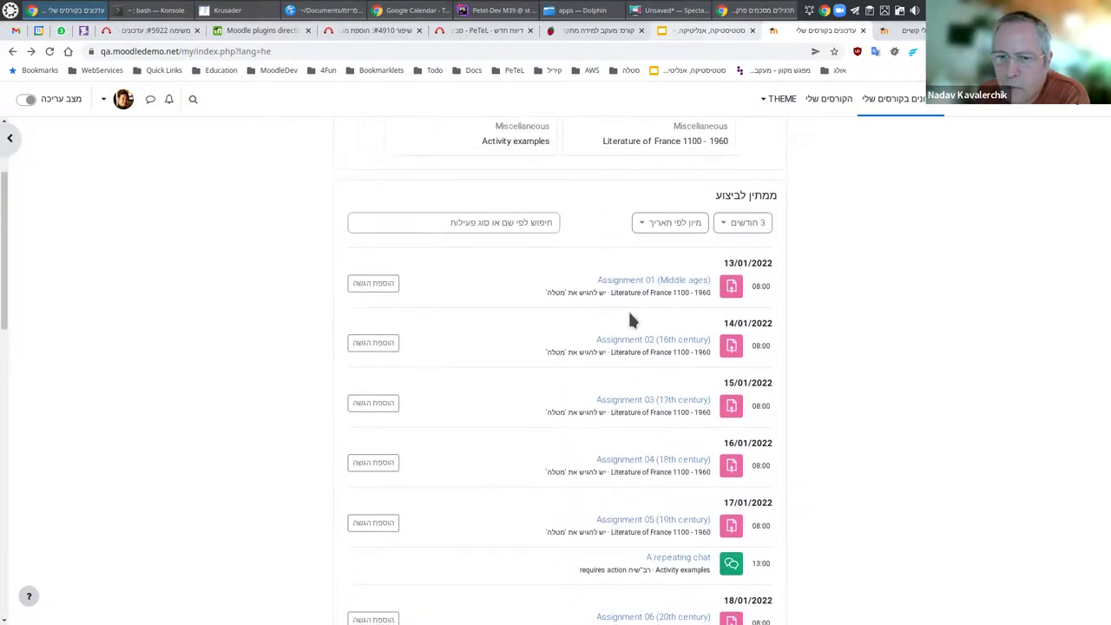
click(670, 224)
click(670, 224)
Search the ממתין לביצוע block for "assignment" and clear the search
click(530, 221)
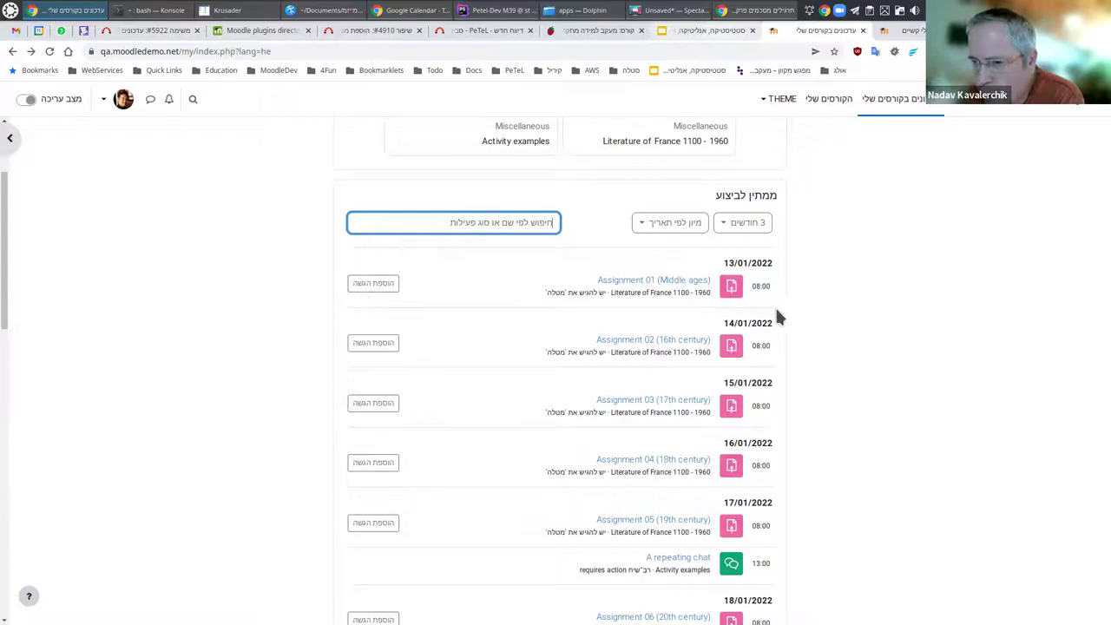
scroll(799, 298, down, 3)
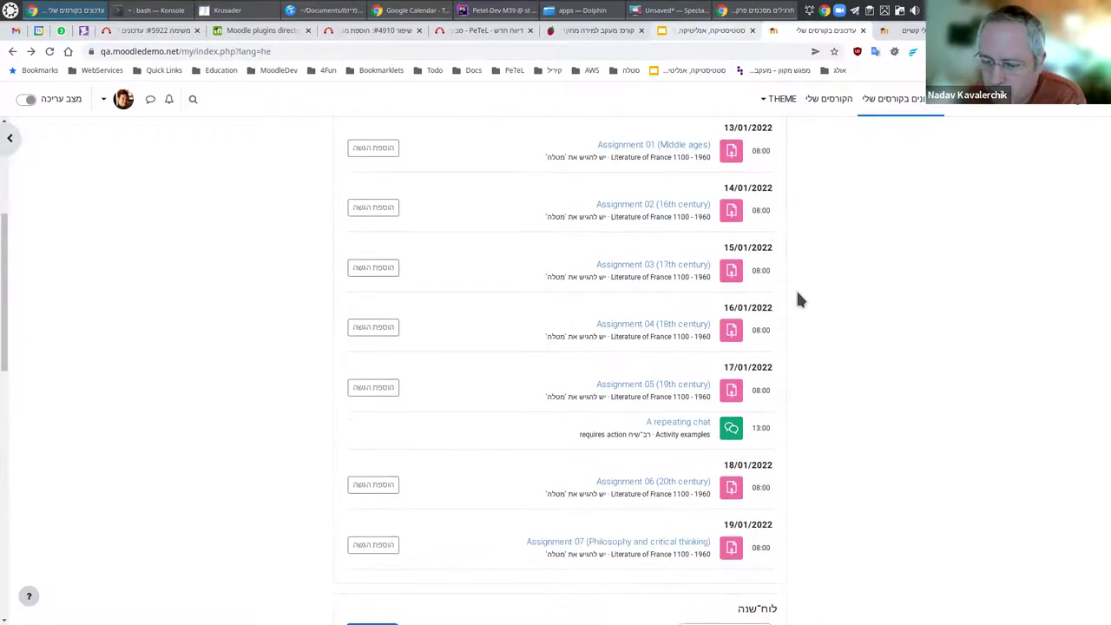
scroll(799, 299, up, 5)
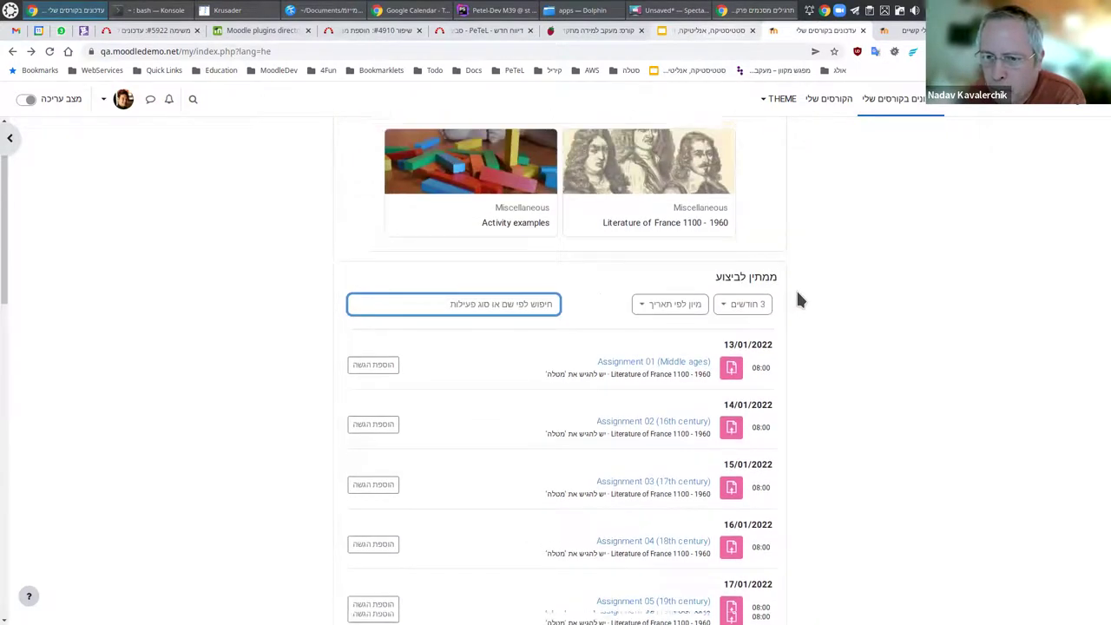
scroll(798, 299, down, 4)
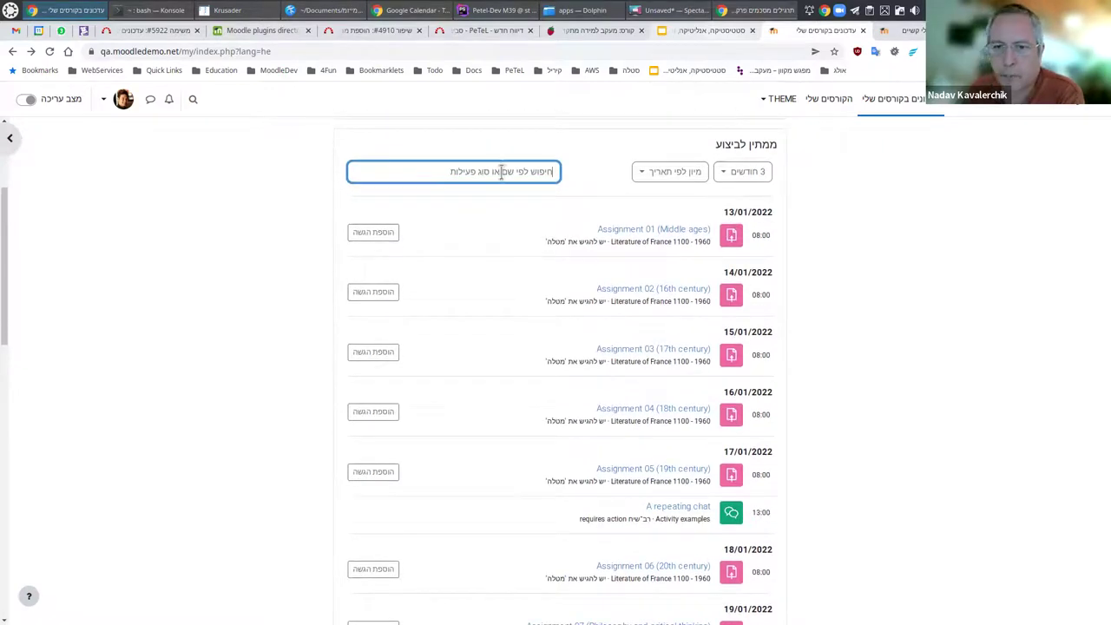
text(a)
key(BackSpace)
text(assignemnt)
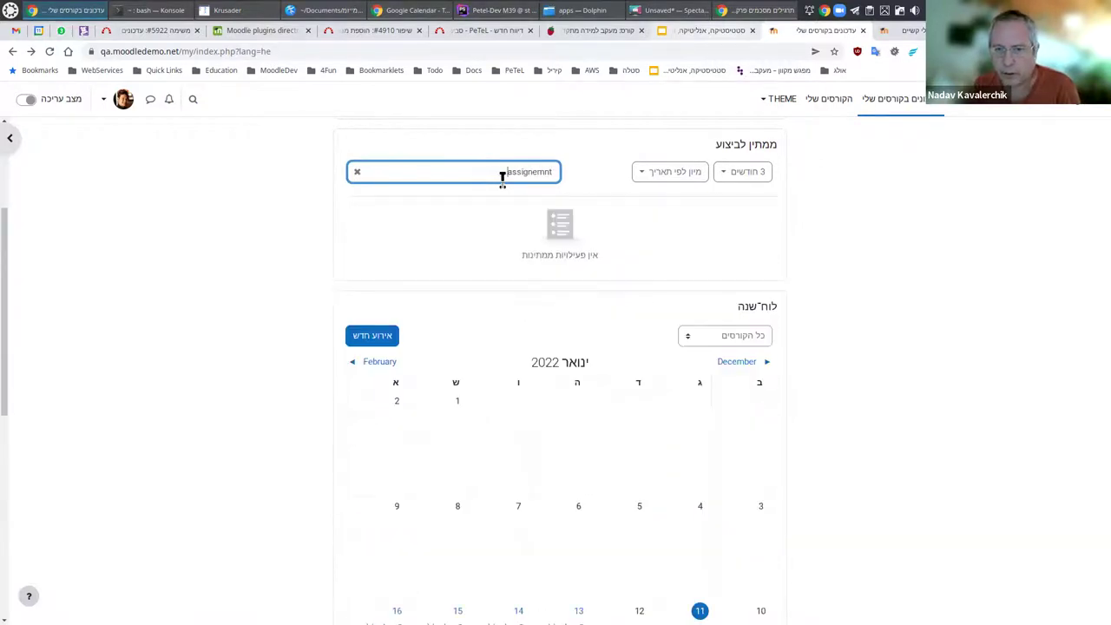
key(BackSpace)
key(BackSpace)
key(BackSpace)
key(BackSpace)
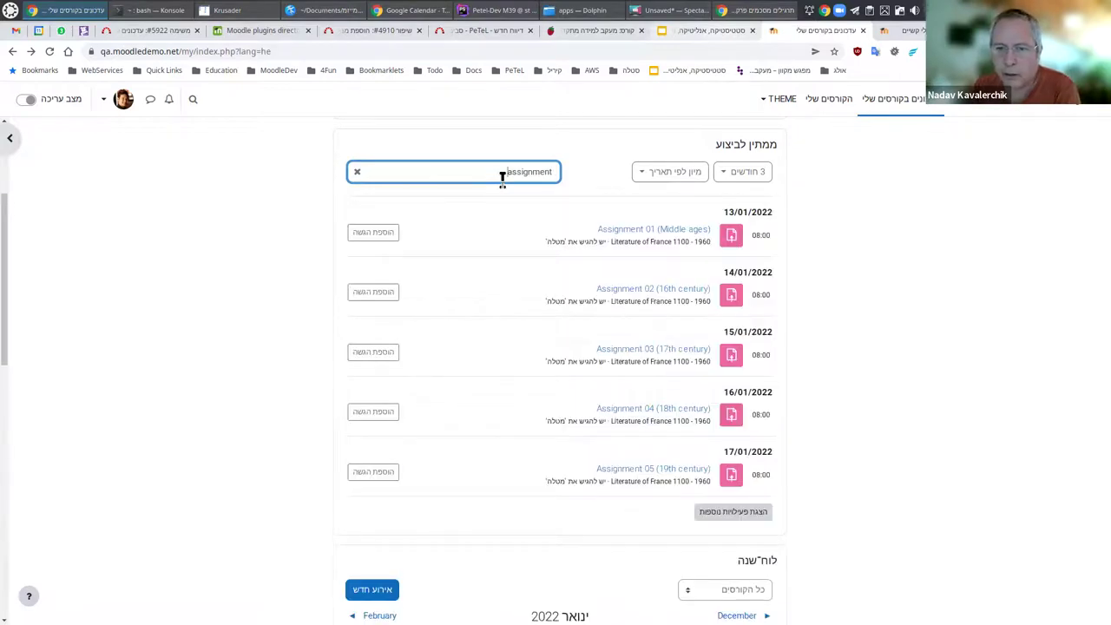
click(356, 174)
scroll(866, 311, up, 3)
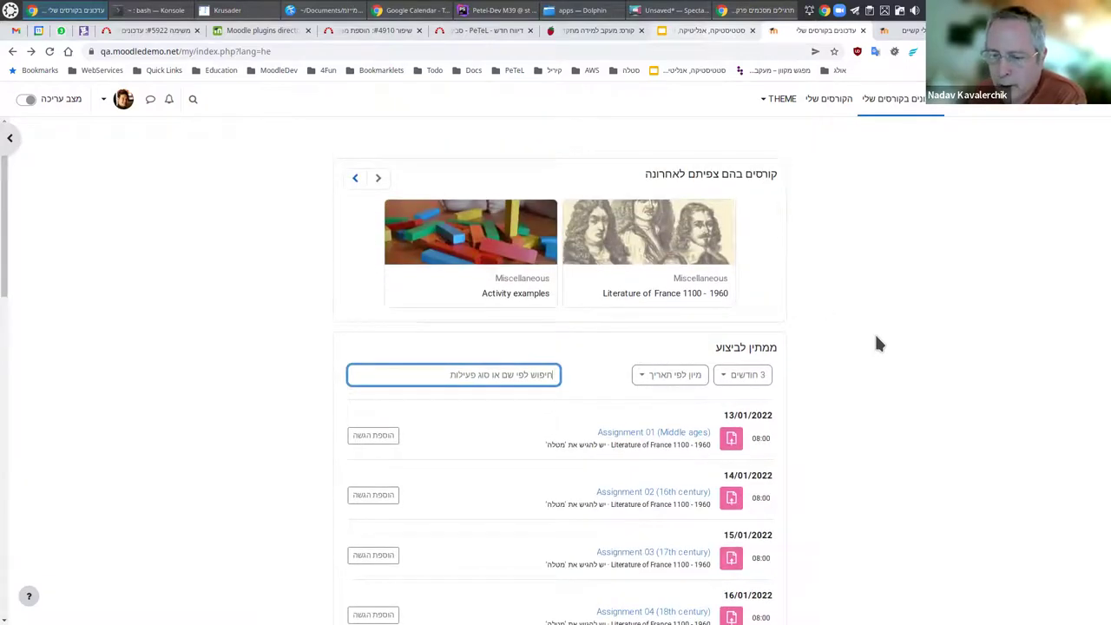
View the details of the Assignment 01 (Middle ages) due event on 13 January in the dashboard calendar and close them
scroll(875, 344, down, 6)
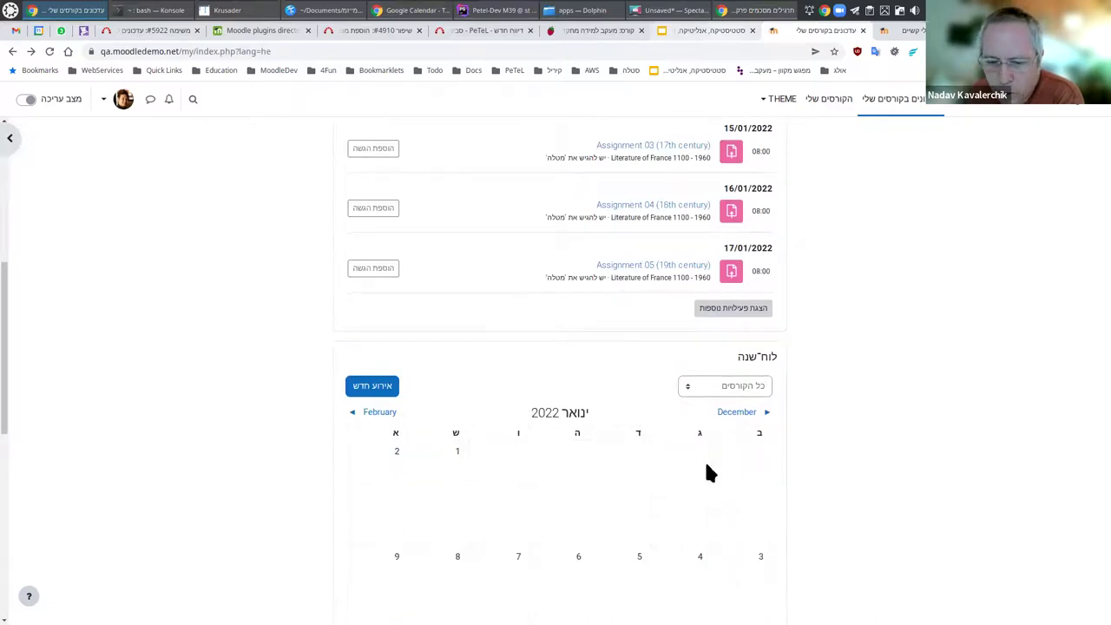
scroll(869, 399, down, 5)
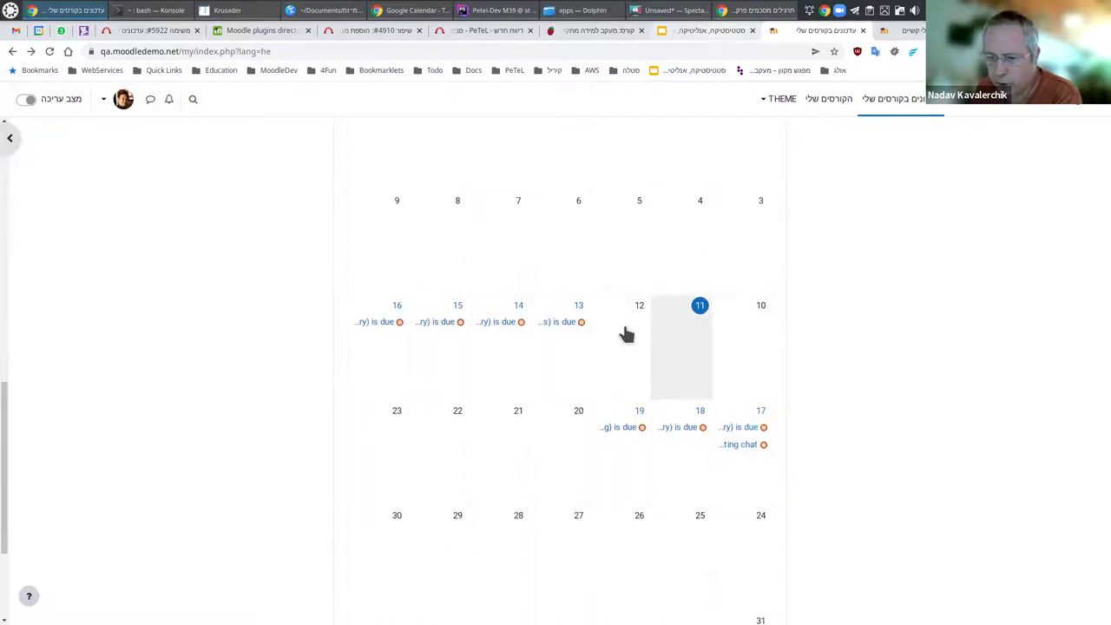
click(560, 324)
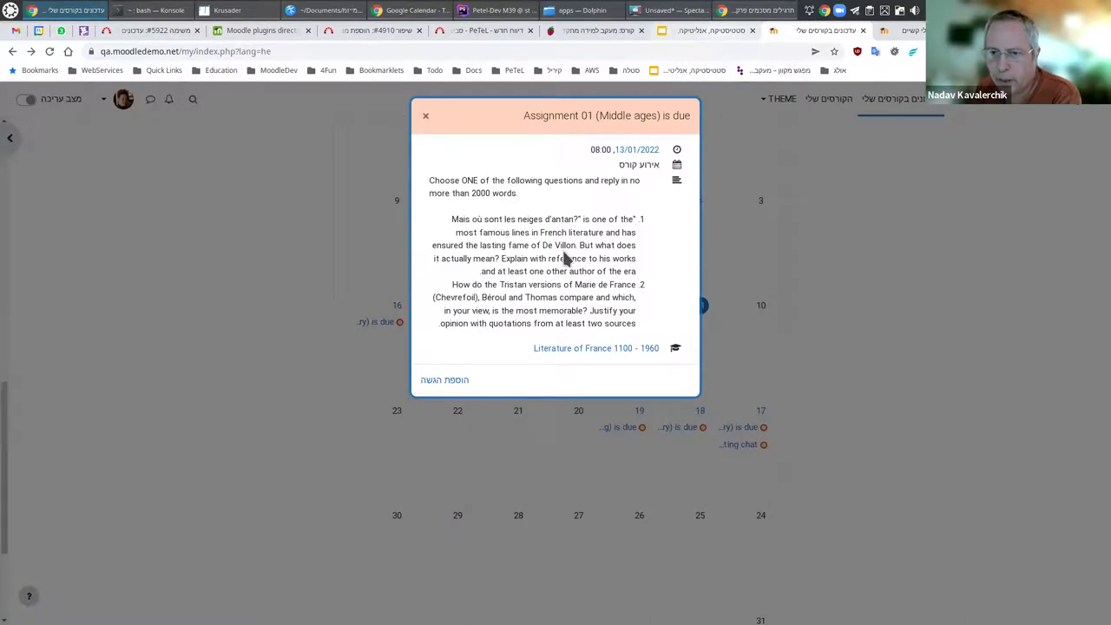
click(425, 115)
Examine the calendar's new event form, including its event type and additional settings, and close it without saving
scroll(789, 414, up, 4)
scroll(805, 414, up, 2)
scroll(805, 414, down, 4)
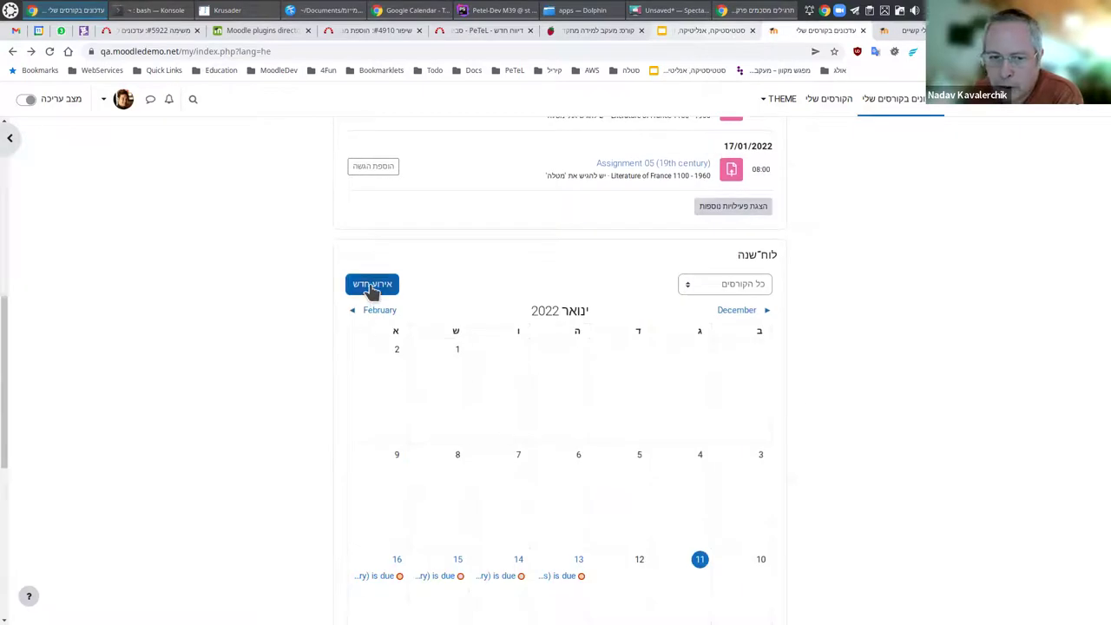
click(371, 286)
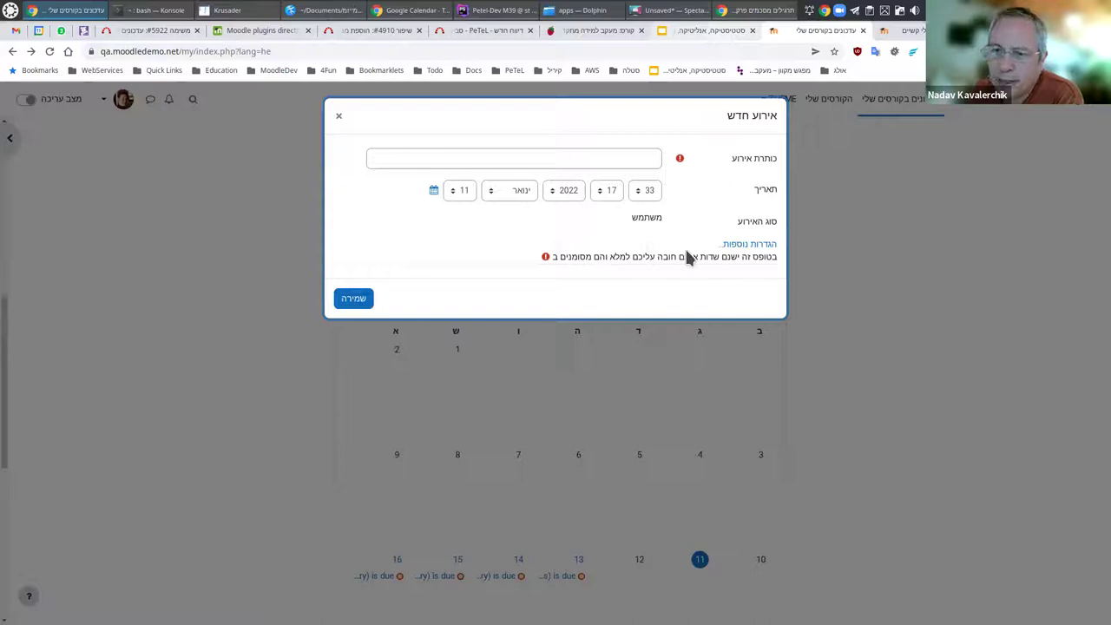
double_click(643, 218)
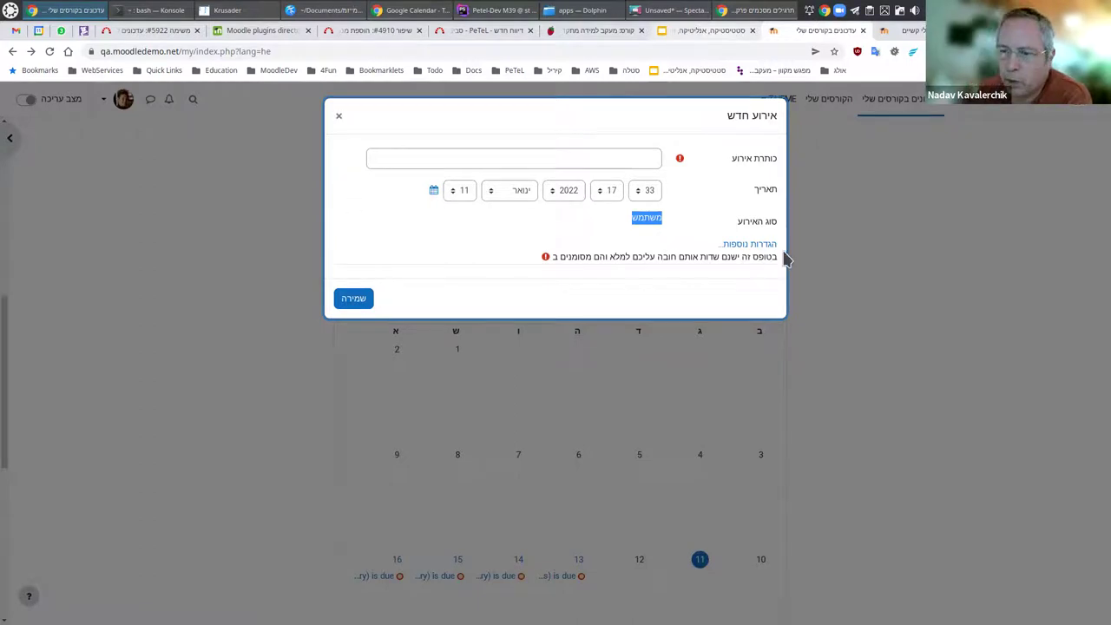
click(747, 245)
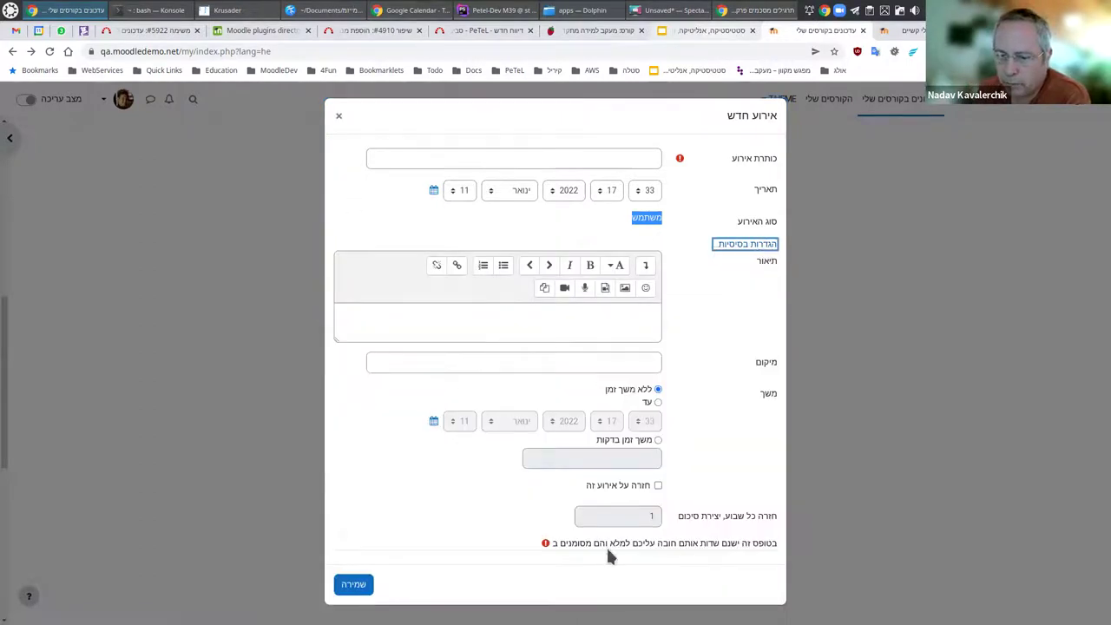
click(341, 122)
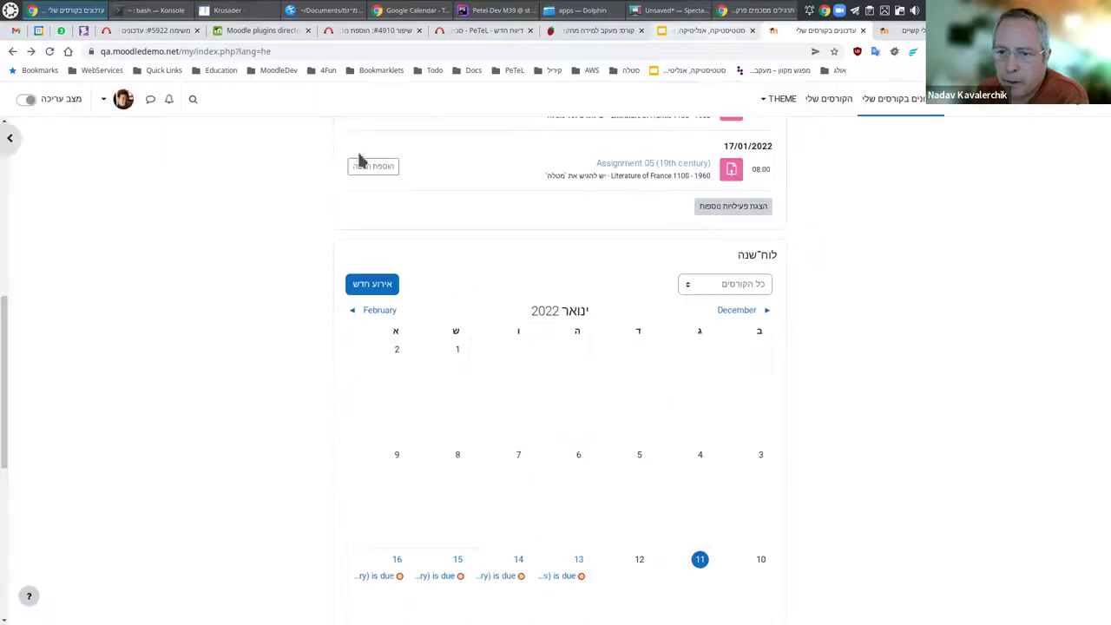
Log out of the student account
scroll(814, 374, up, 6)
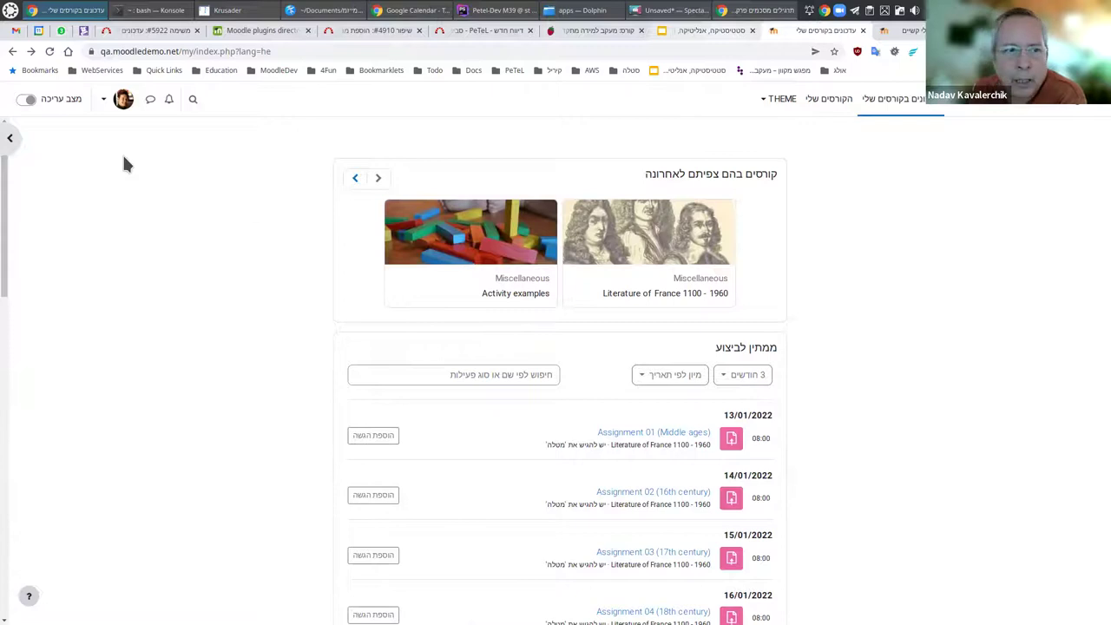
click(119, 100)
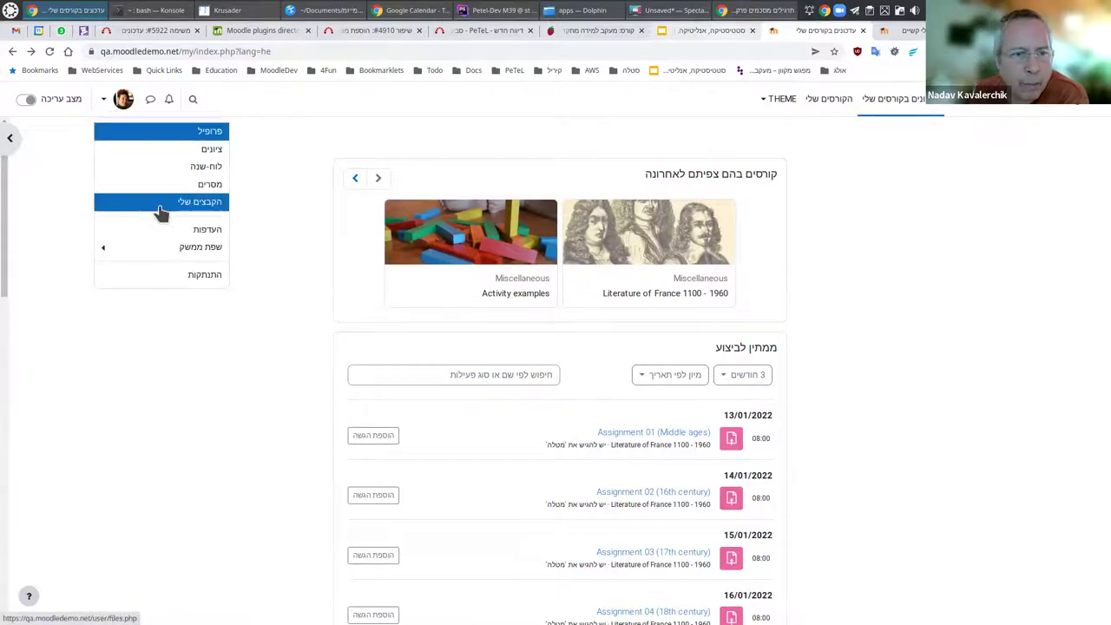
click(197, 278)
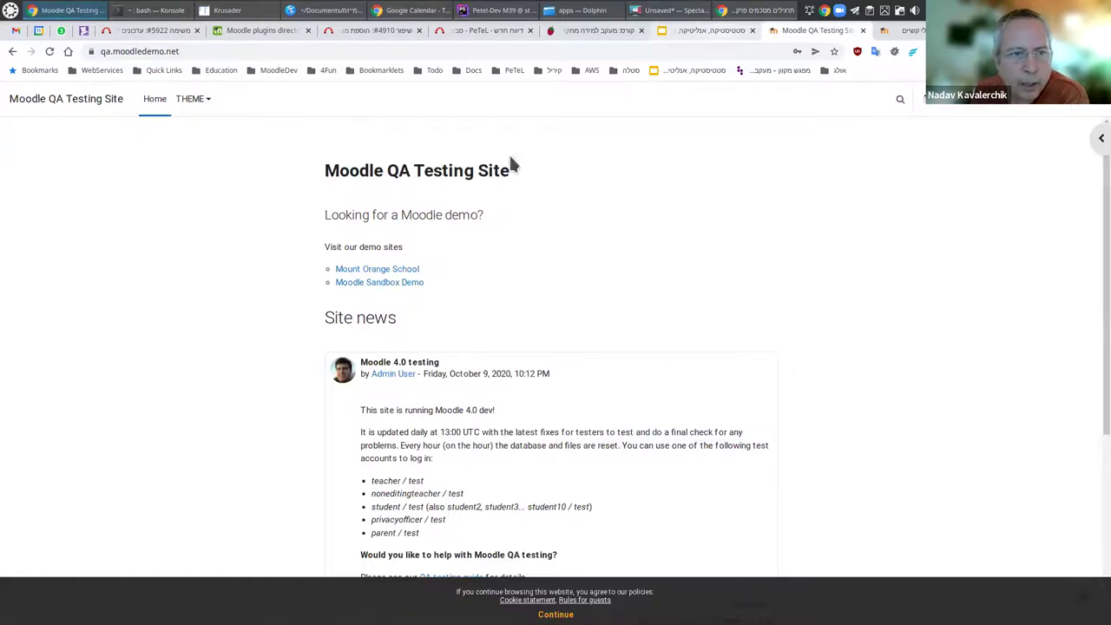
Log in to the Moodle QA Testing Site with the saved teacher username and password, and dismiss the browser's password warning
click(1084, 109)
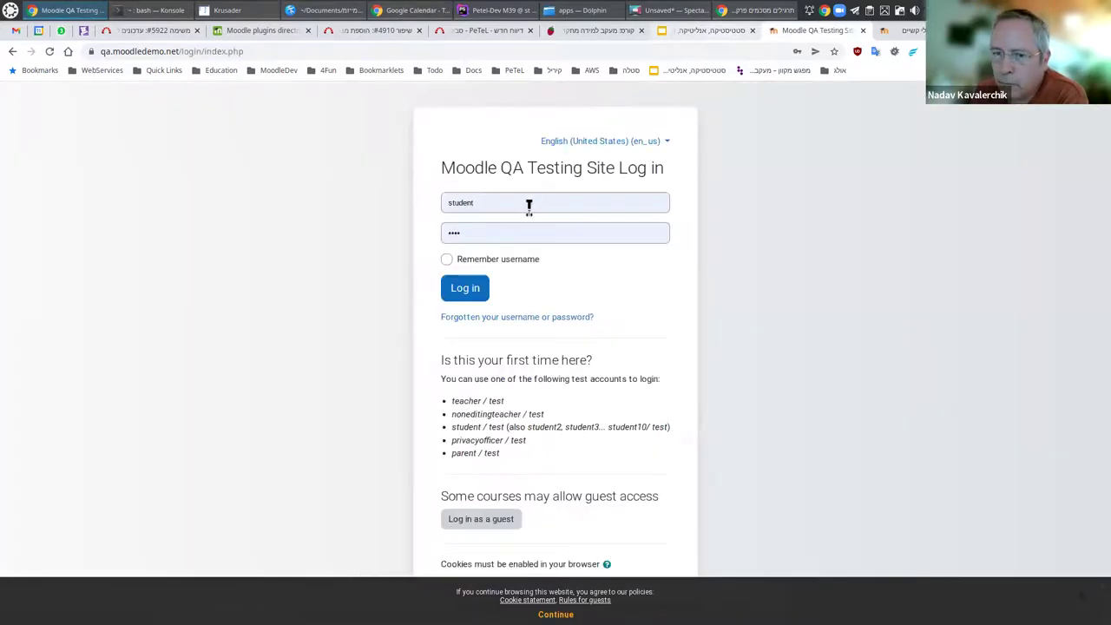
click(518, 202)
key(BackSpace)
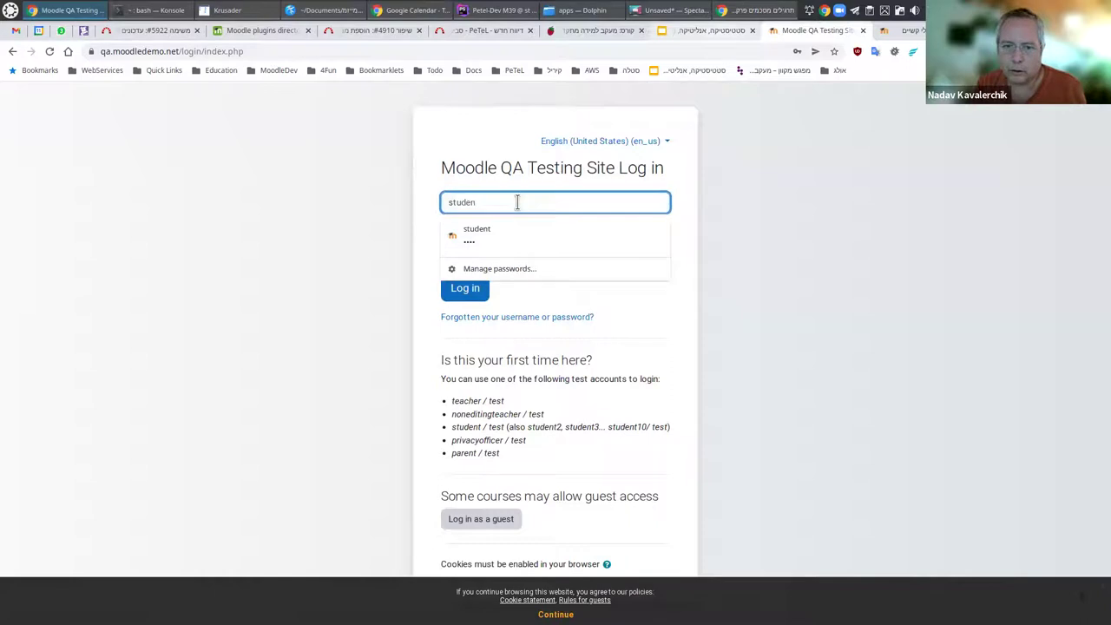
key(BackSpace)
key(BackSpace)
key(BackSpace)
key(BackSpace)
key(BackSpace)
key(BackSpace)
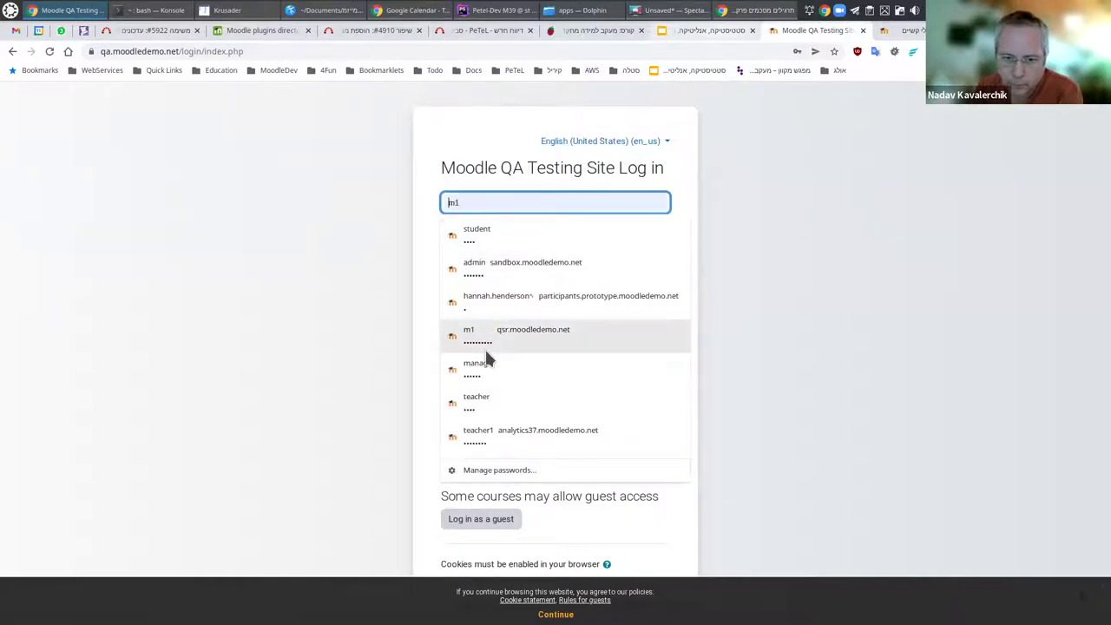
click(482, 401)
click(466, 292)
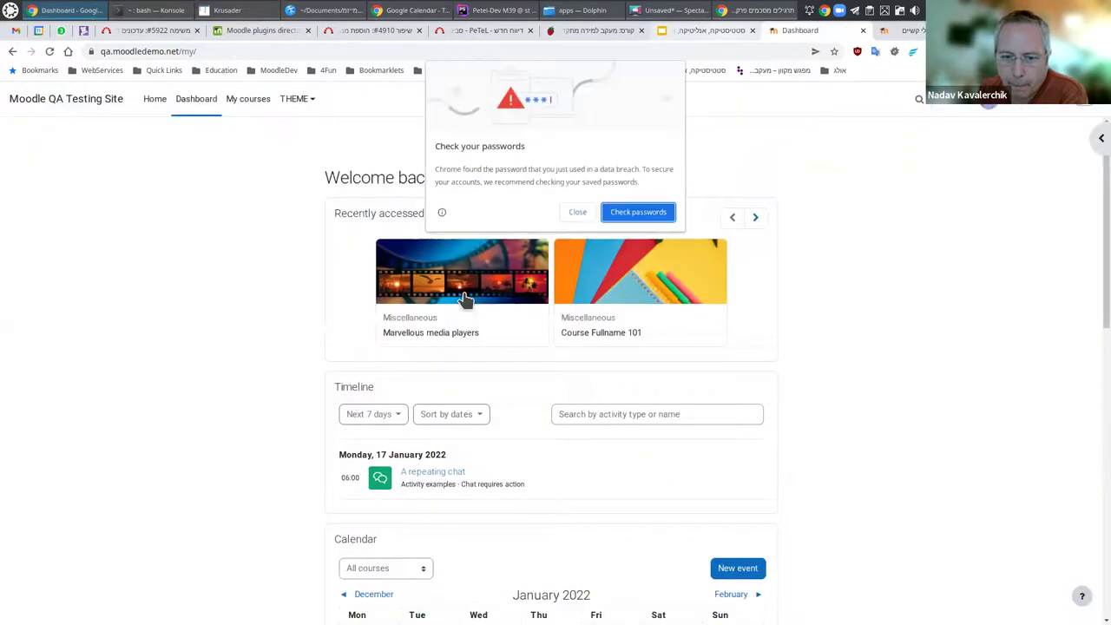
click(577, 212)
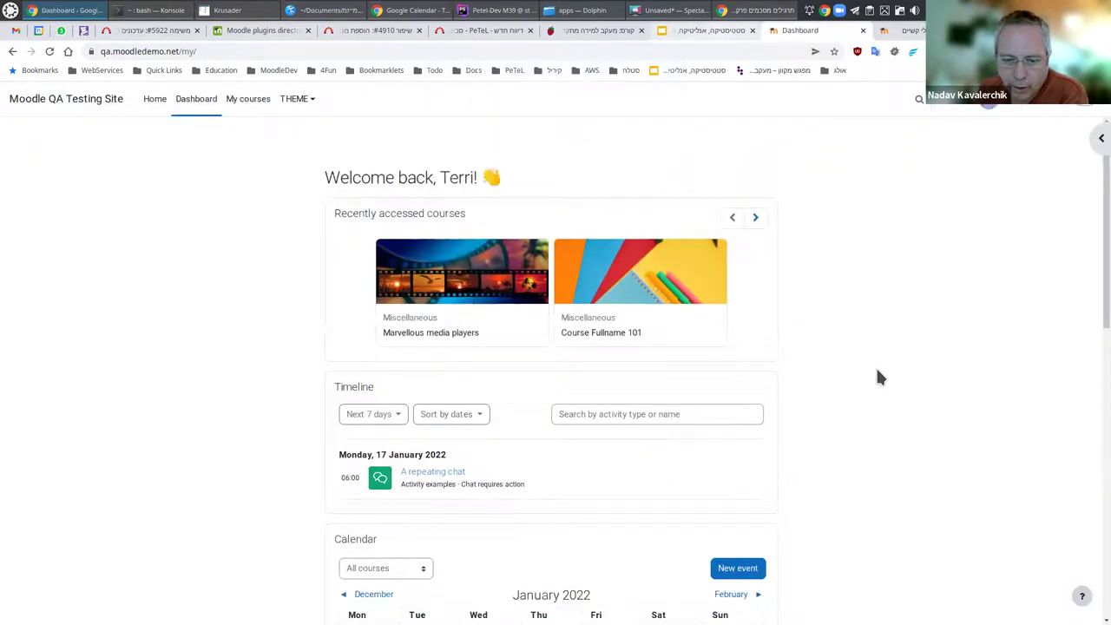
Switch the teacher account's display language to Hebrew (he)
click(990, 101)
click(989, 101)
click(989, 100)
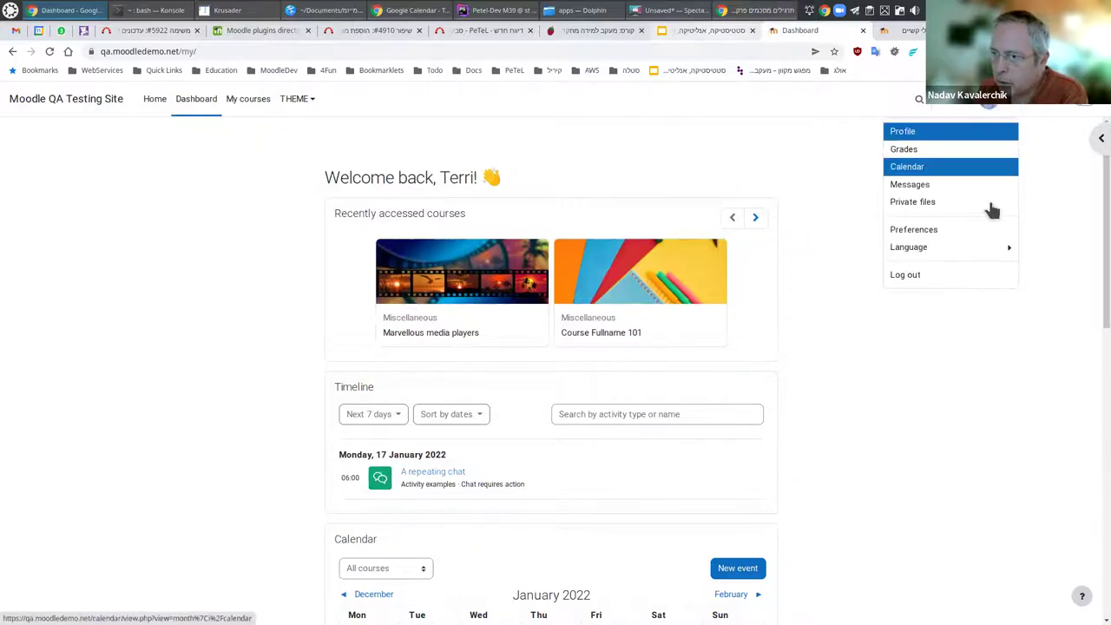
click(1009, 247)
drag(1017, 178, 1019, 230)
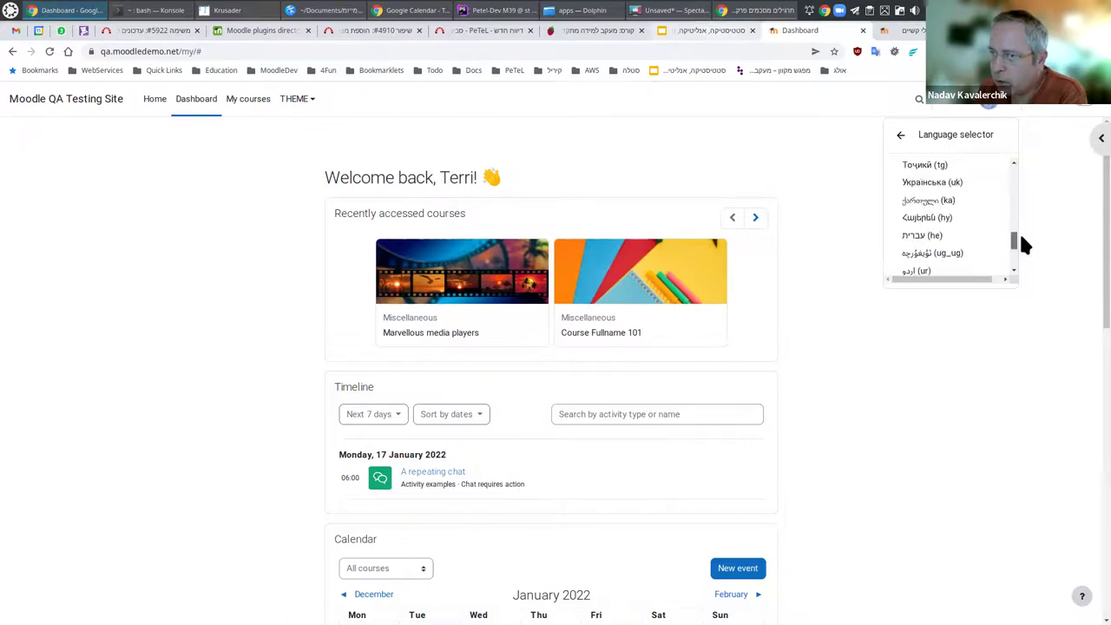
click(927, 240)
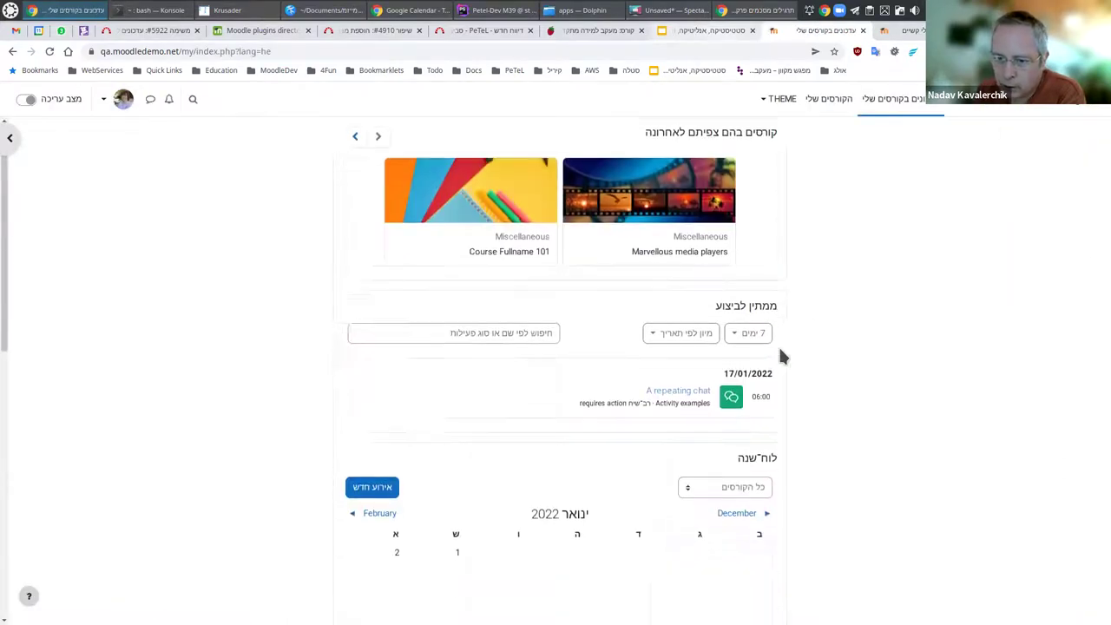
Highlight the heading of the teacher's ממתין לביצוע block and set its date filter to 30 יום
scroll(799, 343, down, 2)
scroll(815, 337, up, 2)
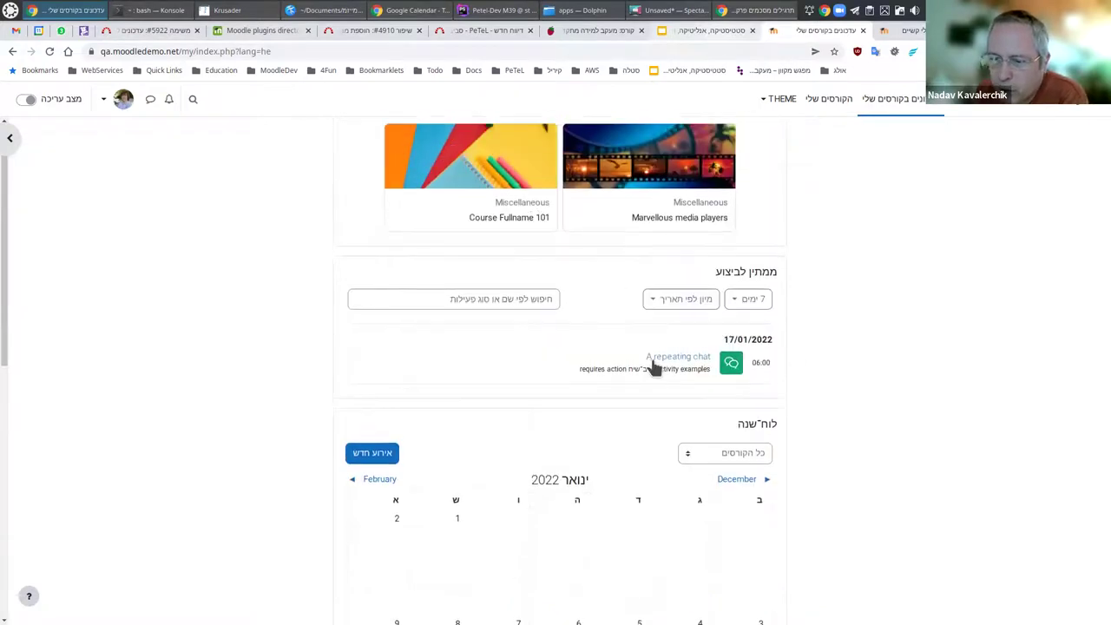
drag(713, 276, 781, 278)
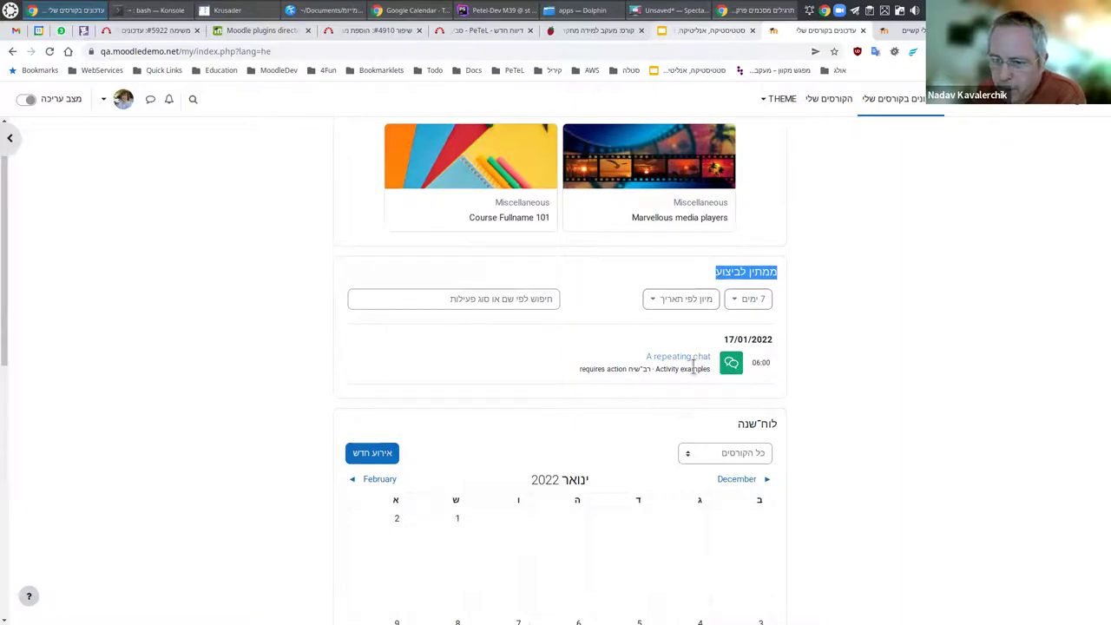
click(748, 298)
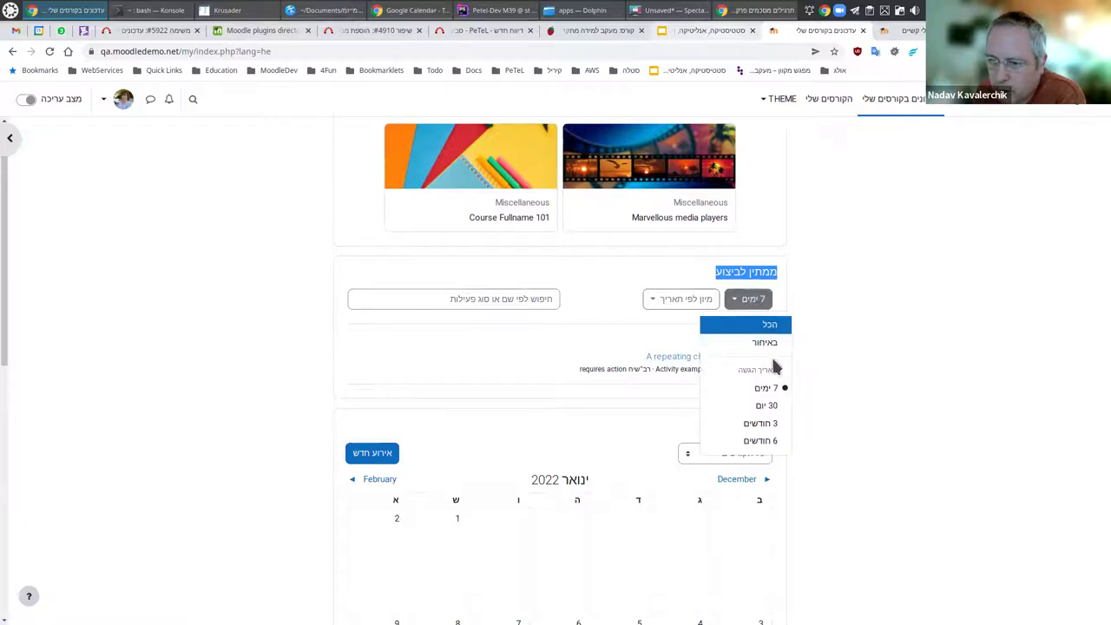
click(768, 405)
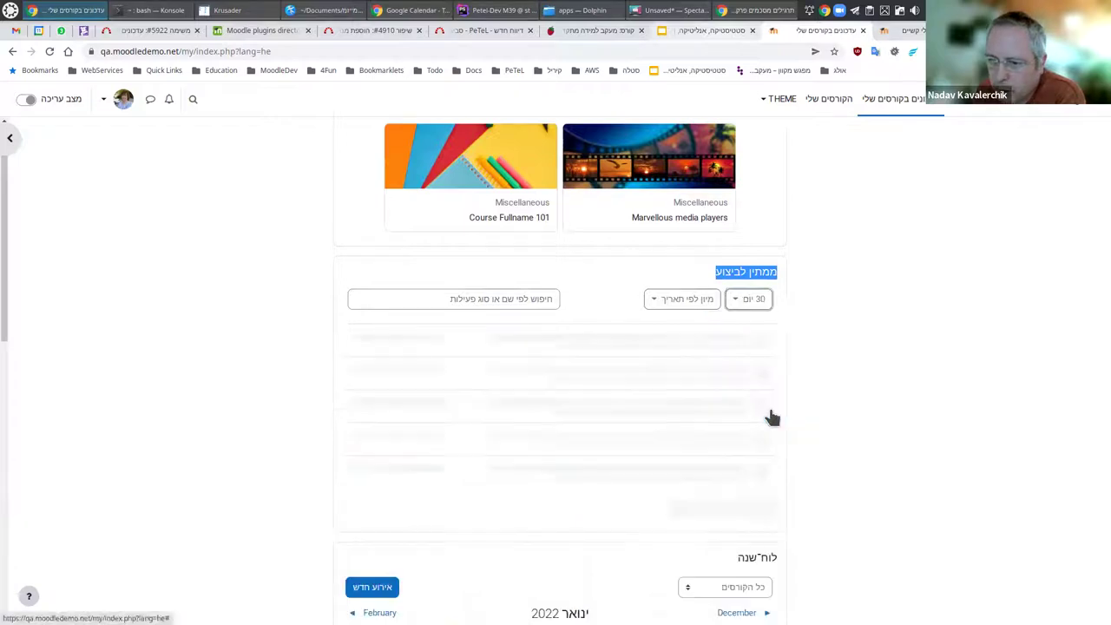
Filter the teacher's ממתין לביצוע block by באיחור, restore the 30 יום range, and look over the listed activities and calendar
click(755, 302)
click(763, 341)
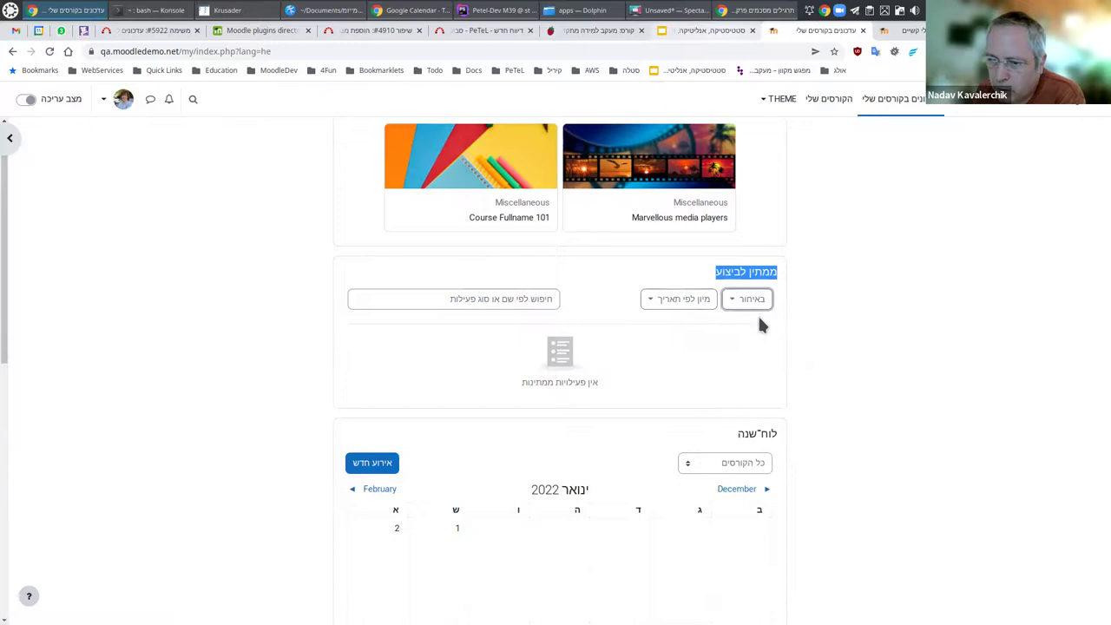
click(755, 302)
click(769, 406)
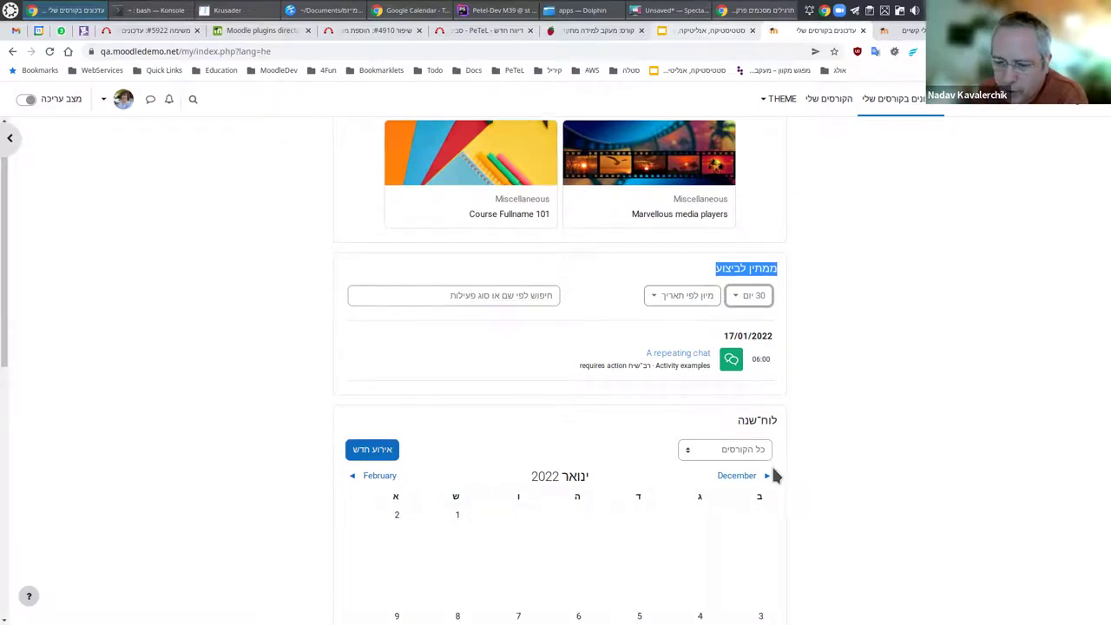
scroll(772, 466, down, 3)
scroll(773, 466, up, 3)
scroll(806, 446, up, 1)
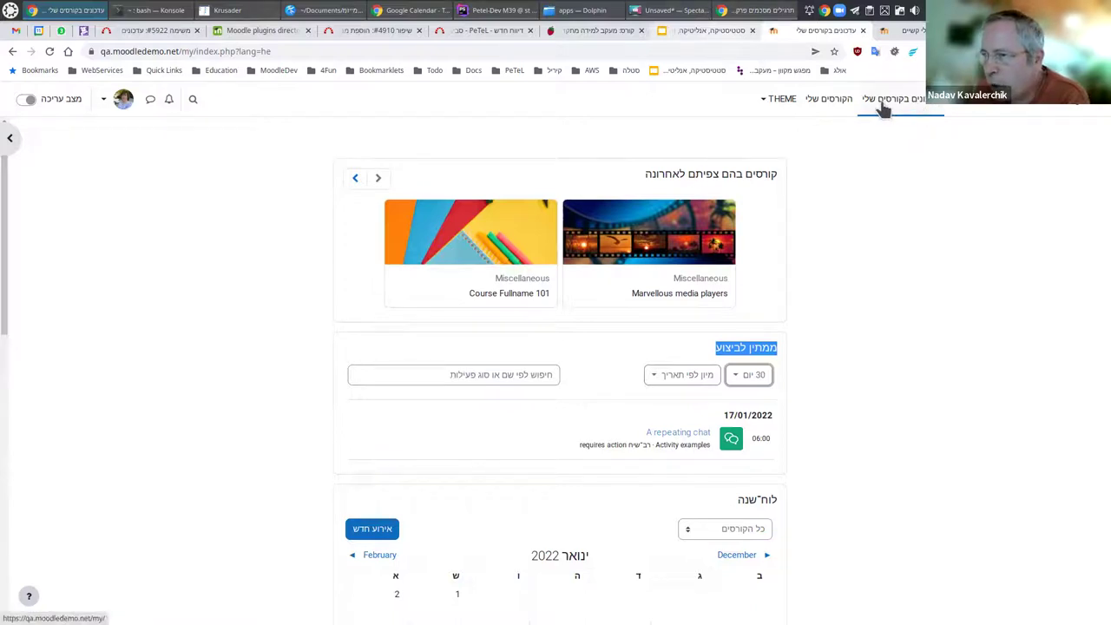
Open the teacher's הקורסים שלי page and consult the Moodle 4 course tracking slide in the presentation before returning to the course list
click(833, 104)
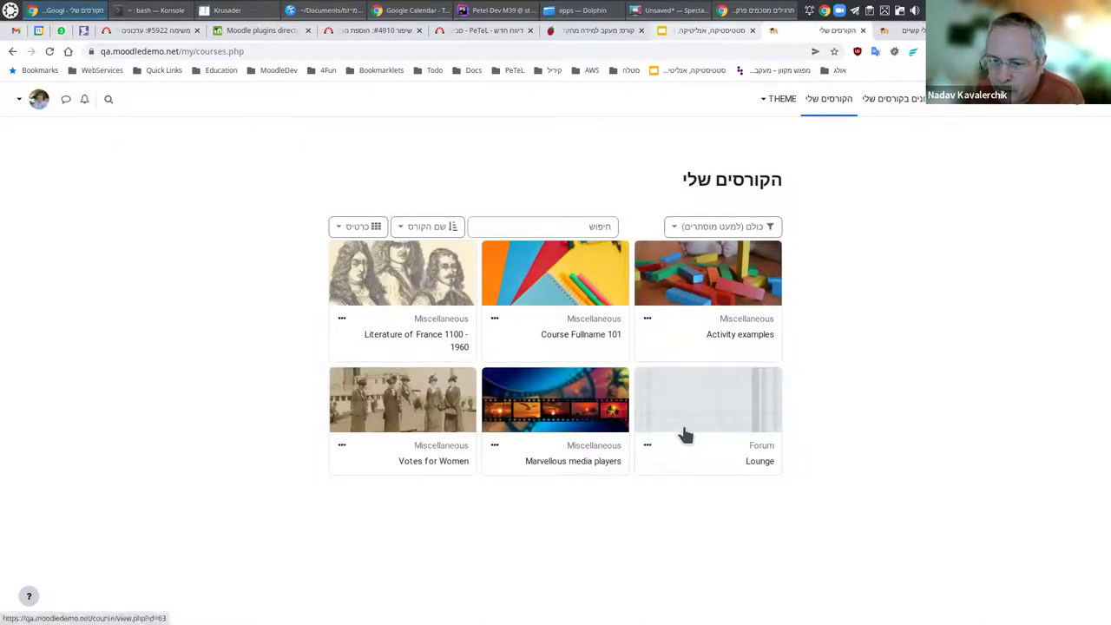
click(913, 31)
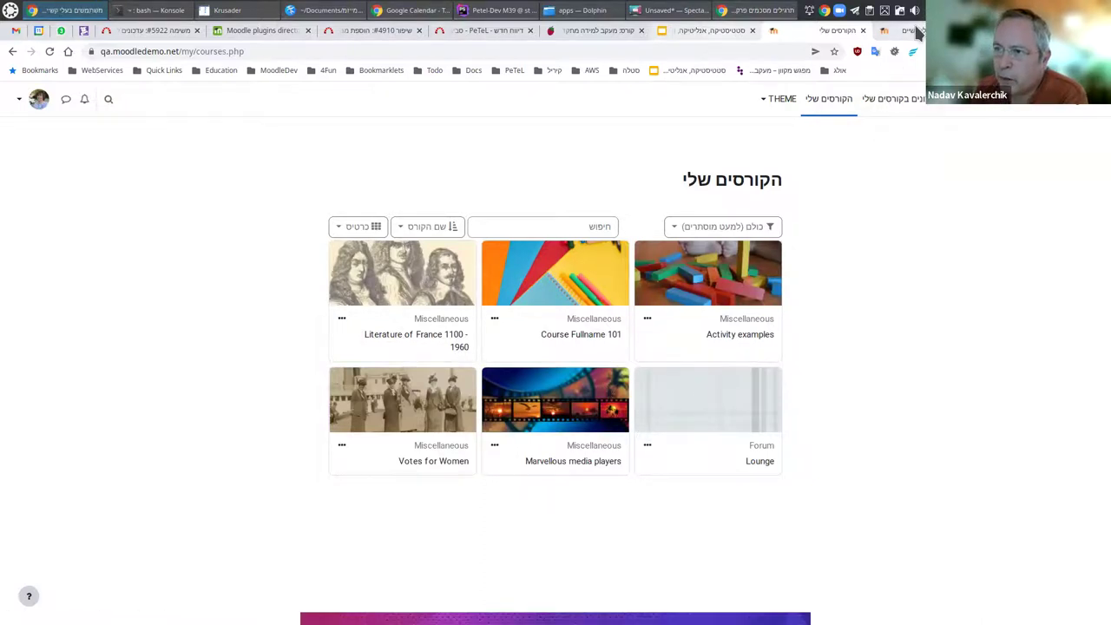
click(823, 31)
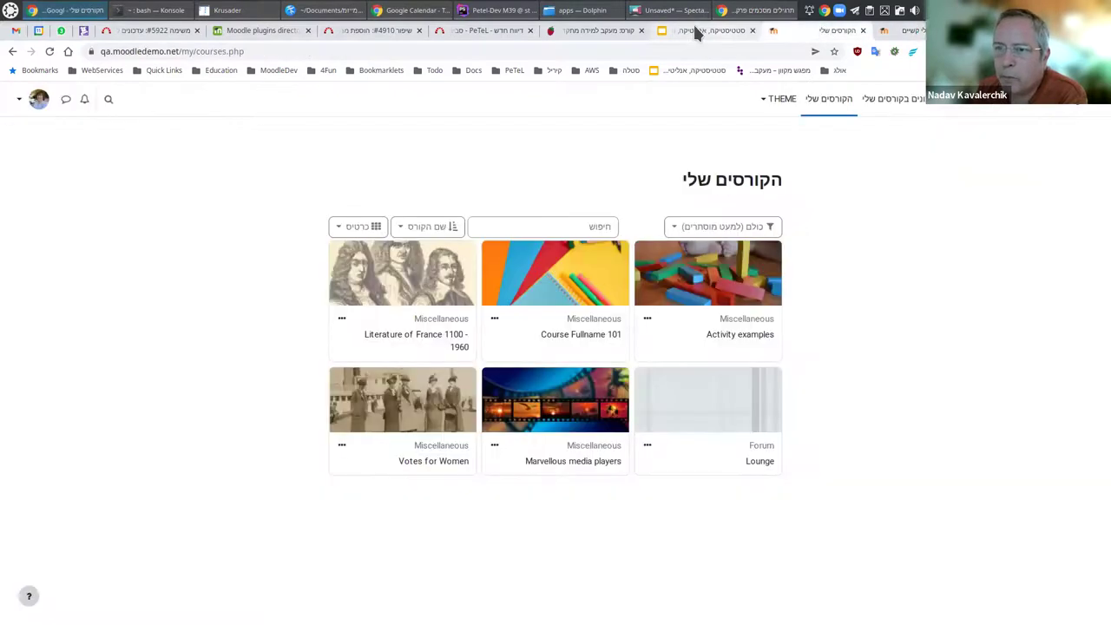
click(699, 31)
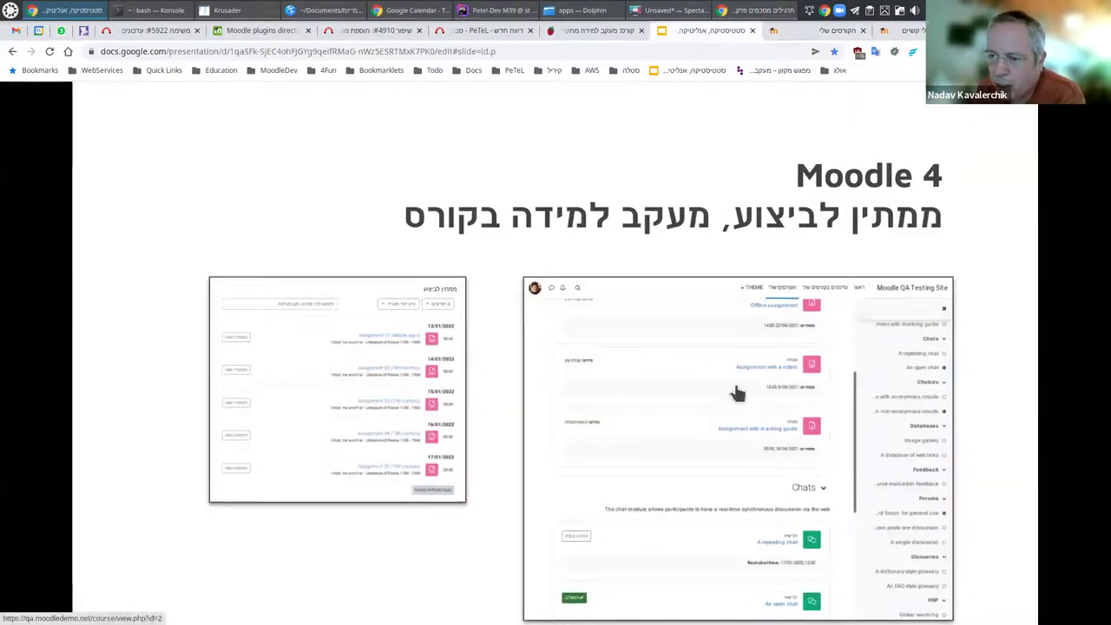
click(803, 30)
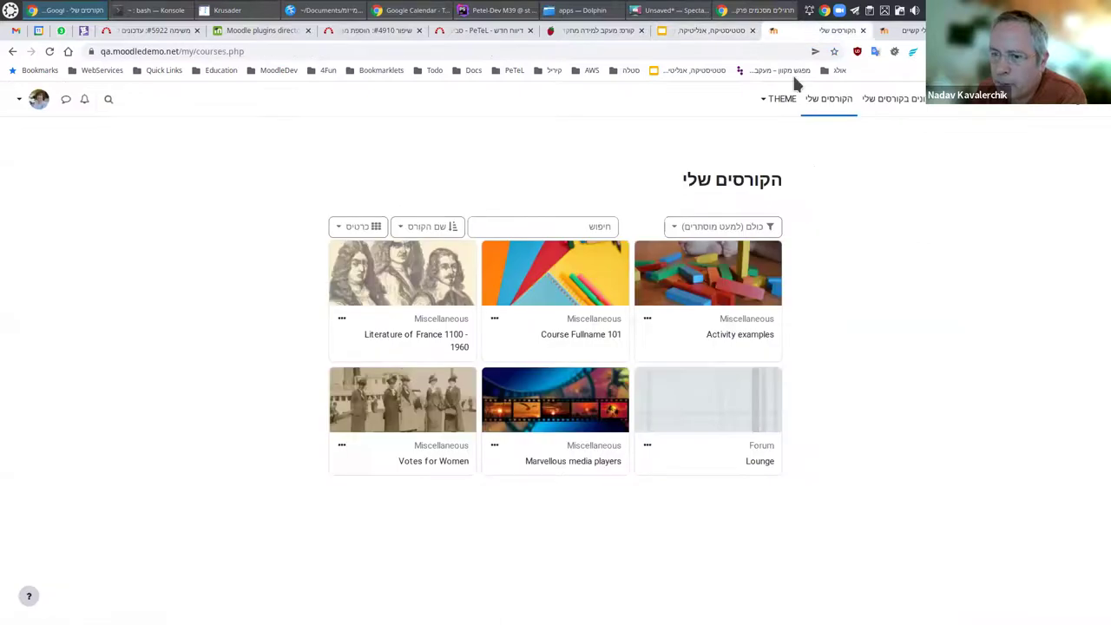
Open the Activity examples course as teacher, look at its course index, and close the index again
click(737, 335)
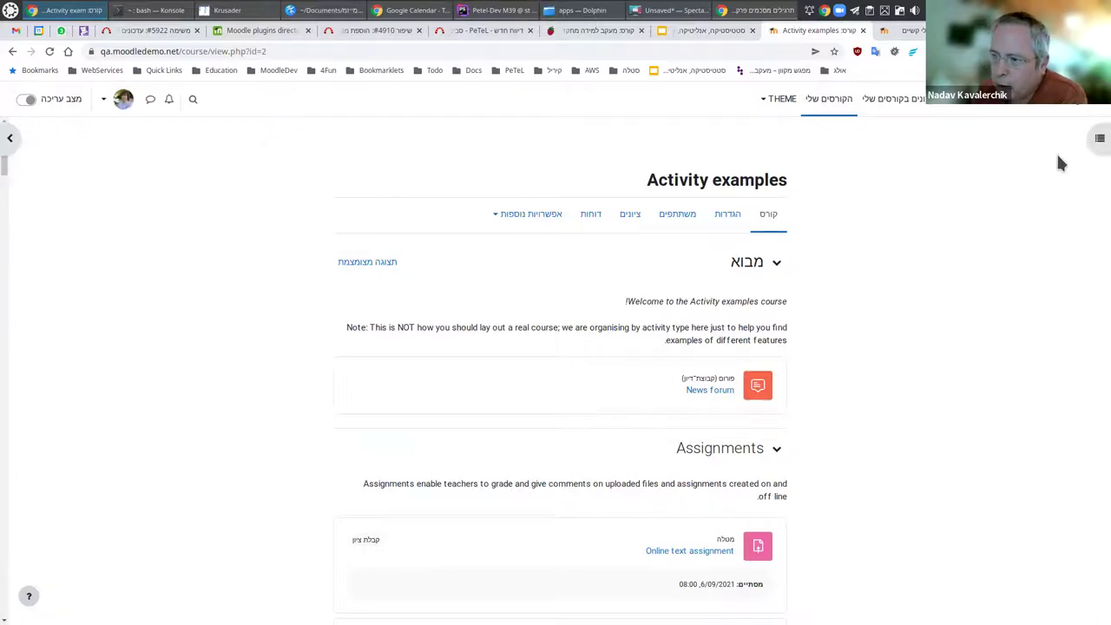
click(1095, 141)
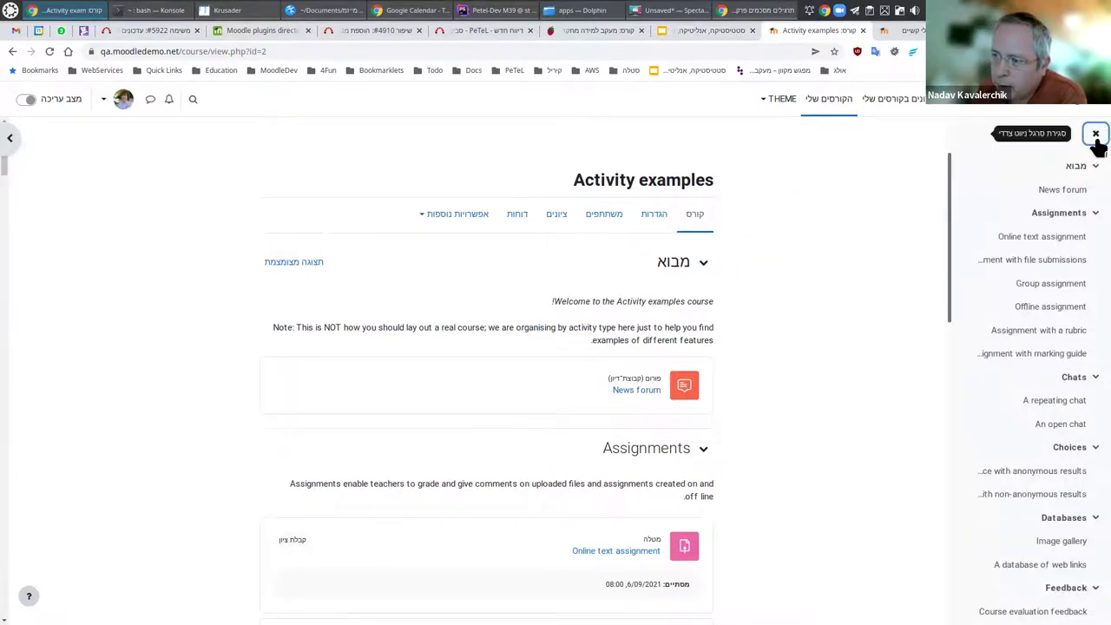
scroll(1061, 267, down, 3)
scroll(1041, 260, up, 3)
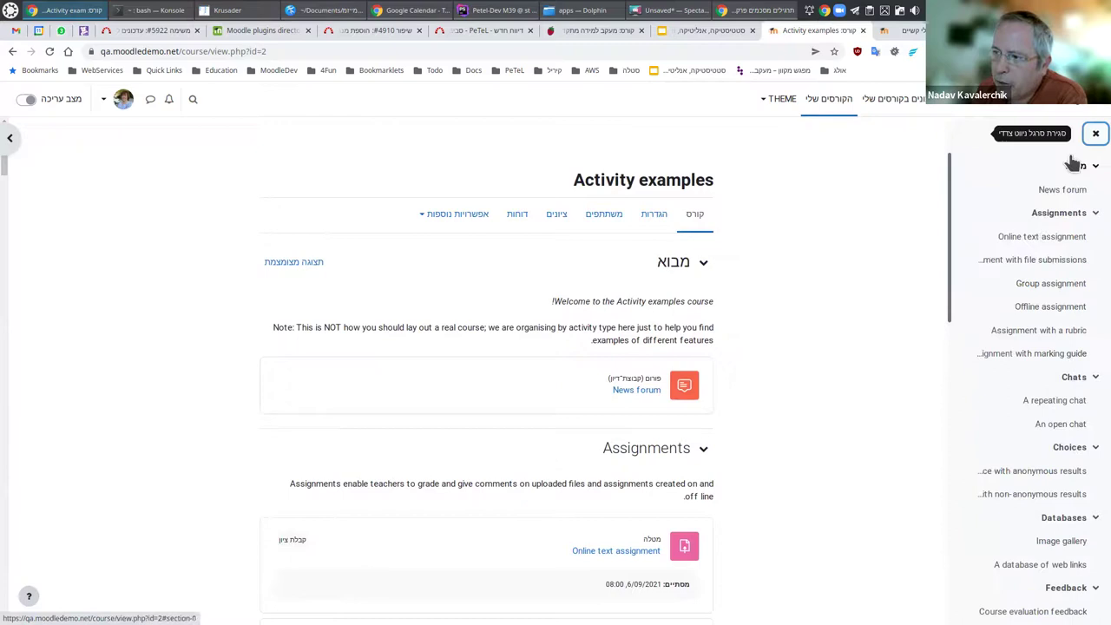
click(1095, 133)
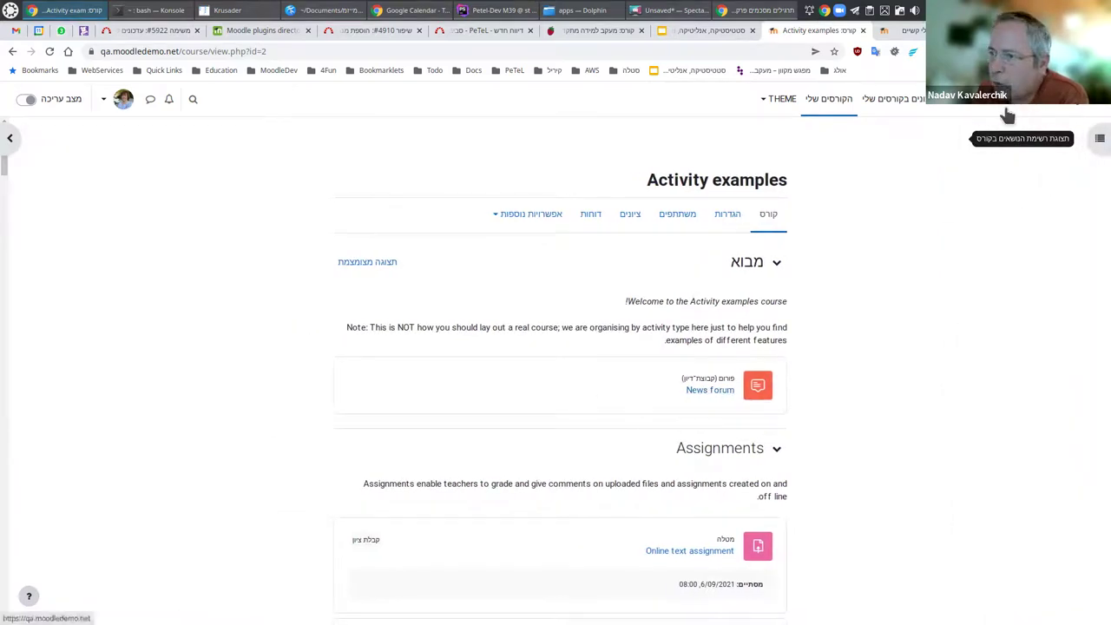
Log out of the teacher account and log in as student with the saved password, dismissing the browser's password warning
click(123, 100)
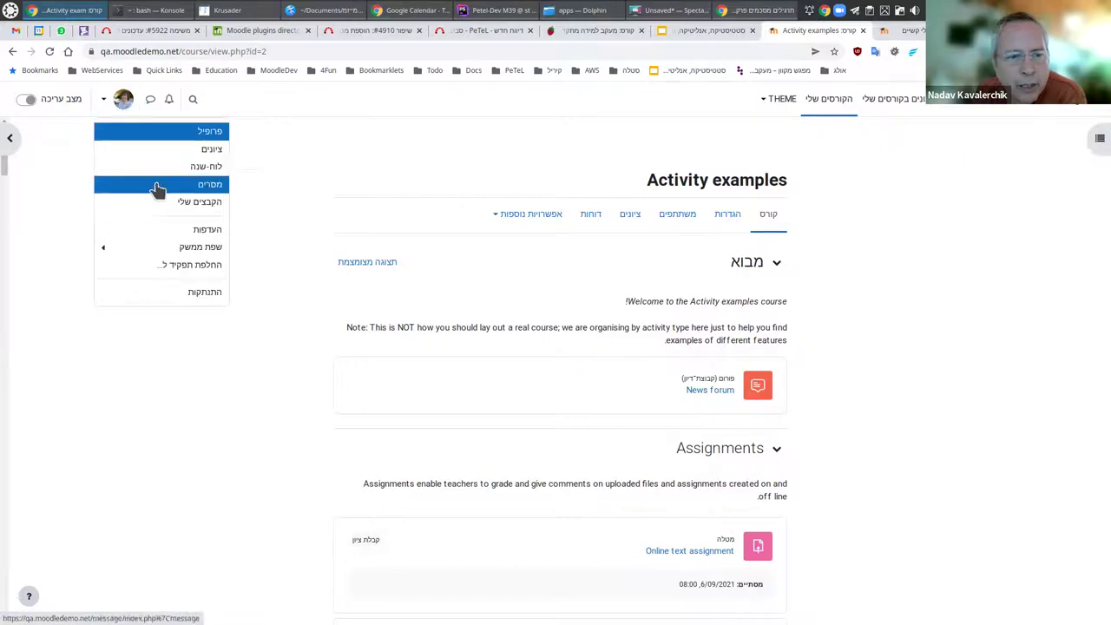
click(203, 295)
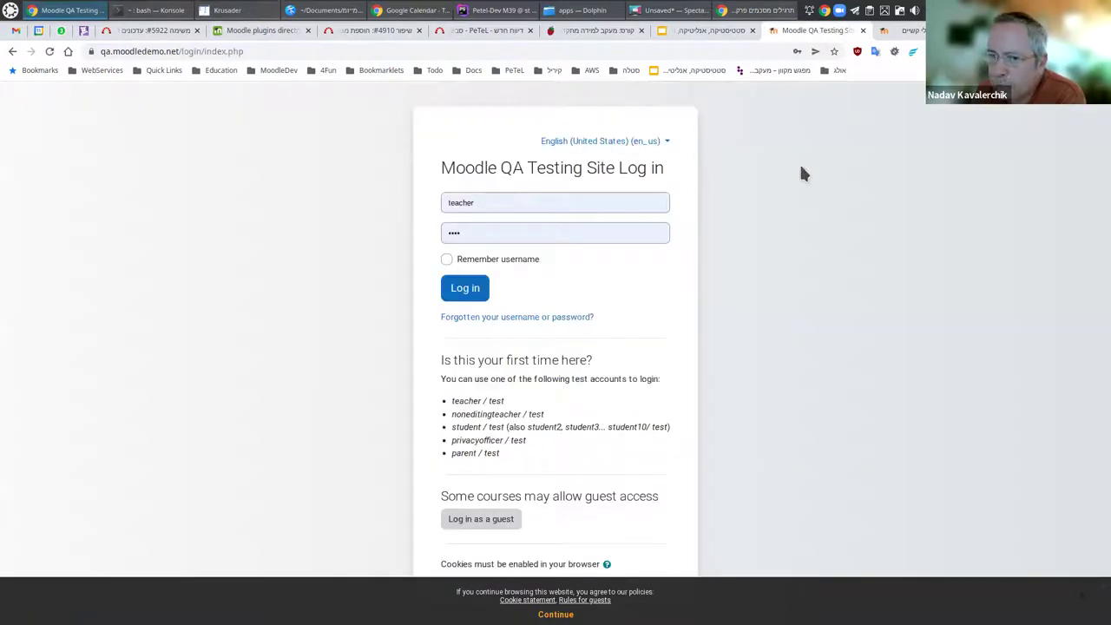
click(505, 203)
key(BackSpace)
key(BackSpace)
key(BackSpace)
key(BackSpace)
key(BackSpace)
key(BackSpace)
key(BackSpace)
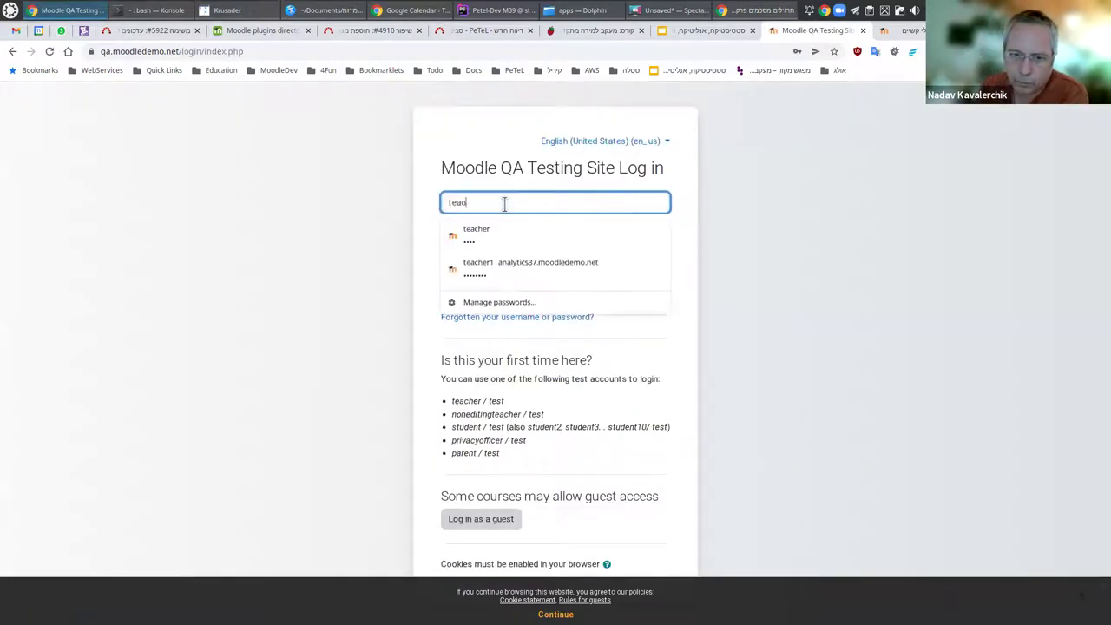
text(student)
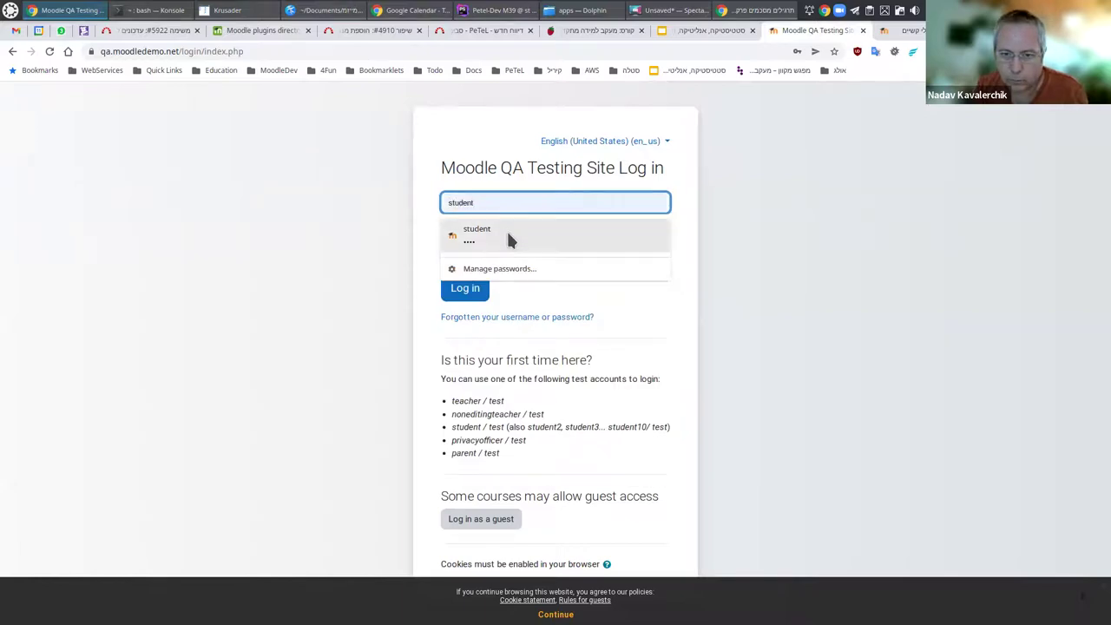
click(506, 231)
click(465, 288)
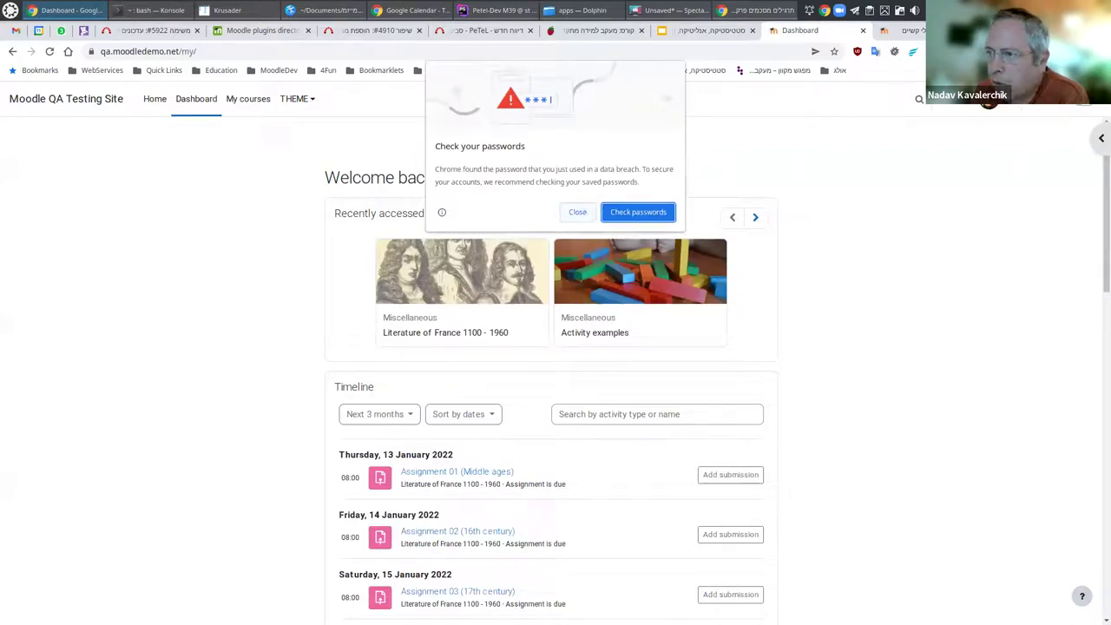
click(579, 213)
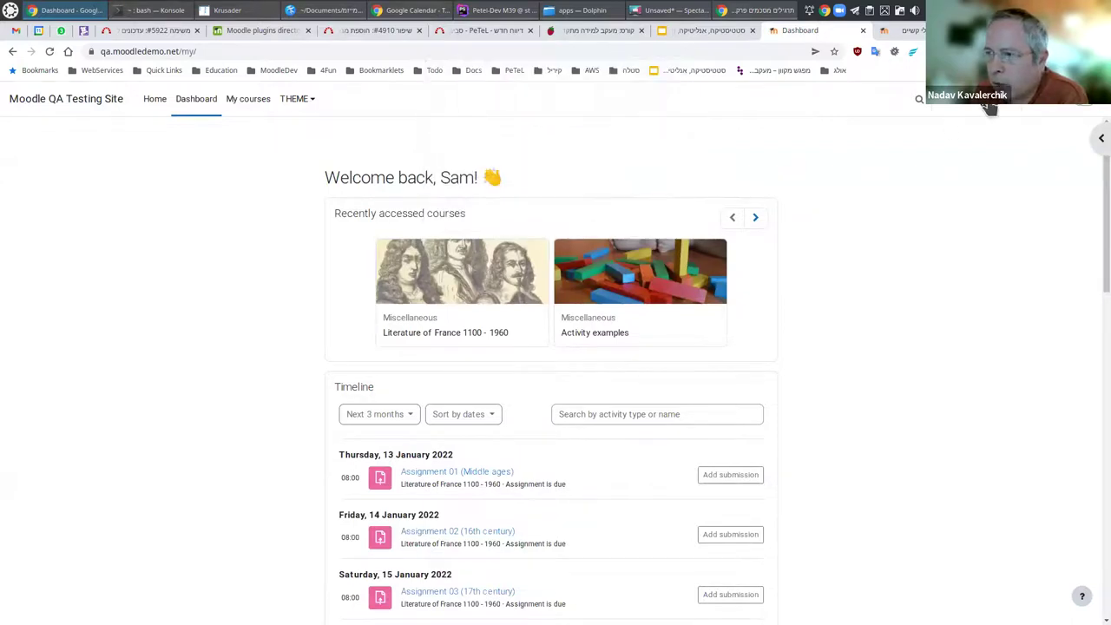
Switch the student account's display language to Hebrew (he)
click(990, 105)
click(1006, 248)
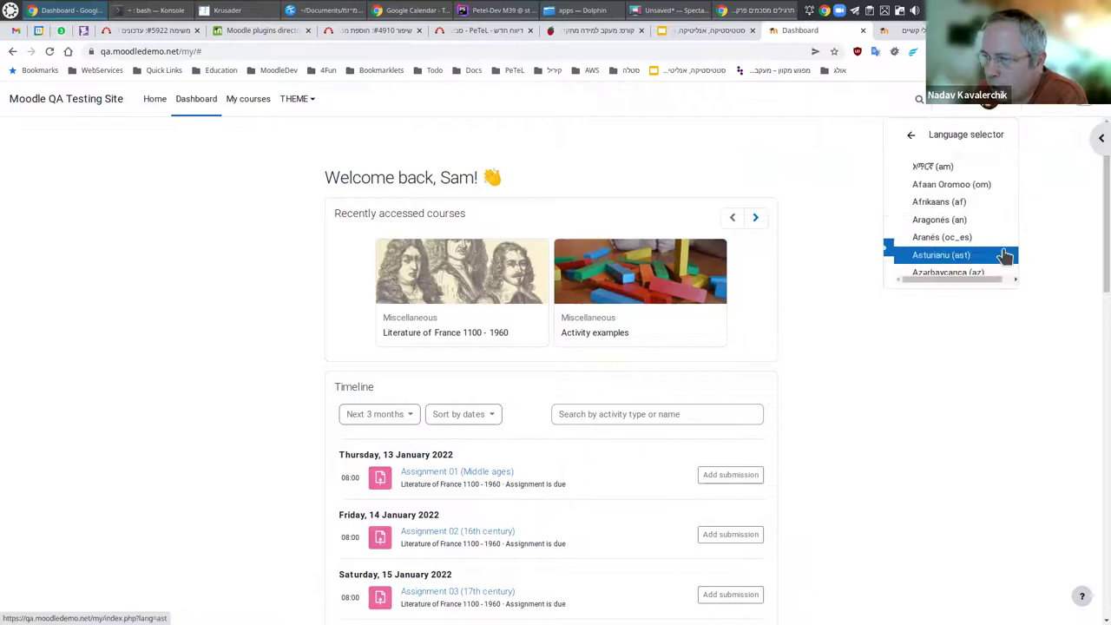
drag(1012, 178, 1014, 248)
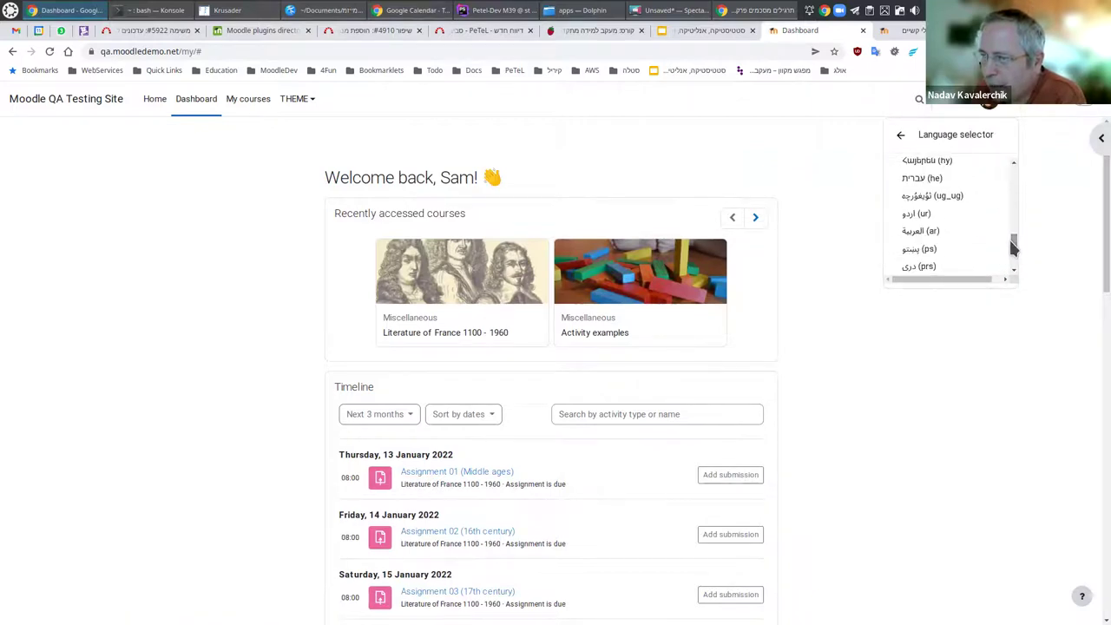
click(928, 186)
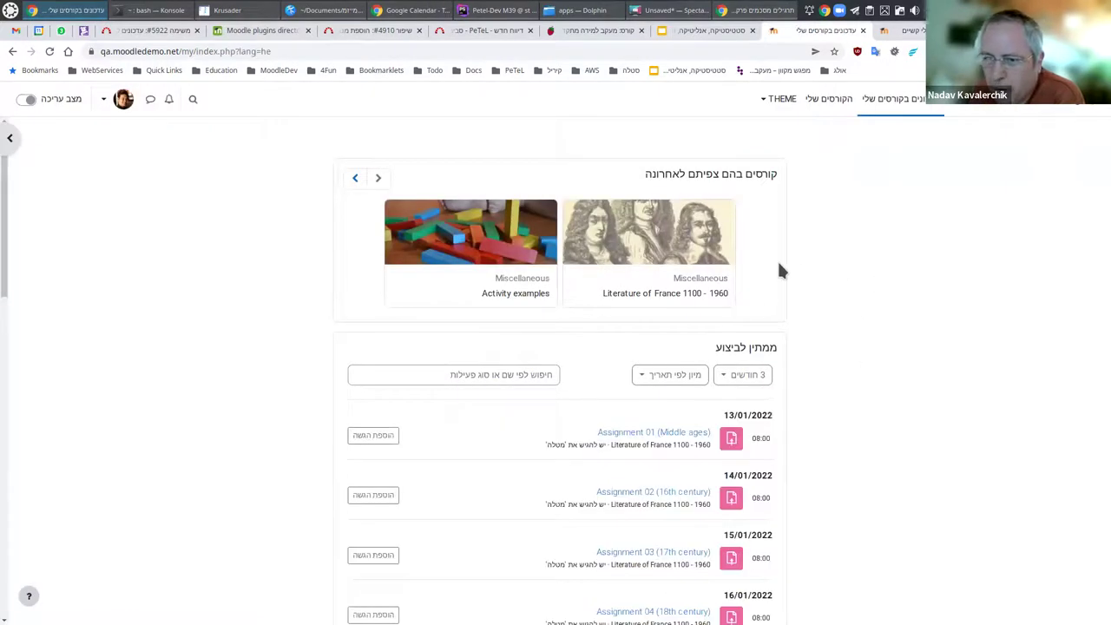
Open the Activity examples course as student, collapse and reopen its course index, and look through the completion marks there
click(510, 295)
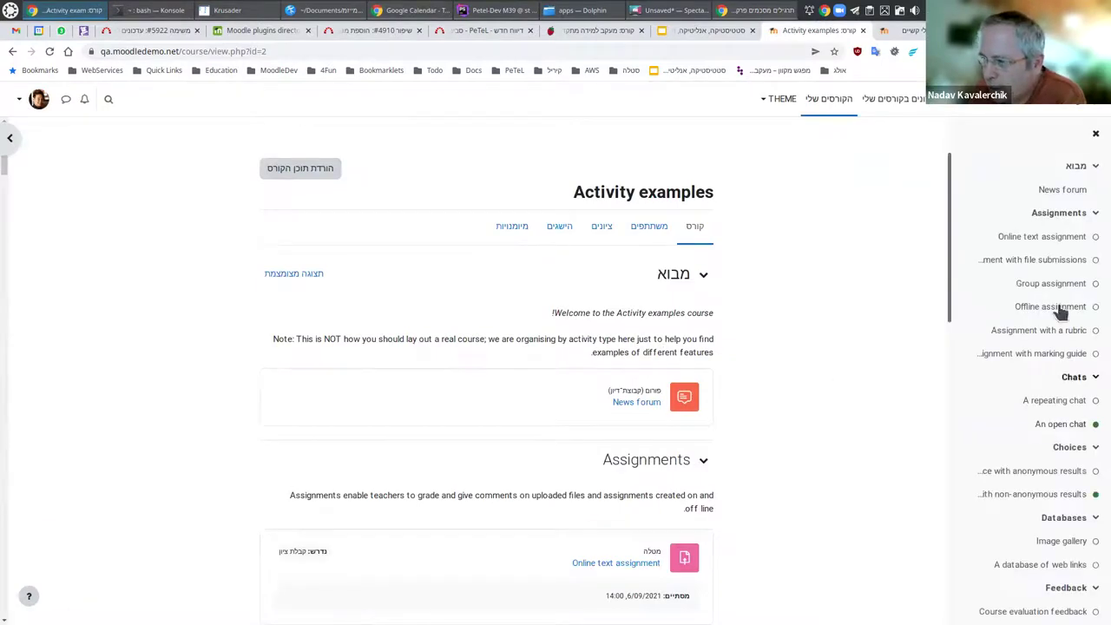
click(1095, 133)
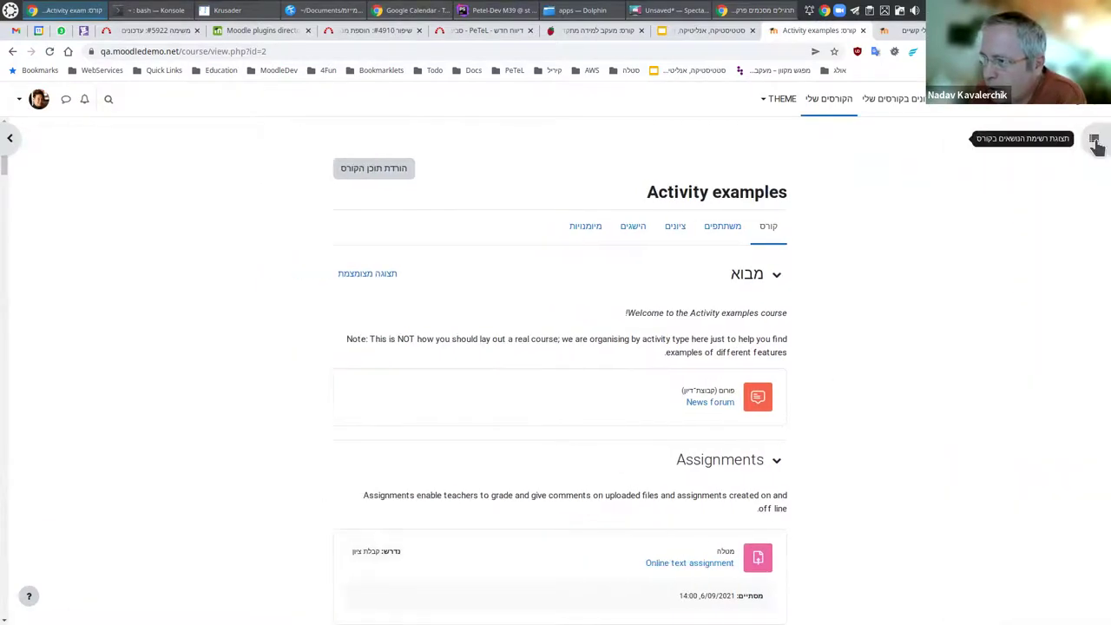
click(1098, 137)
scroll(1044, 320, down, 4)
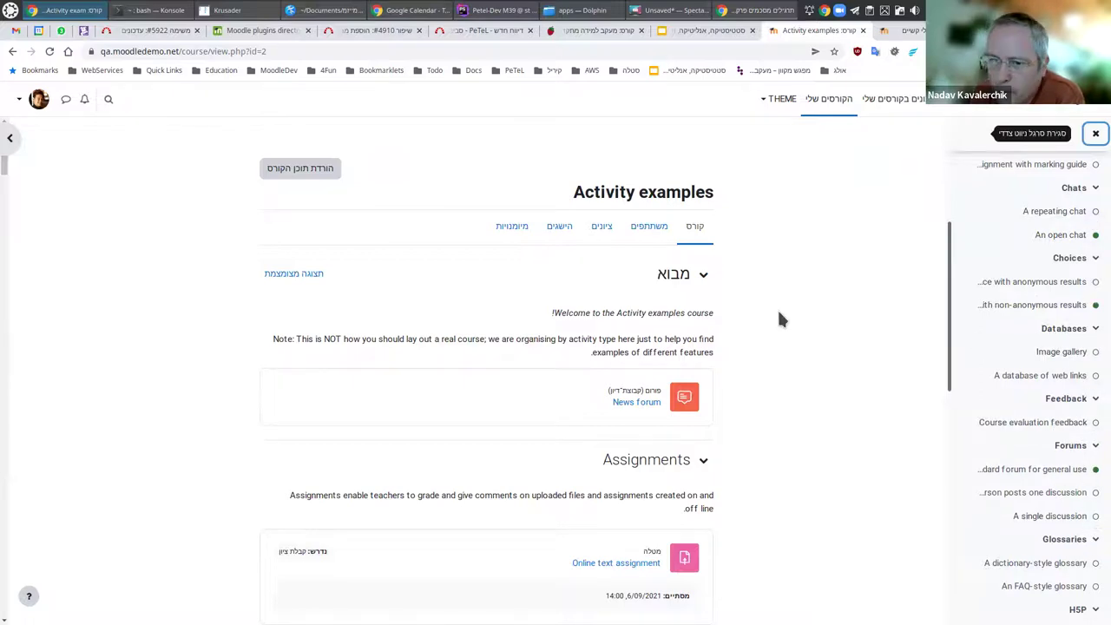
Enlarge the course page and examine the completion requirements shown for the activities in the Assignments and Chats sections
scroll(757, 307, down, 3)
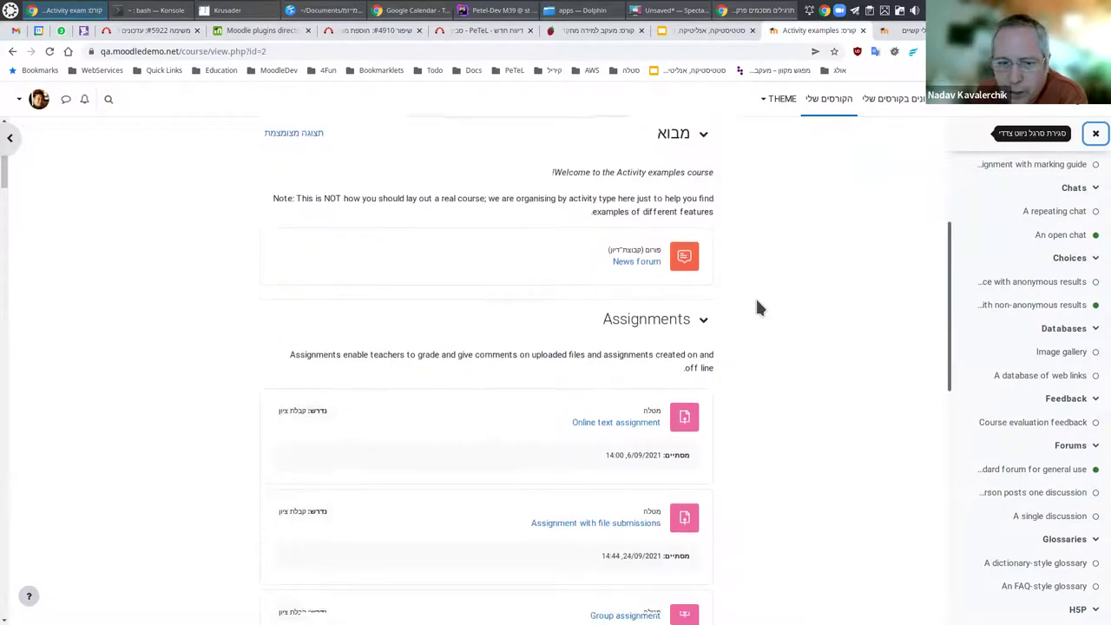
scroll(760, 307, down, 1)
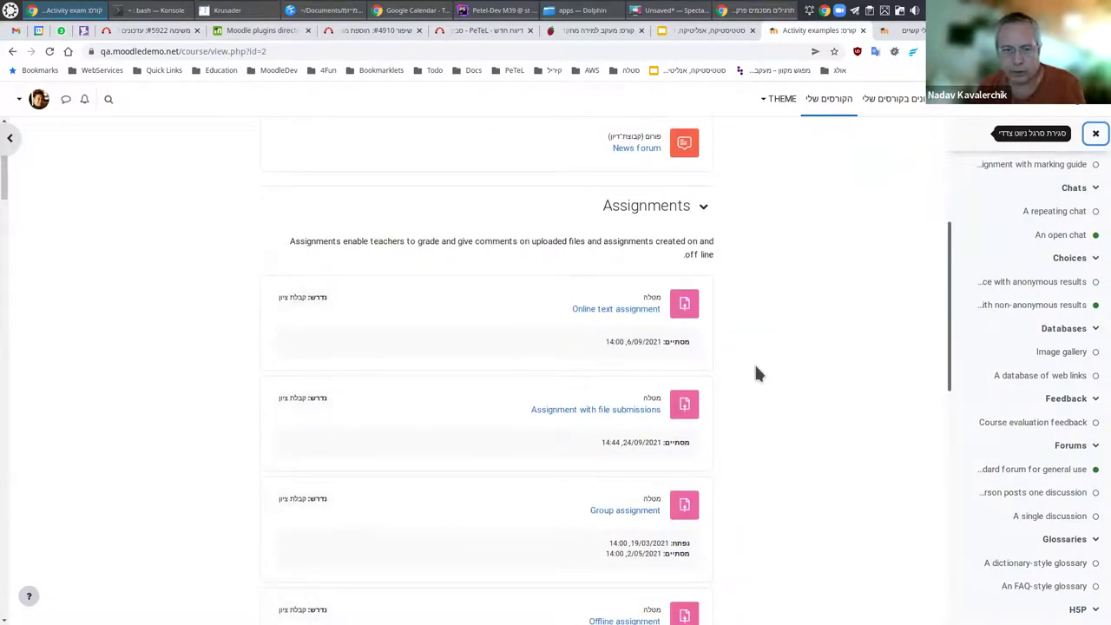
key(ctrl+plus)
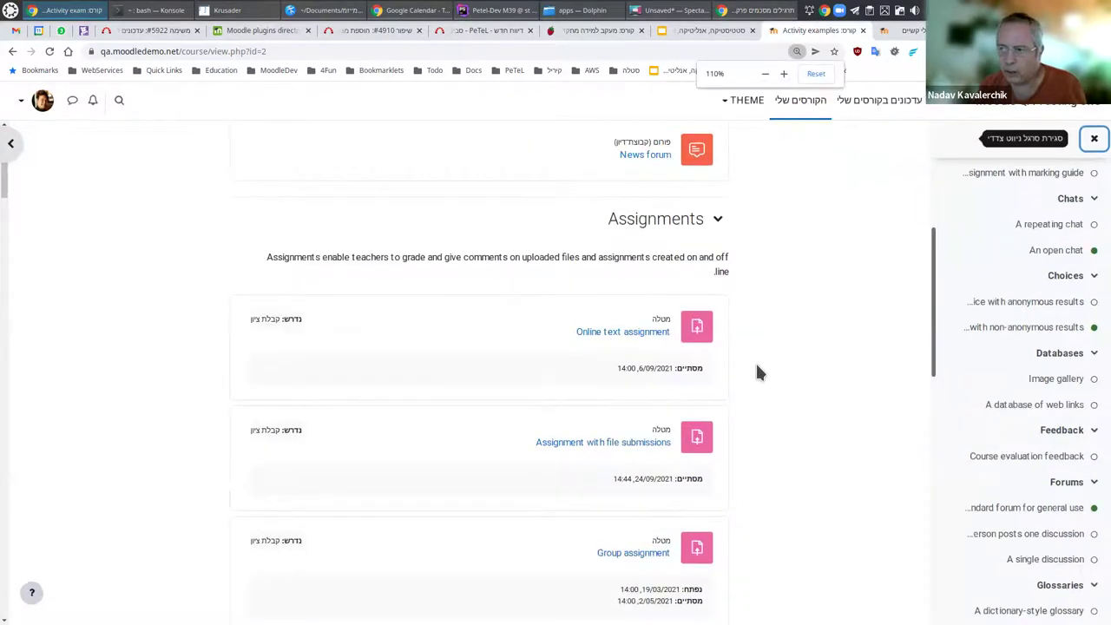
key(ctrl+plus)
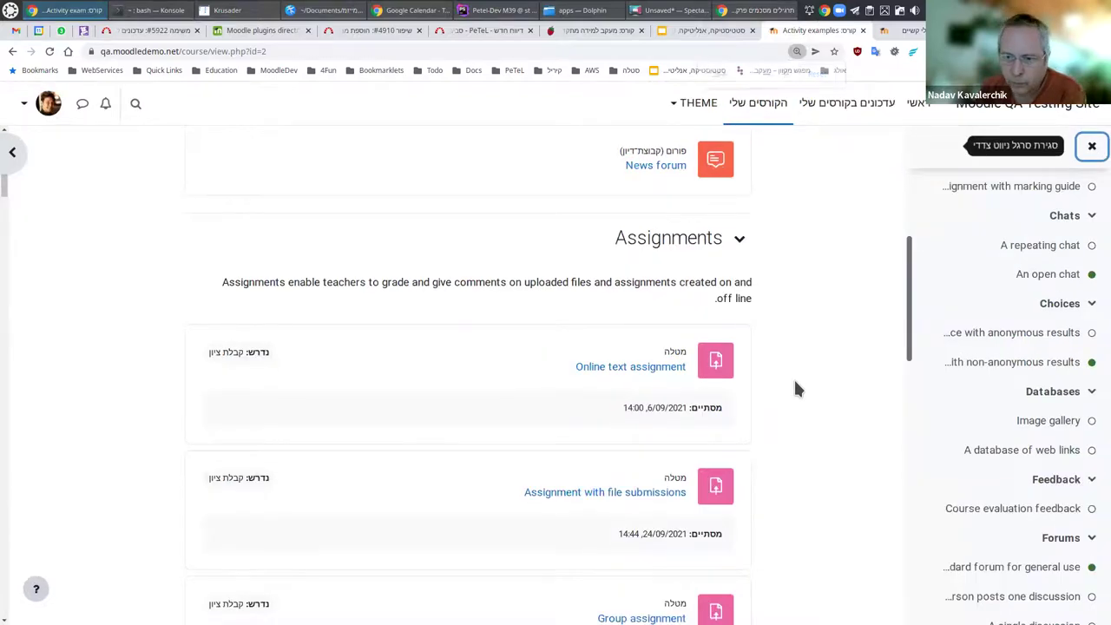
scroll(797, 389, down, 2)
scroll(797, 389, down, 2)
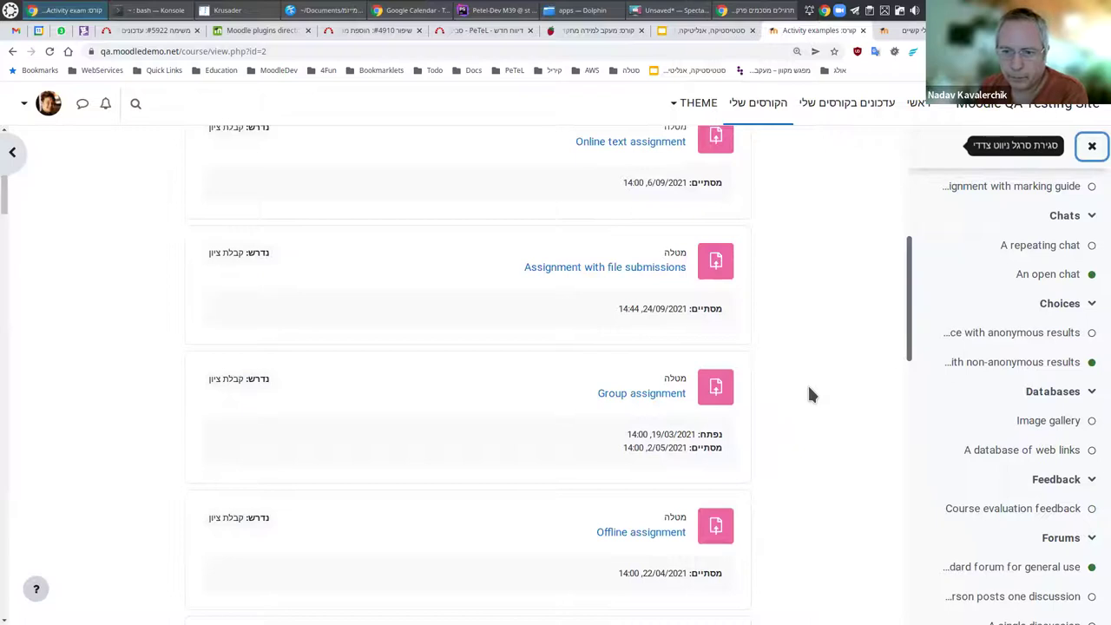
scroll(757, 229, up, 2)
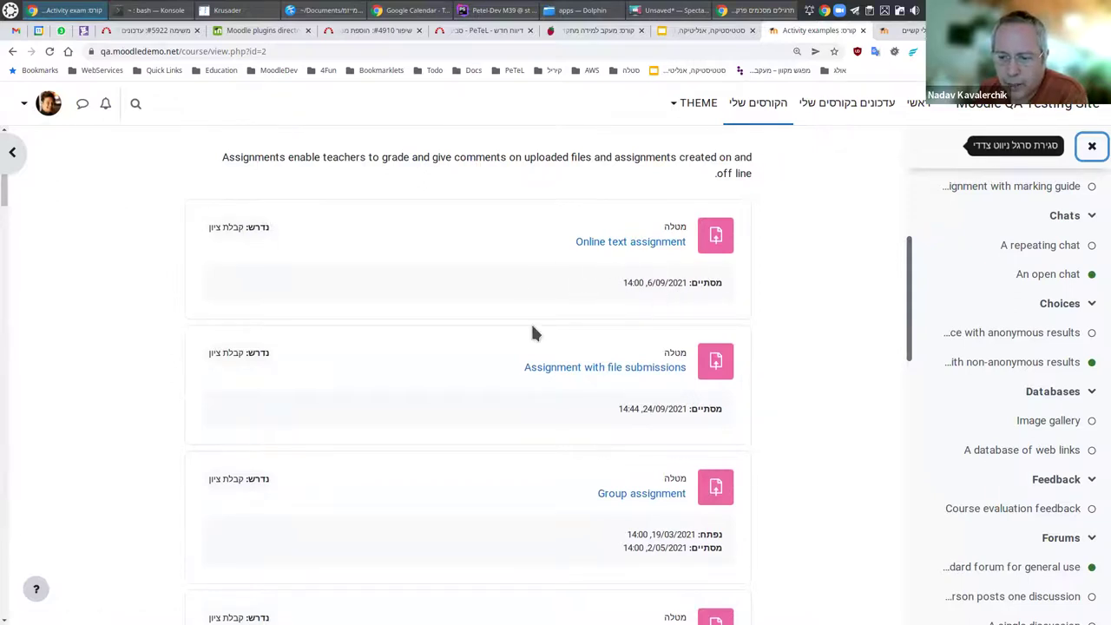
scroll(533, 332, down, 1)
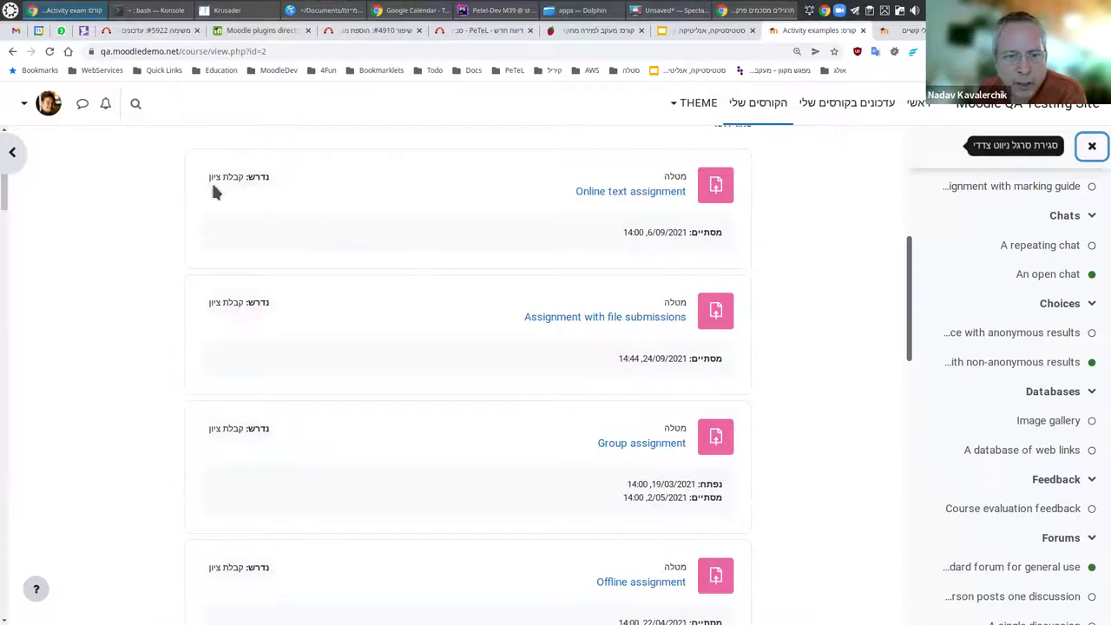
scroll(278, 391, down, 5)
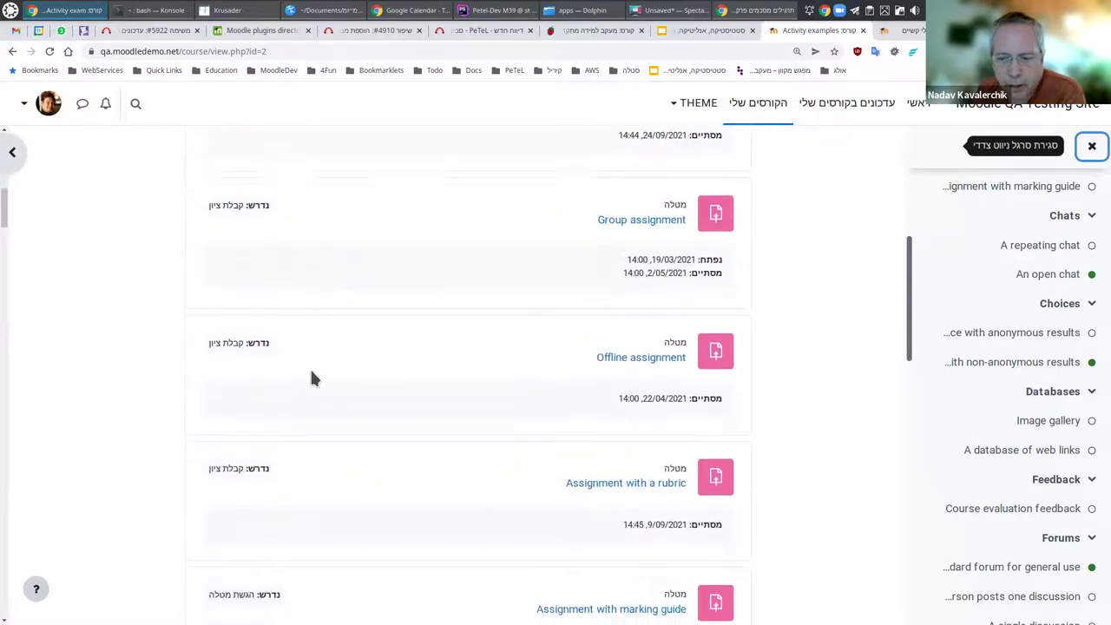
scroll(366, 371, down, 5)
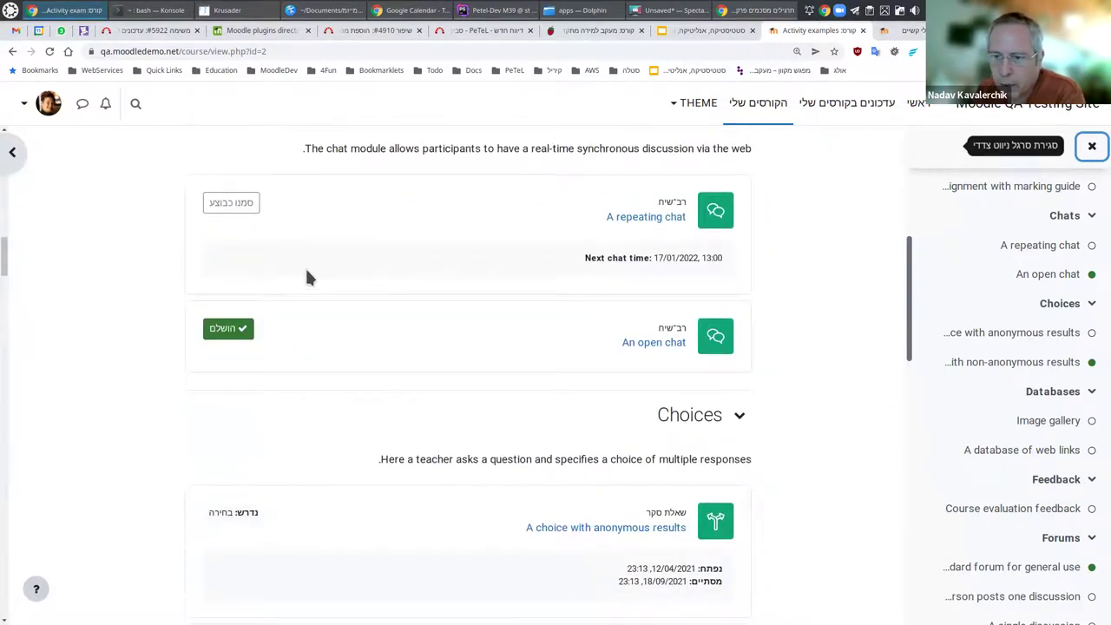
Toggle the manual completion of the A repeating chat activity on and off, and leave it marked as הושלם
click(231, 208)
click(231, 208)
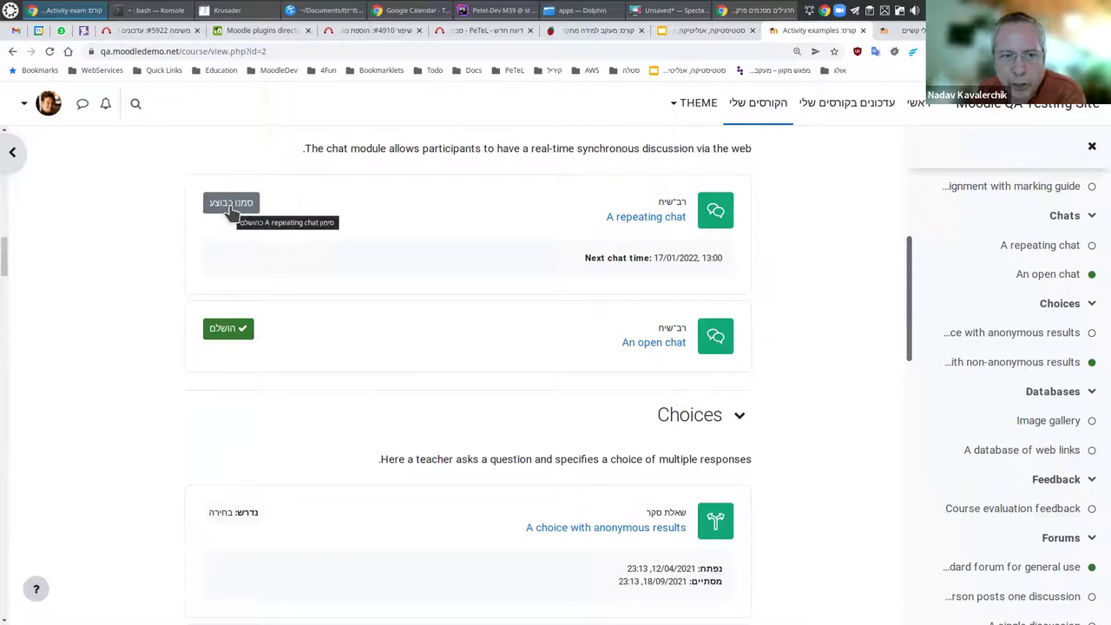
click(230, 207)
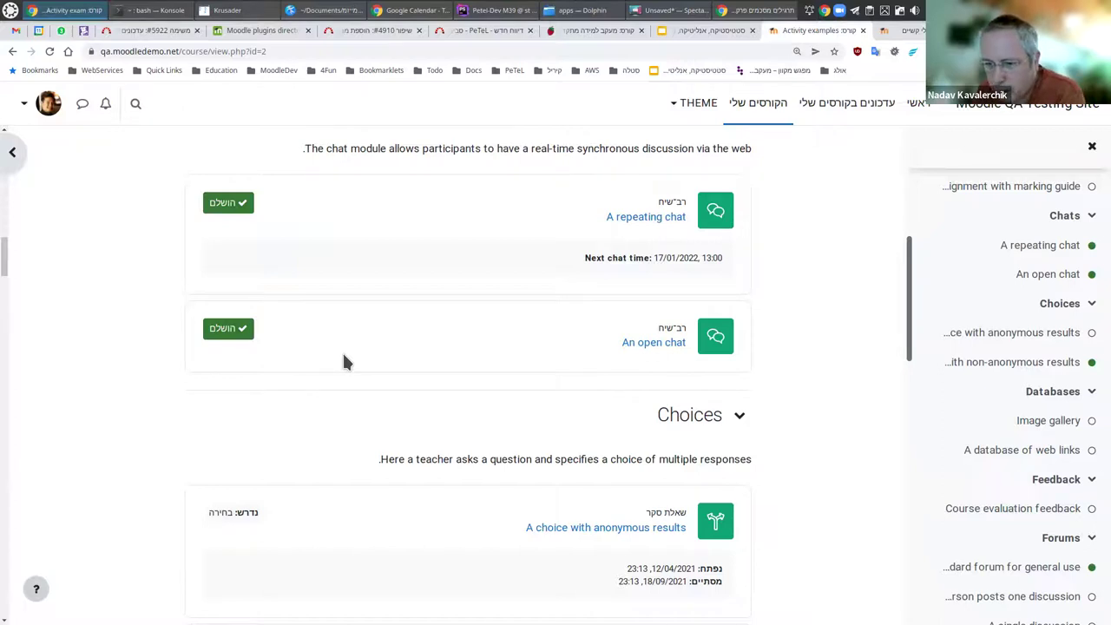
Examine the completion requirements and marks of the activities from the Choices section through H5P, and return to the Assignments section
scroll(343, 361, down, 5)
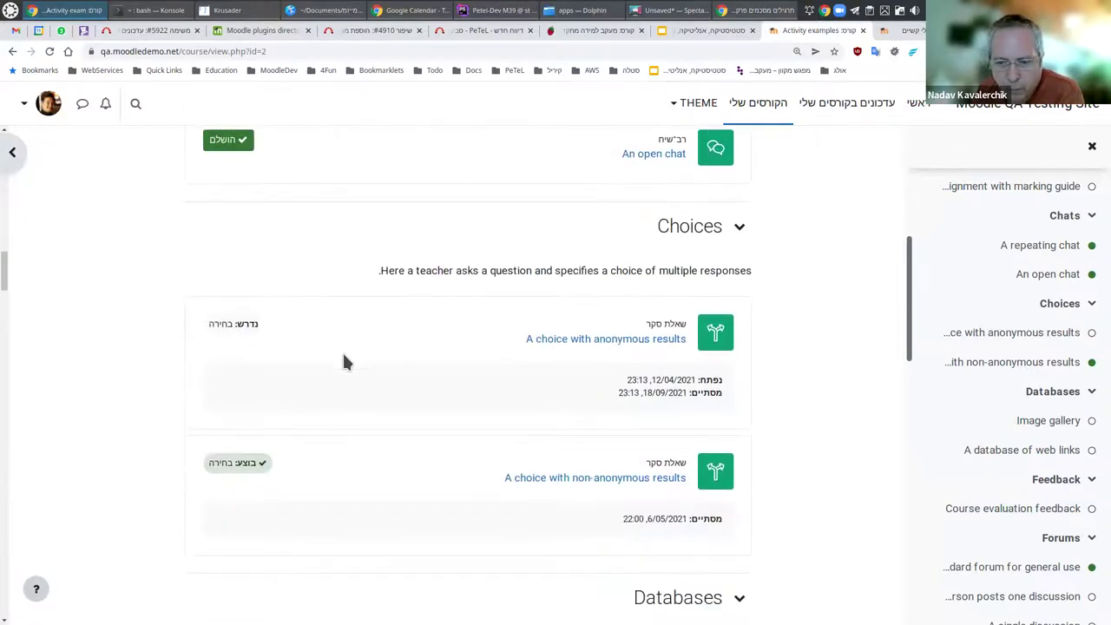
scroll(344, 361, down, 3)
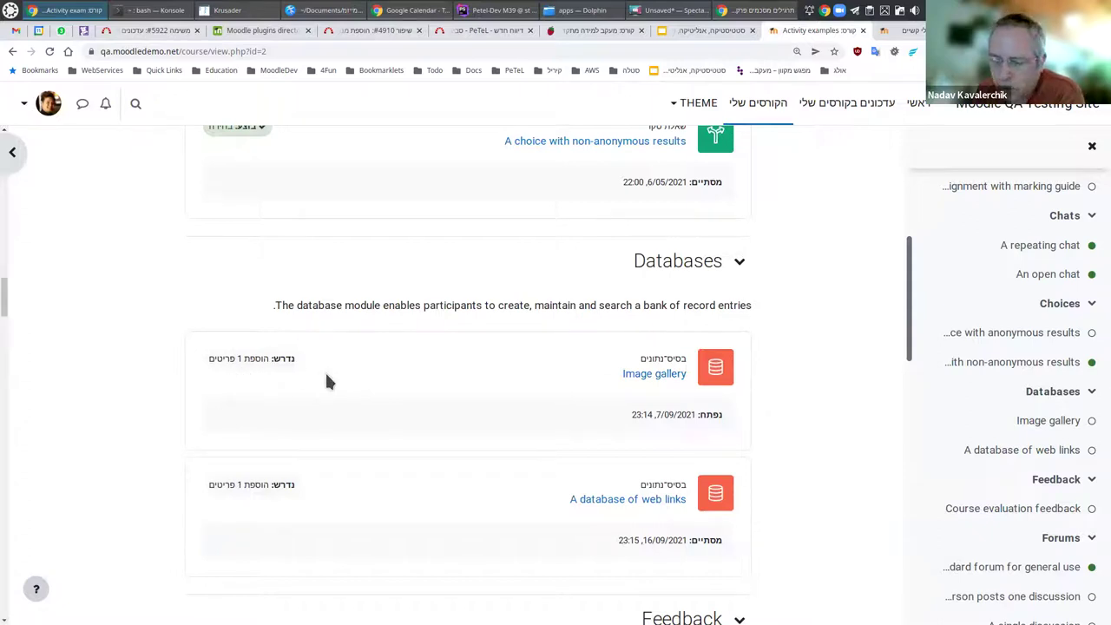
scroll(419, 379, down, 5)
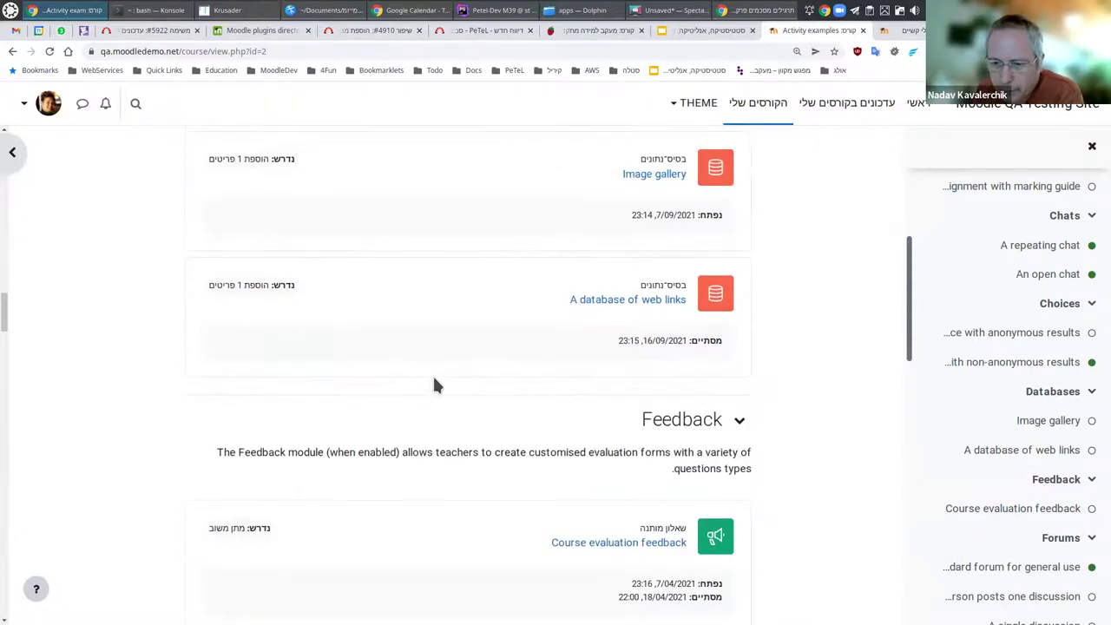
scroll(520, 376, down, 1)
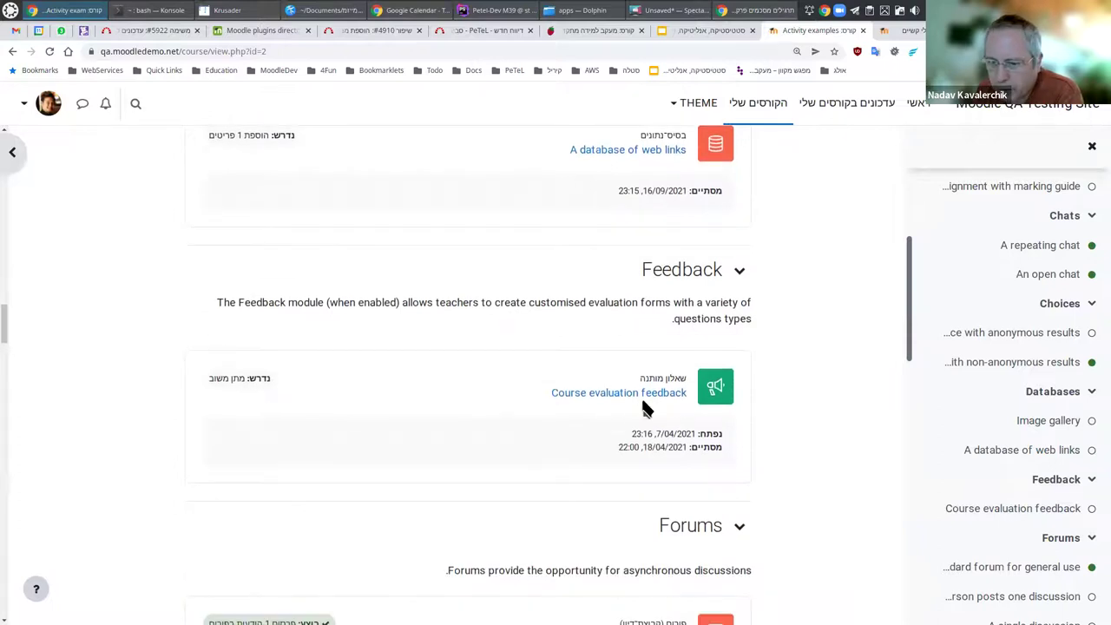
scroll(440, 425, down, 1)
scroll(429, 421, down, 5)
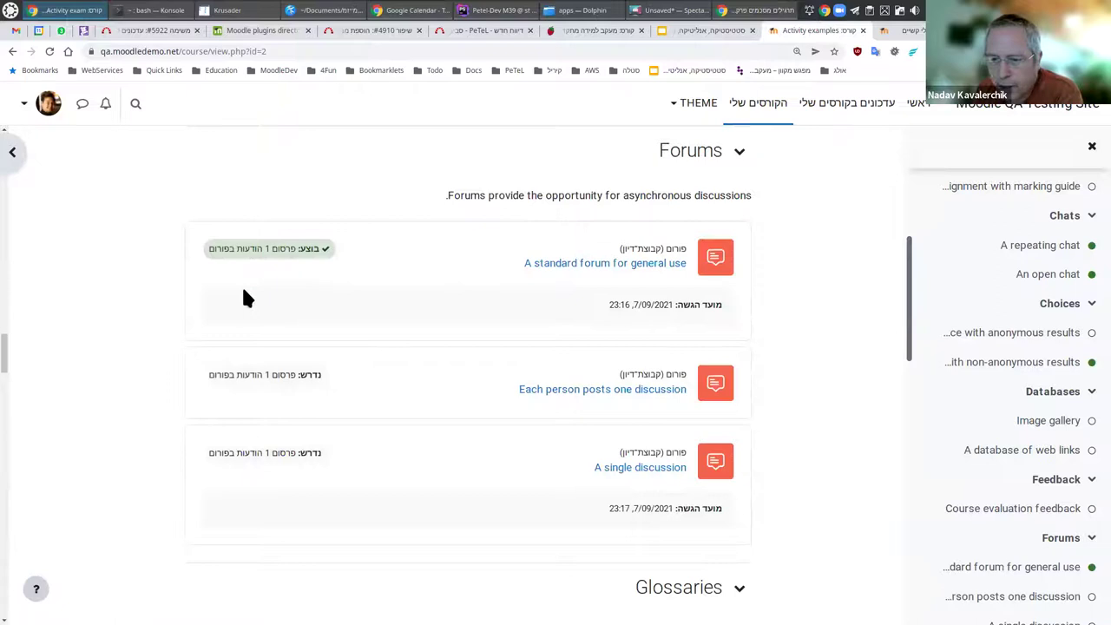
scroll(370, 317, down, 5)
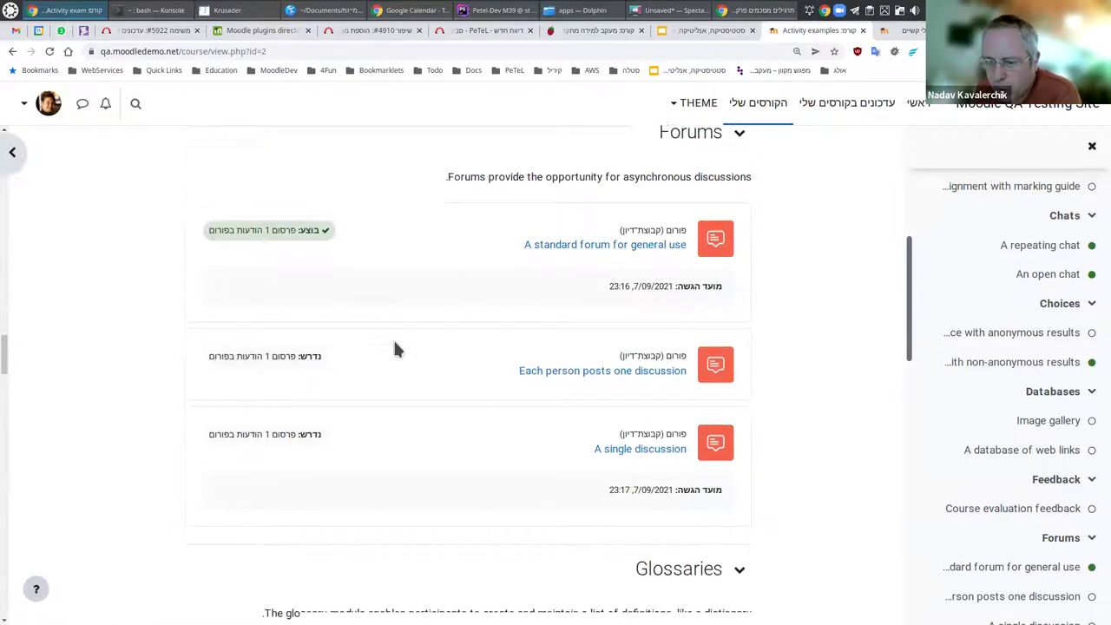
scroll(414, 423, down, 2)
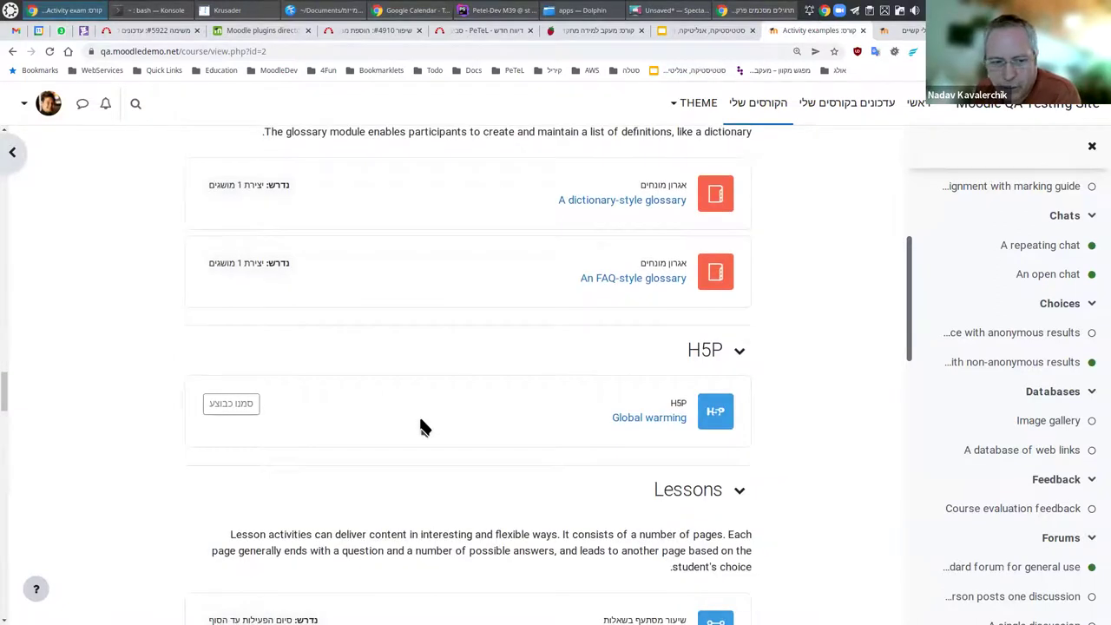
scroll(420, 425, up, 15)
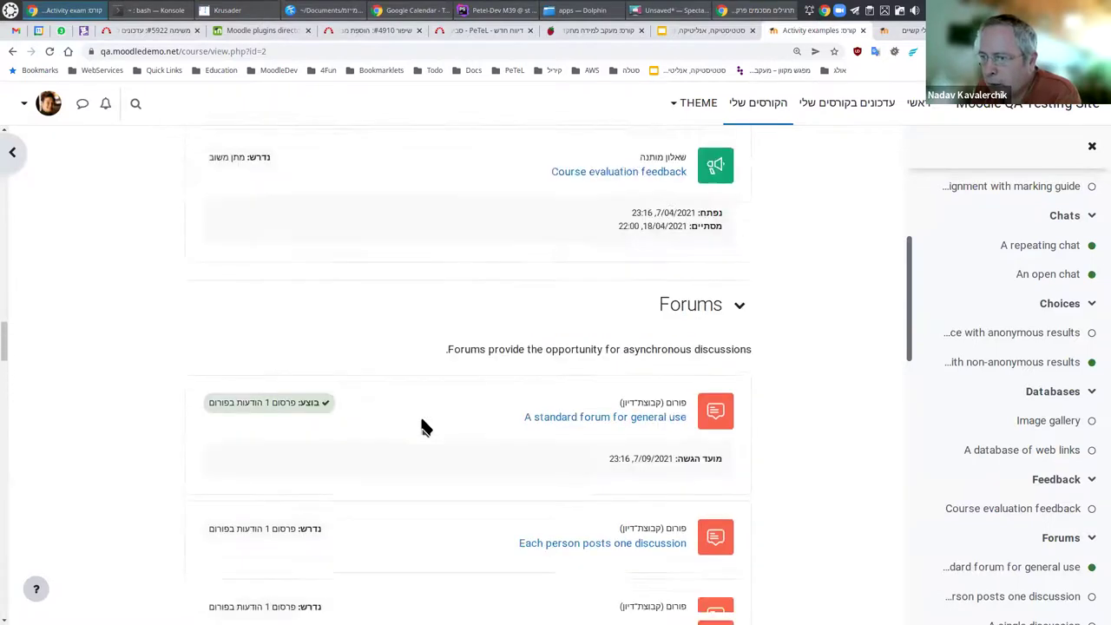
scroll(420, 423, up, 20)
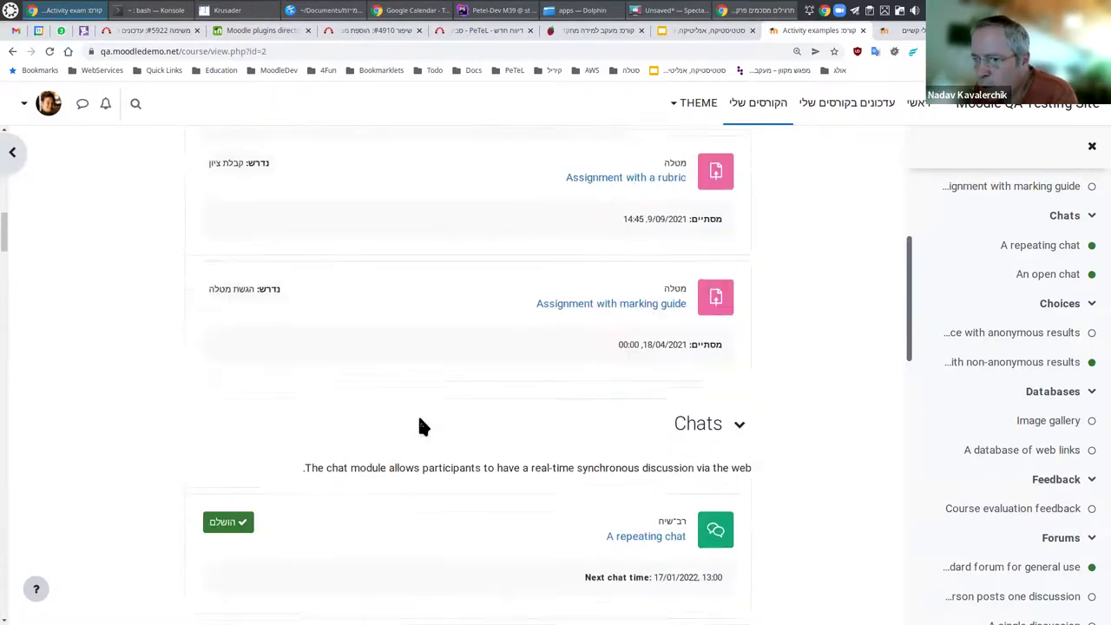
scroll(420, 426, up, 1)
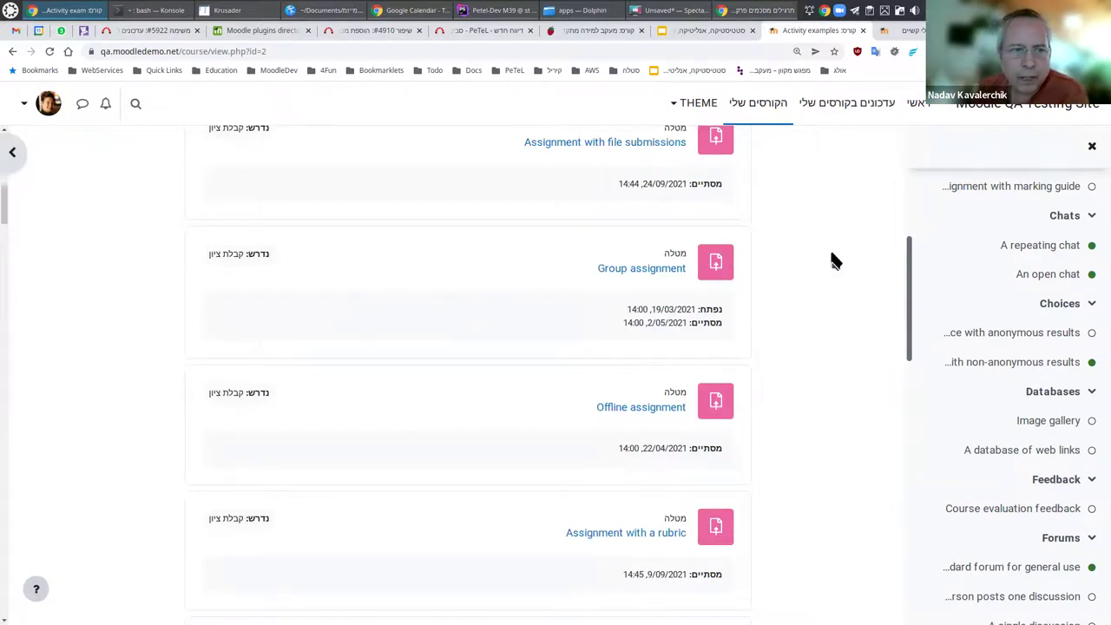
Show and hide the blocks drawer and the course index on the Activity examples course page, leaving only the course index open
click(19, 156)
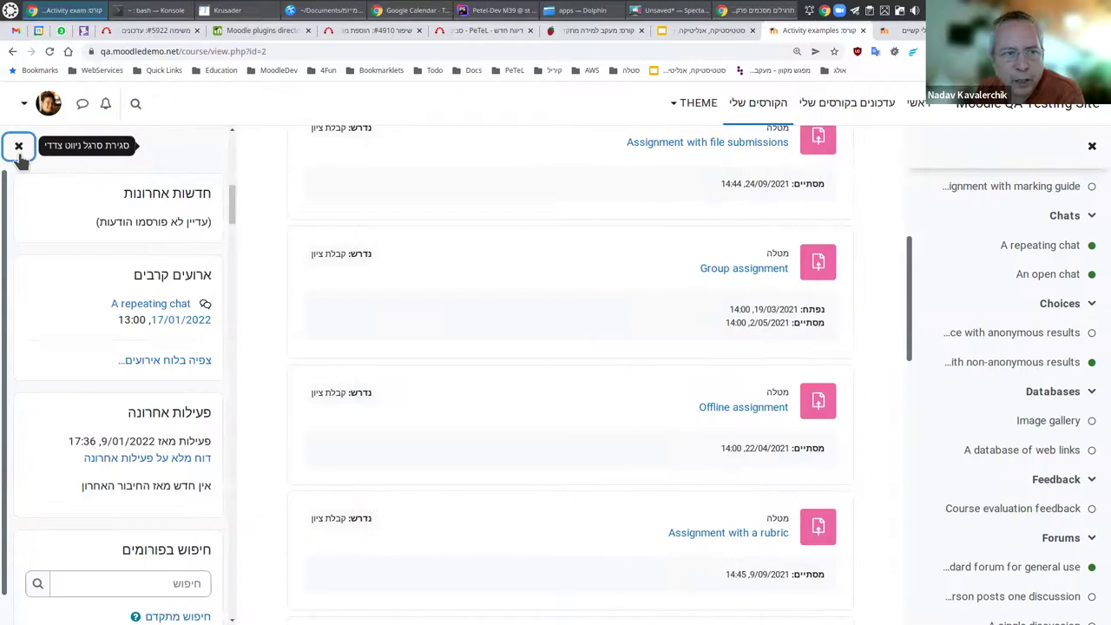
click(18, 153)
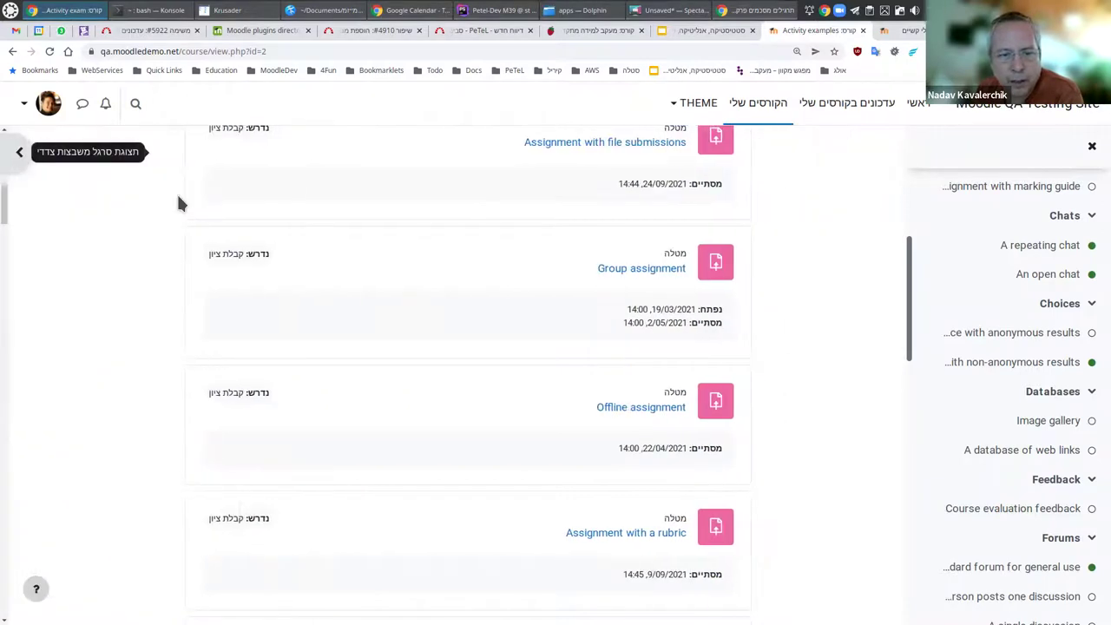
scroll(859, 308, up, 6)
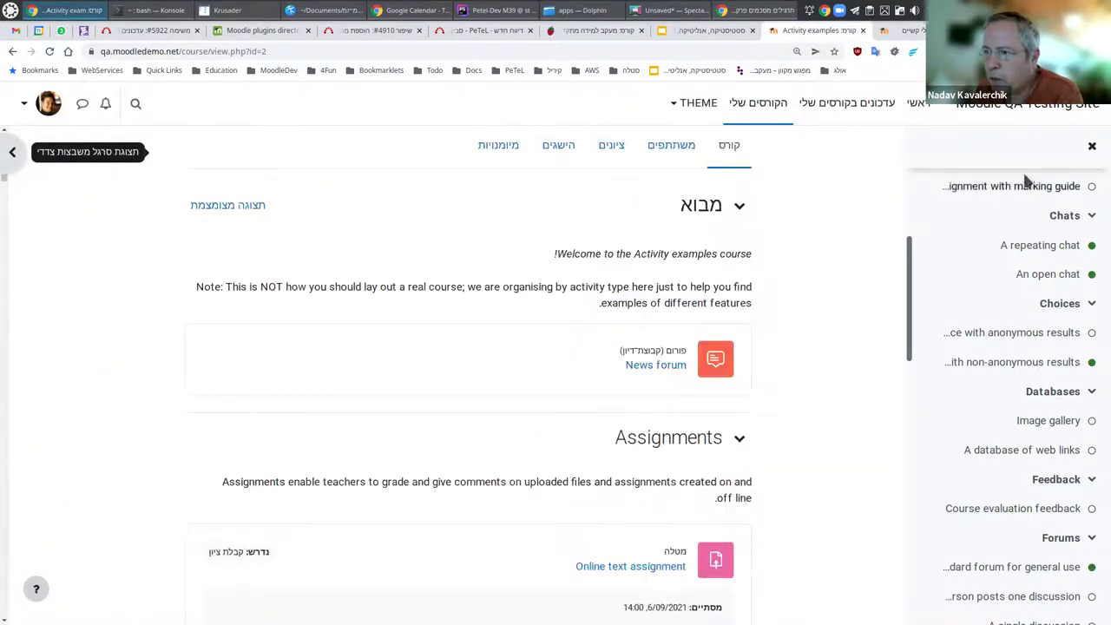
click(1090, 147)
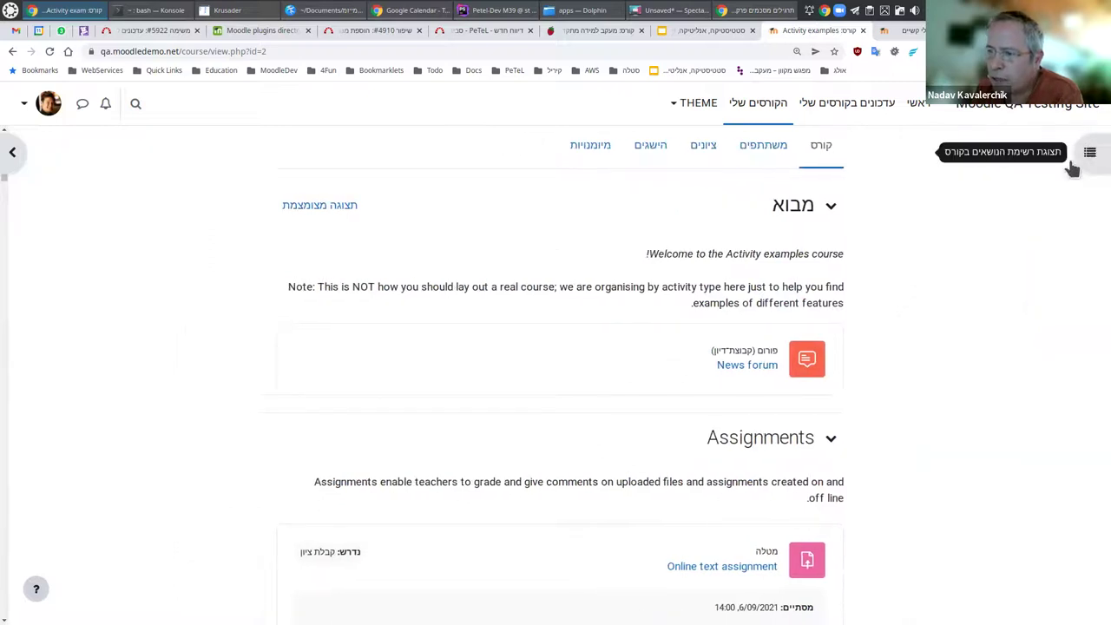
click(1094, 154)
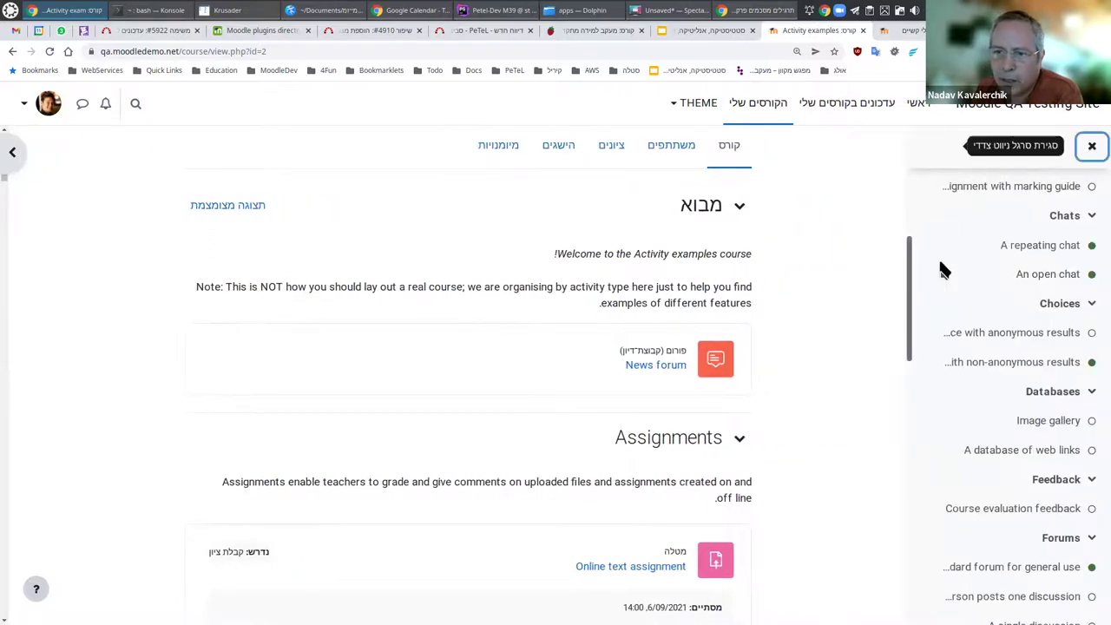
click(17, 161)
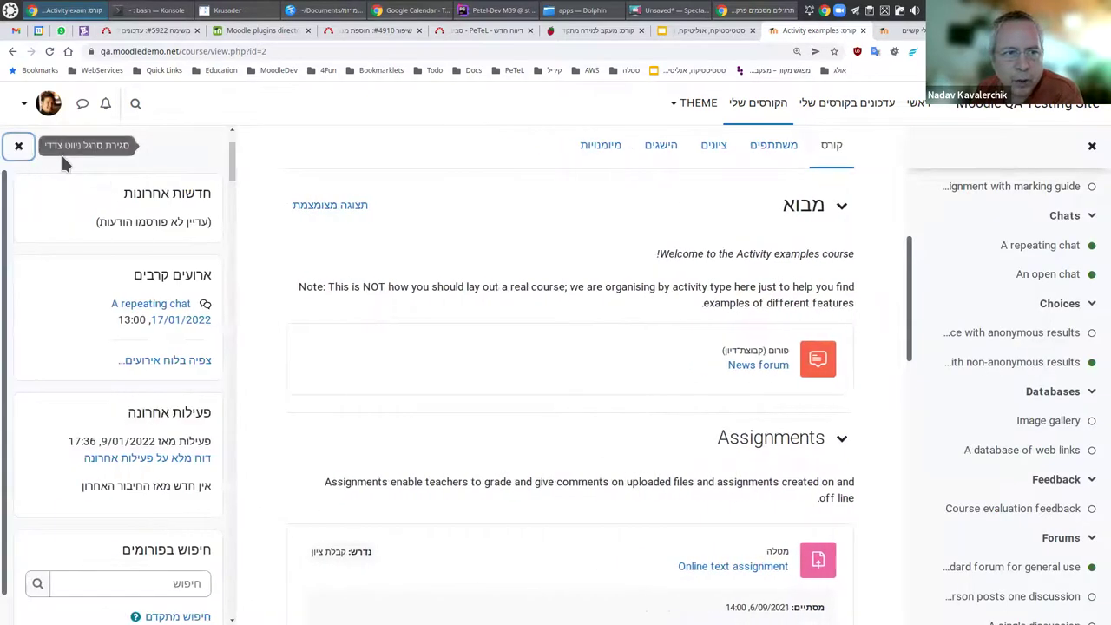
click(17, 148)
scroll(834, 336, up, 2)
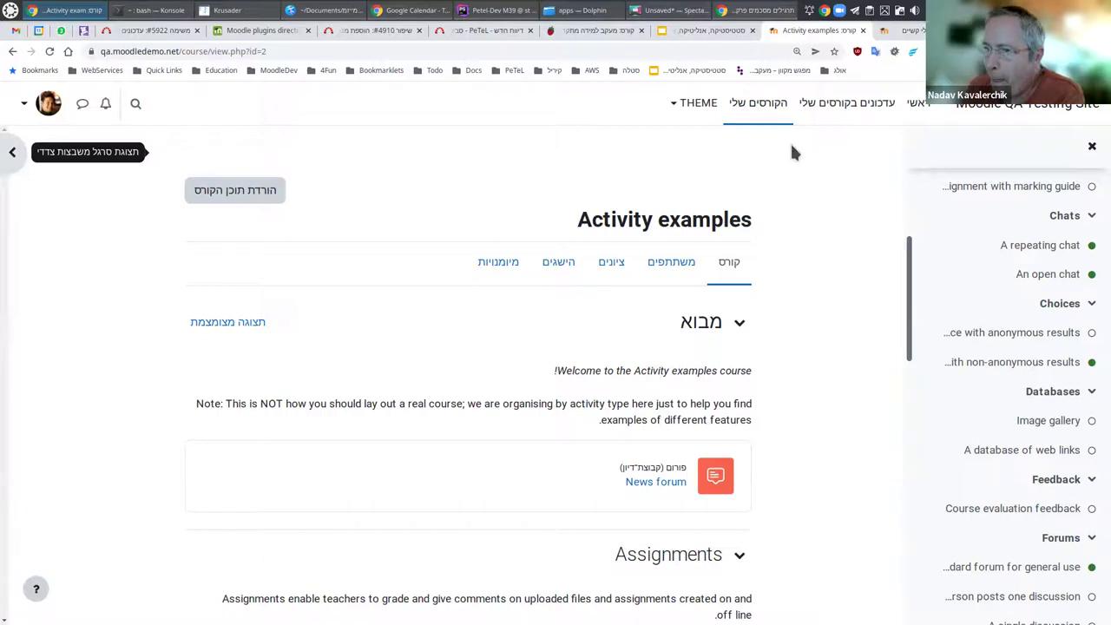
Switch to the Google Slides presentation, check the report editor briefly, and present the slides from the חלק ג title to the Analytics slide
click(697, 27)
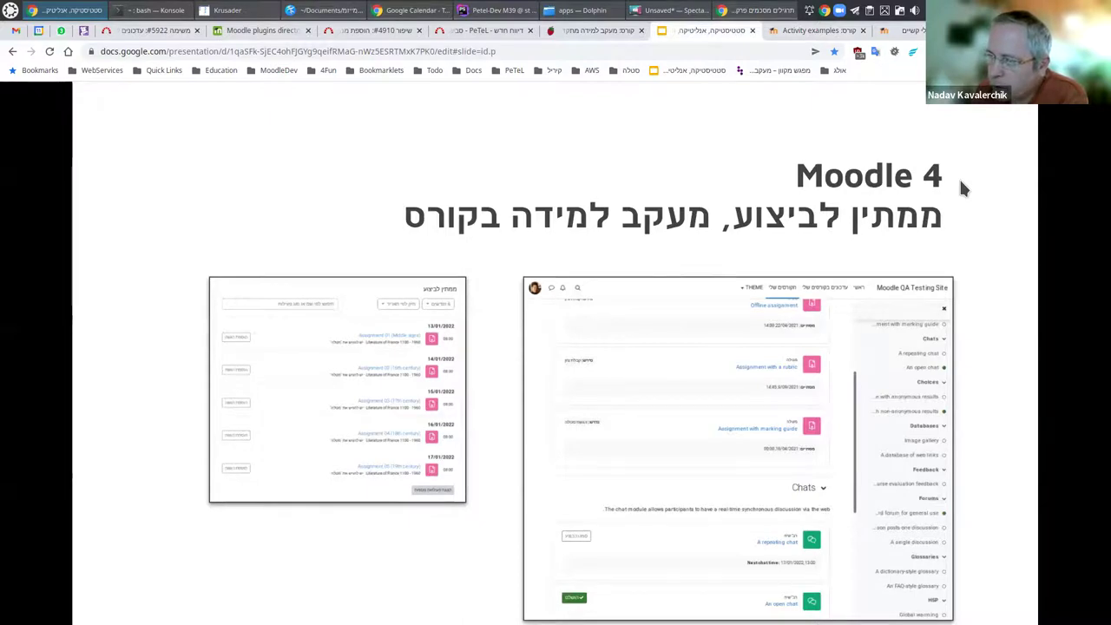
click(909, 26)
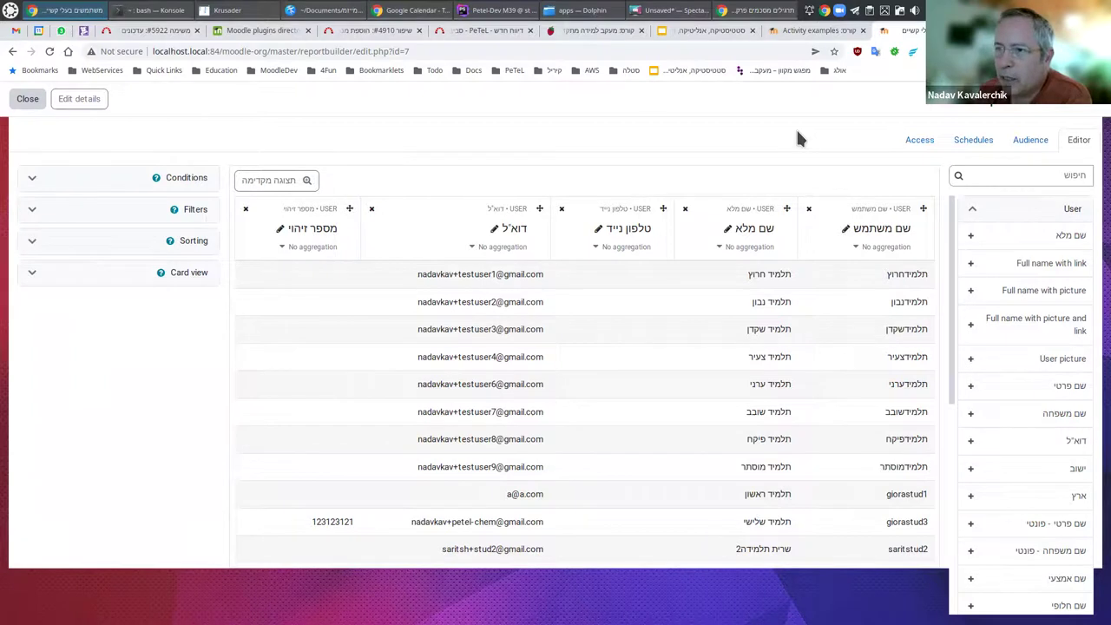
click(693, 32)
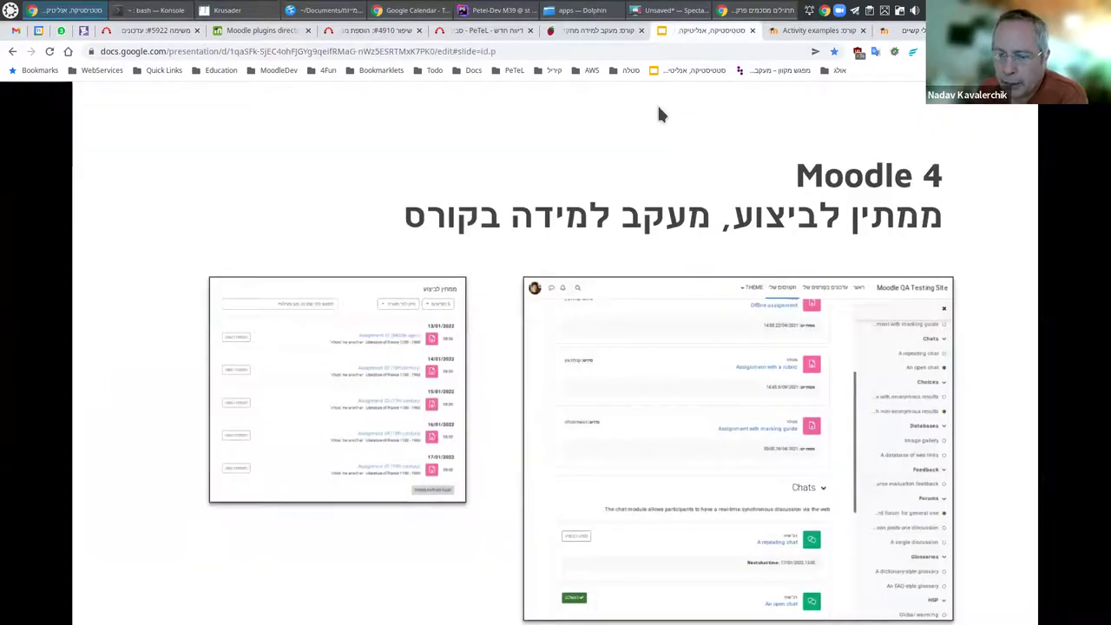
key(ctrl+F5)
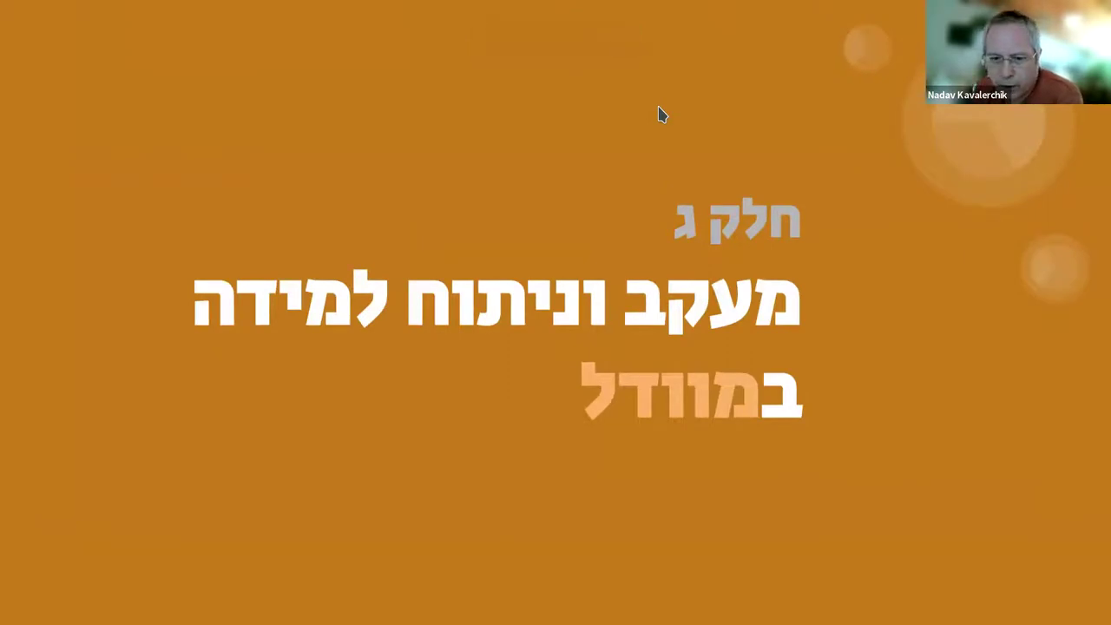
key(Right)
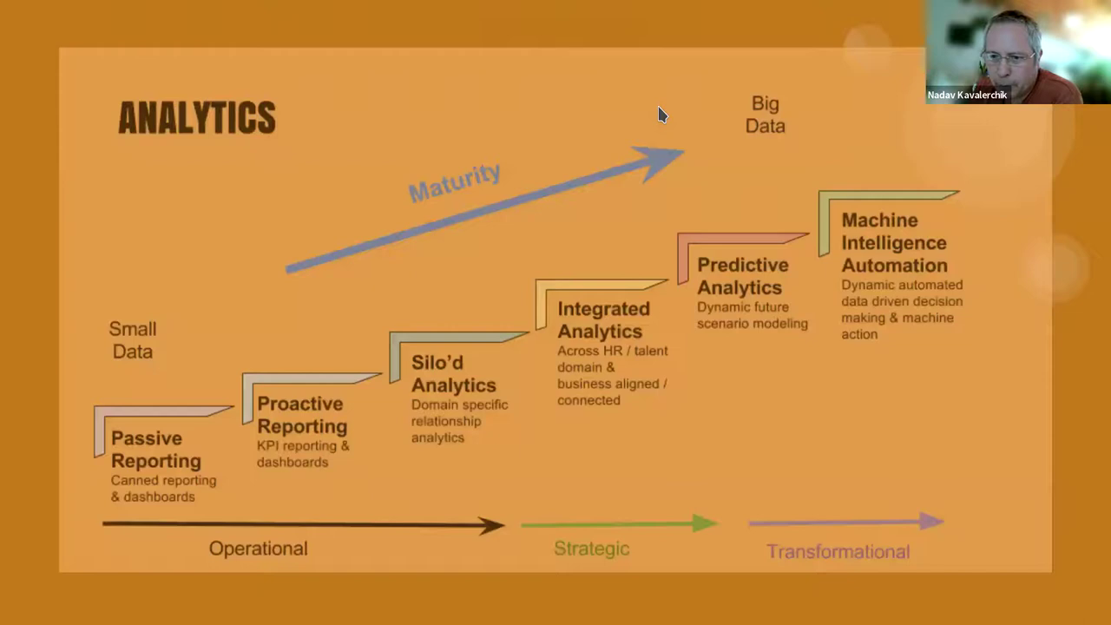
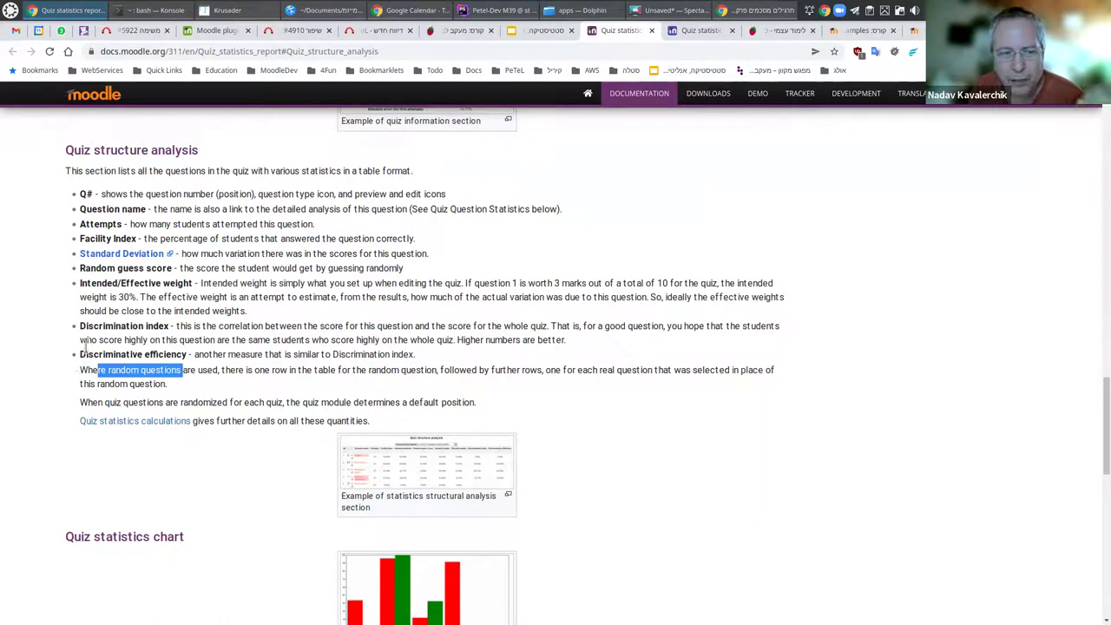
Highlight the Discrimination index and Discriminative efficiency entries, and open the Quiz statistics calculations page at Effective question weight
drag(80, 326, 167, 328)
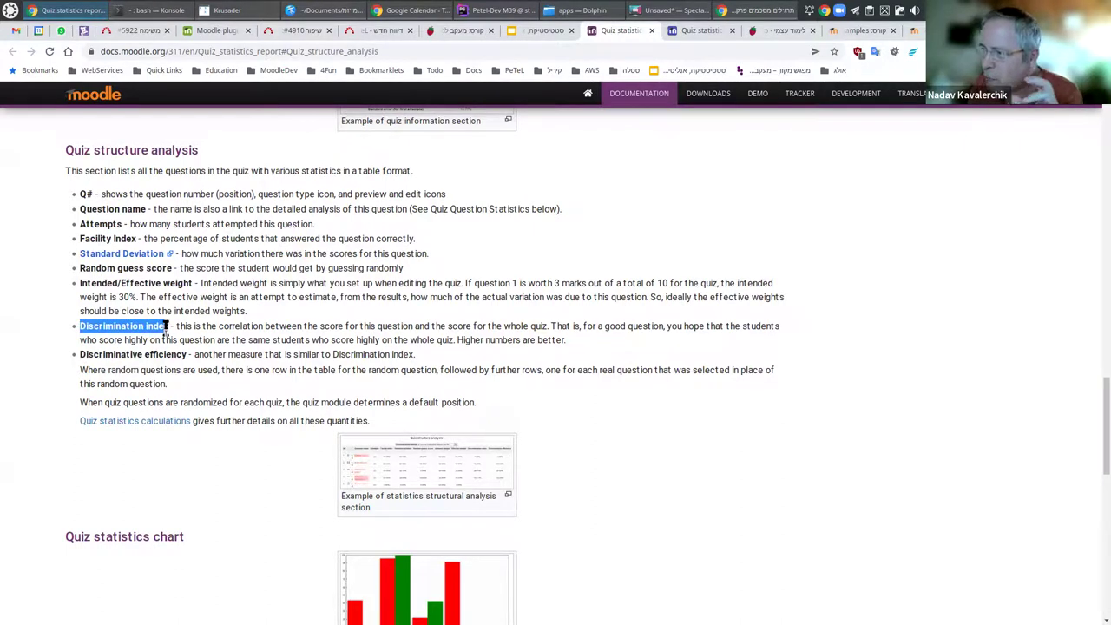
drag(165, 326, 170, 327)
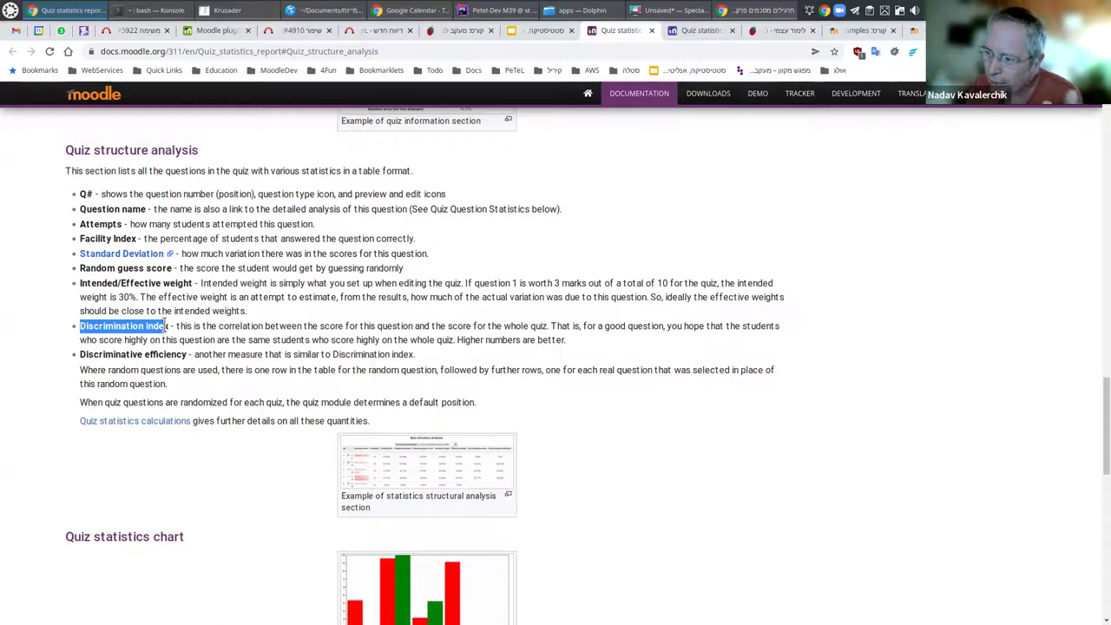
drag(85, 354, 182, 354)
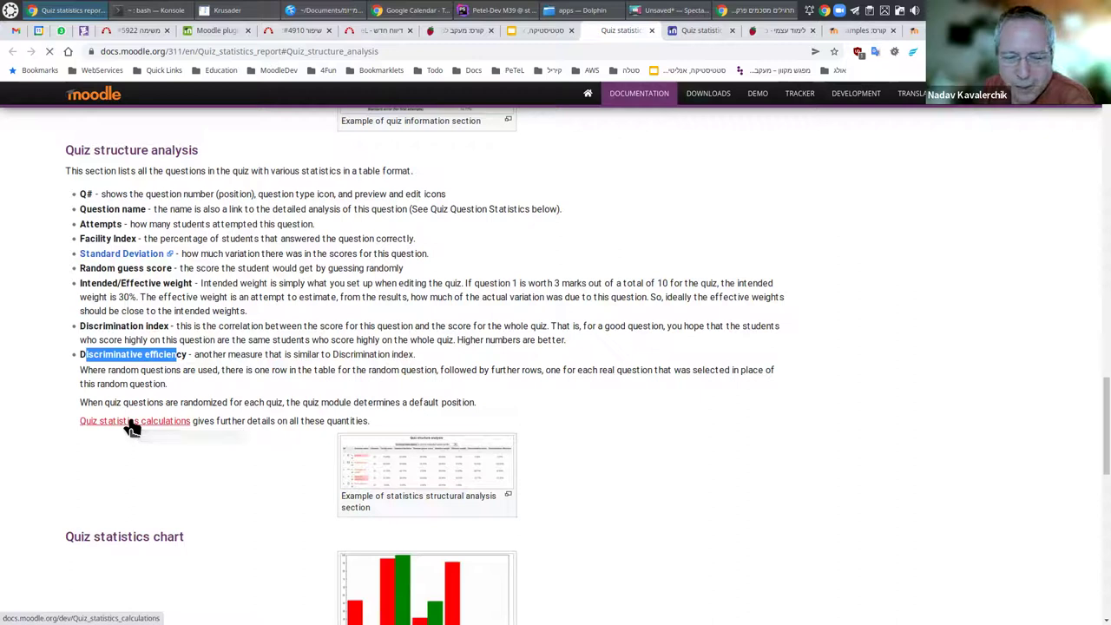
click(130, 425)
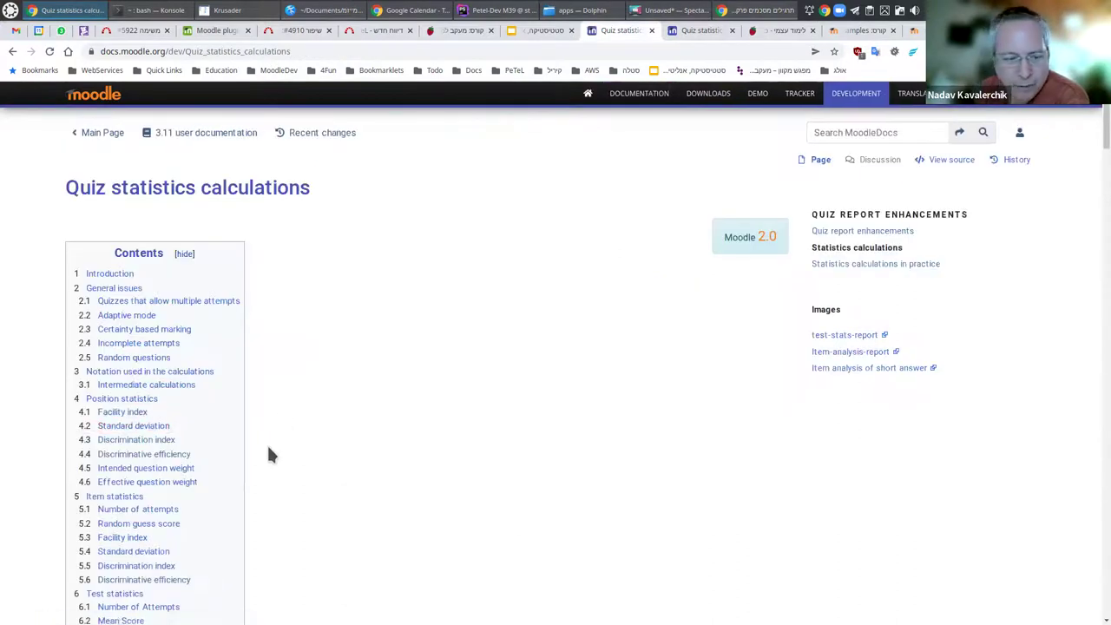
click(136, 484)
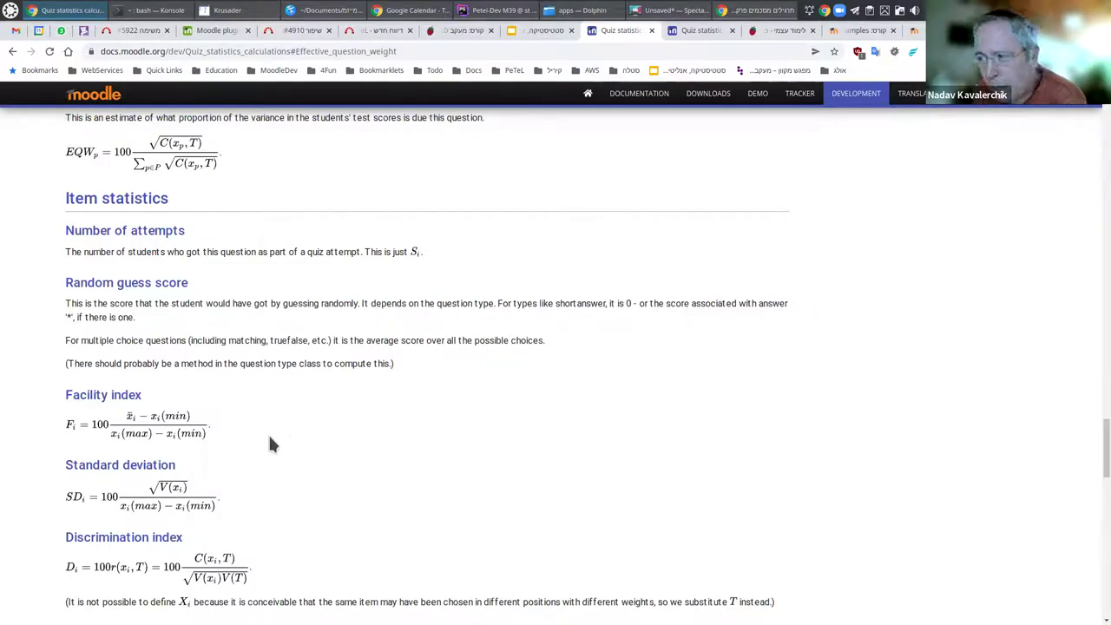
Switch to the quiz statistics report and examine its quiz structure analysis table, question position chart and quiz information section
click(533, 35)
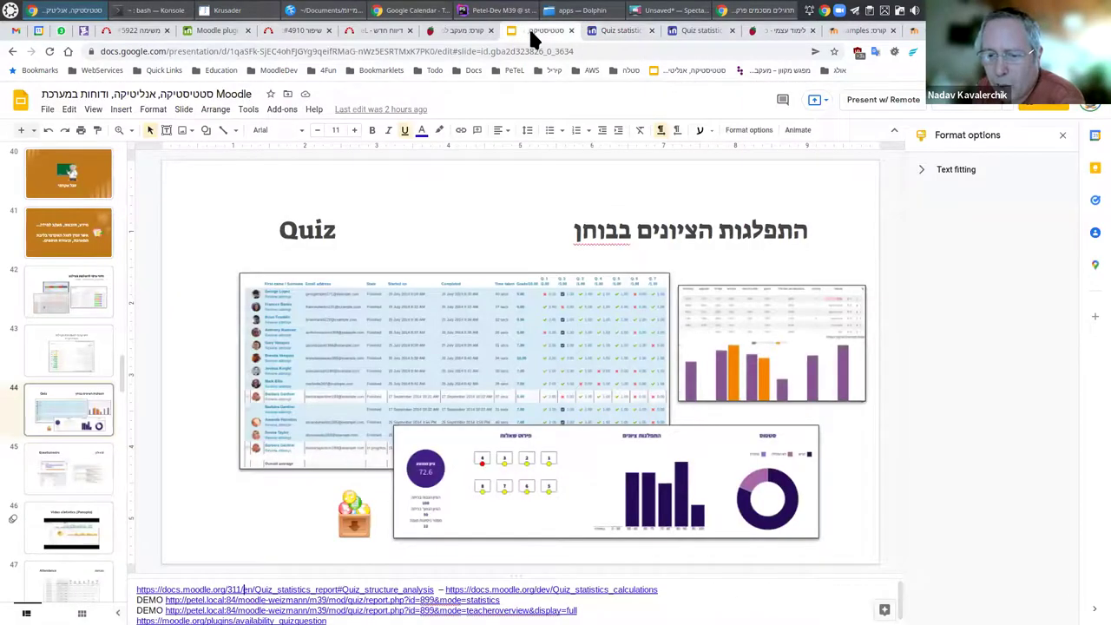
click(781, 33)
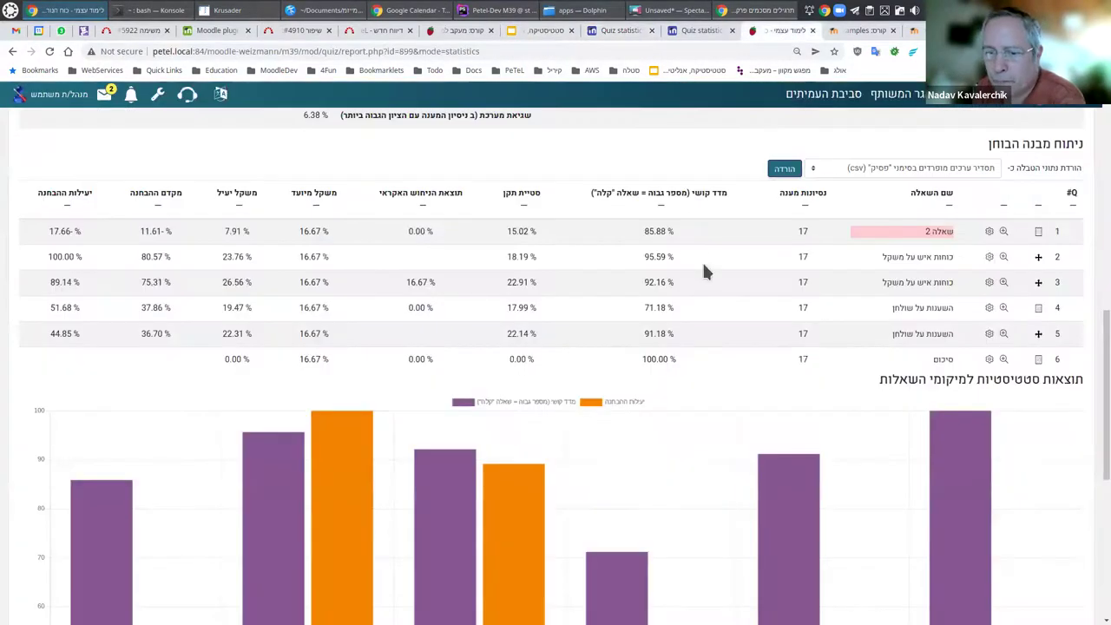
scroll(707, 434, down, 4)
scroll(706, 434, up, 3)
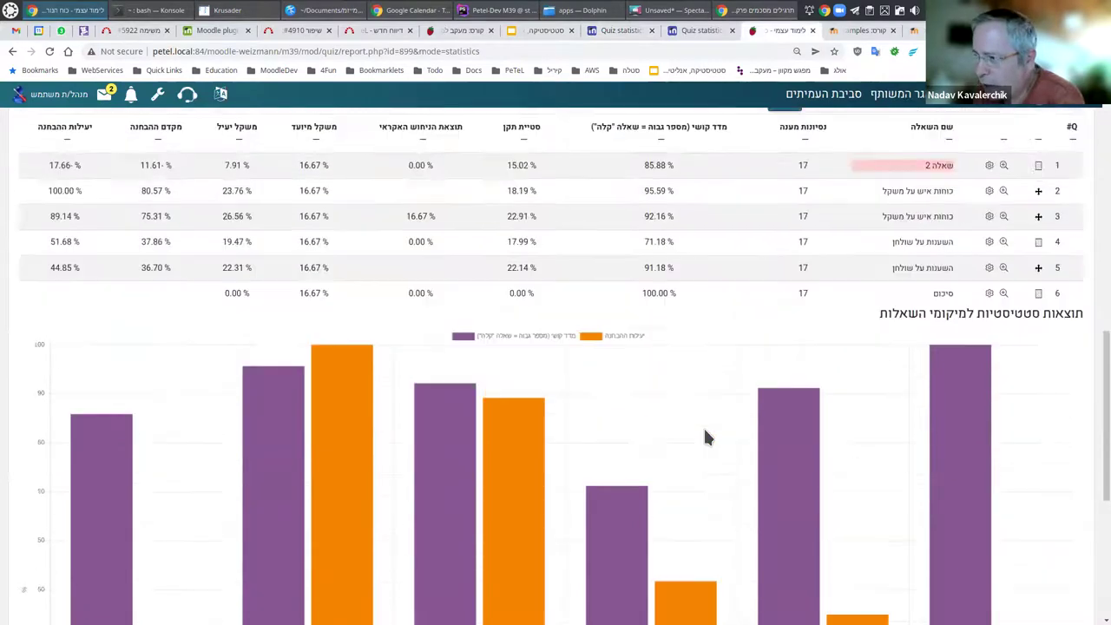
scroll(703, 426, up, 3)
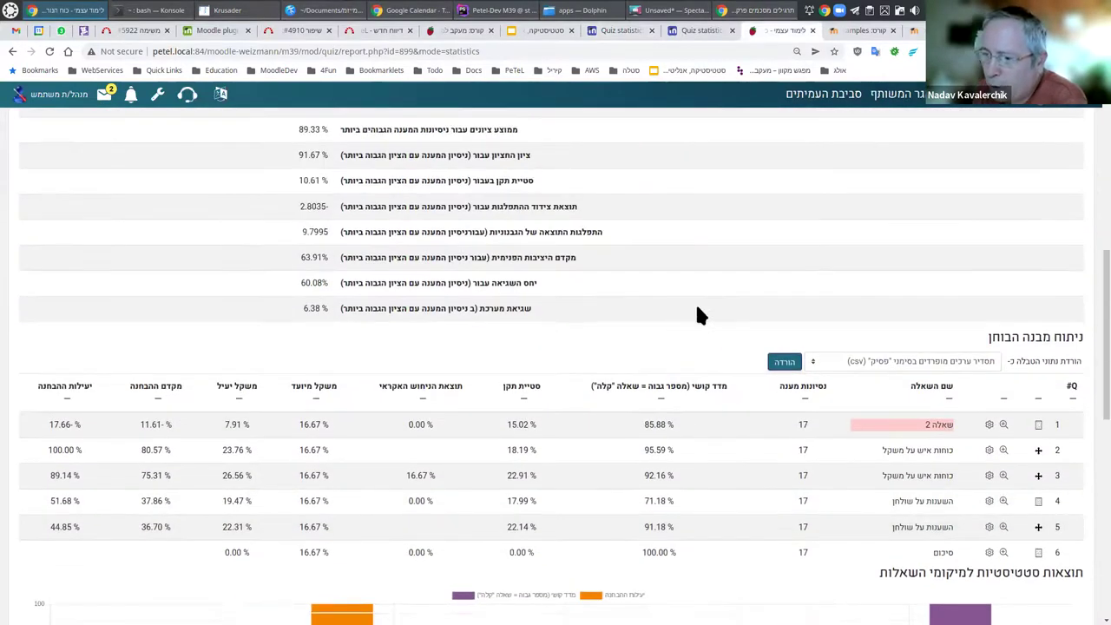
scroll(699, 317, up, 1)
scroll(725, 334, up, 3)
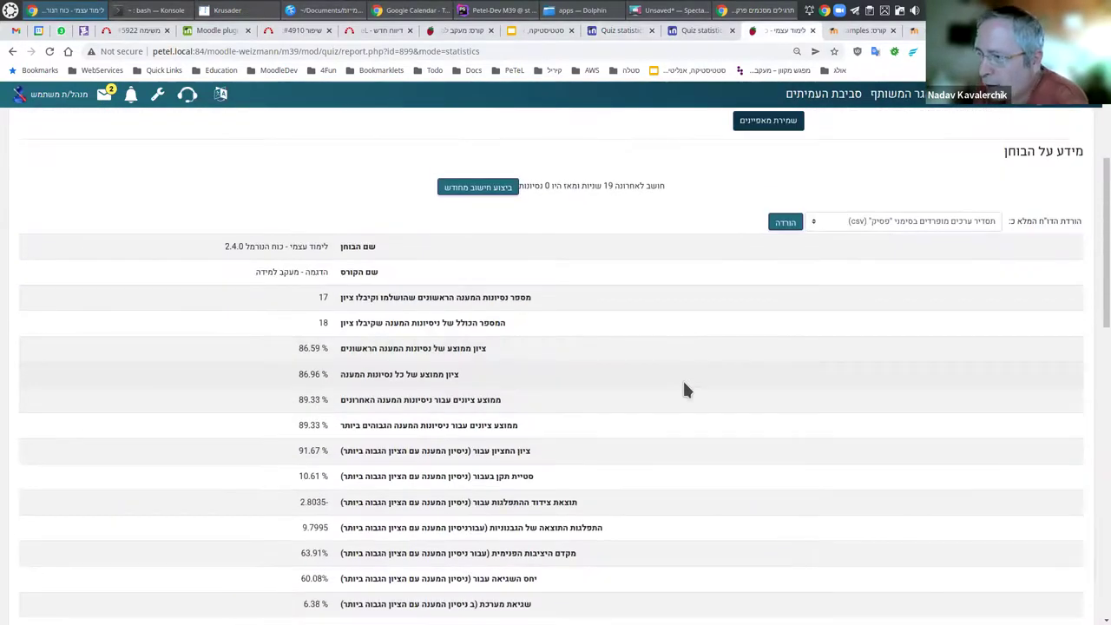
Switch to the Google Slides presentation and open the quiz overview report linked from the dashboard image on the Quiz slide
scroll(684, 392, up, 3)
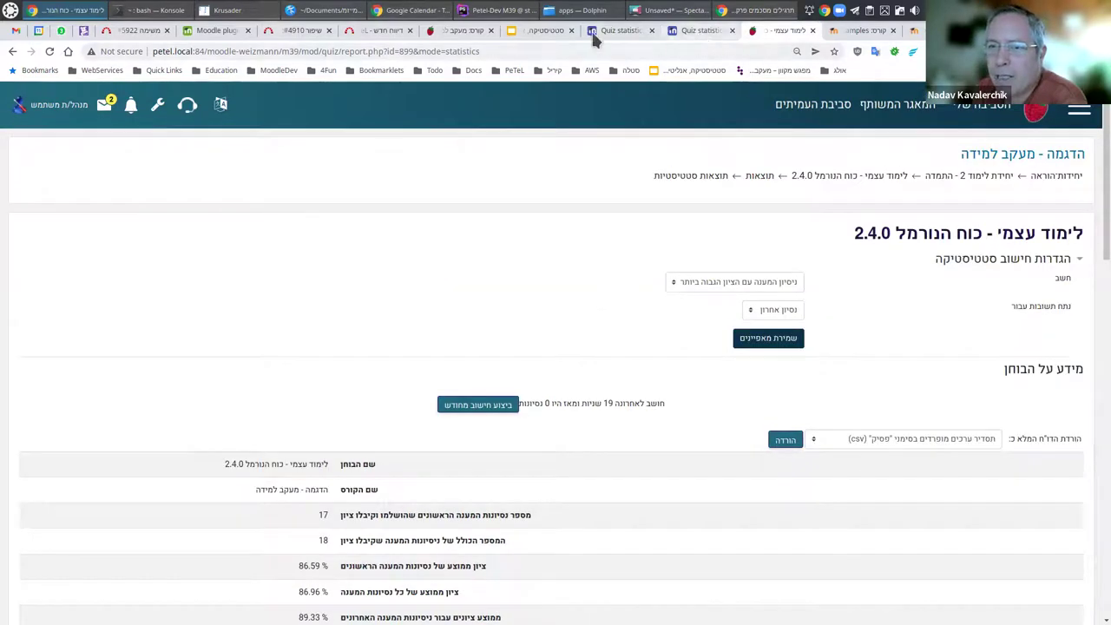
click(528, 33)
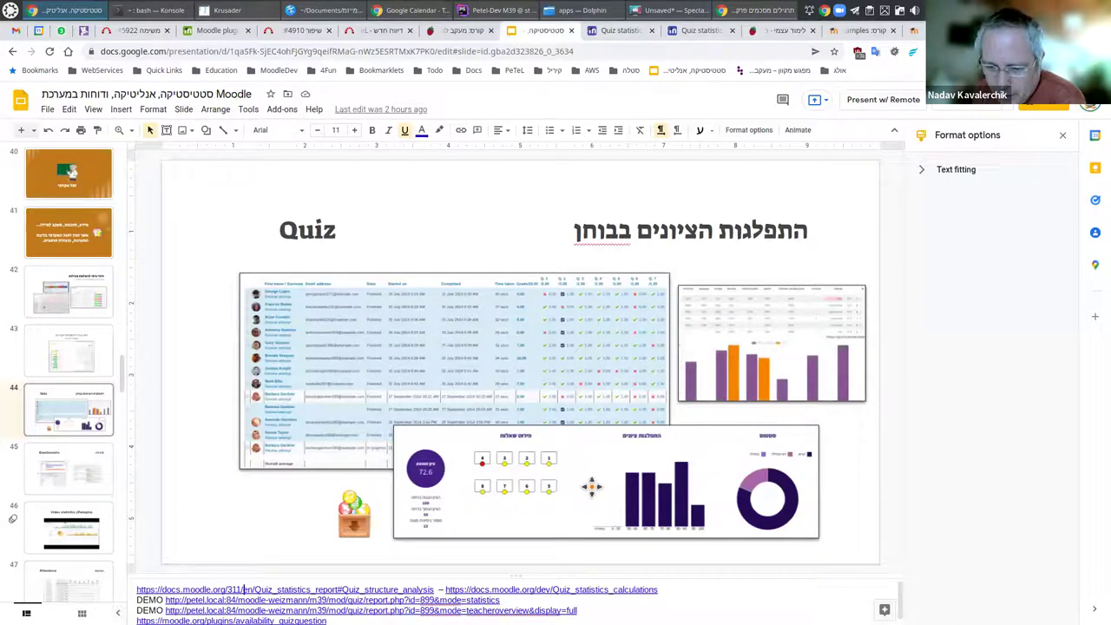
click(592, 486)
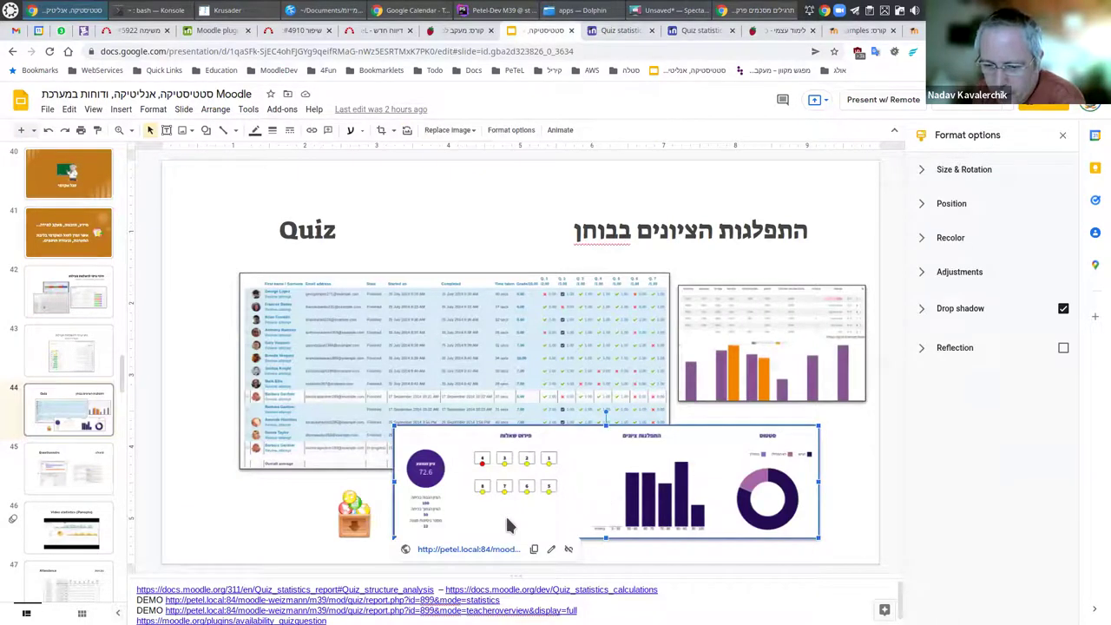
click(469, 549)
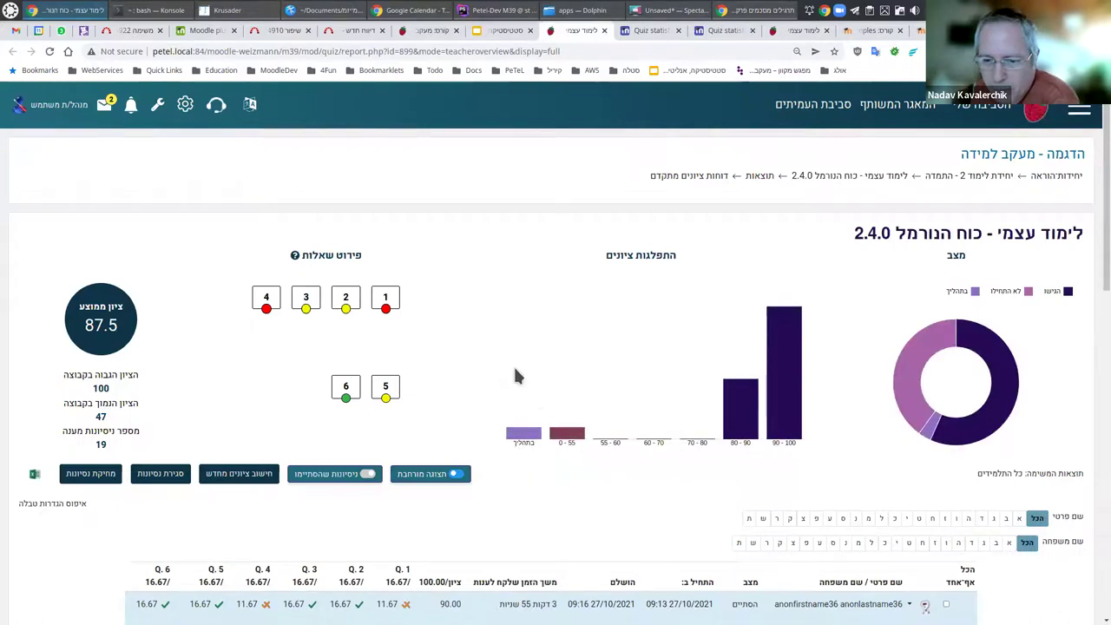
Examine the quiz overview report's status, grade distribution and question charts together with the table of student attempts
scroll(495, 460, down, 3)
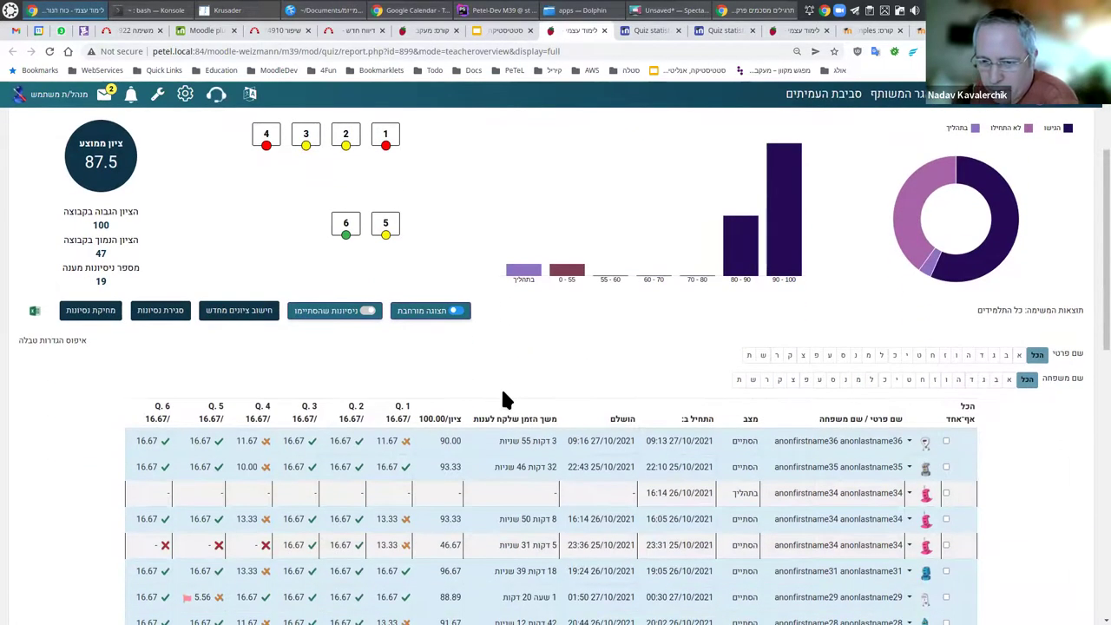
scroll(501, 396, up, 2)
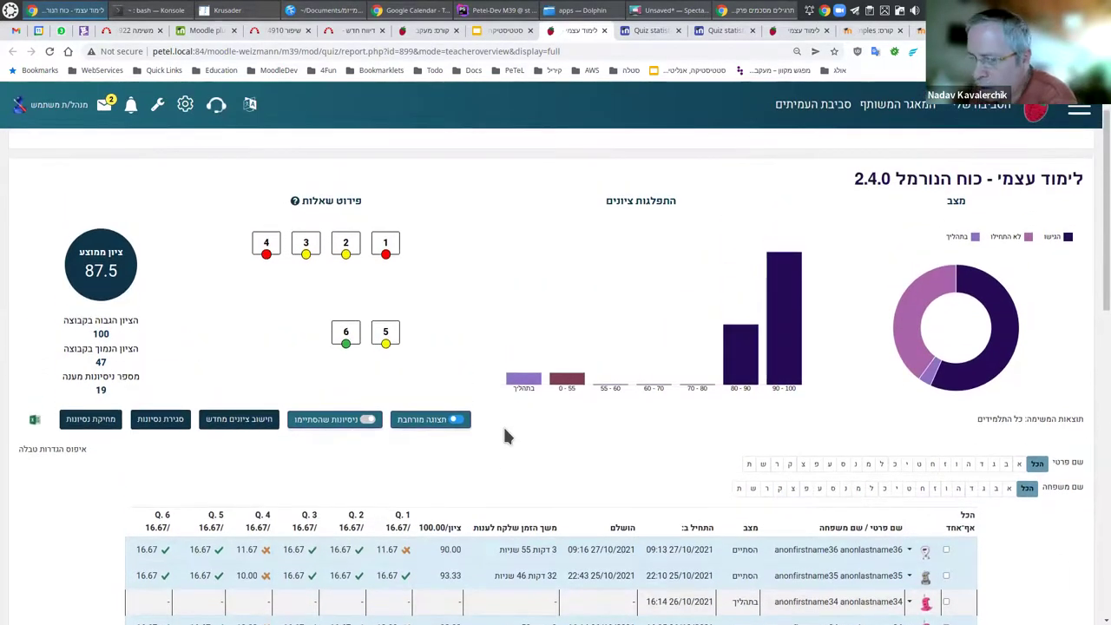
scroll(504, 425, down, 3)
scroll(503, 425, down, 2)
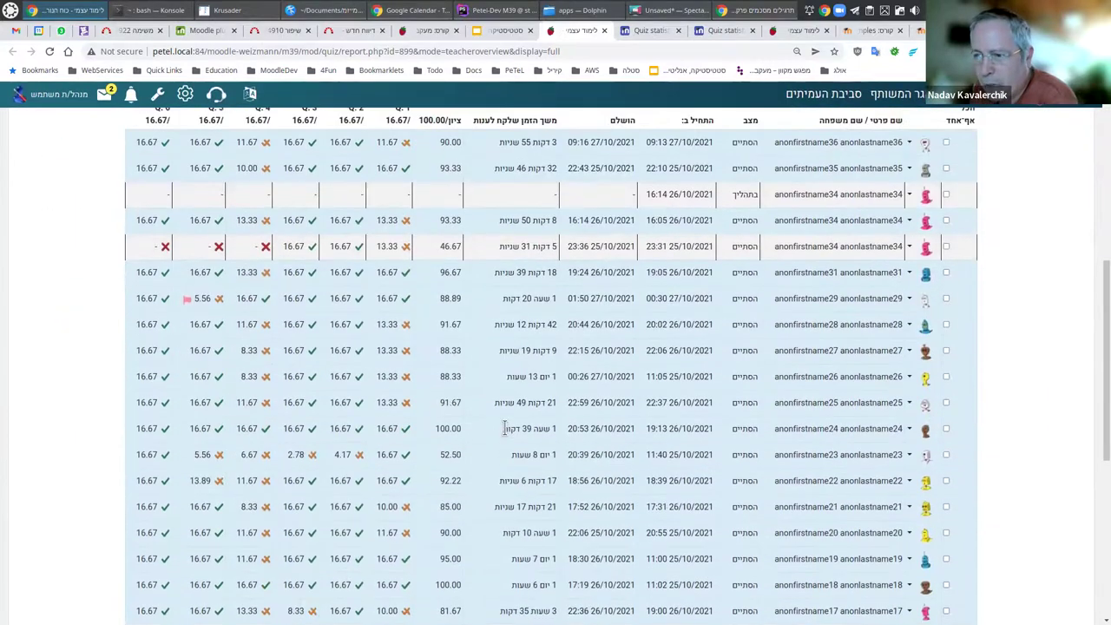
scroll(503, 428, up, 5)
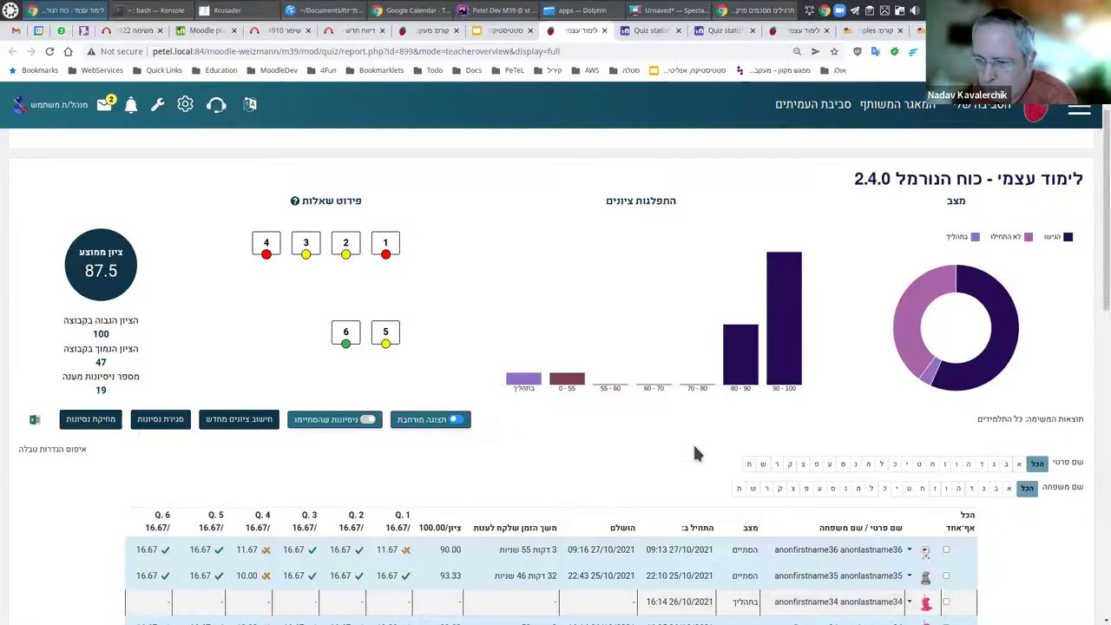
scroll(681, 460, down, 1)
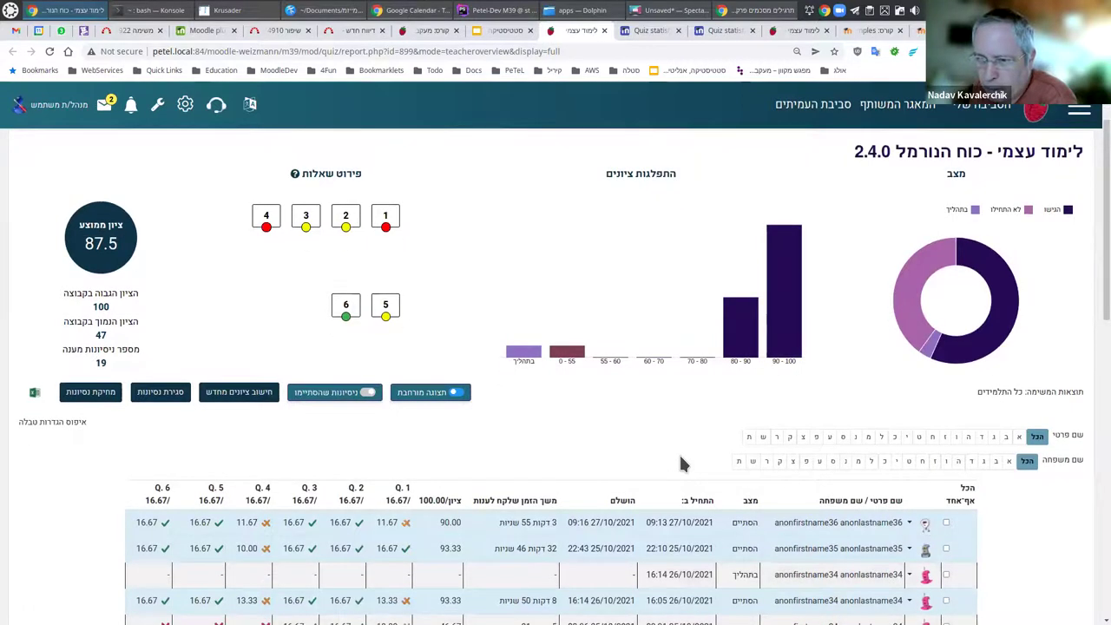
scroll(681, 463, down, 2)
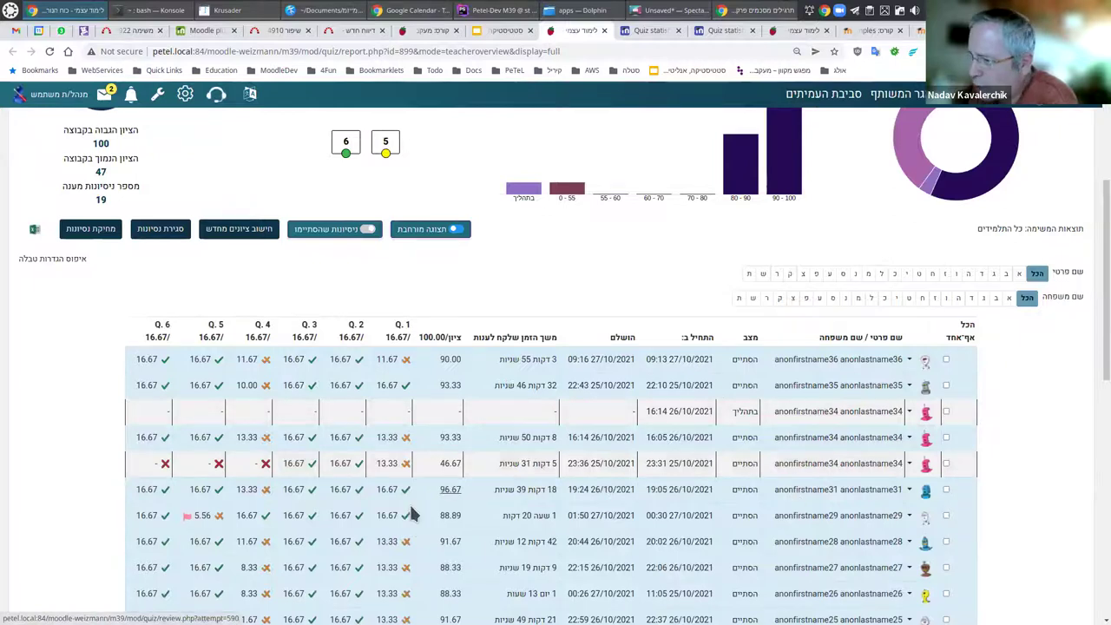
scroll(411, 507, up, 3)
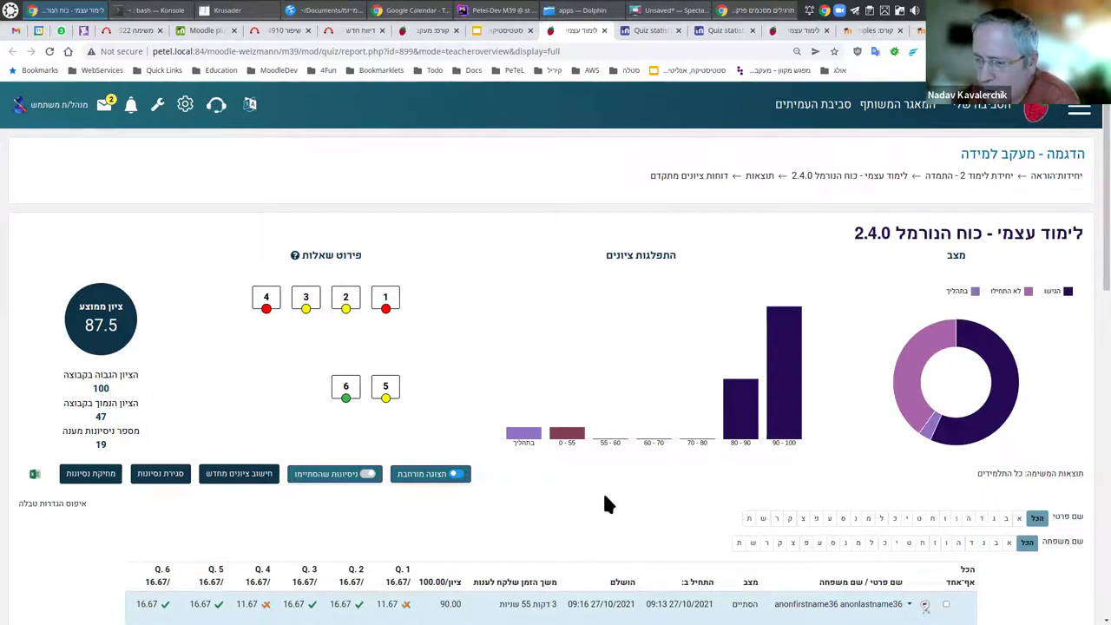
Filter the attempts table to students in the 0 - 55 grade range using the grade distribution chart
mouse_move(737, 423)
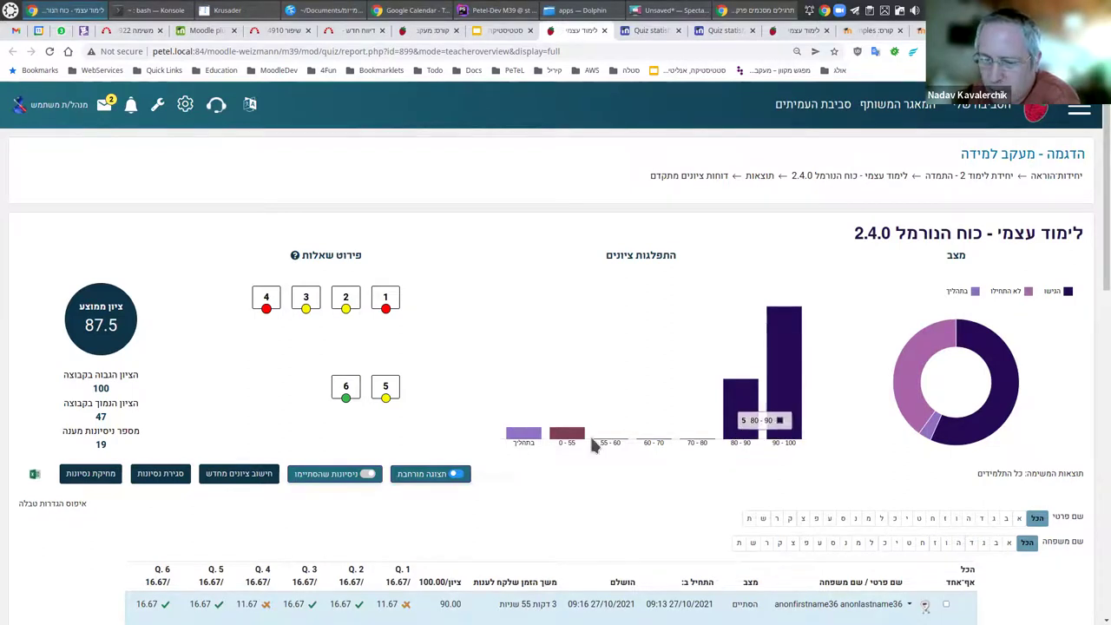
click(564, 434)
scroll(608, 417, down, 2)
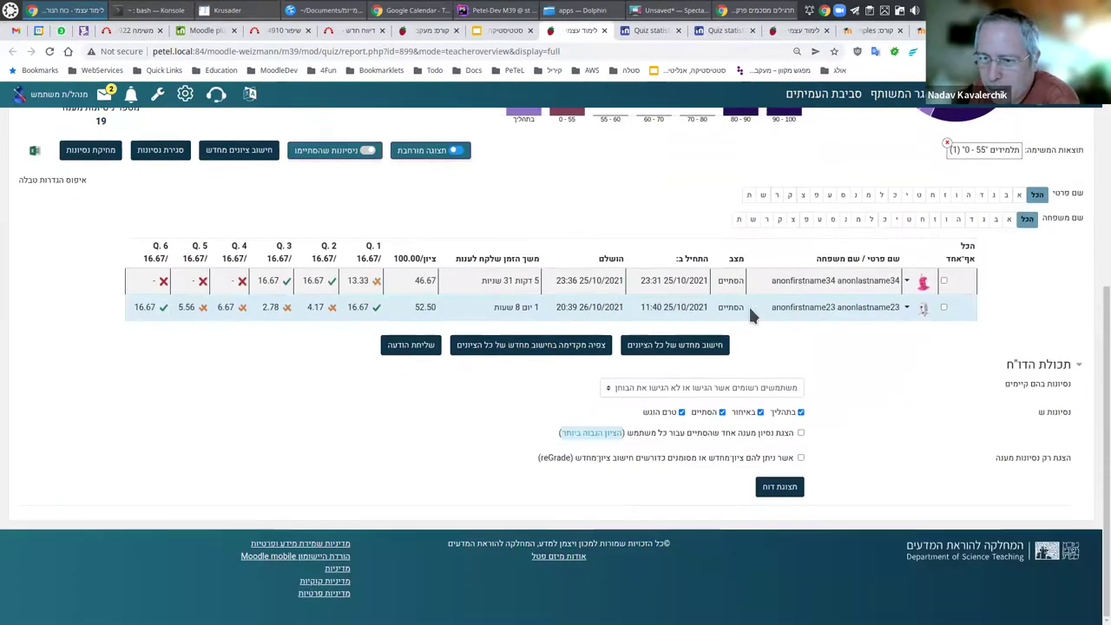
Select both listed attempts, bring up the message form for these students and cancel it without sending
click(944, 307)
click(944, 280)
click(410, 345)
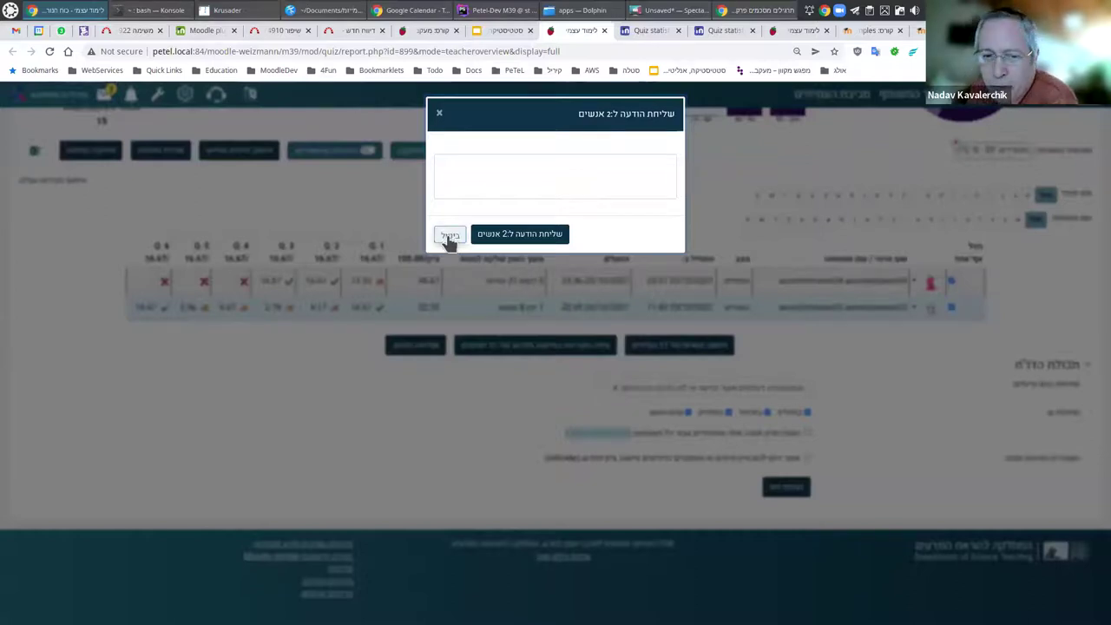
click(450, 238)
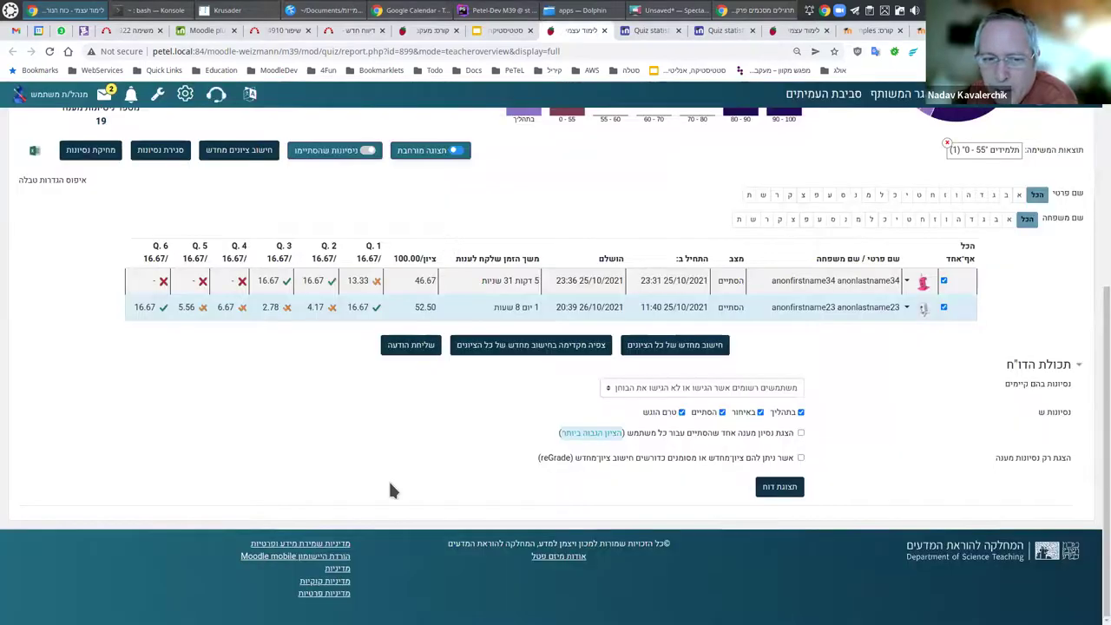
Filter the attempts table to the students who failed question 2 and view their results
scroll(388, 481, up, 5)
scroll(493, 468, up, 1)
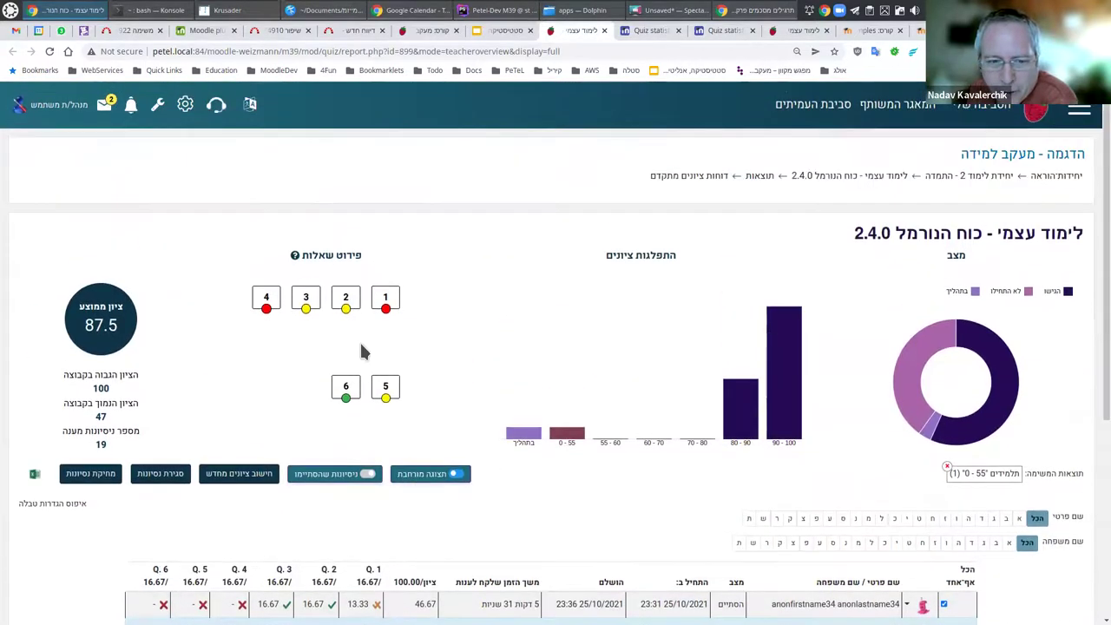
click(352, 302)
scroll(352, 302, down, 4)
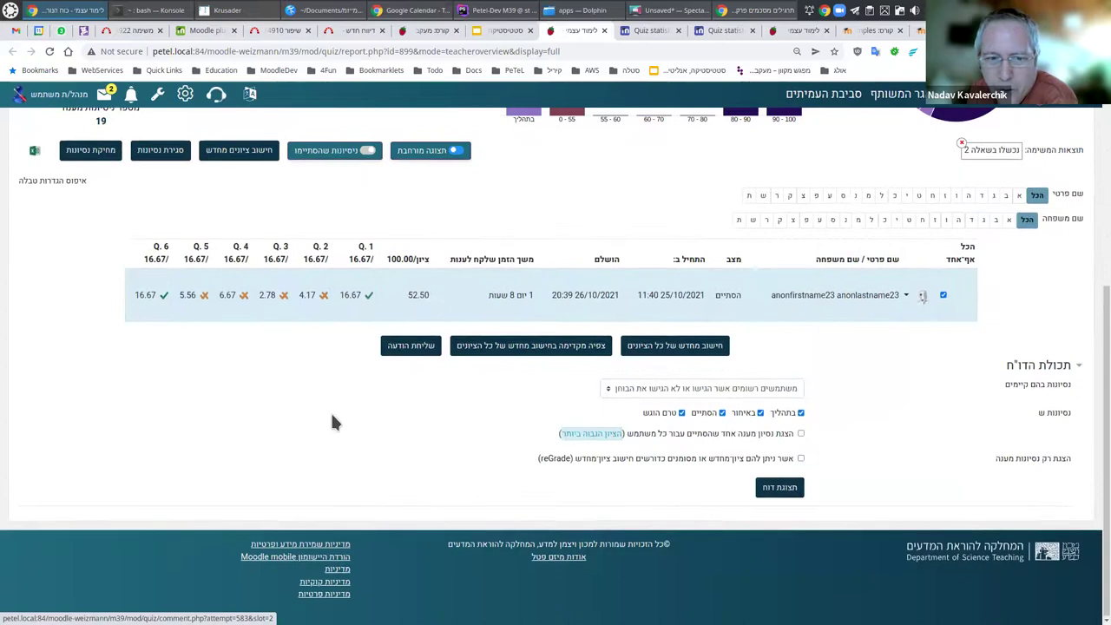
Filter the attempts table to the students who failed question 3 and view their results
scroll(331, 410, up, 3)
click(305, 169)
scroll(310, 174, down, 3)
scroll(371, 367, up, 3)
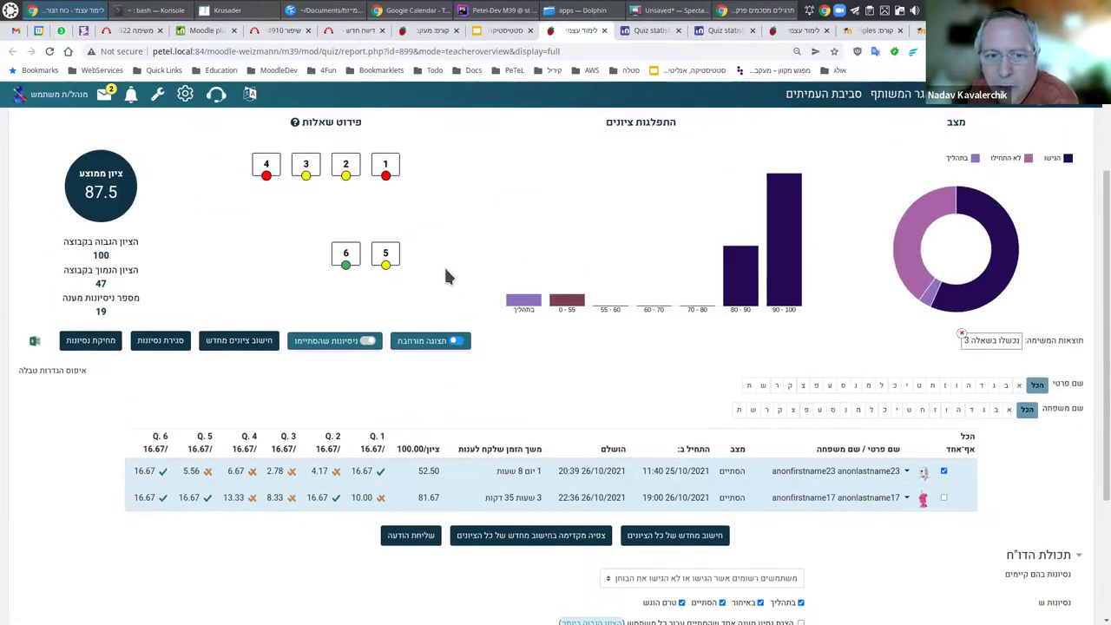
Filter the attempts table to the students who failed question 1 and review their attempts and scores
click(386, 167)
scroll(384, 168, down, 3)
scroll(392, 287, down, 2)
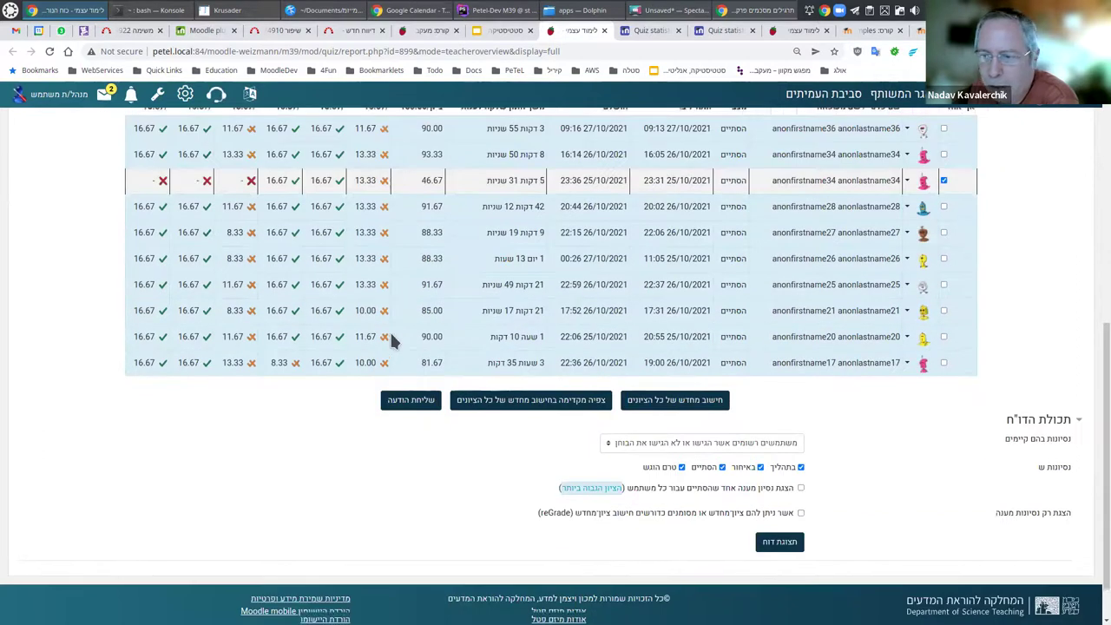
scroll(392, 287, up, 4)
scroll(825, 394, up, 2)
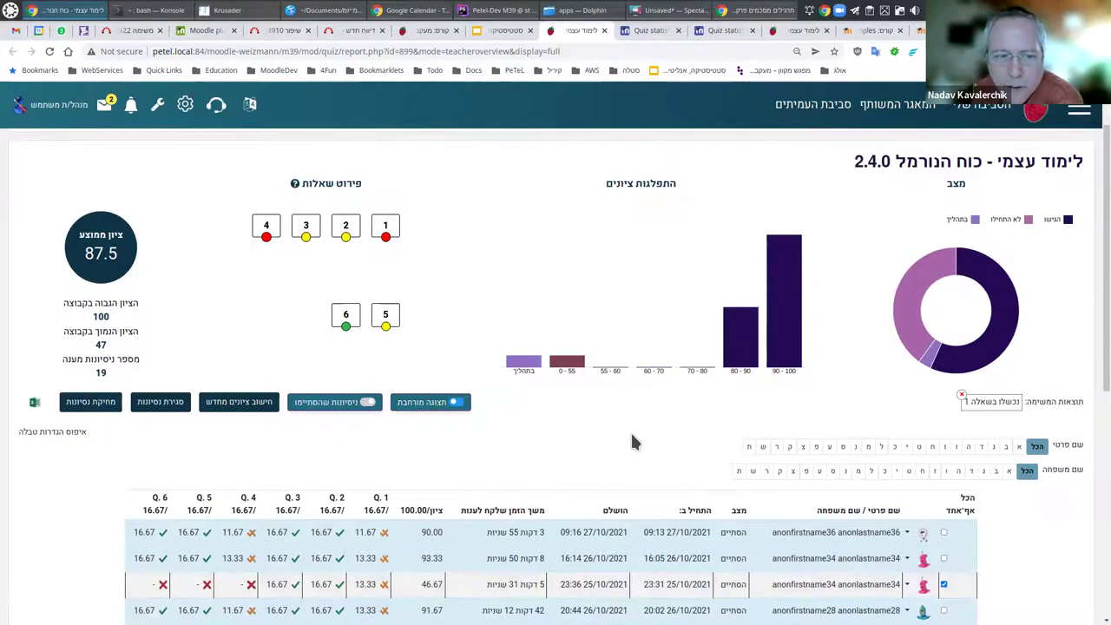
scroll(593, 439, down, 1)
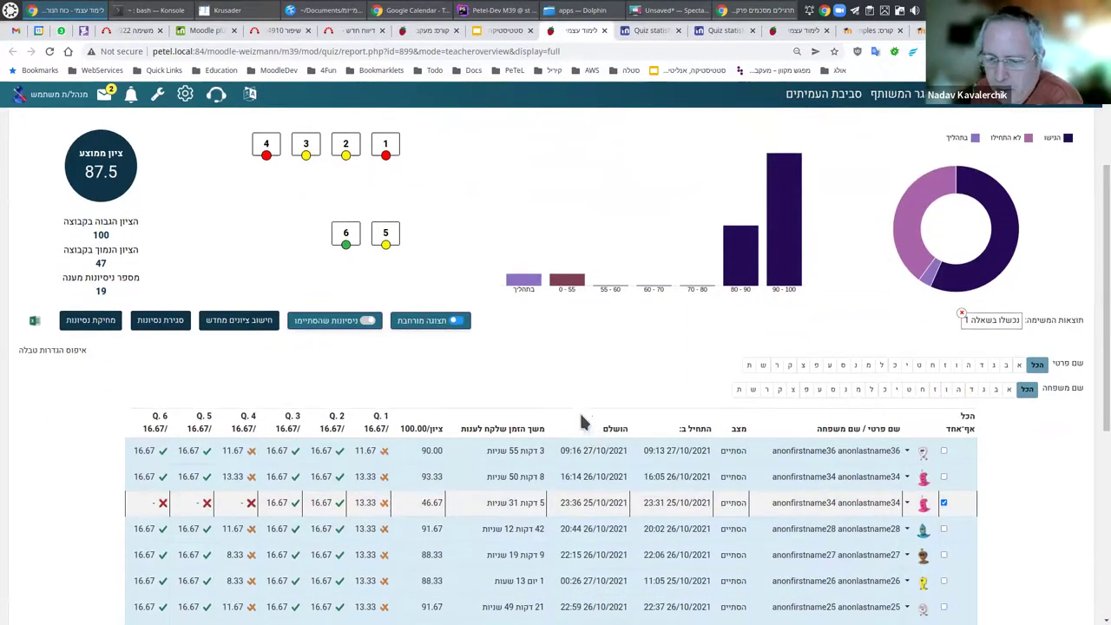
scroll(473, 470, down, 2)
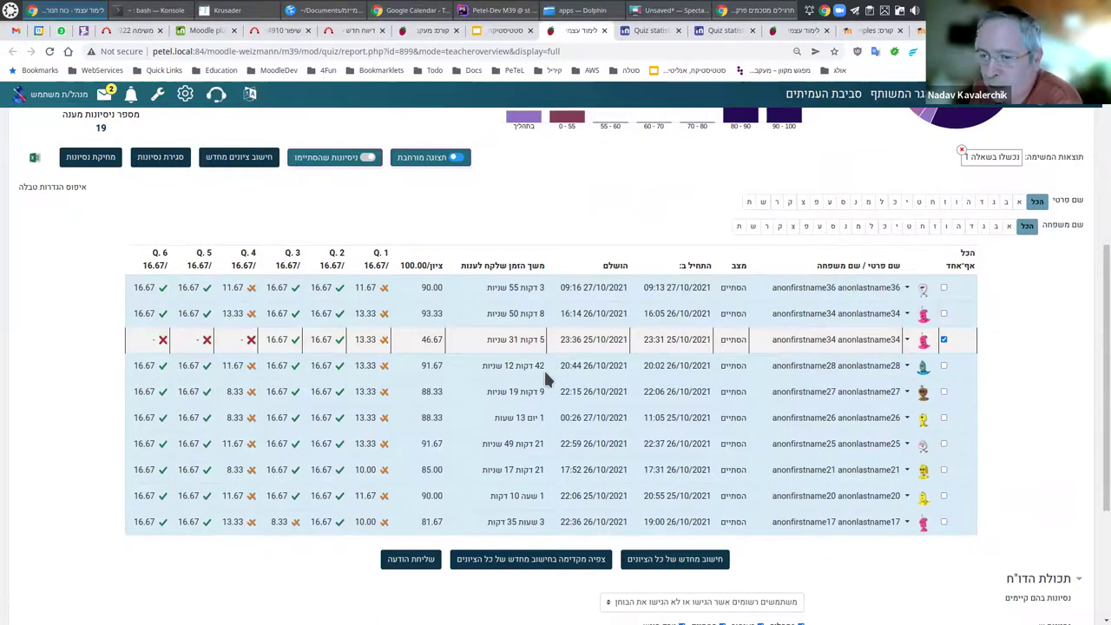
scroll(544, 368, up, 2)
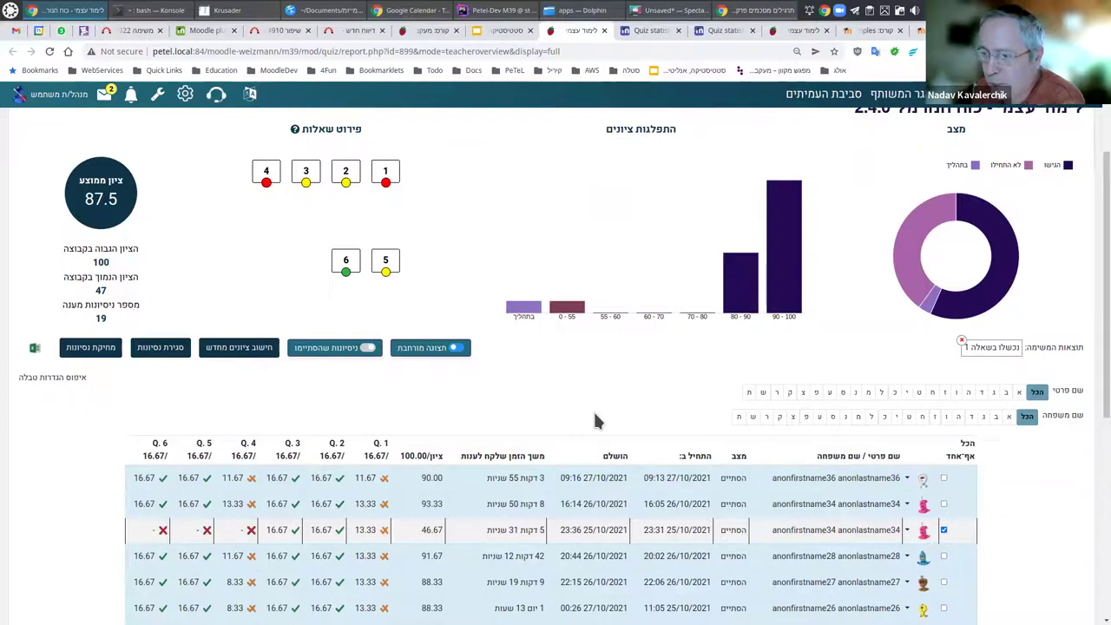
Return to the Google Slides presentation and open the Restriction by single quiz question plugin page linked from the box image
click(492, 33)
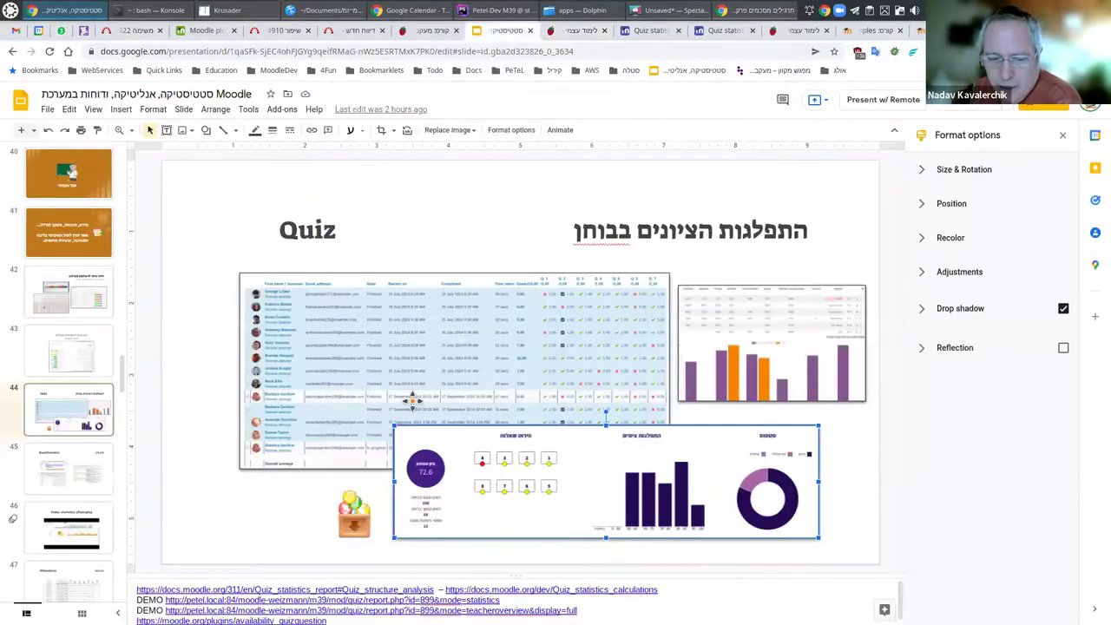
click(350, 515)
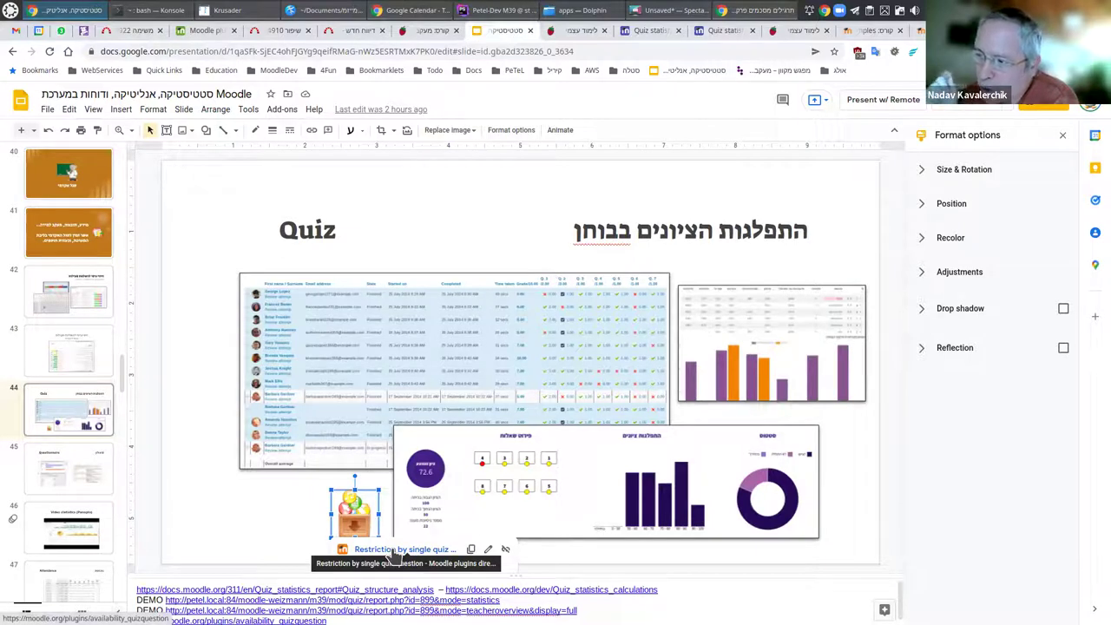
key(Escape)
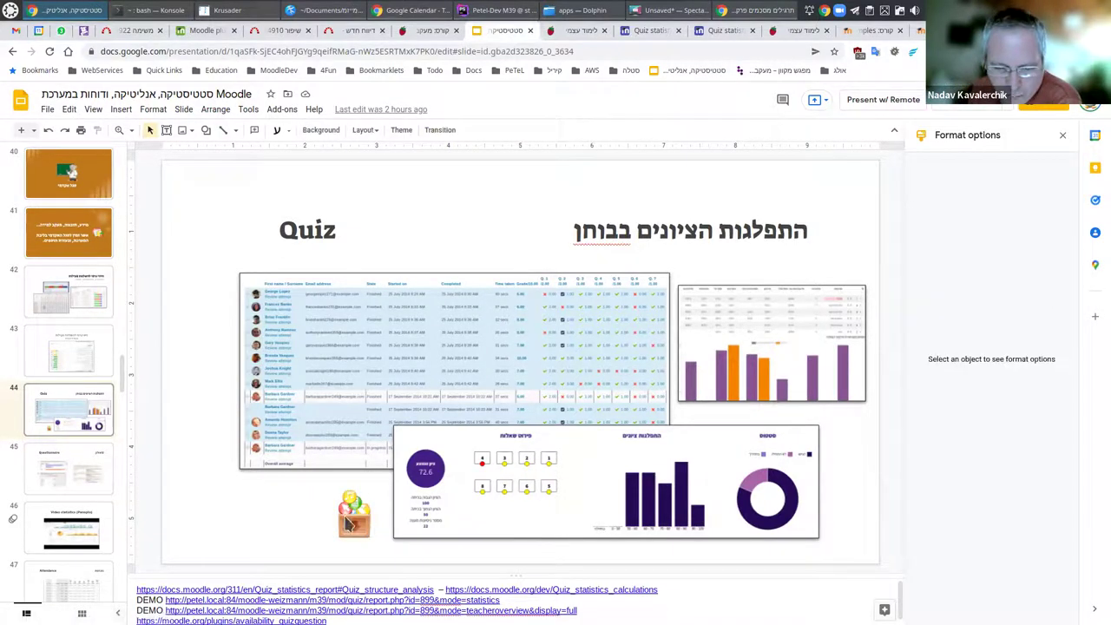
click(356, 517)
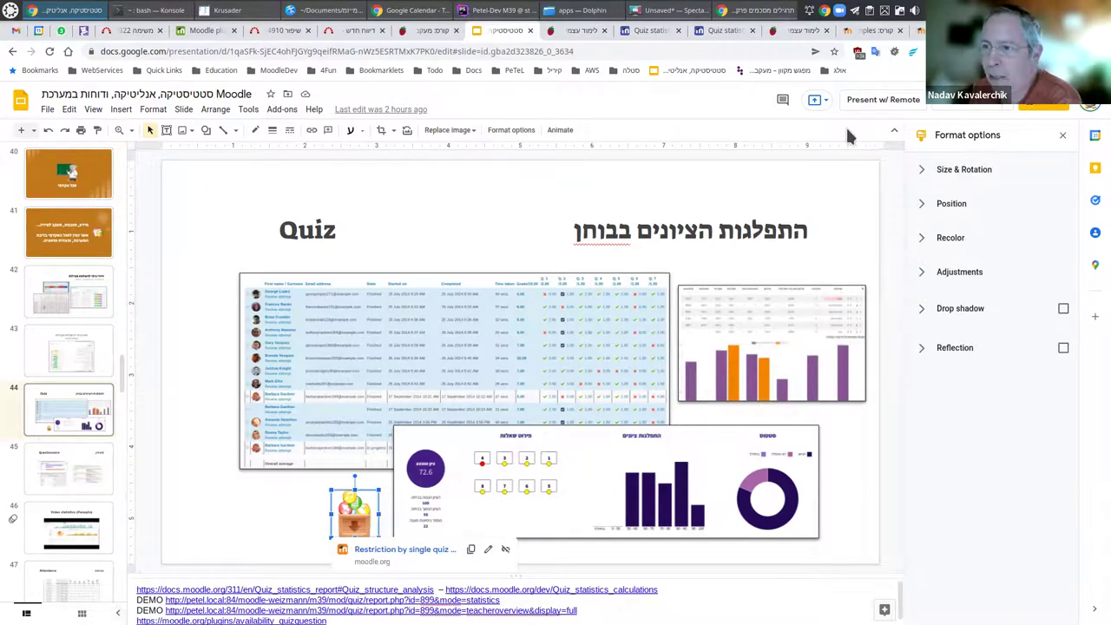
click(388, 549)
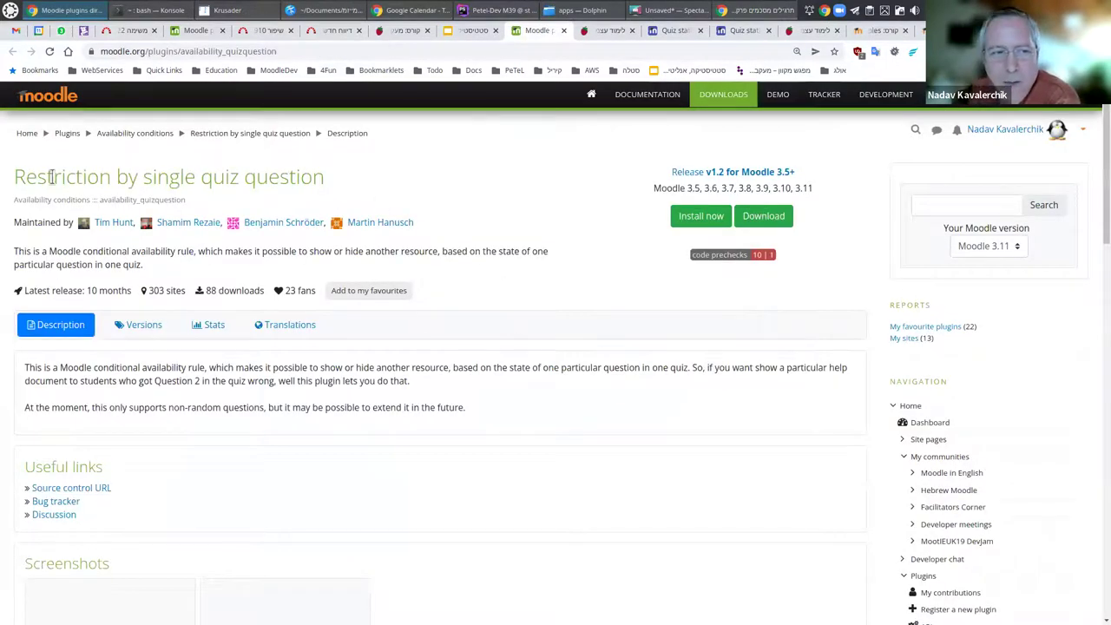
Highlight the plugin title "Restriction by single quiz question" on its page, clear the highlight and close the page
drag(16, 178, 348, 182)
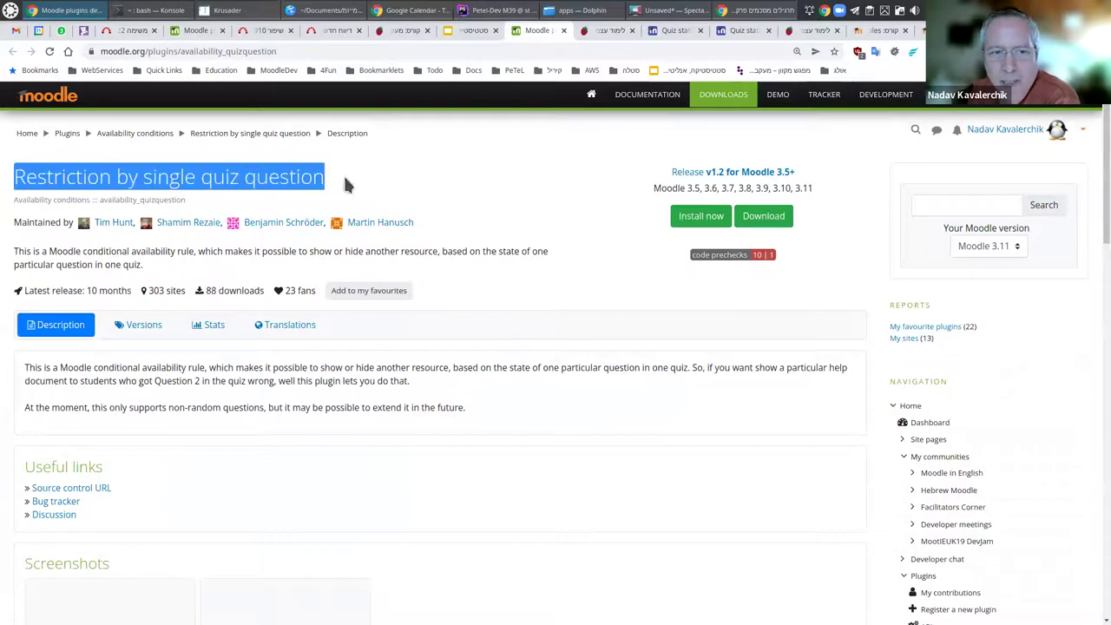
click(298, 177)
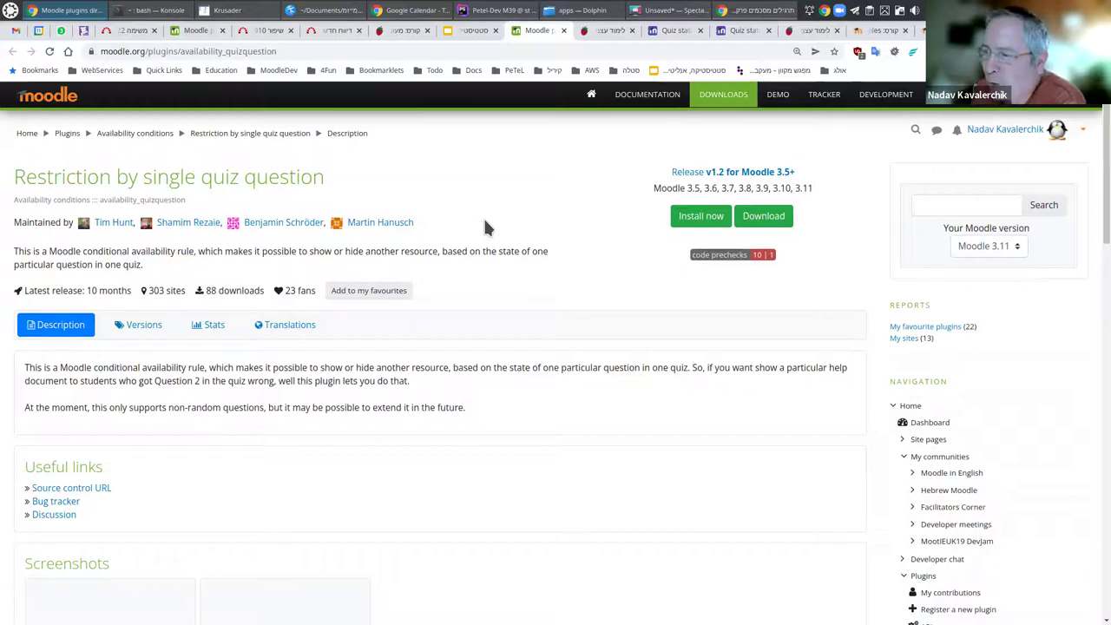
click(563, 30)
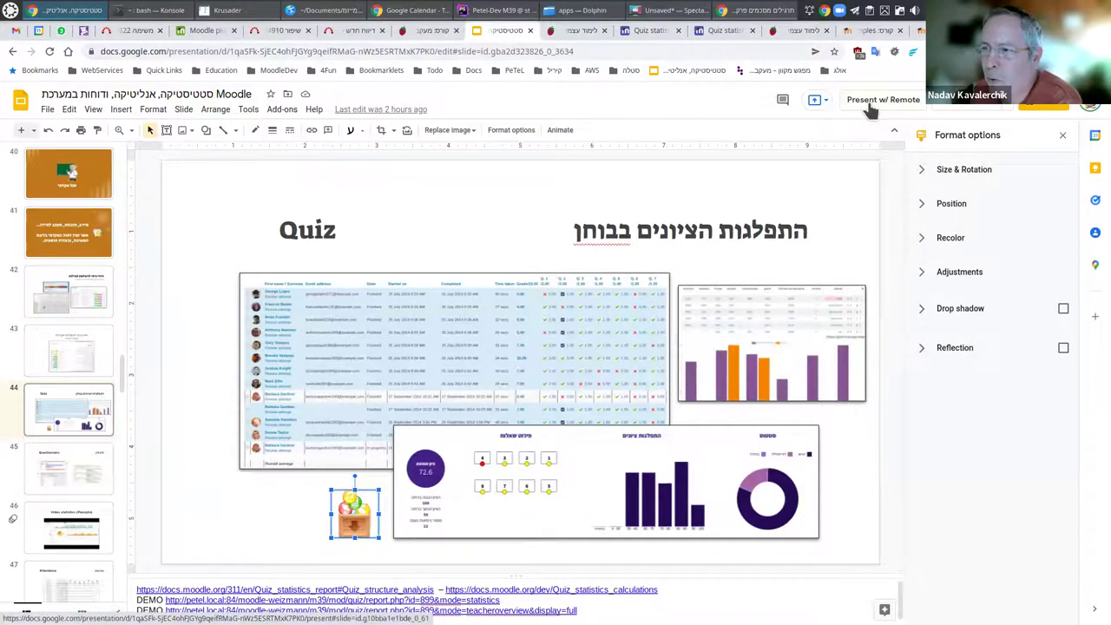
Start presenting from the Quiz slide and advance to the Questionnaire slide
click(956, 108)
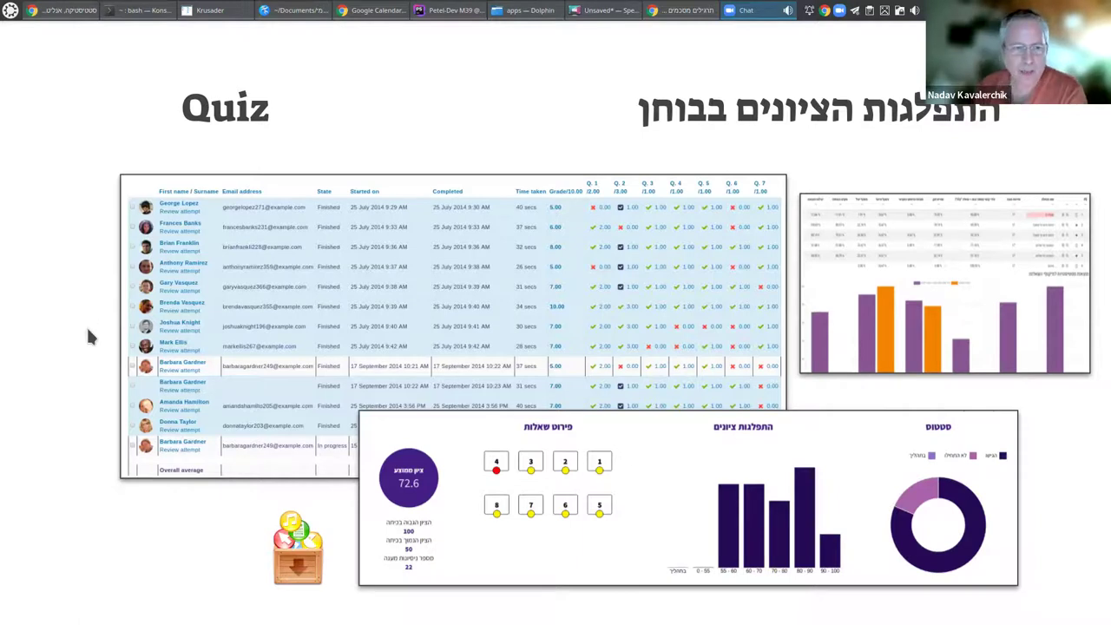
key(Right)
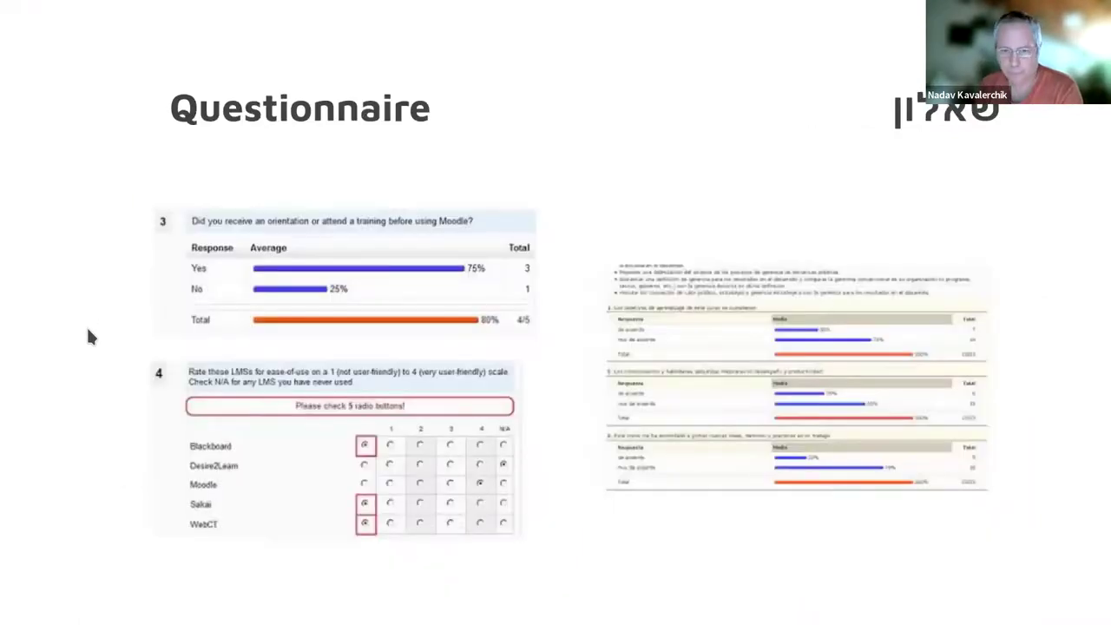
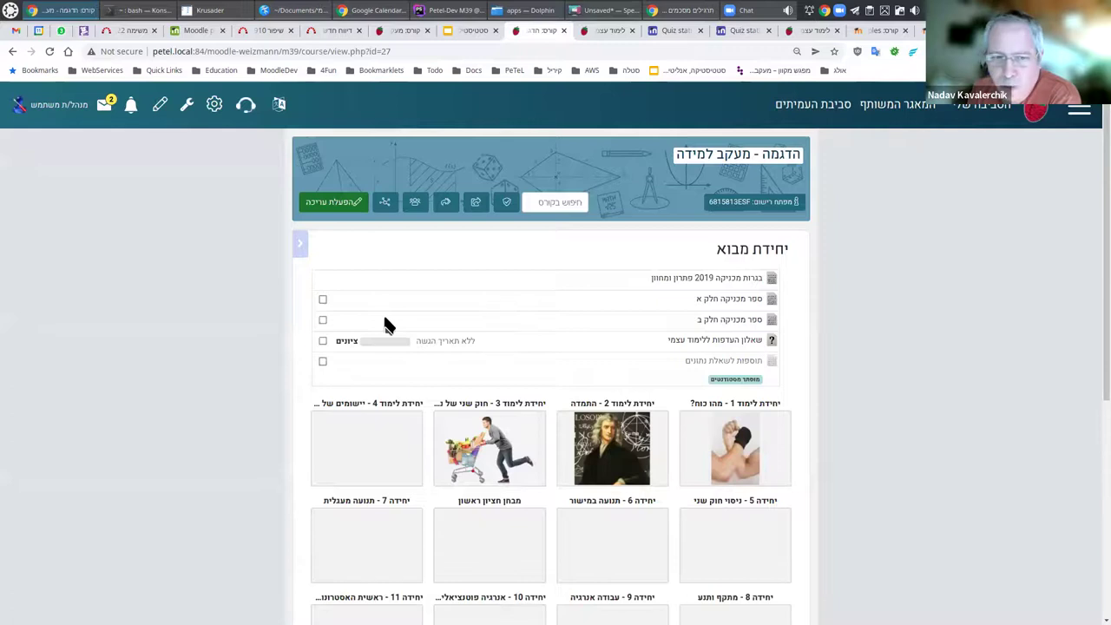
Expand the side blocks on the הדגמה - מעקב למידה course page to show its statistics and chart links
click(301, 244)
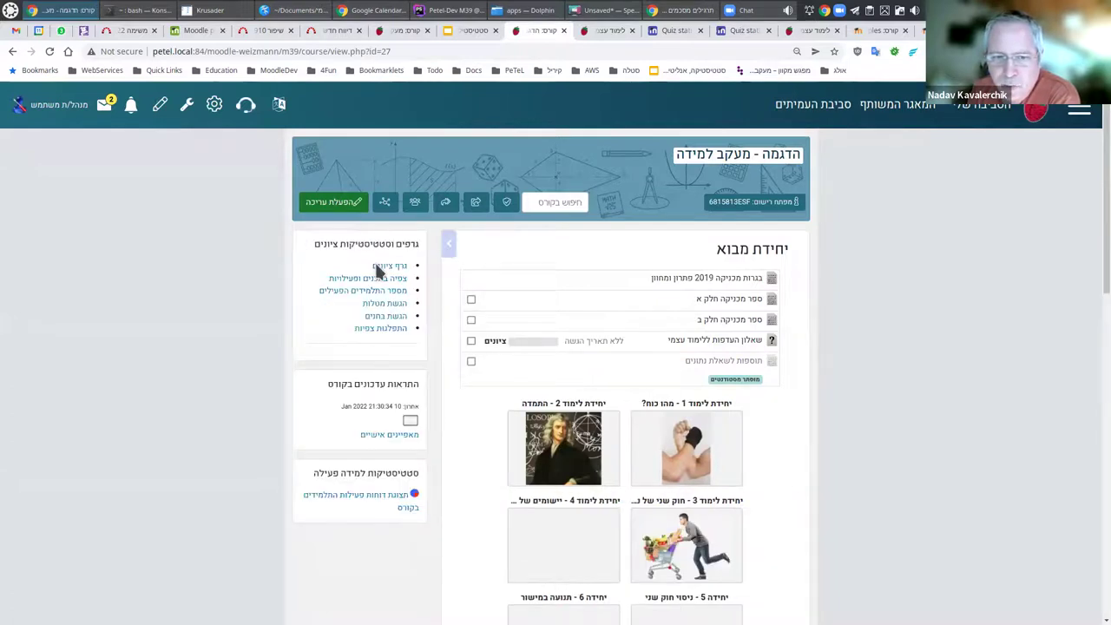
Highlight the גרפים וסטטיסטיקות ציונים block title and look through the site navigation drawer, closing it again
drag(418, 243, 306, 243)
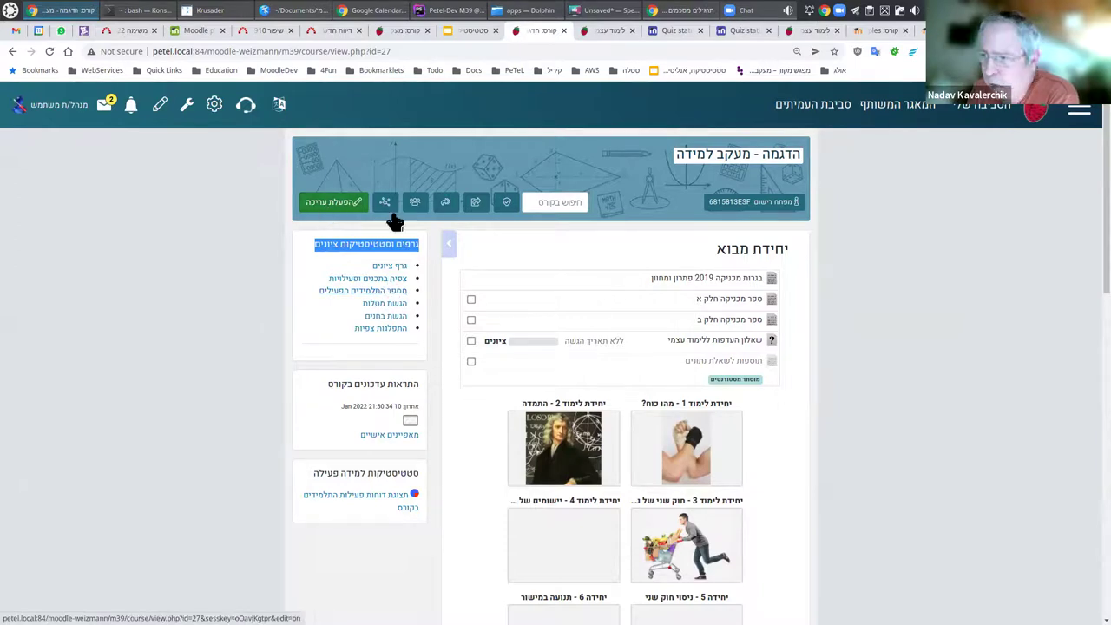
click(1078, 108)
scroll(1059, 509, down, 1)
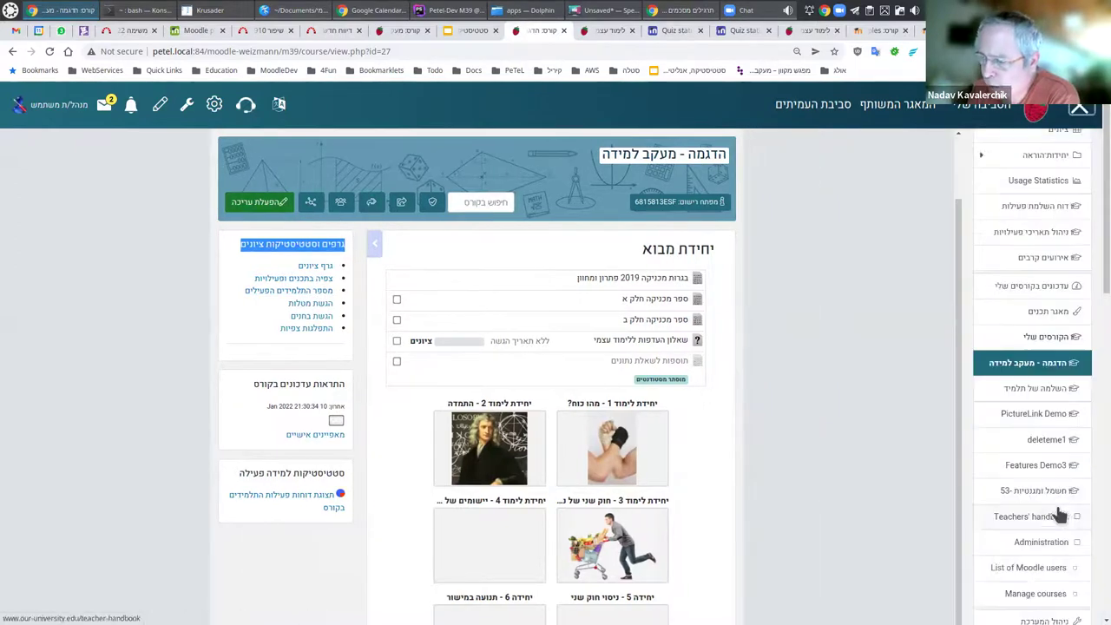
click(1078, 108)
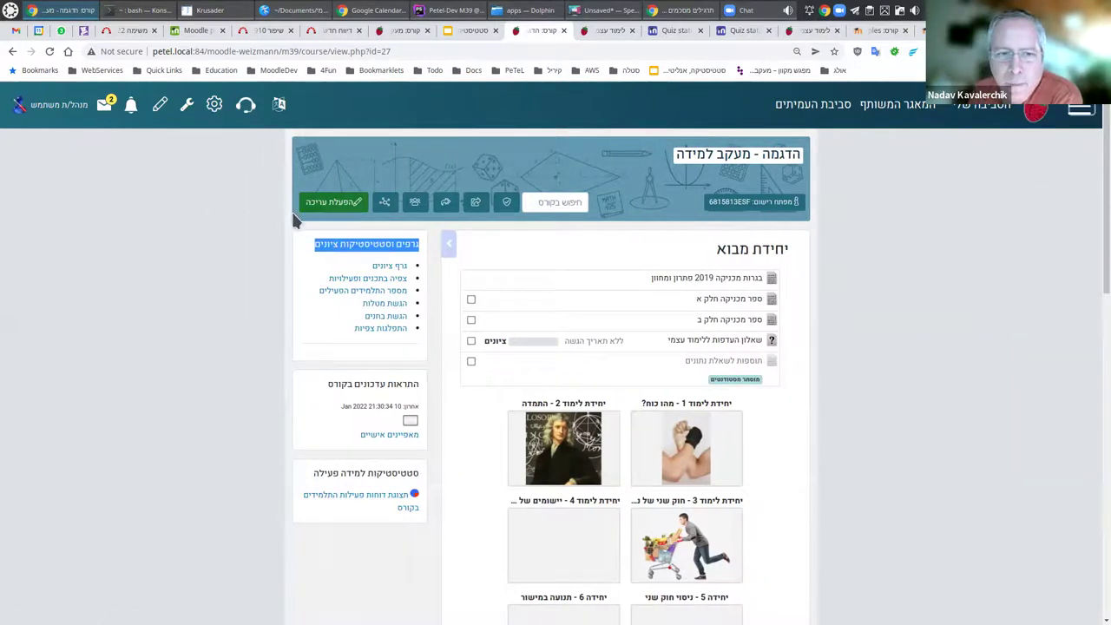
Open the grades chart (גרף ציונים) and add the first six listed activities to the graph
click(391, 266)
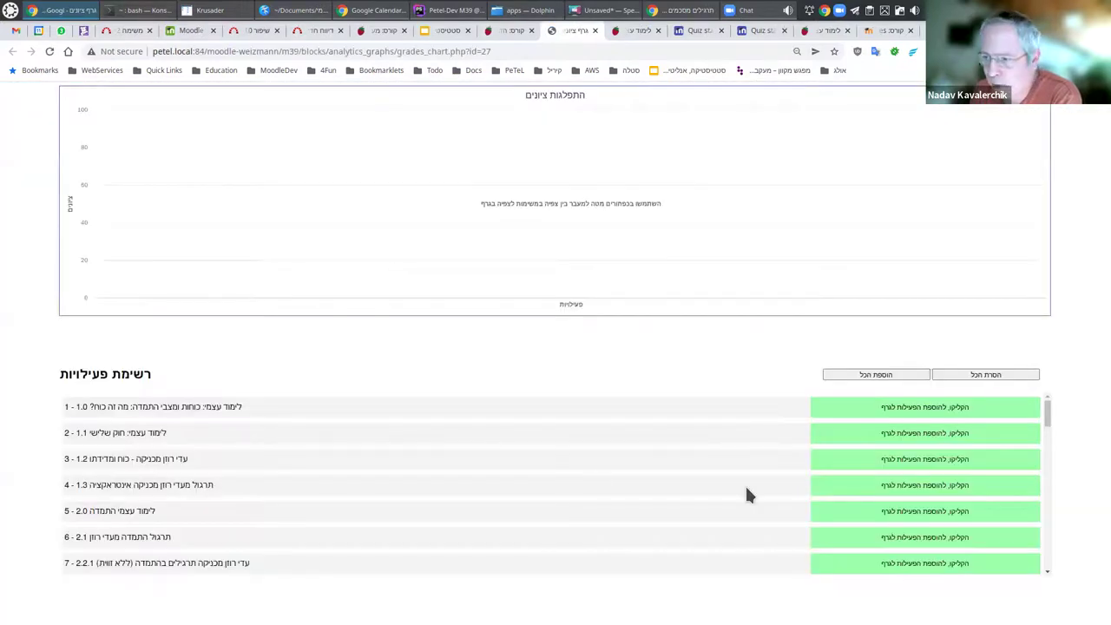
click(945, 409)
click(927, 434)
click(929, 460)
click(927, 485)
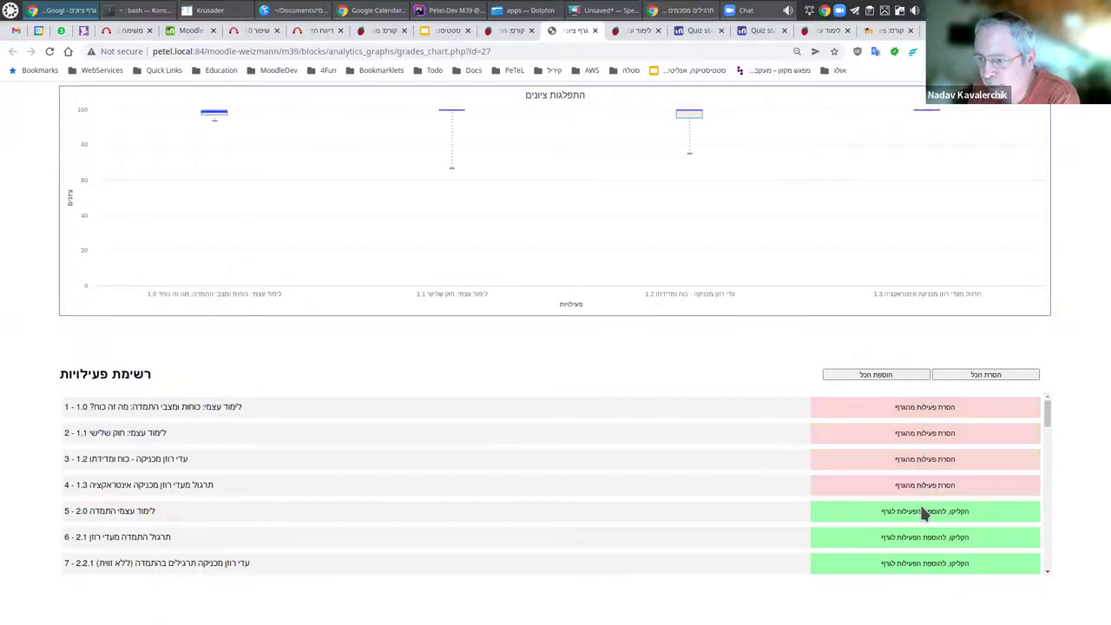
click(922, 513)
click(925, 537)
Add all remaining activities to the grade distribution graph, review it and close the chart
drag(1047, 424, 1046, 560)
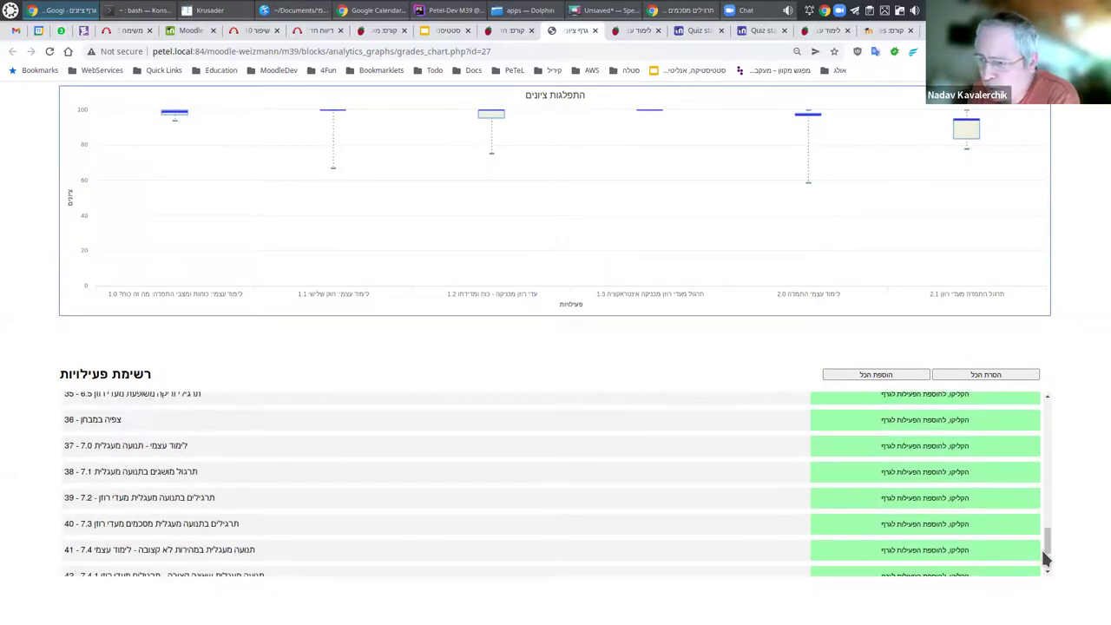
click(874, 378)
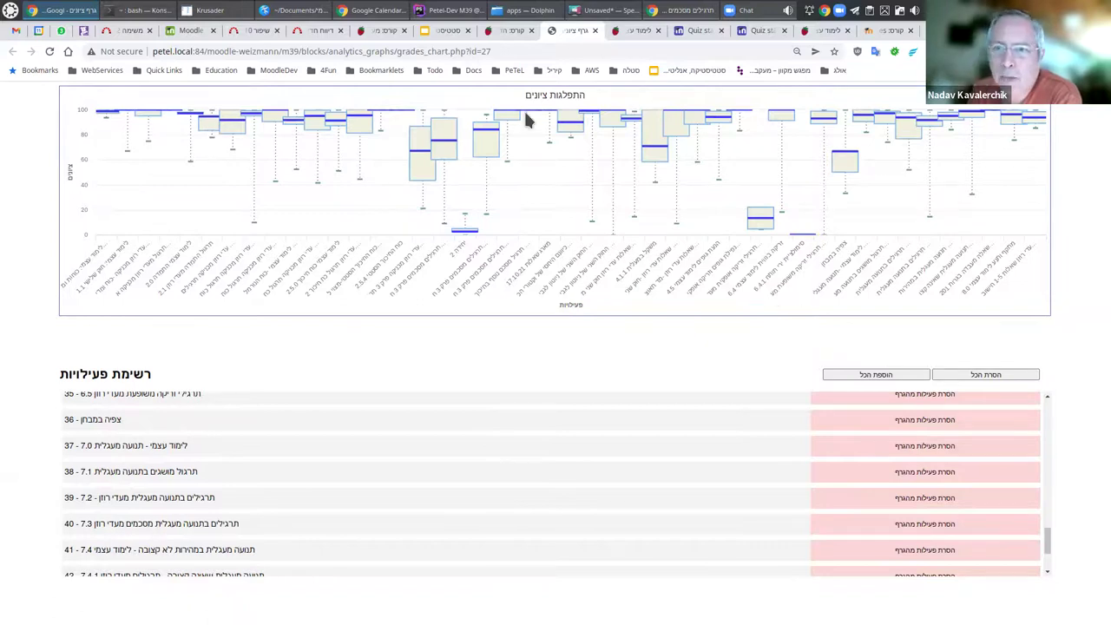
click(594, 31)
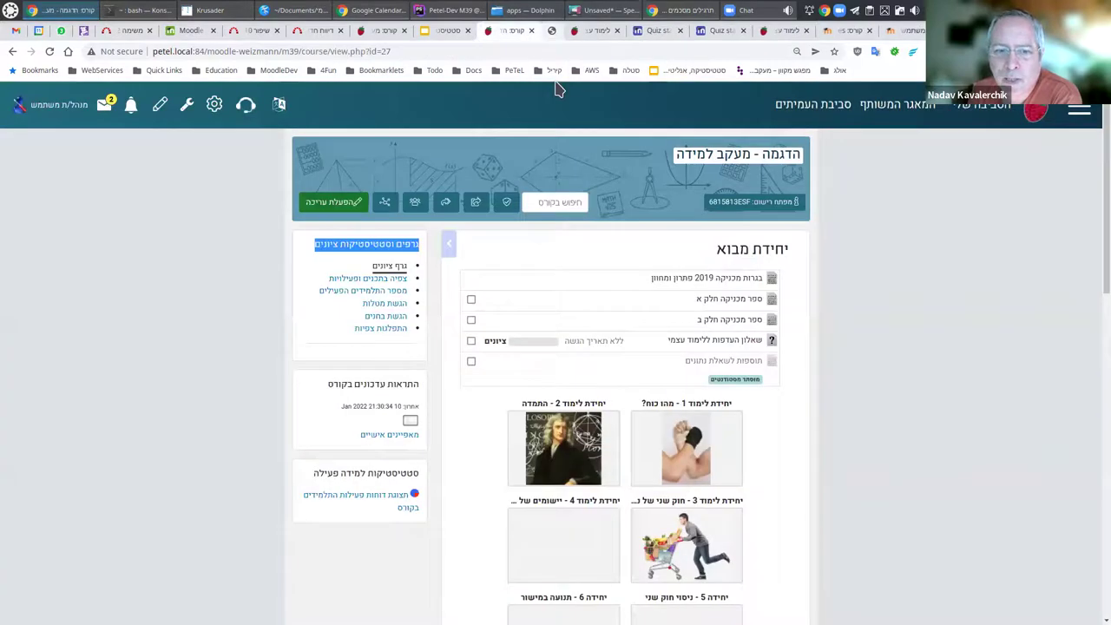
Generate the content and activity views chart with all activity types selected, look through its rows and close it
click(379, 283)
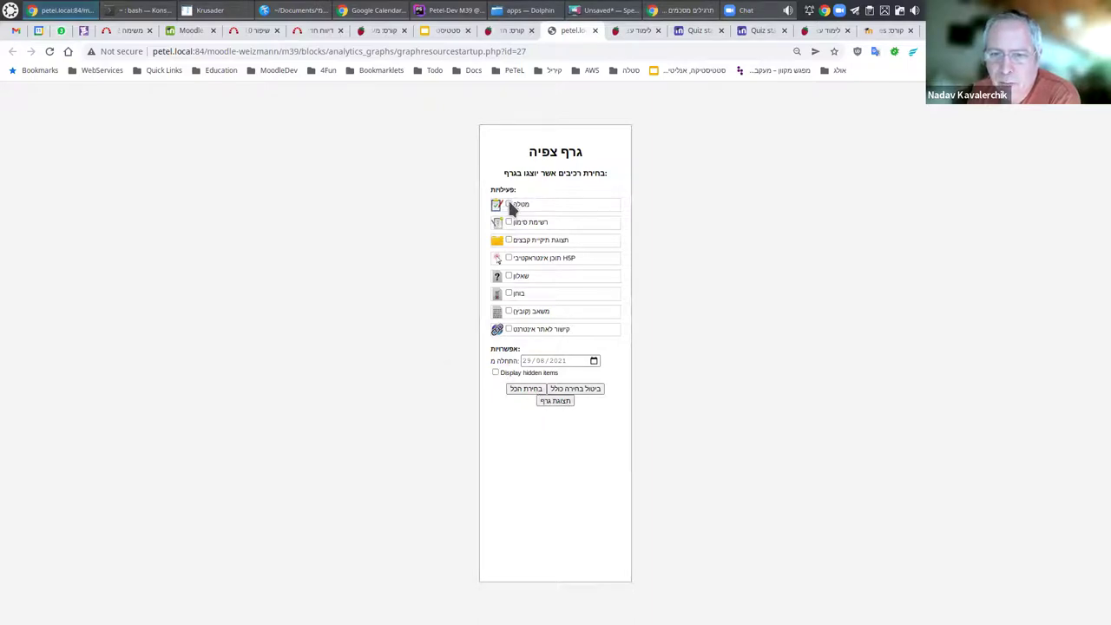
click(528, 390)
click(548, 402)
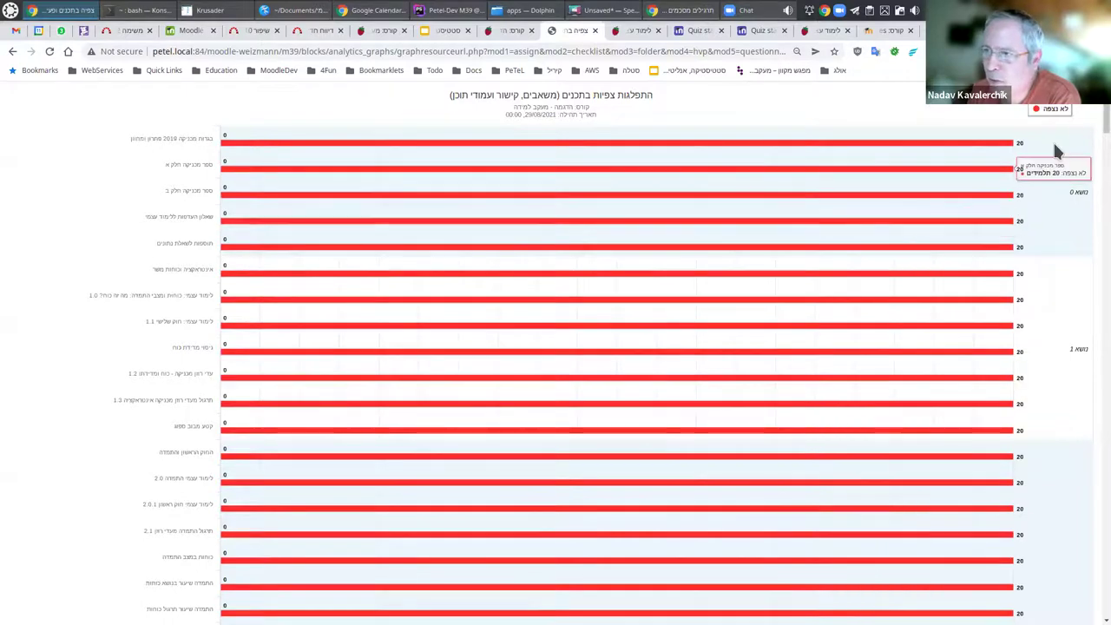
scroll(1086, 350, down, 20)
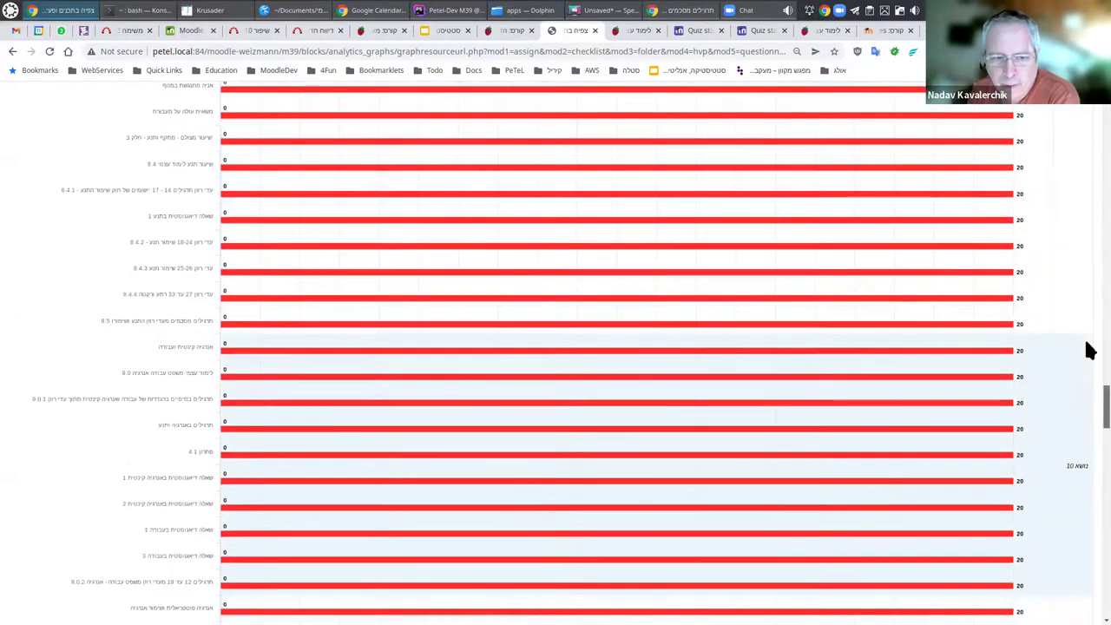
scroll(1091, 476, up, 20)
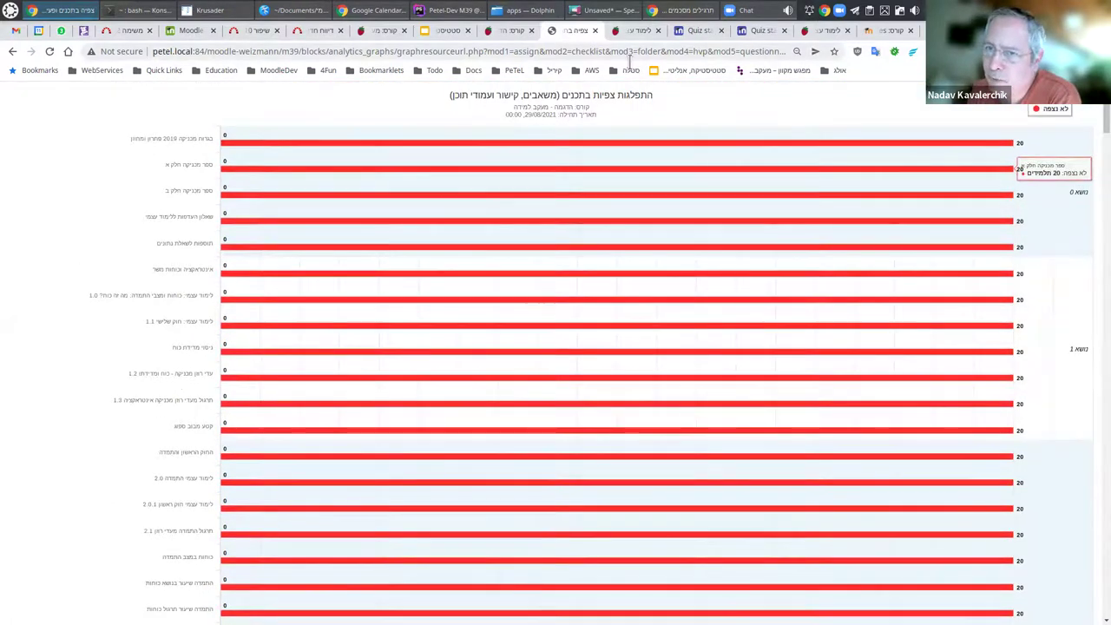
click(595, 31)
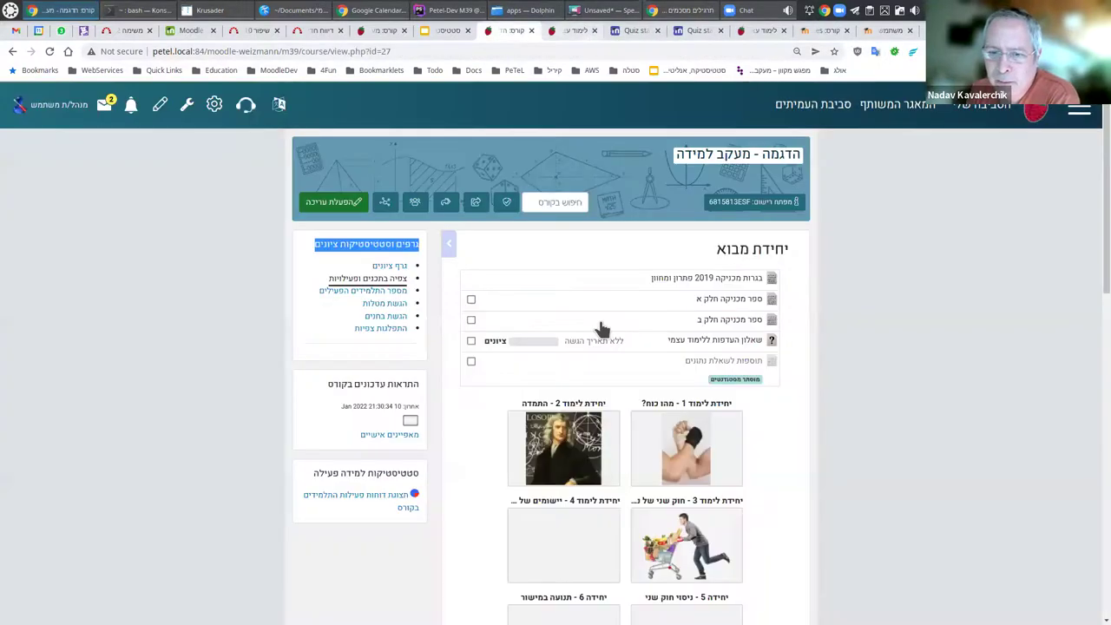
View the active students chart (מספר התלמידים הפעילים) of the הדגמה - מעקב למידה course and close it
click(376, 292)
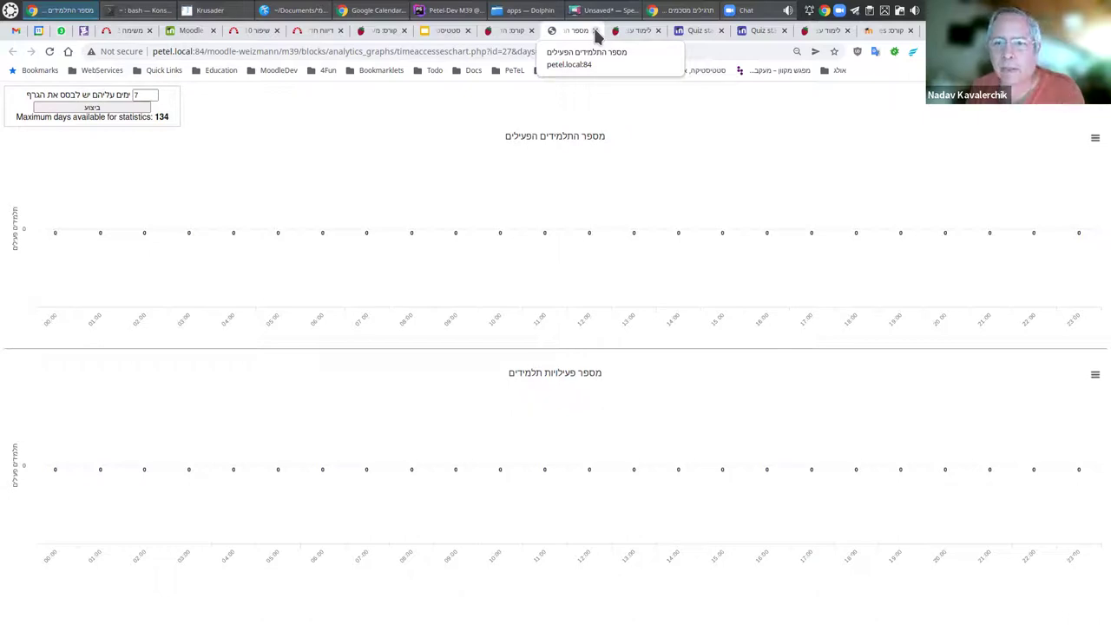
click(595, 31)
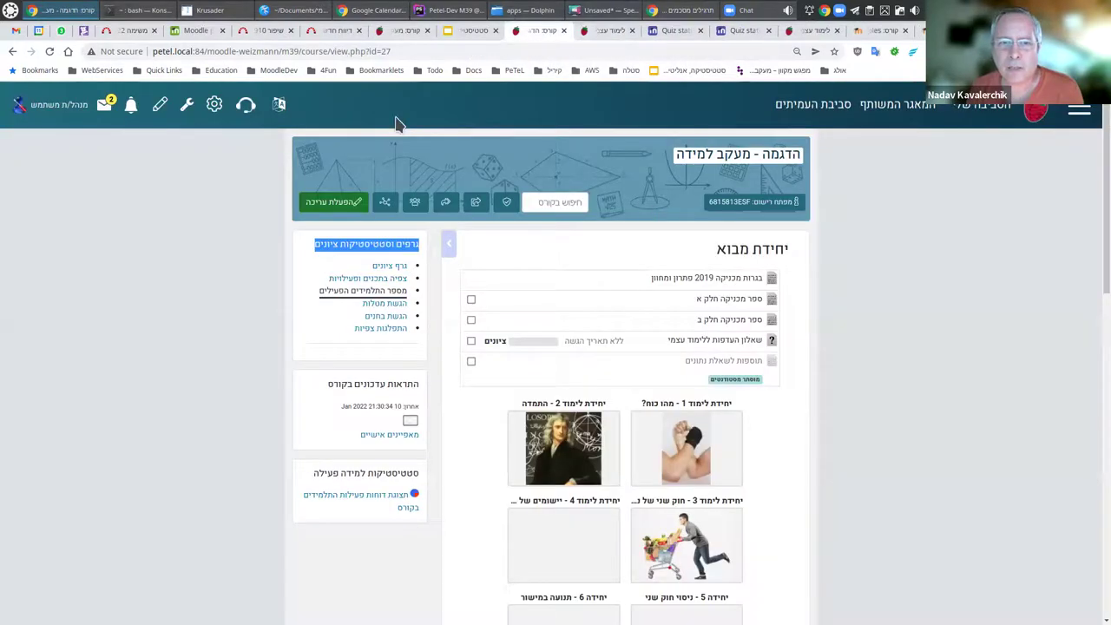
Try to load the course with id 28 through the page address, and return to the previous course page
click(474, 49)
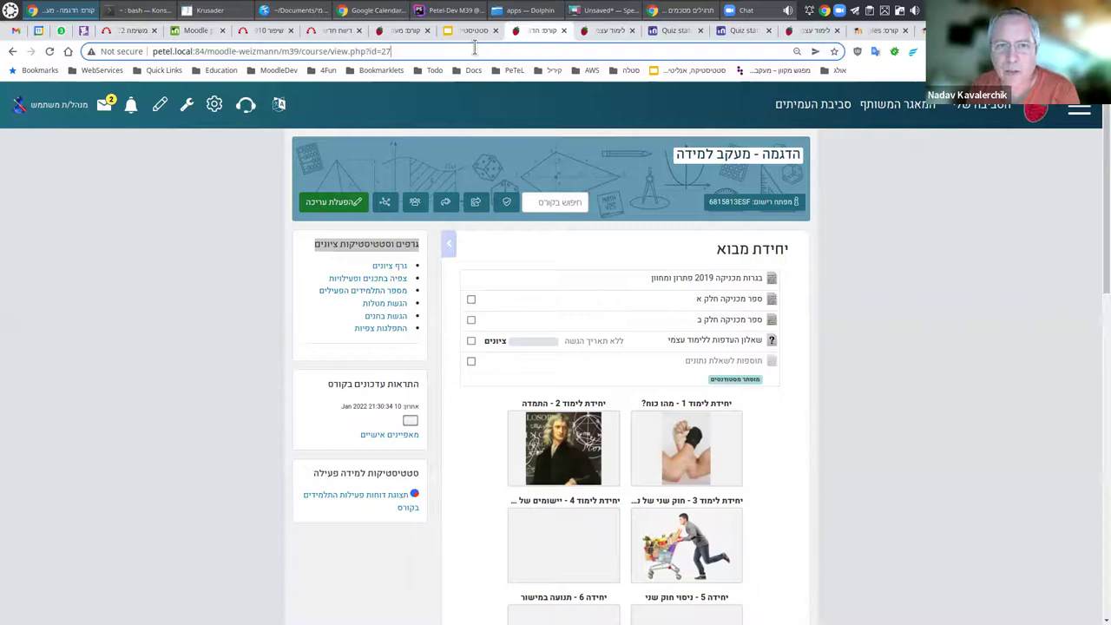
key(BackSpace)
text(8)
key(Return)
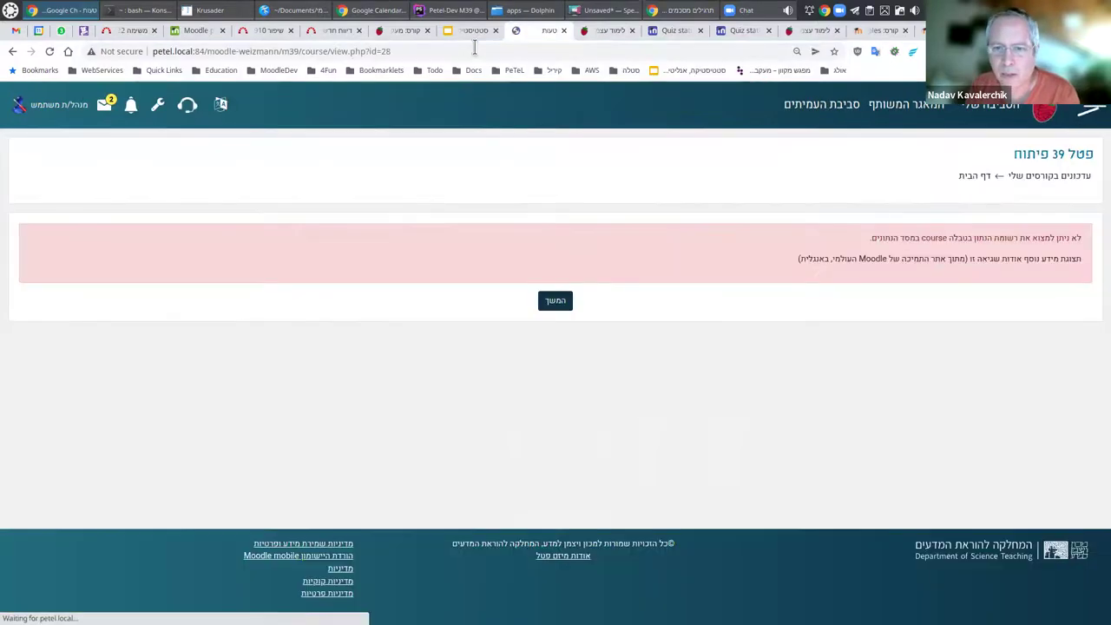
click(12, 52)
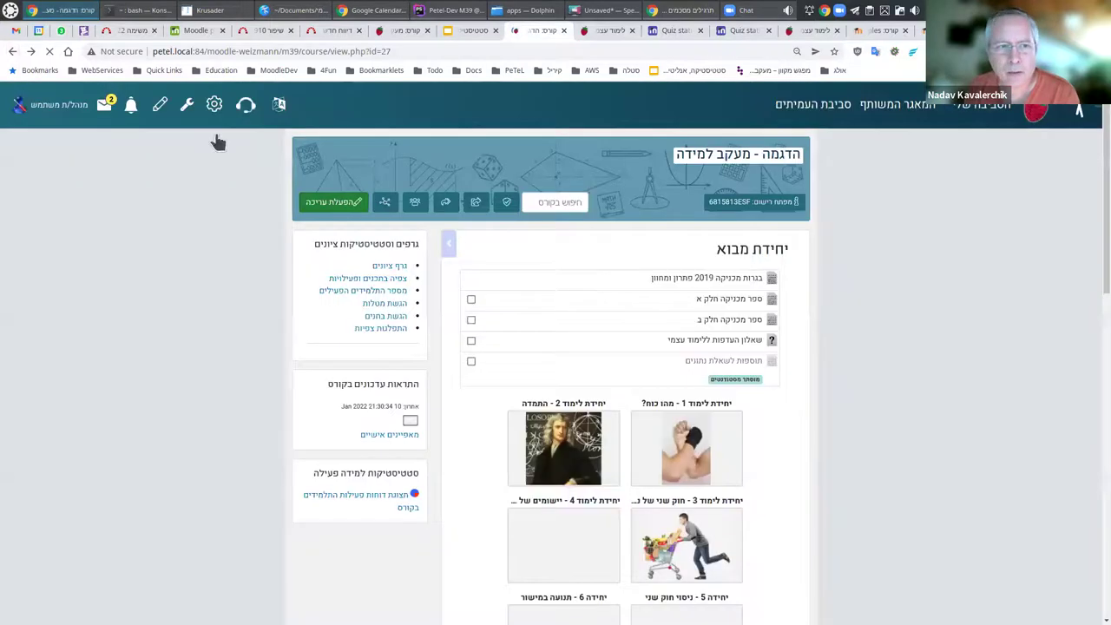
Open the course מעקב למידה מתקדם from the מרחבי מורים category in the site's course management
click(187, 108)
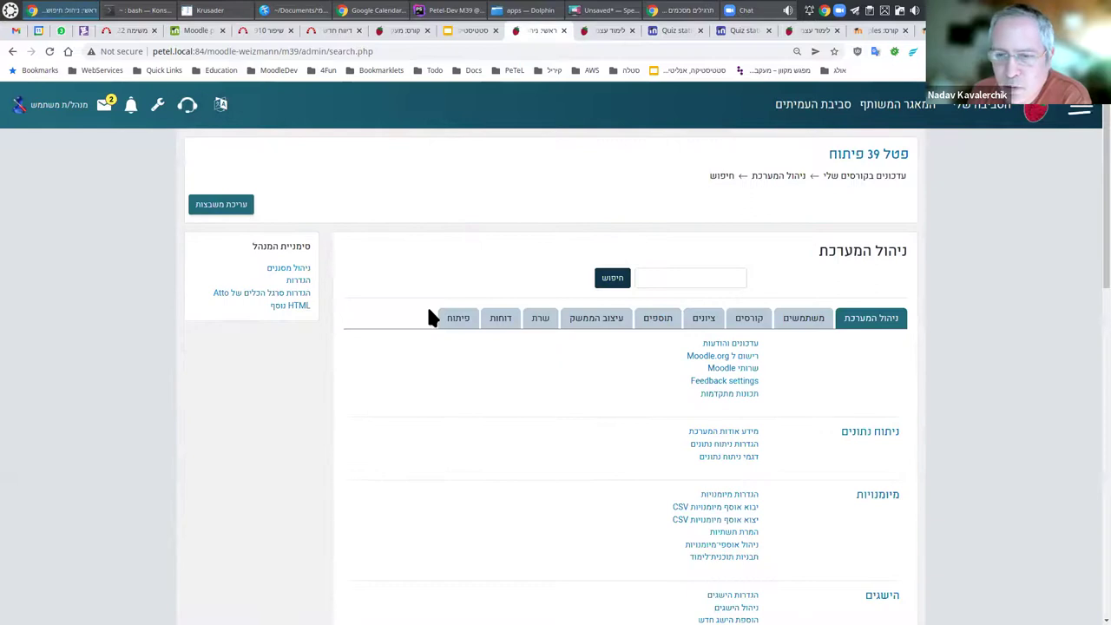
click(752, 326)
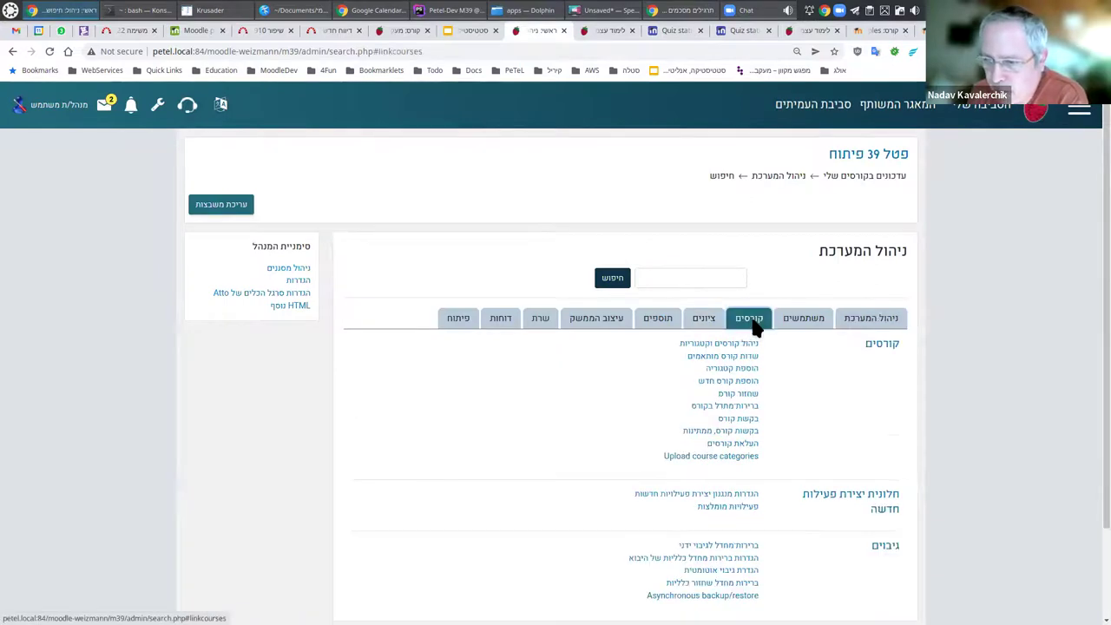
click(746, 345)
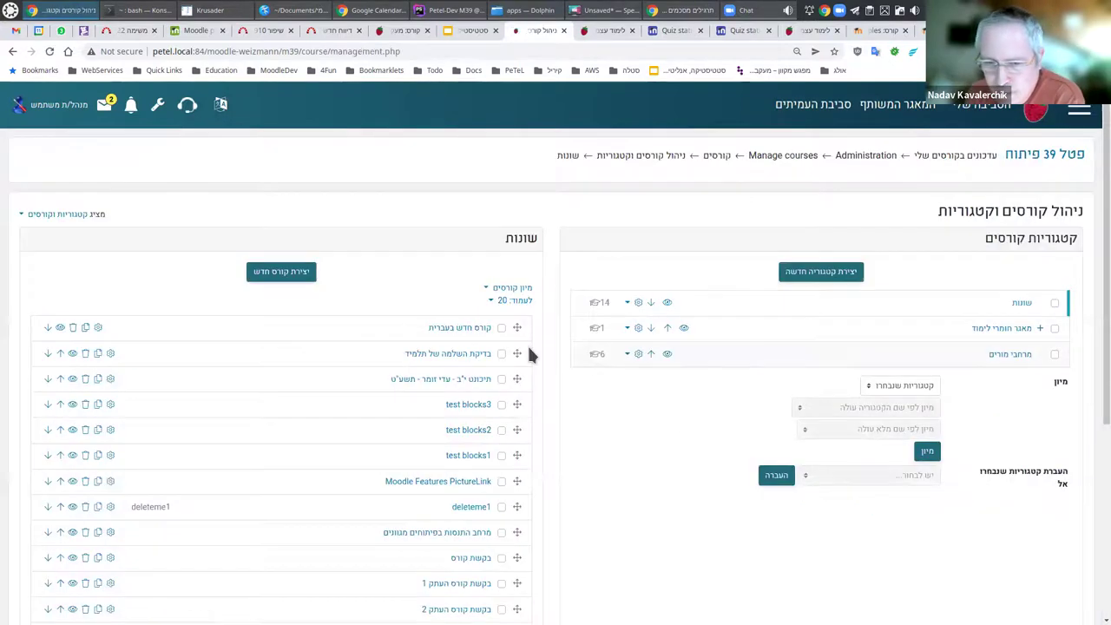
click(1017, 363)
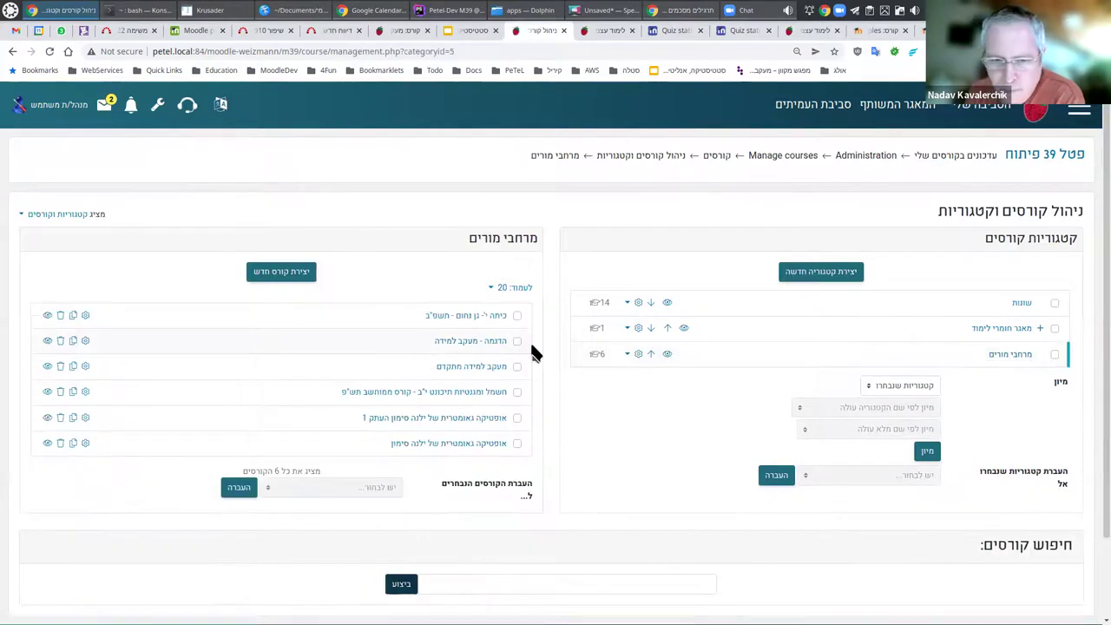
click(474, 369)
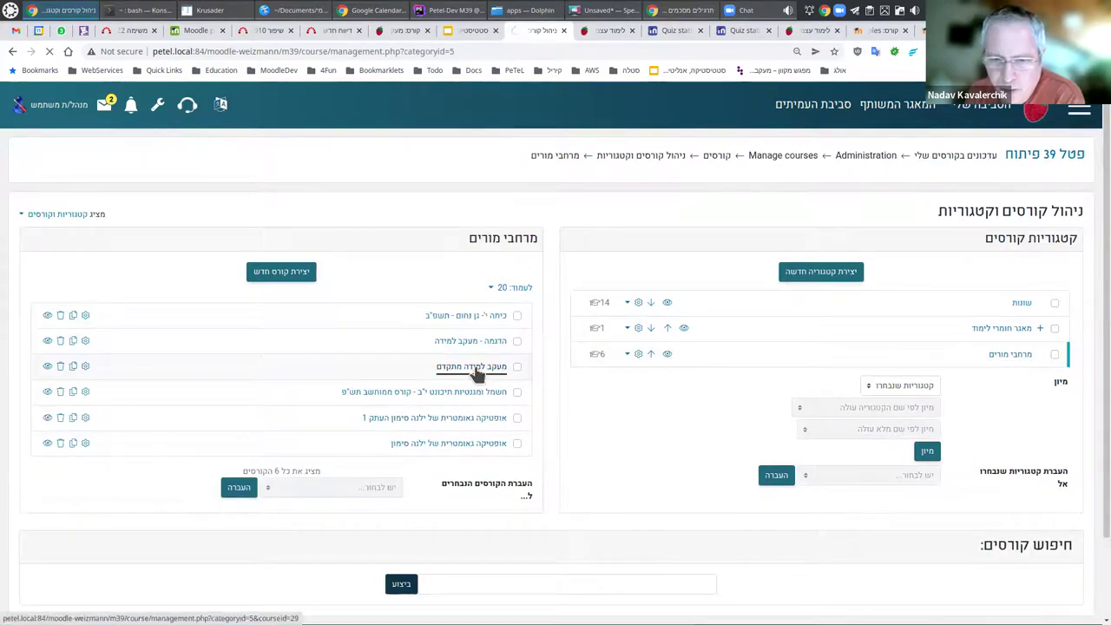
click(292, 284)
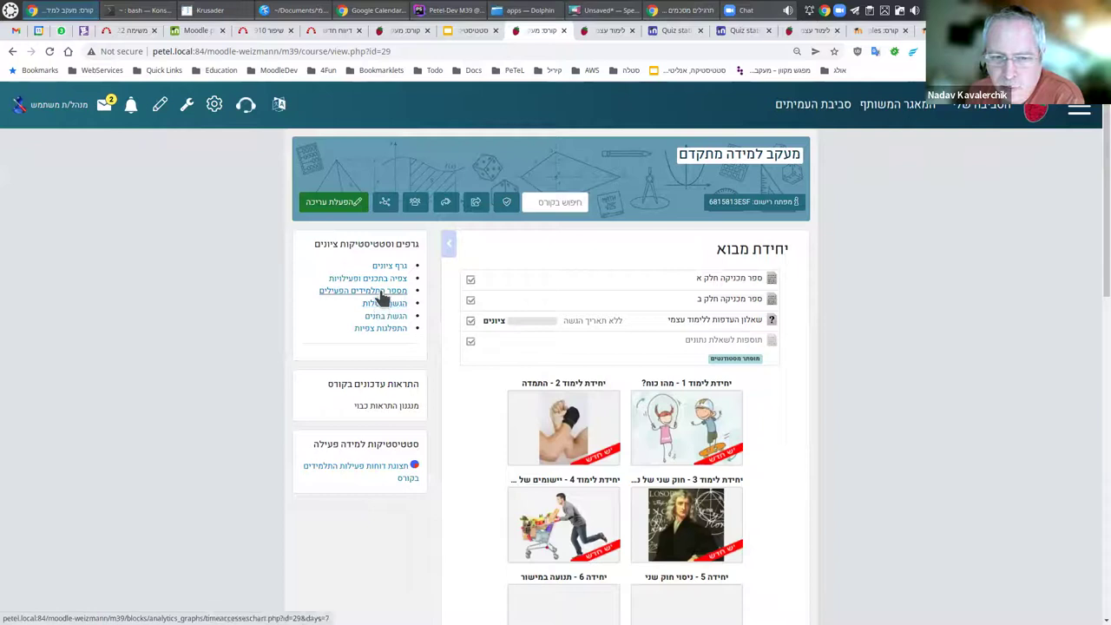
Examine the hourly active students and student activity charts of the מעקב למידה מתקדם course, and close them
click(381, 291)
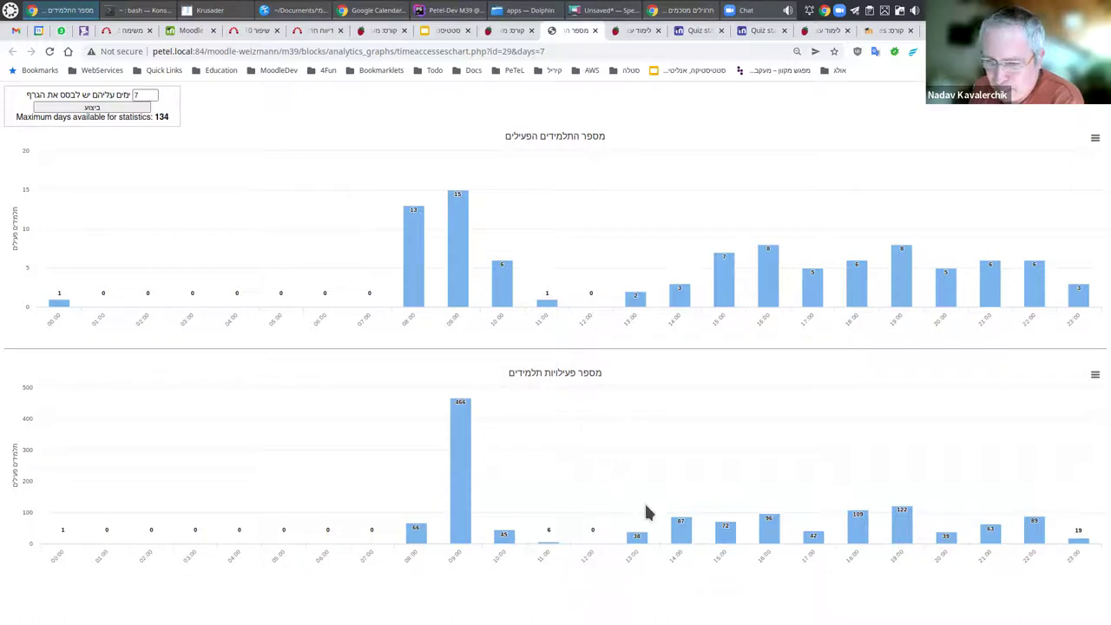
mouse_move(723, 289)
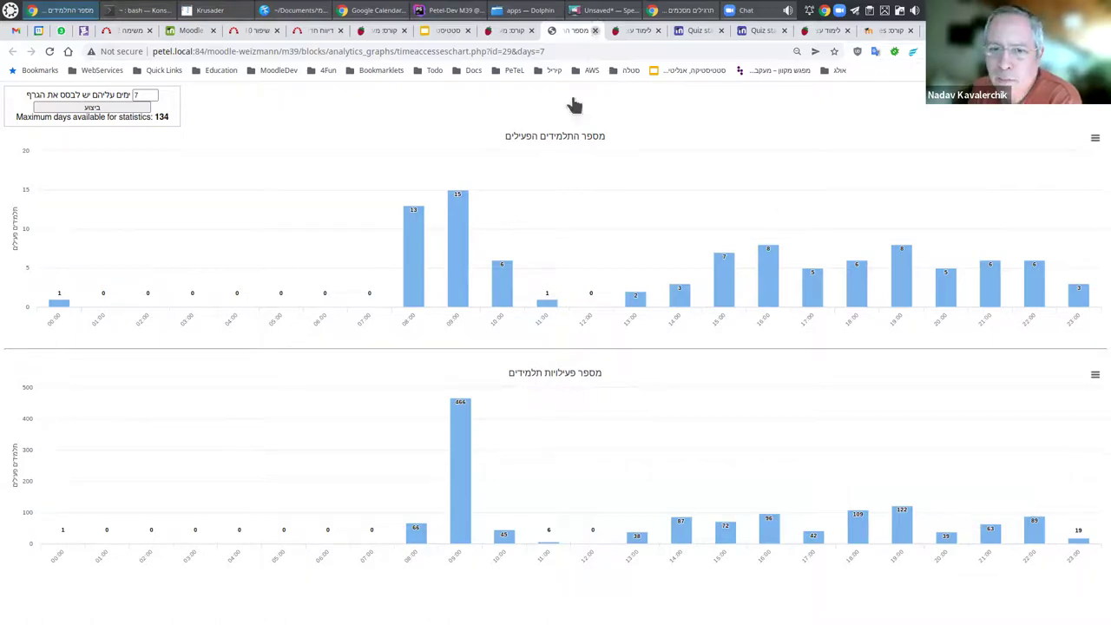
click(595, 30)
Examine the assignment submissions chart, view the message form for non-submitters of the ניסוי גילוי חוק שני assignment, and close both
click(387, 302)
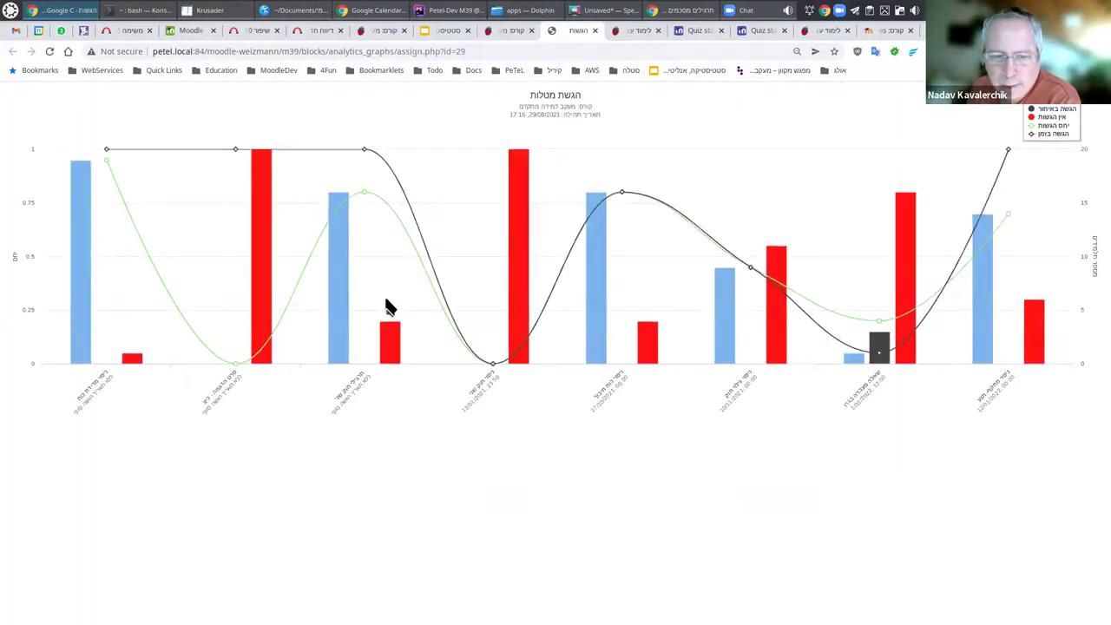
mouse_move(340, 314)
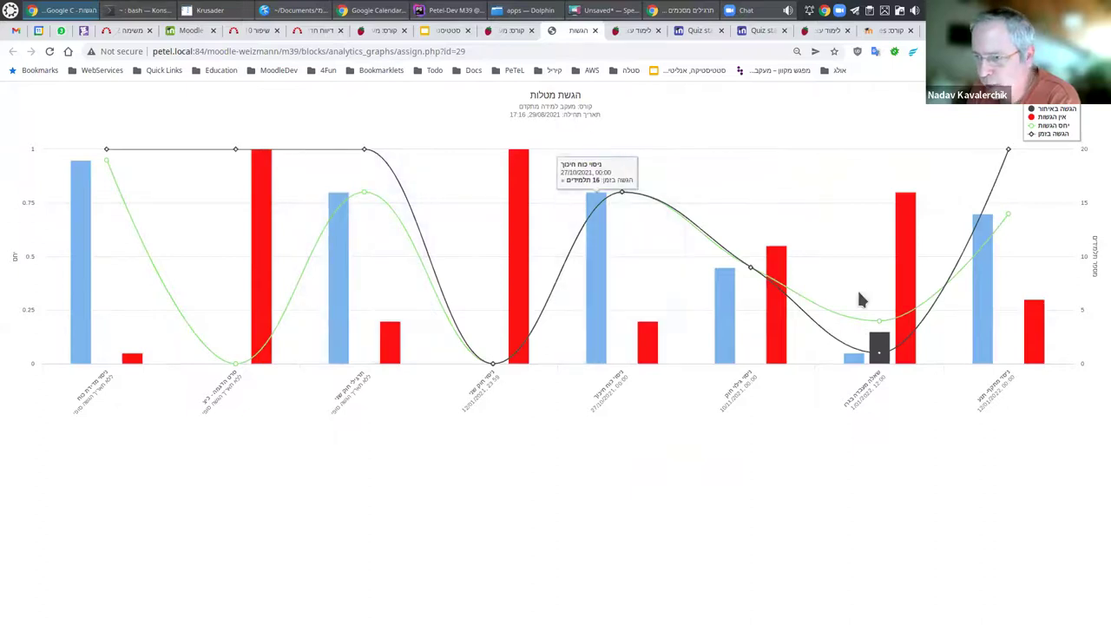
click(777, 341)
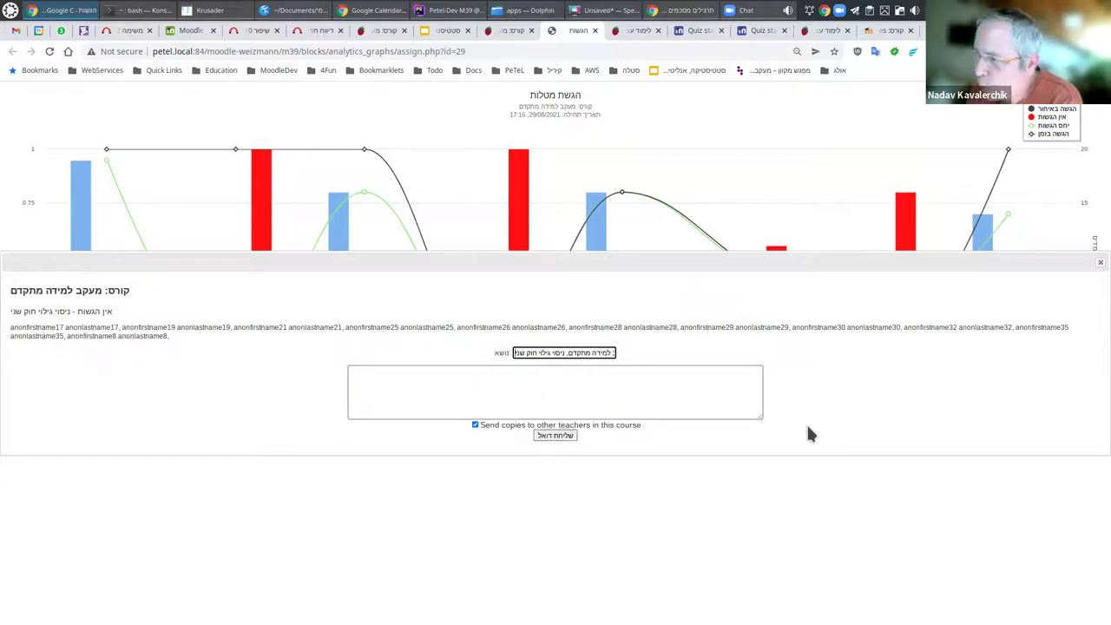
click(1100, 263)
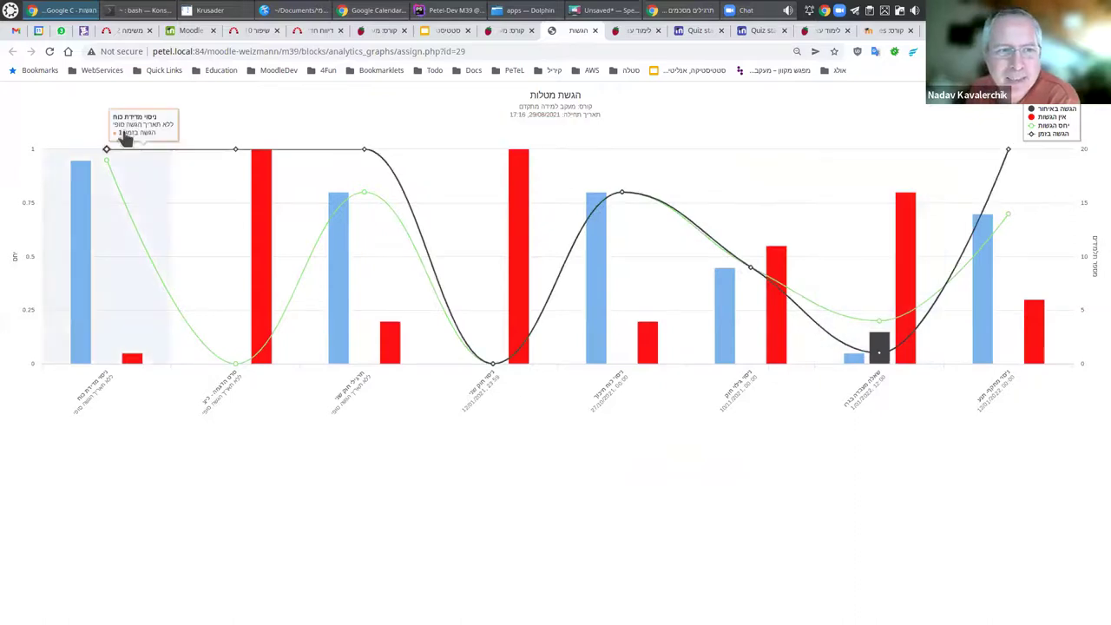
click(594, 31)
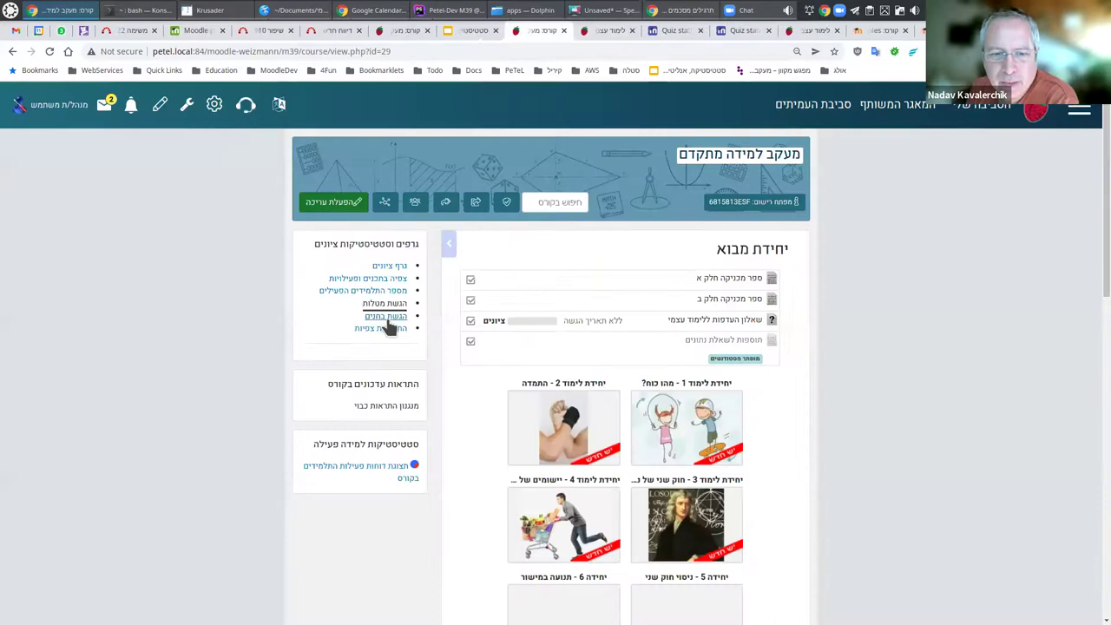
Open the quiz submissions chart (הגשת בחנים) and toggle the הגשה באיחור series off and back on
click(388, 325)
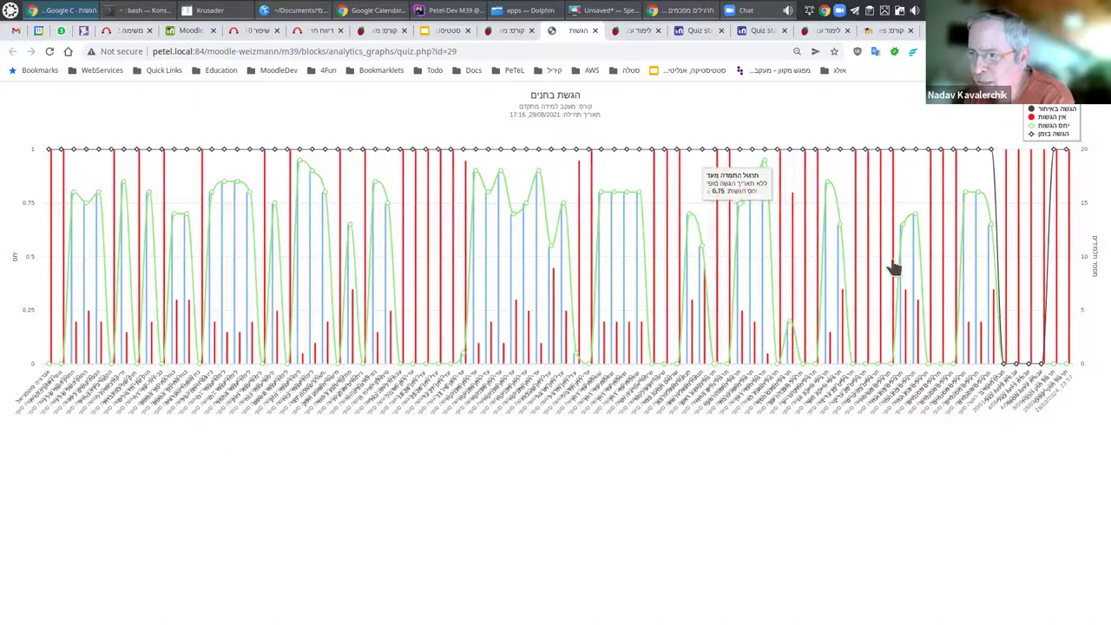
click(1034, 111)
click(1034, 110)
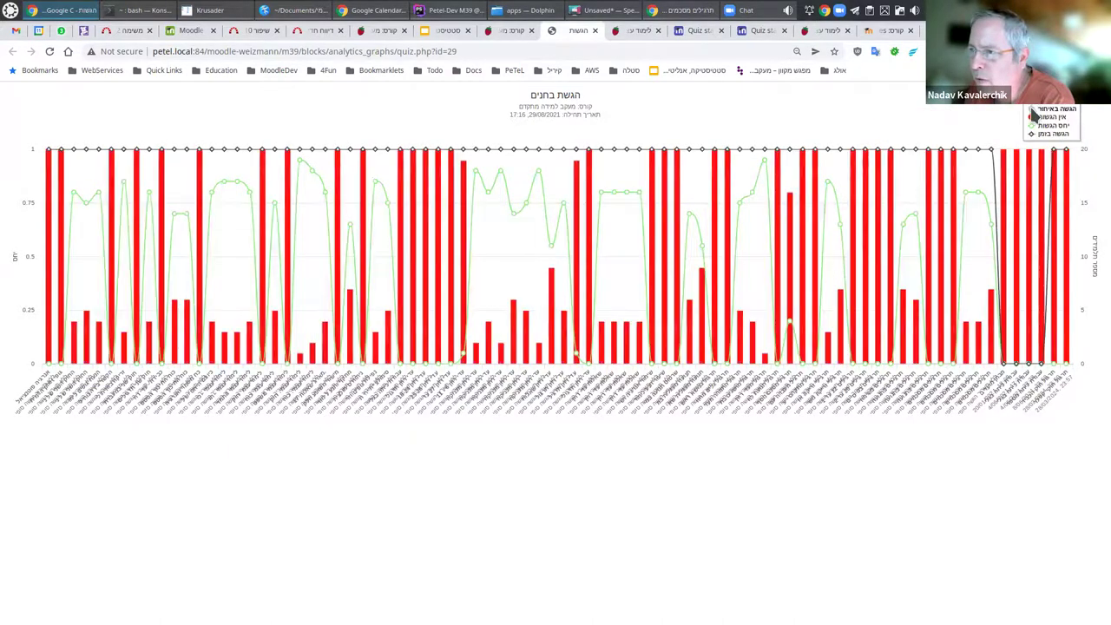
click(1034, 110)
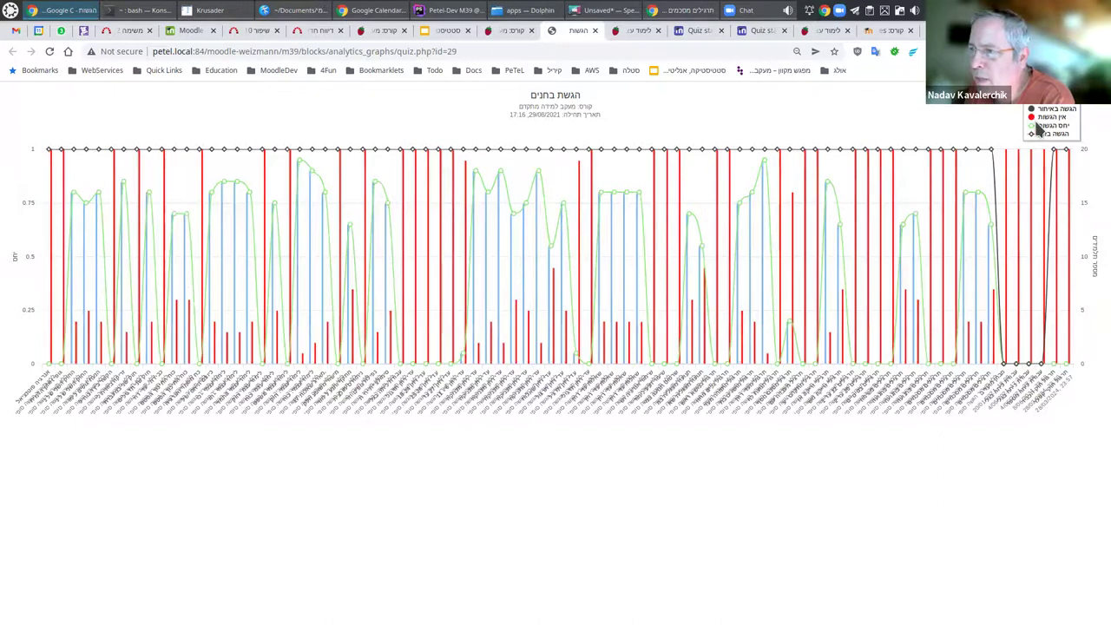
Hide the אין הגשות and הגשה בזמן series in the quiz submissions chart, keeping the יחס הגשות line shown
click(1032, 117)
click(1033, 133)
click(1033, 129)
click(1033, 127)
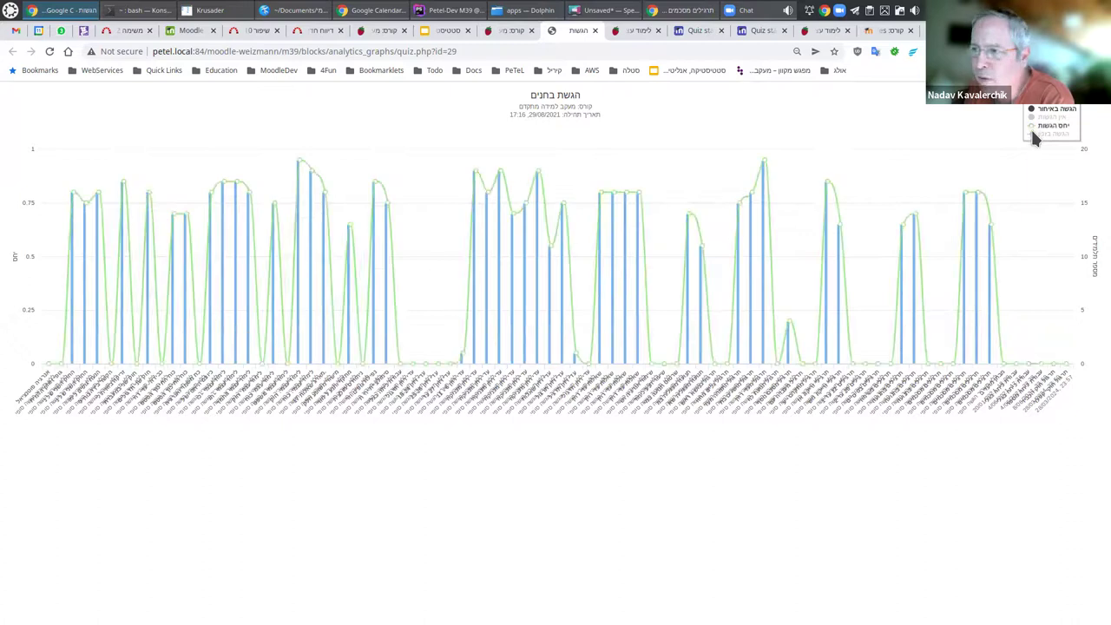
Show the הגשה בזמן series in the quiz submissions chart again, and close the chart
click(1033, 135)
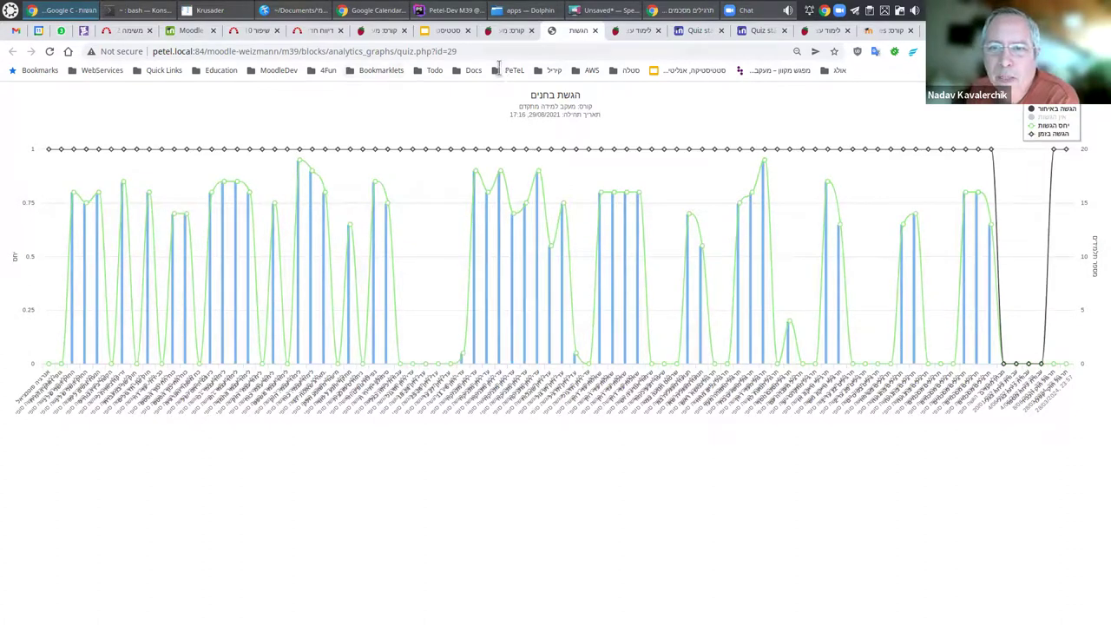
click(594, 30)
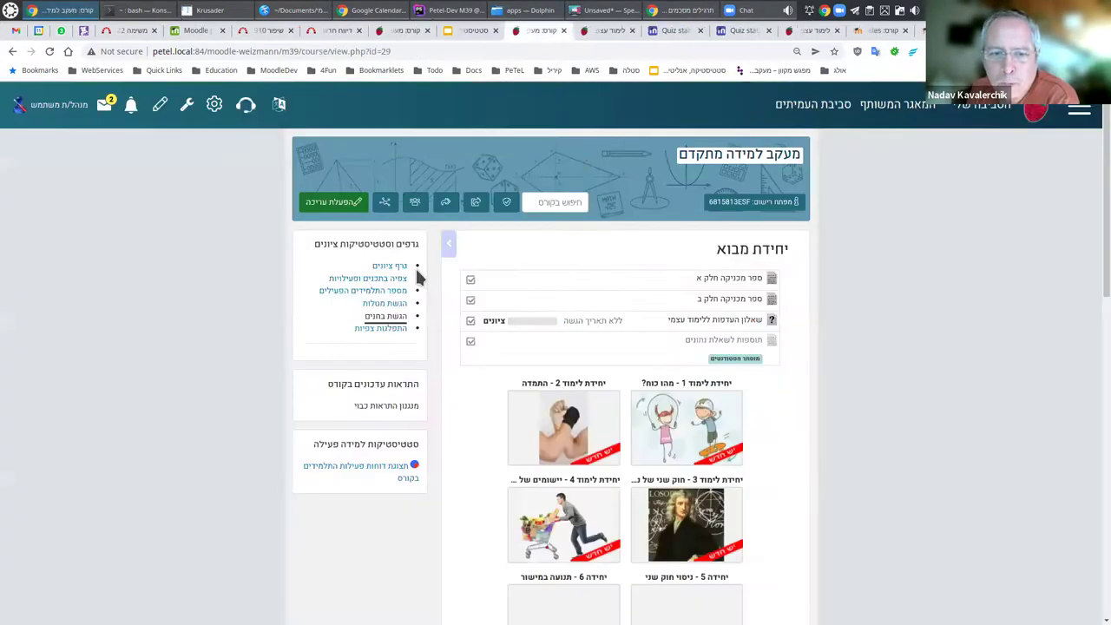
Open the views distribution page (התפלגות צפיות), examine the students' weekly activity and resource views, and close it
click(394, 329)
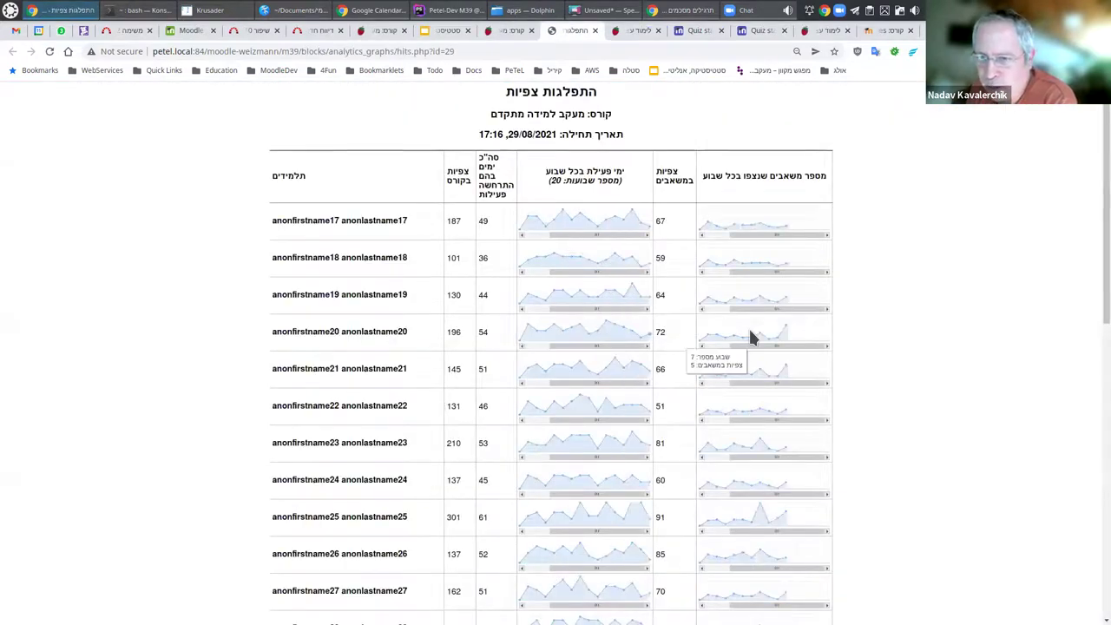
scroll(905, 365, down, 2)
scroll(906, 369, down, 6)
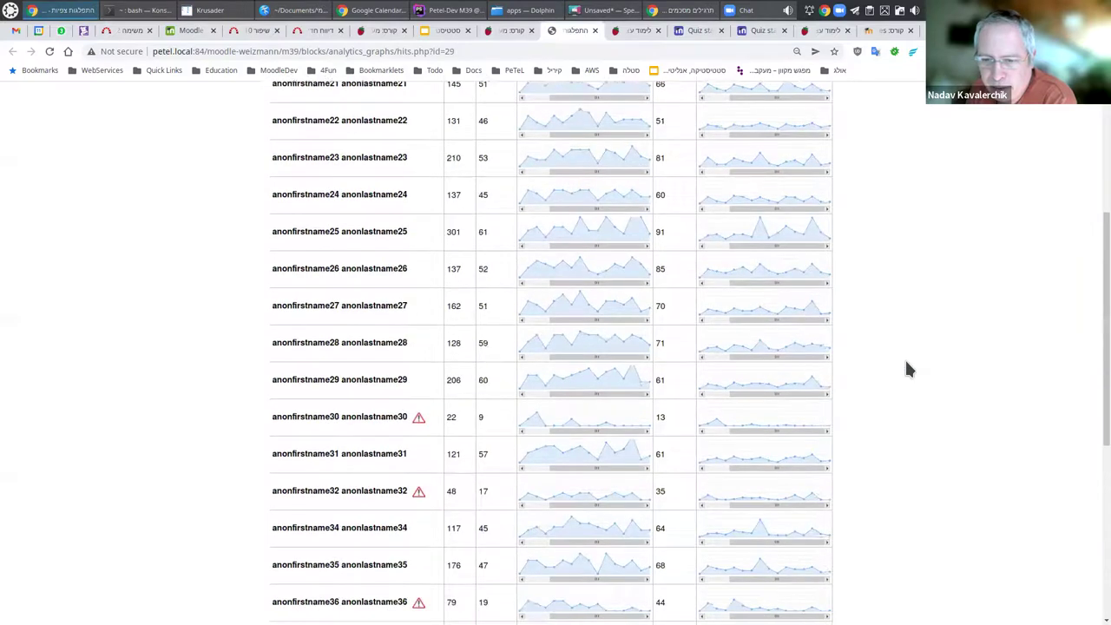
scroll(905, 369, up, 2)
scroll(906, 369, up, 3)
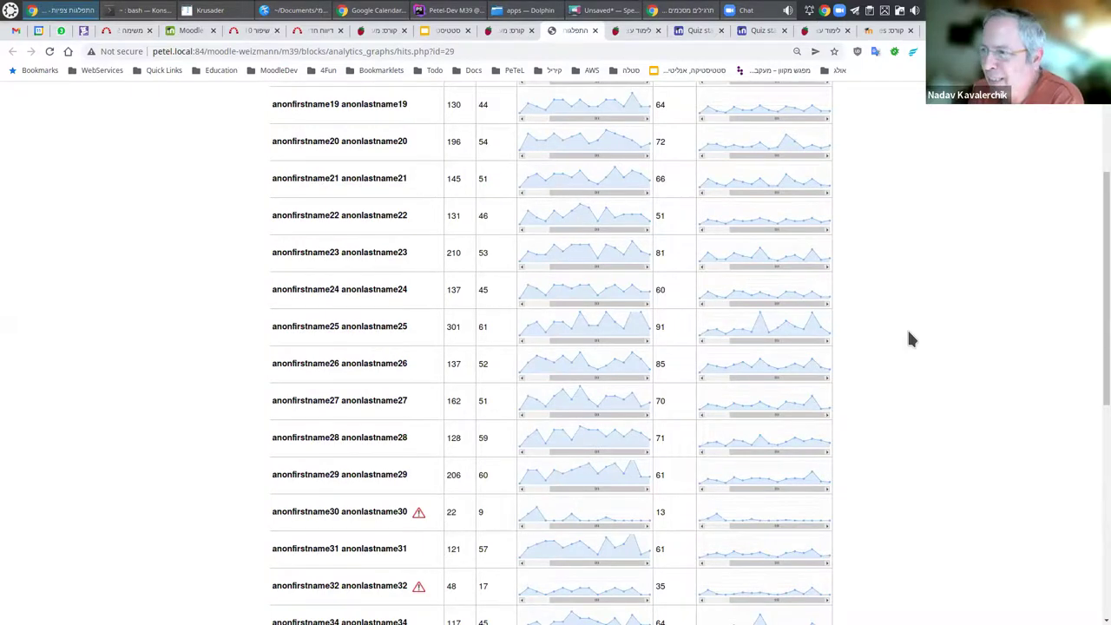
scroll(908, 337, up, 2)
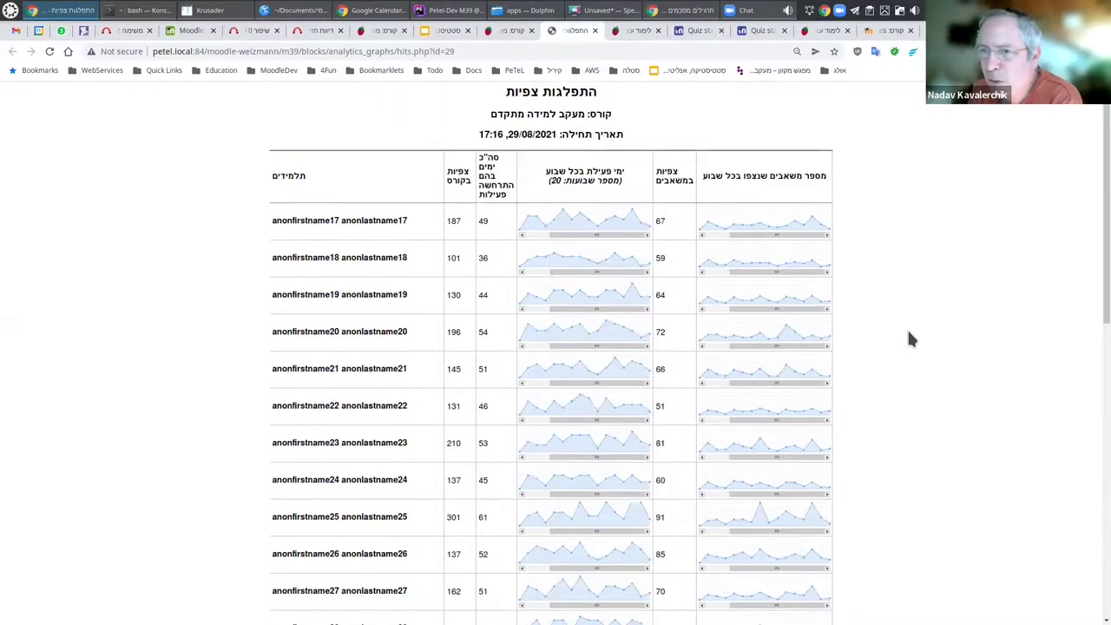
click(593, 31)
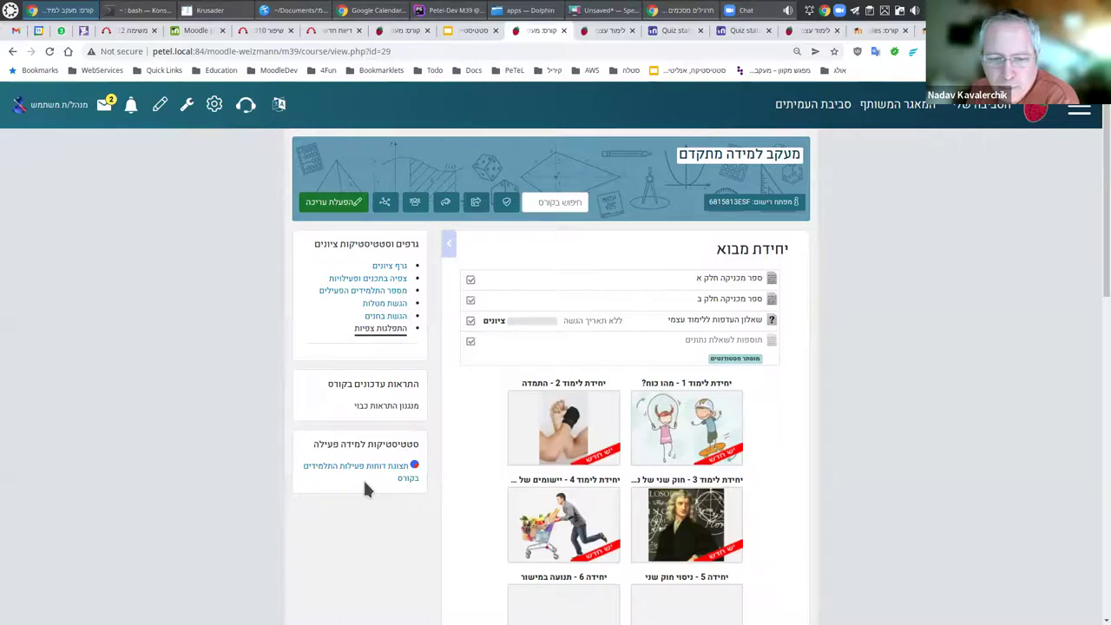
Switch to the Google Slides presentation and go through slide 49 to slide 50, Student activity (GISMO) (block)
click(456, 28)
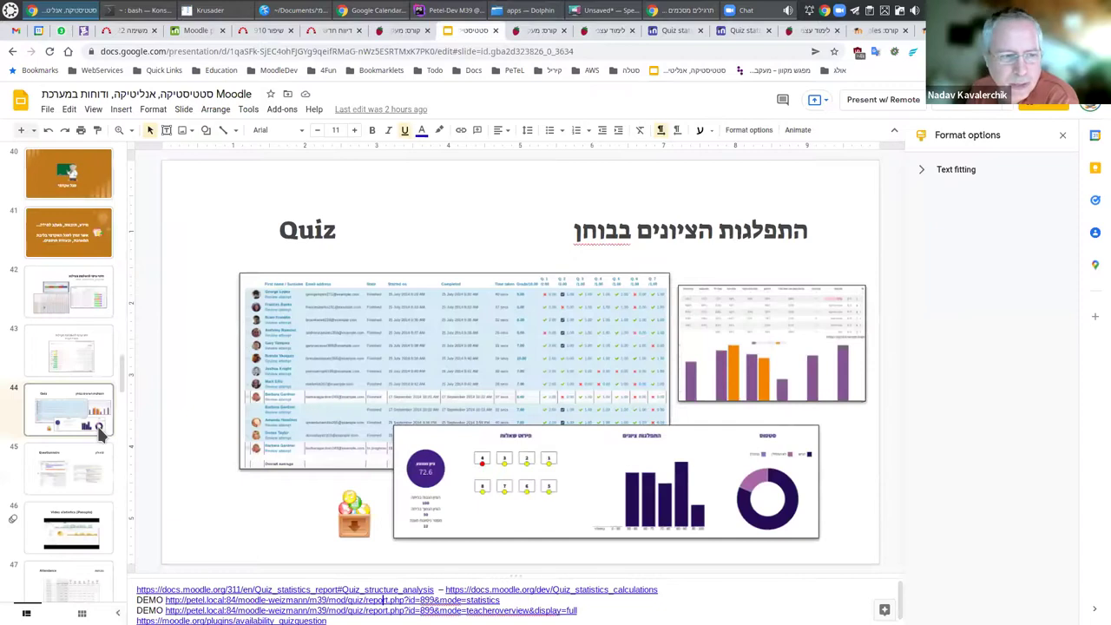
scroll(53, 472, down, 5)
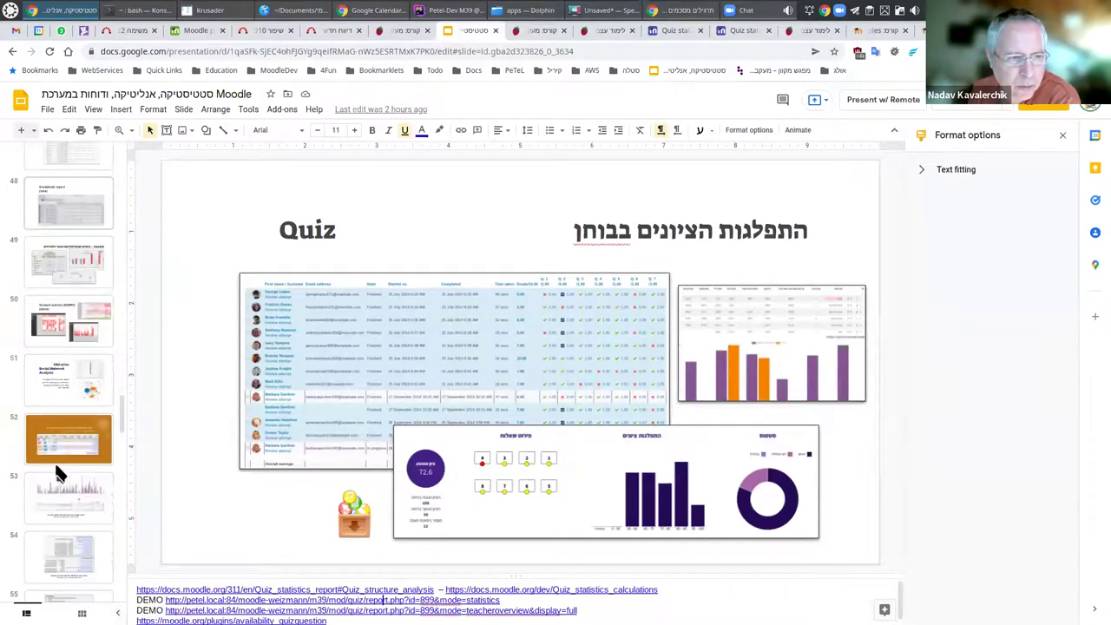
scroll(58, 471, up, 2)
click(66, 422)
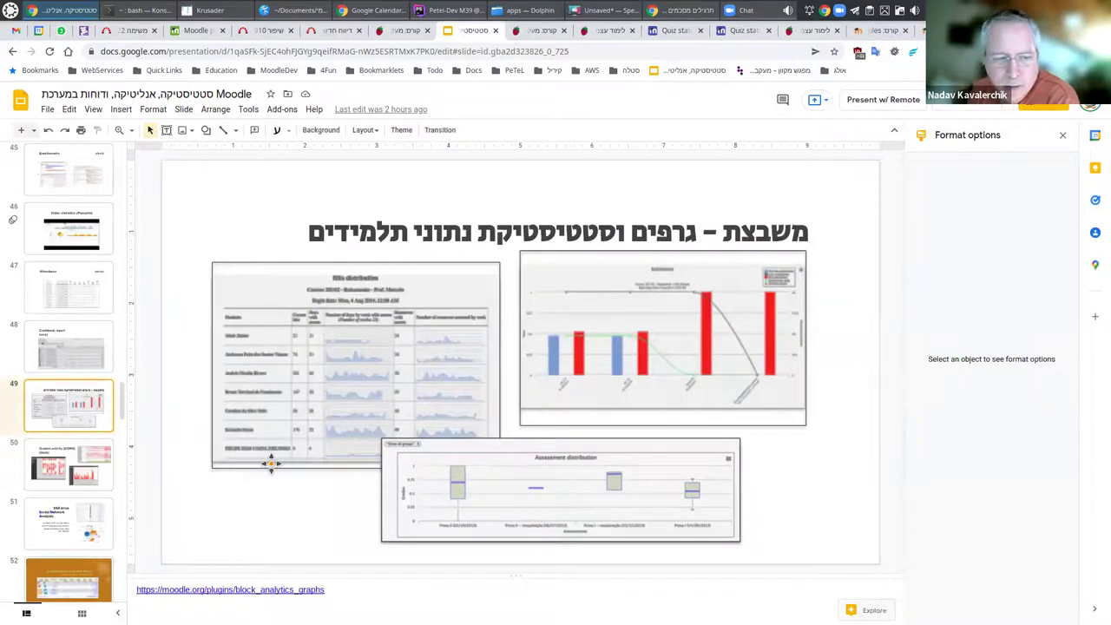
click(90, 467)
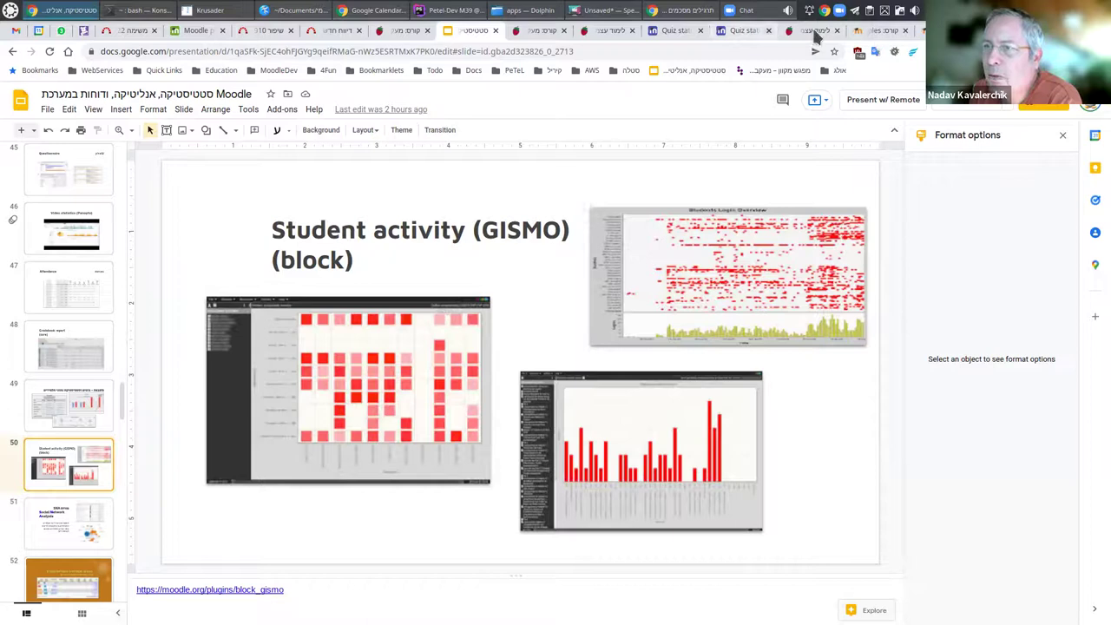
Return to the מעקב למידה מתקדם course and open its GISMO student activity reports
click(879, 33)
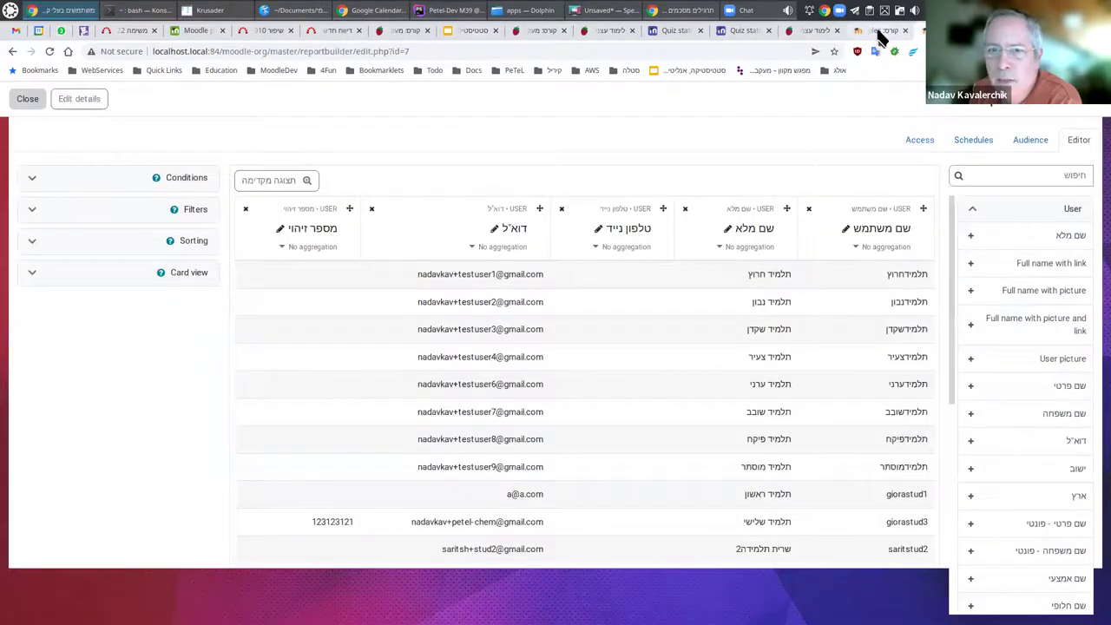
click(879, 32)
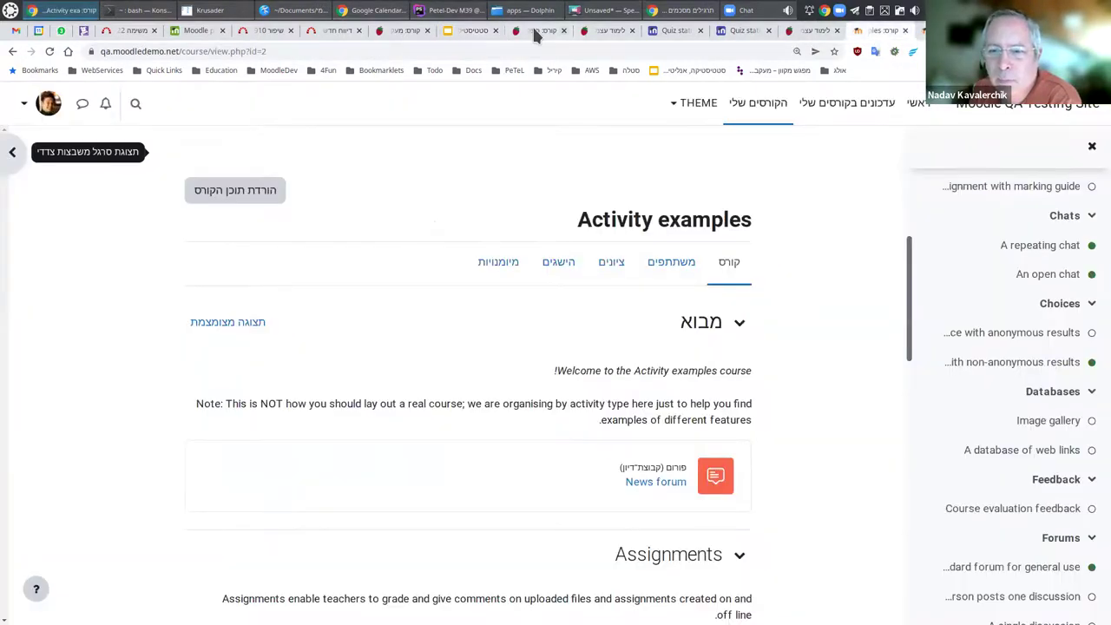
click(534, 32)
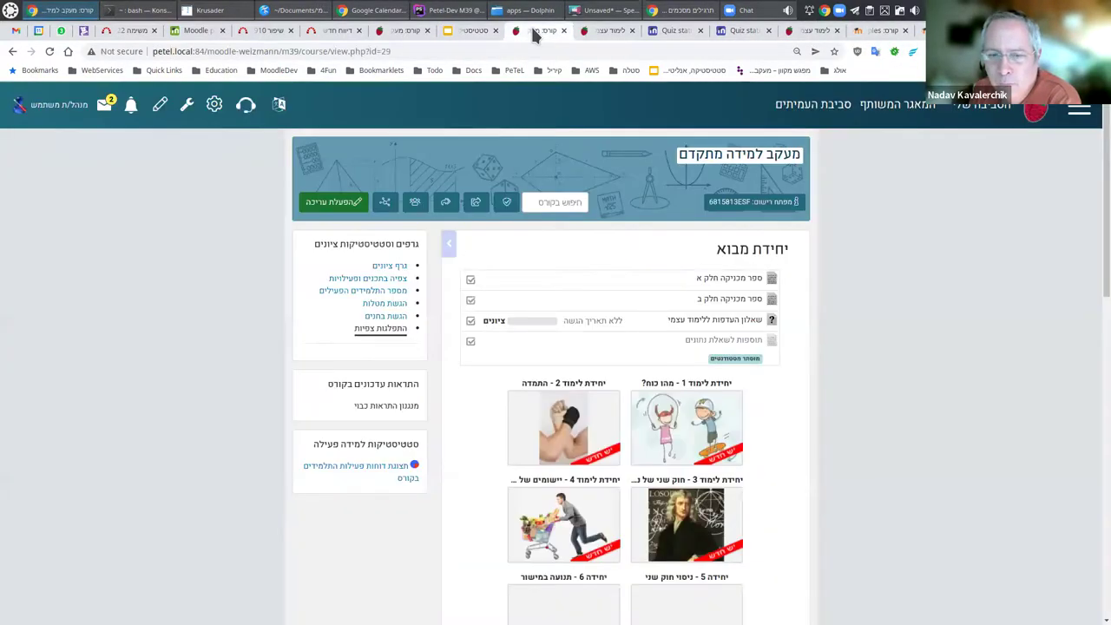
click(384, 475)
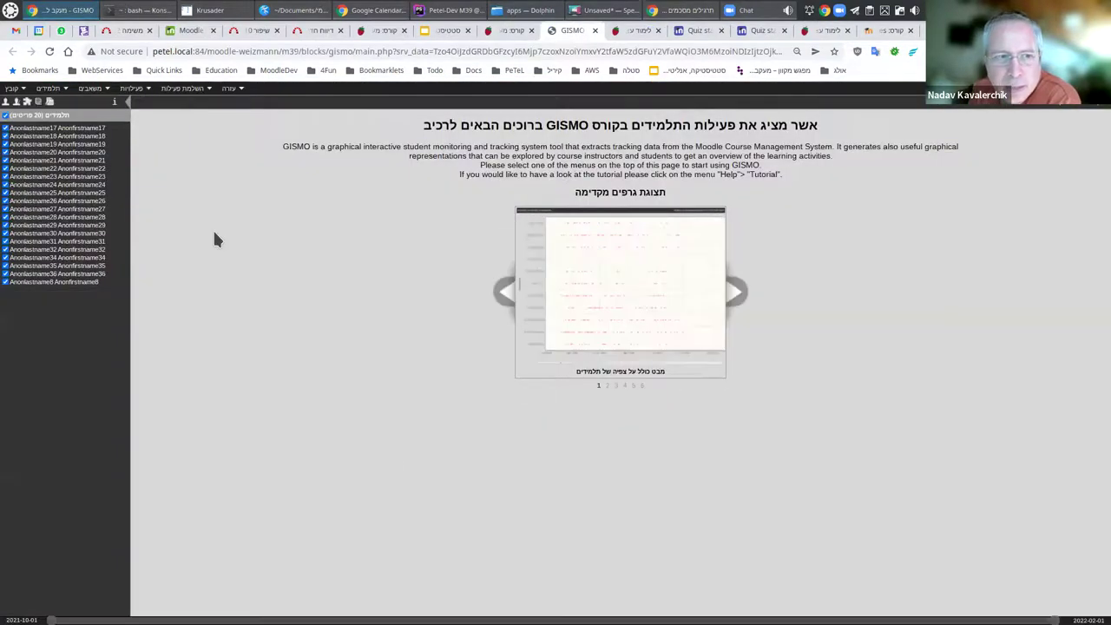
Examine the GISMO student charts in turn: course access, resource access over time, and each user's access to resources
click(48, 88)
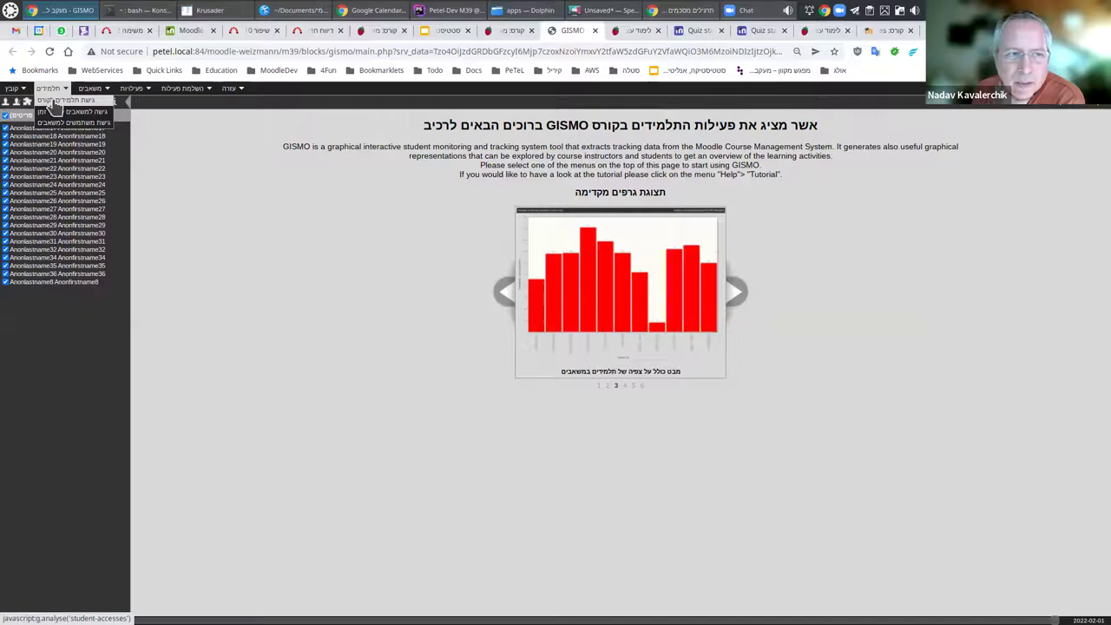
click(52, 102)
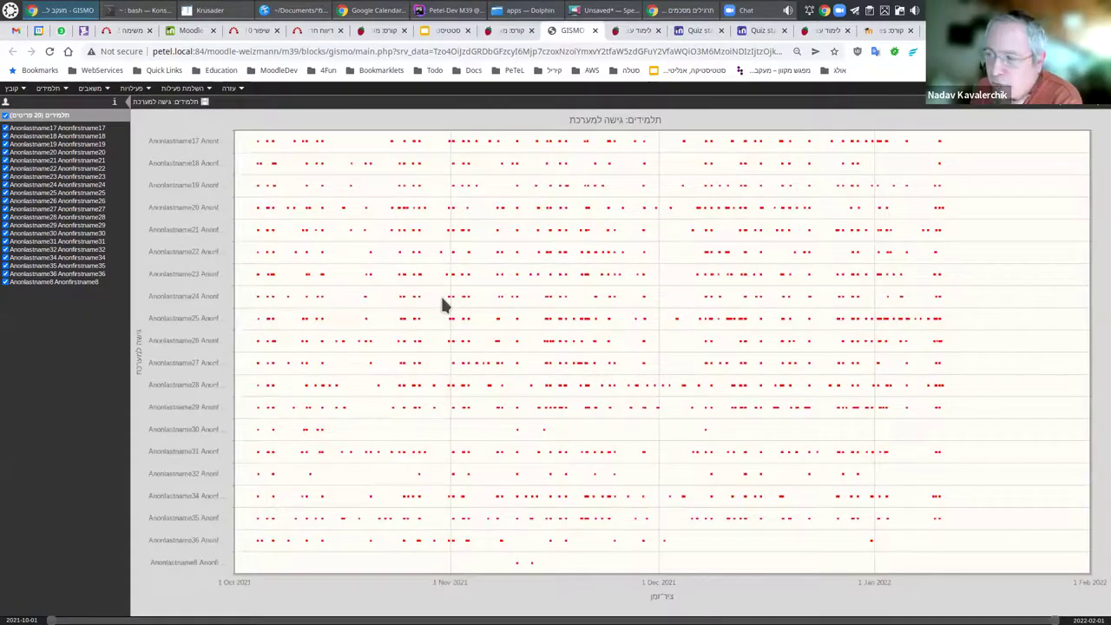
click(49, 88)
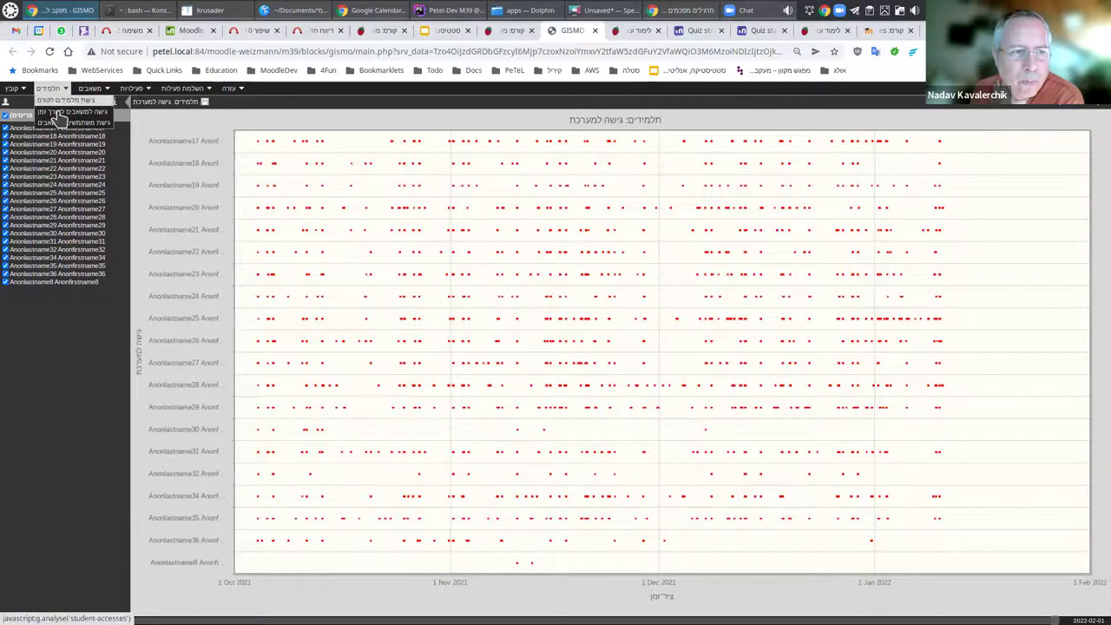
click(57, 117)
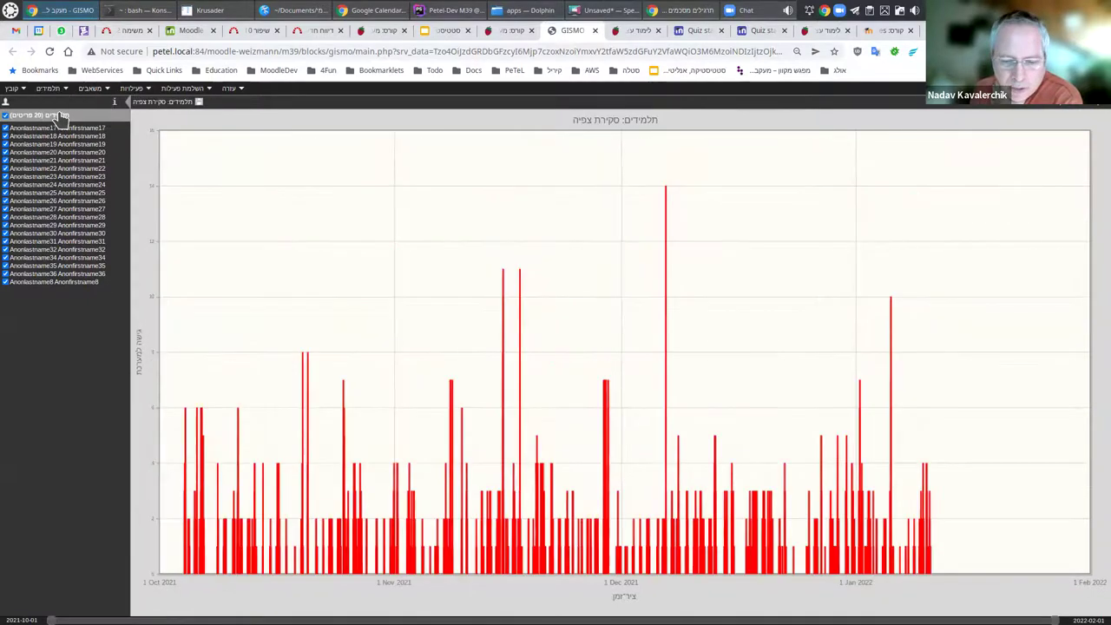
click(49, 89)
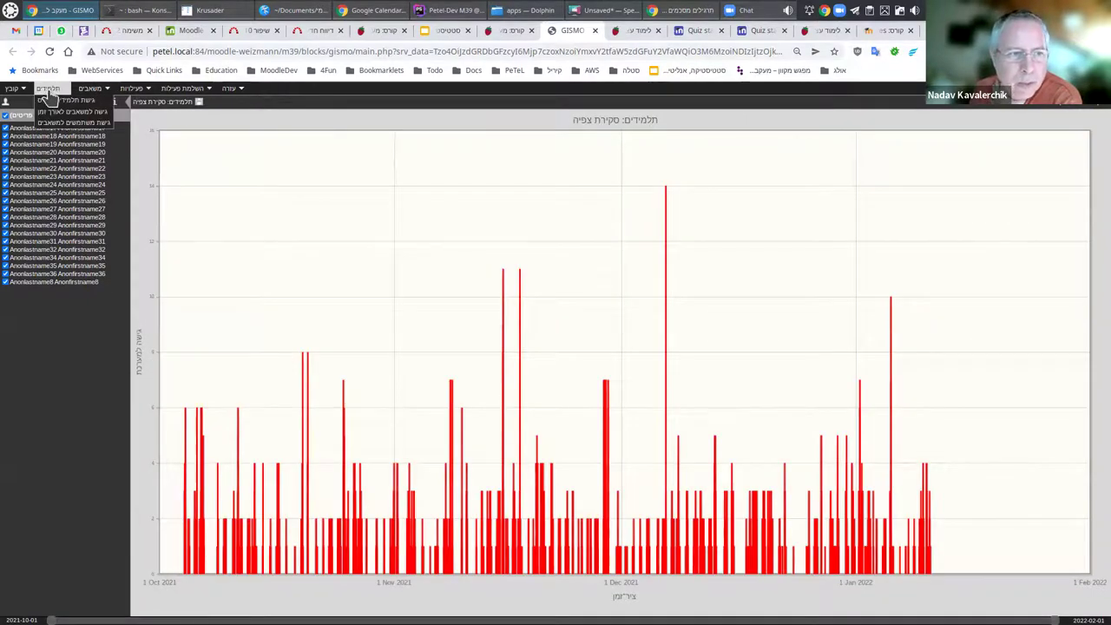
click(60, 123)
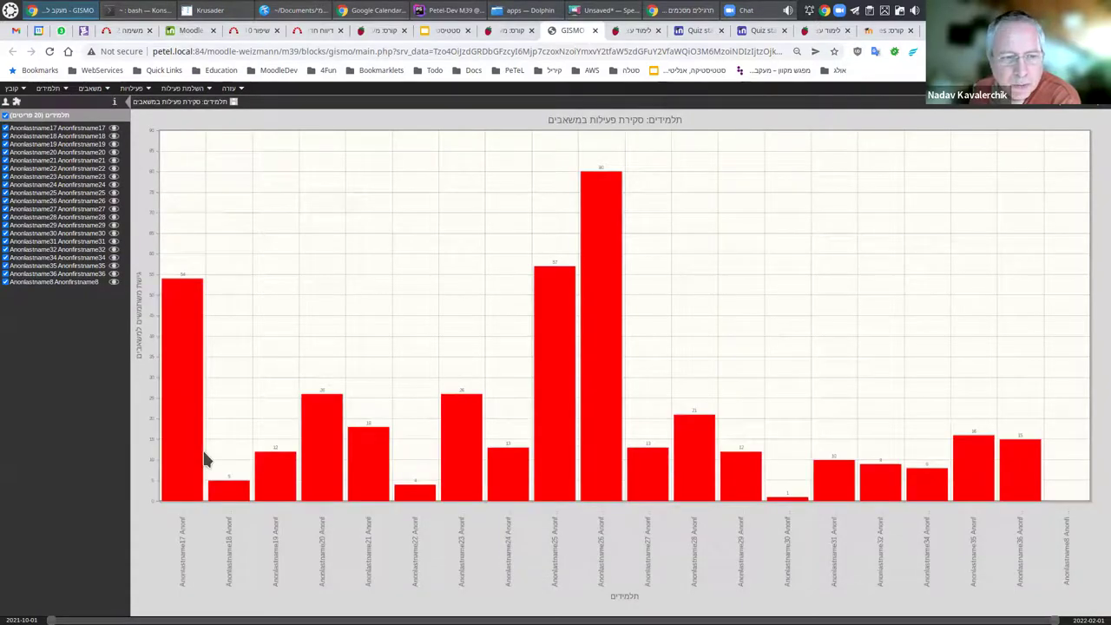
Open the student overview for resources, limit its date range to 2021-10-18 through 2021-12-09, and inspect the darkest cell's value
click(90, 89)
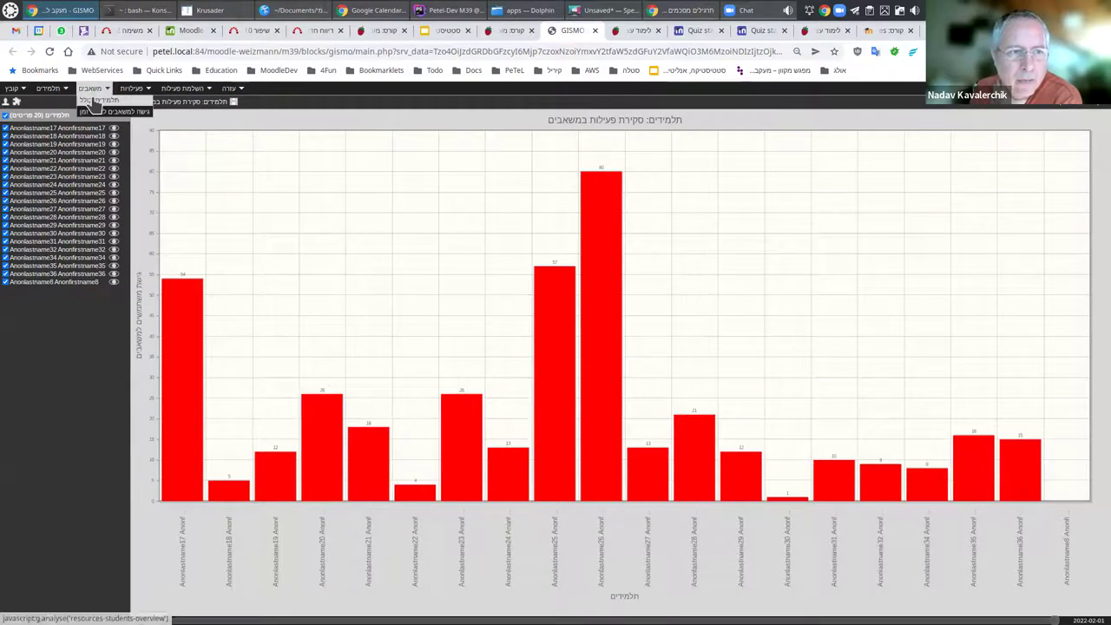
click(96, 102)
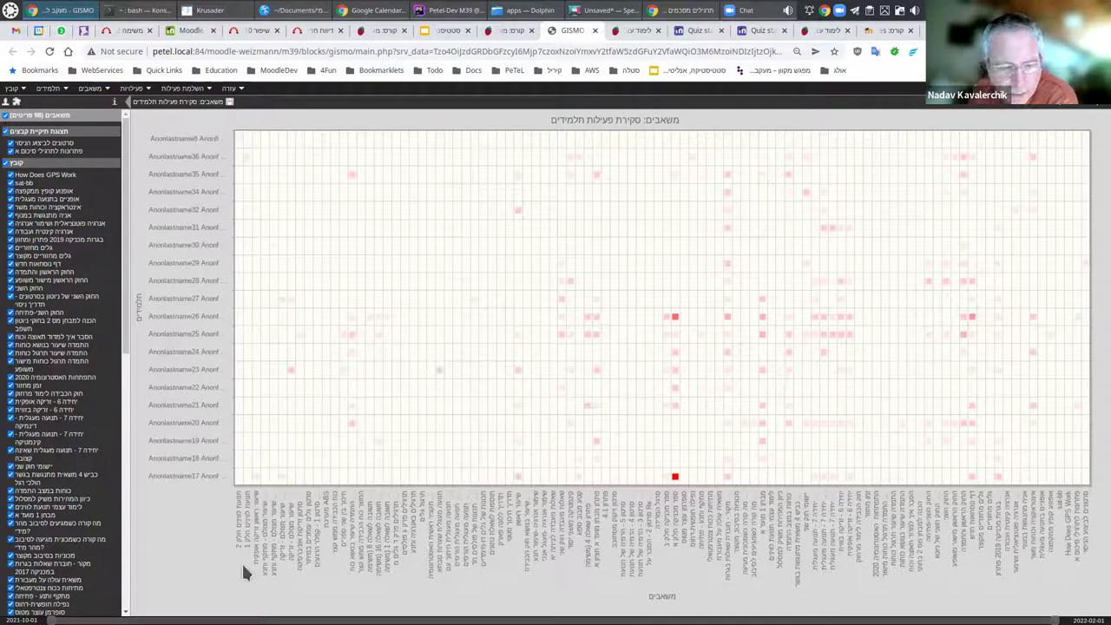
drag(51, 620, 195, 620)
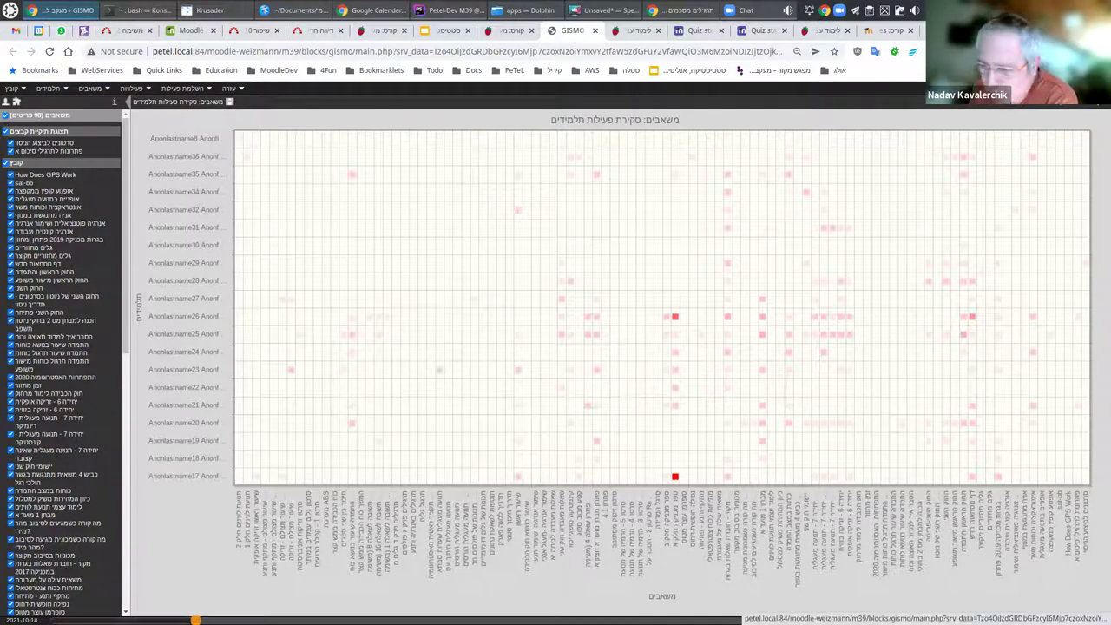
drag(1055, 619, 619, 620)
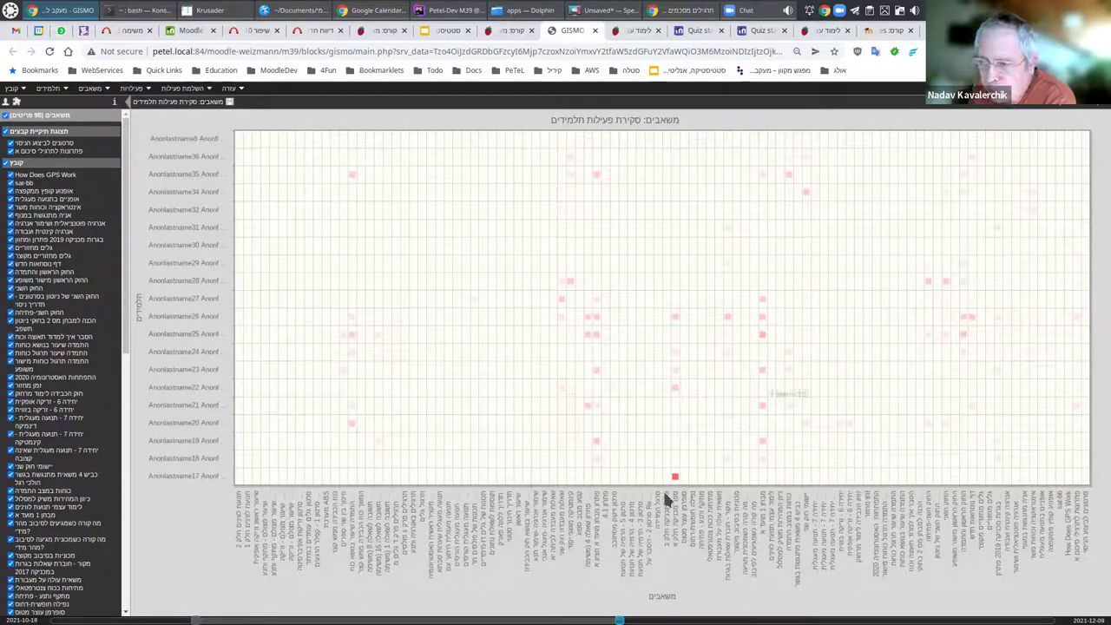
mouse_move(675, 480)
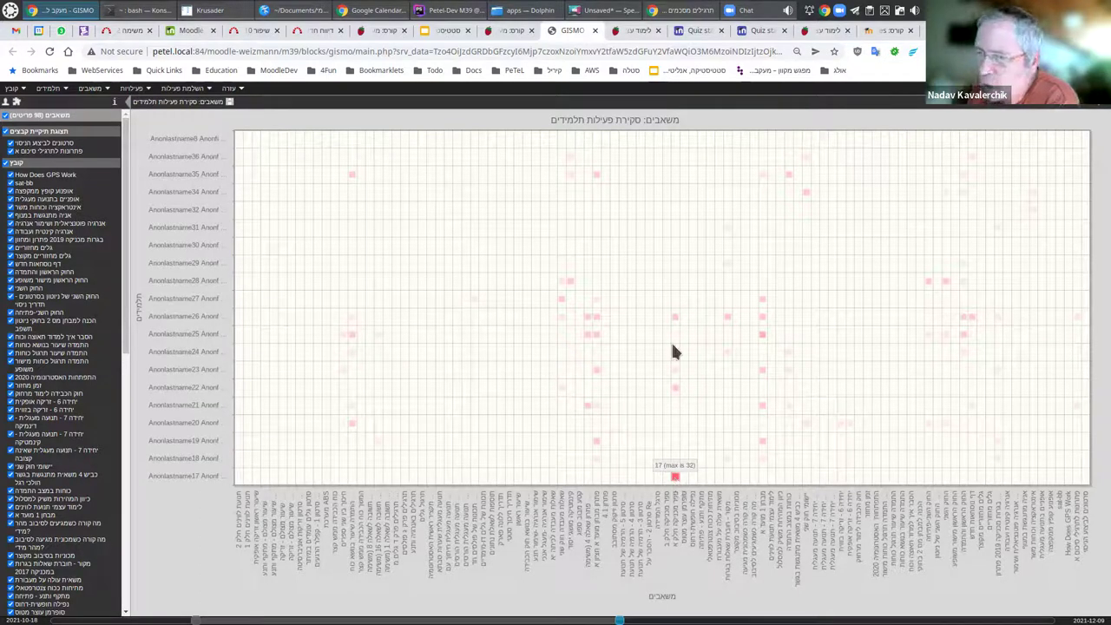
Examine the students' assignment activity chart (מטלות) and the Assignment grades overview
mouse_move(132, 90)
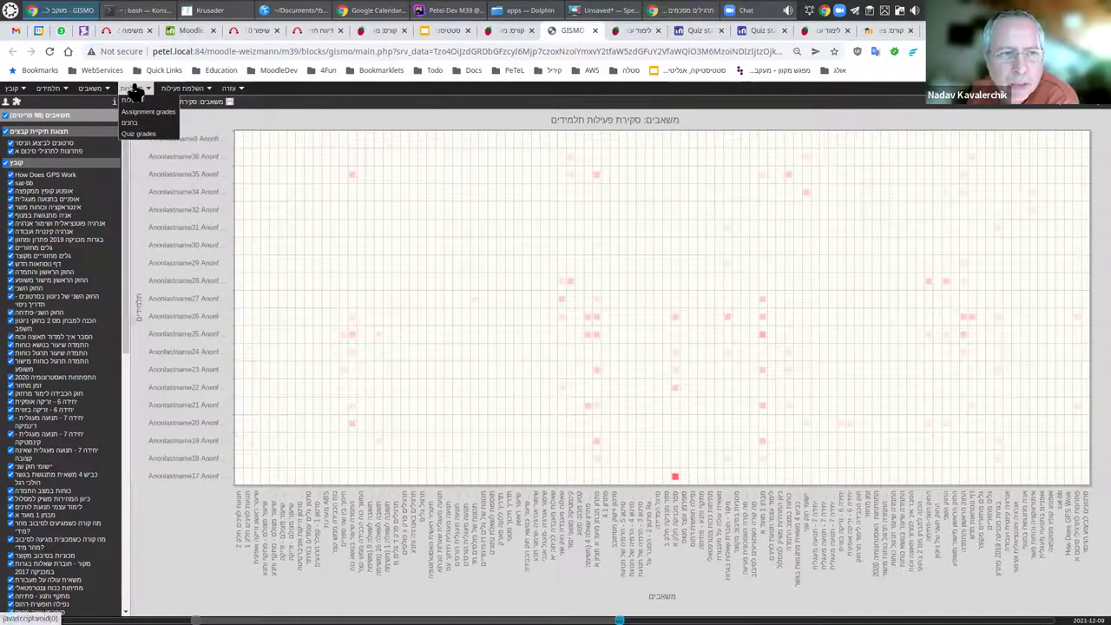
mouse_move(94, 89)
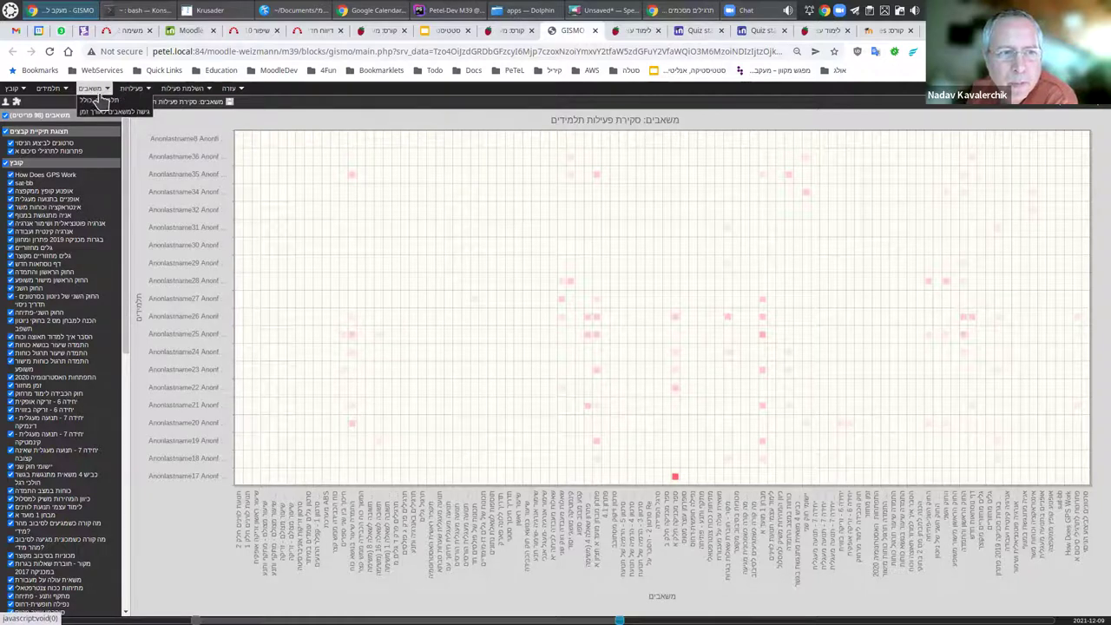
click(136, 103)
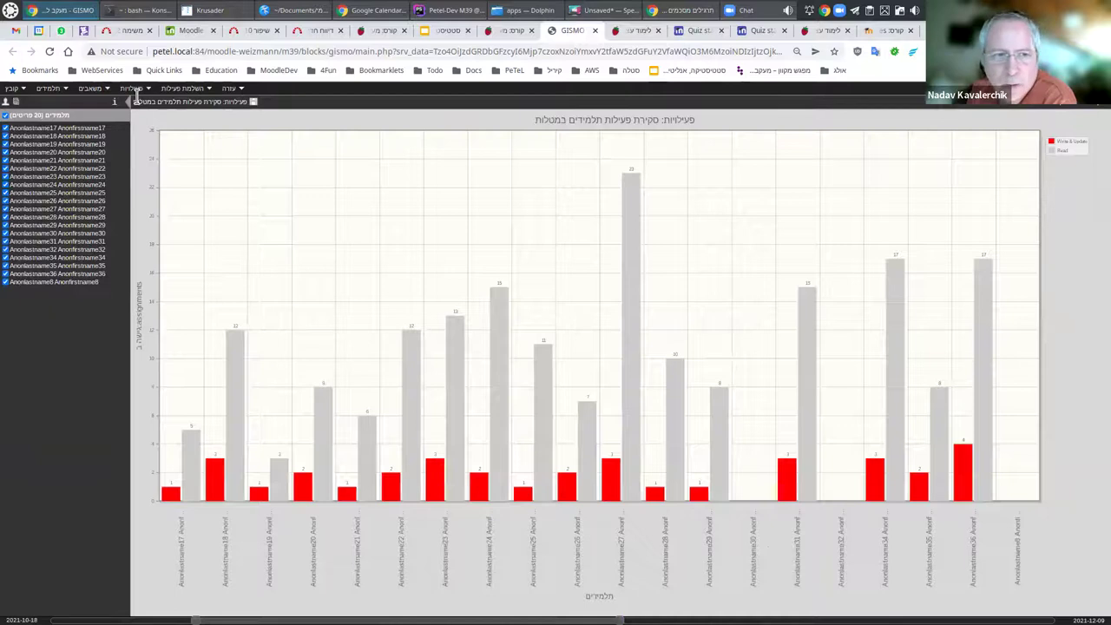
mouse_move(134, 94)
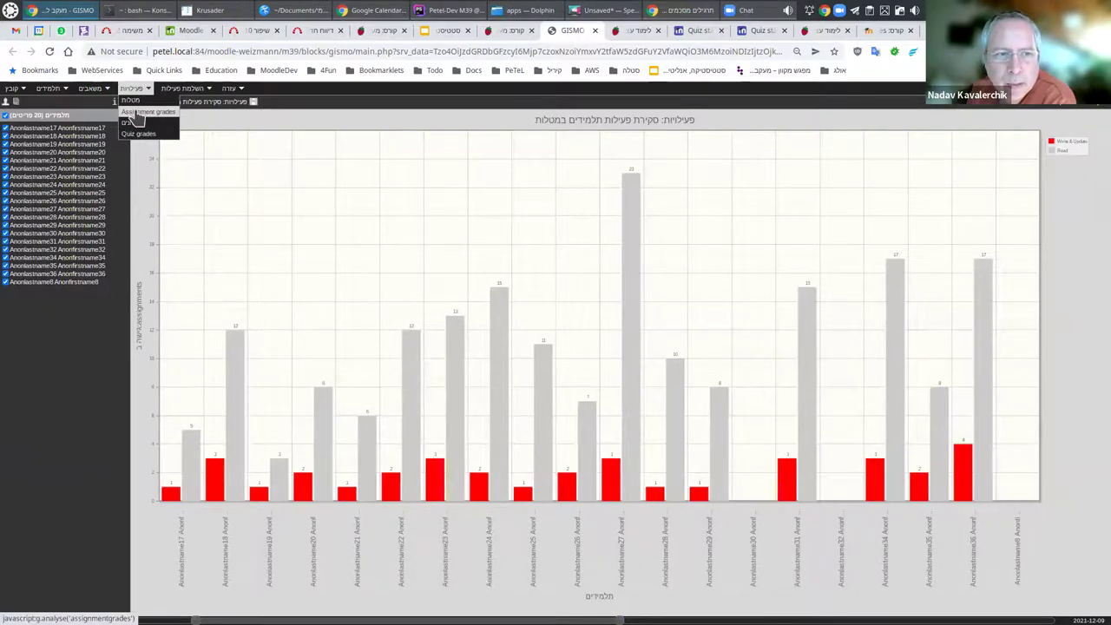
click(135, 114)
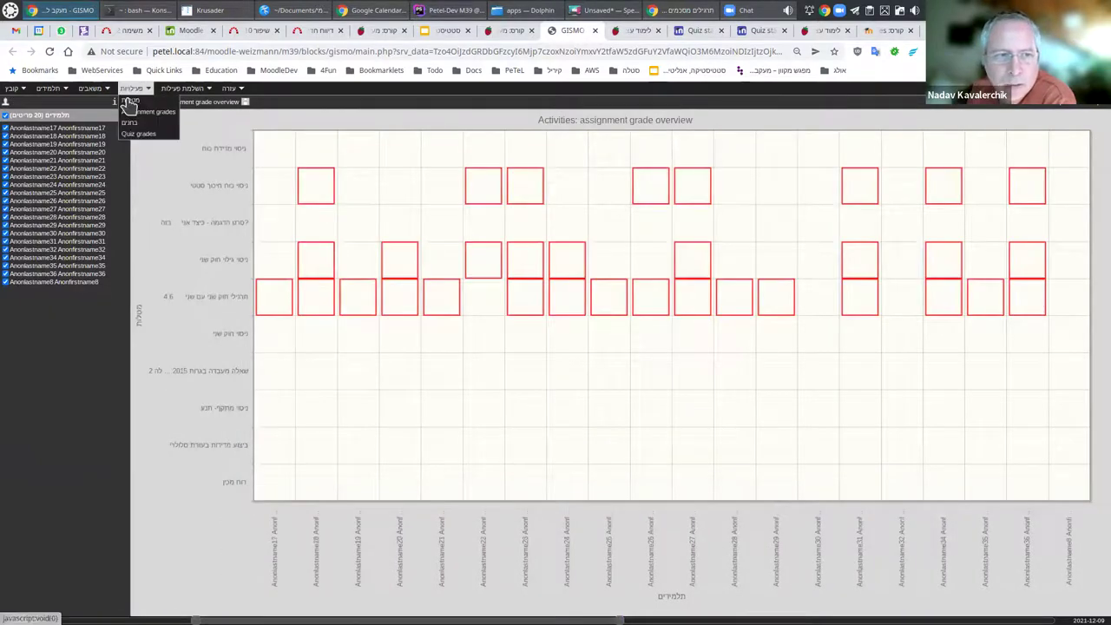
Examine the students' quiz activity chart (בחנים) and the Quiz grades overview
click(129, 127)
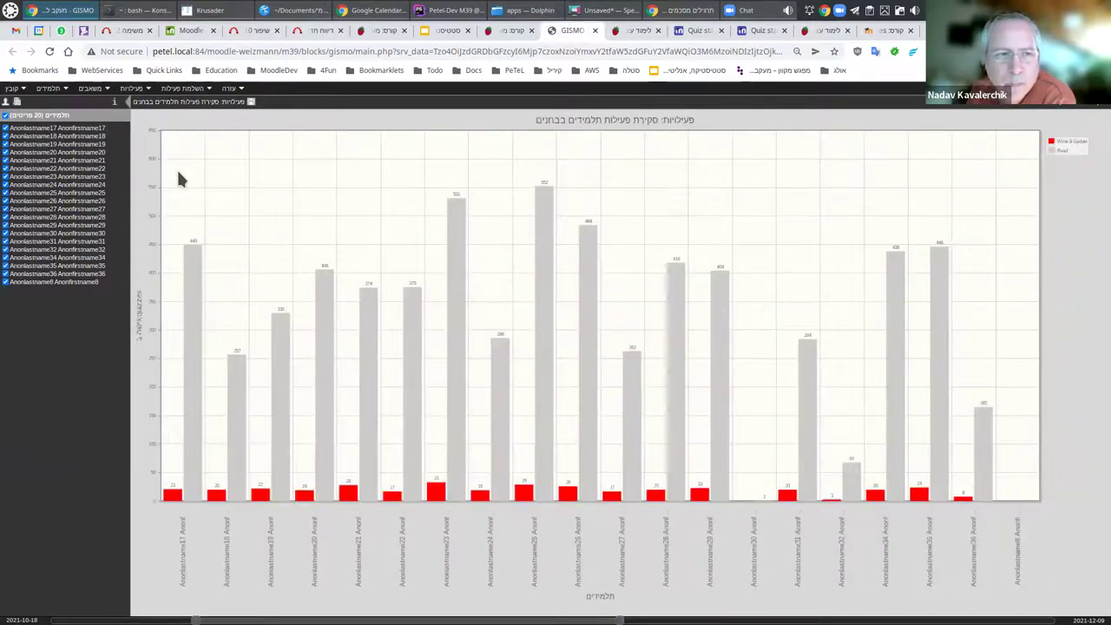
click(133, 88)
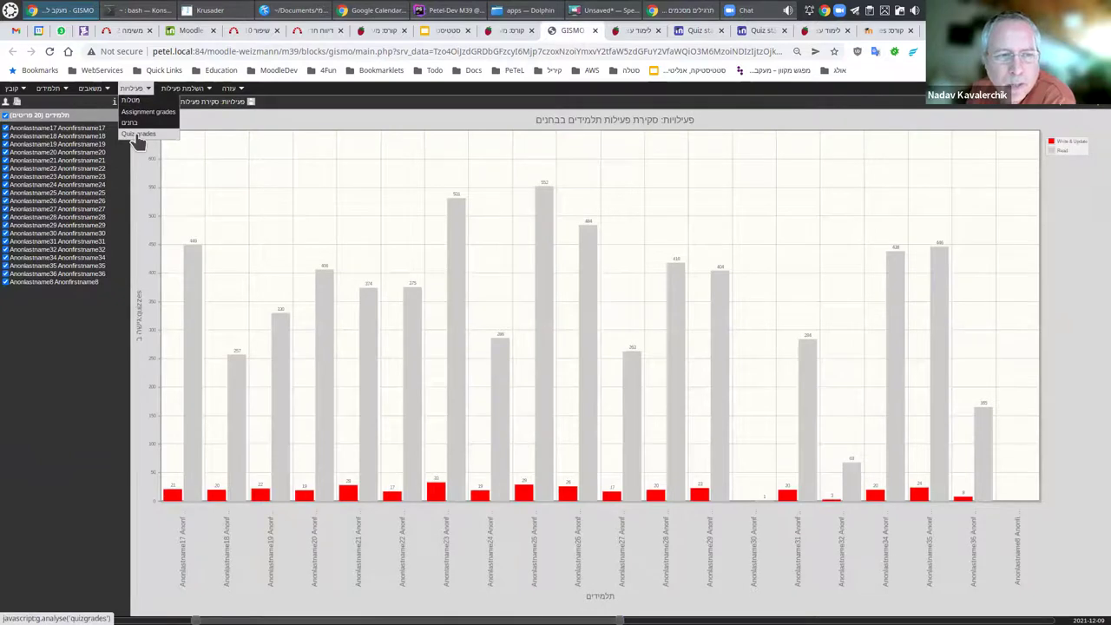
click(137, 135)
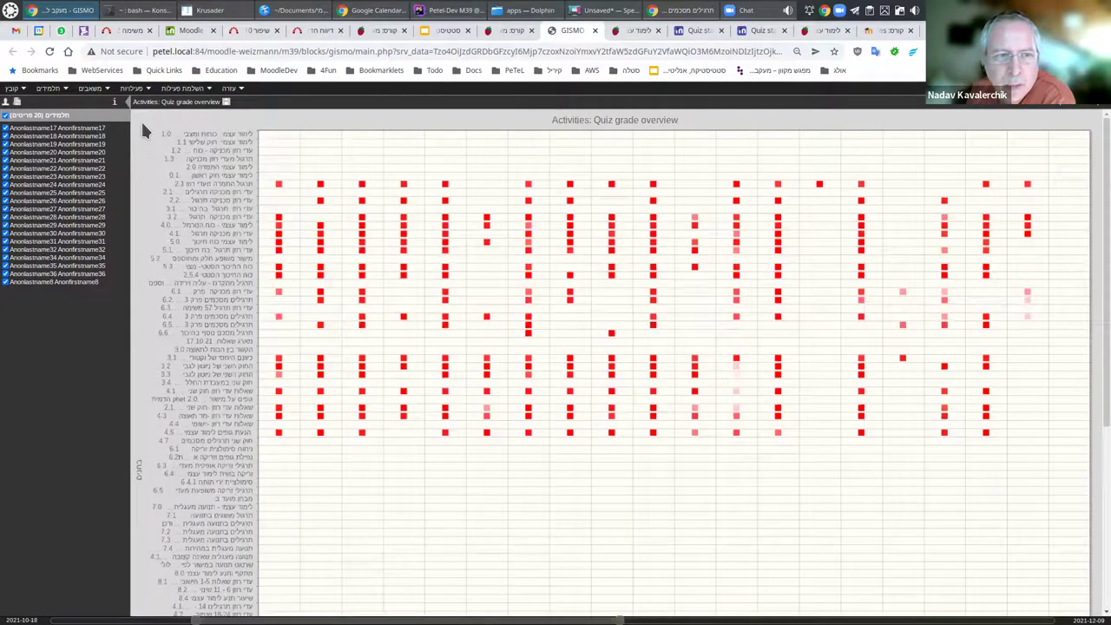
Examine the GISMO activity completion (השלמת פעילות) charts for assignments (מטלות) and quizzes (בחנים)
click(172, 104)
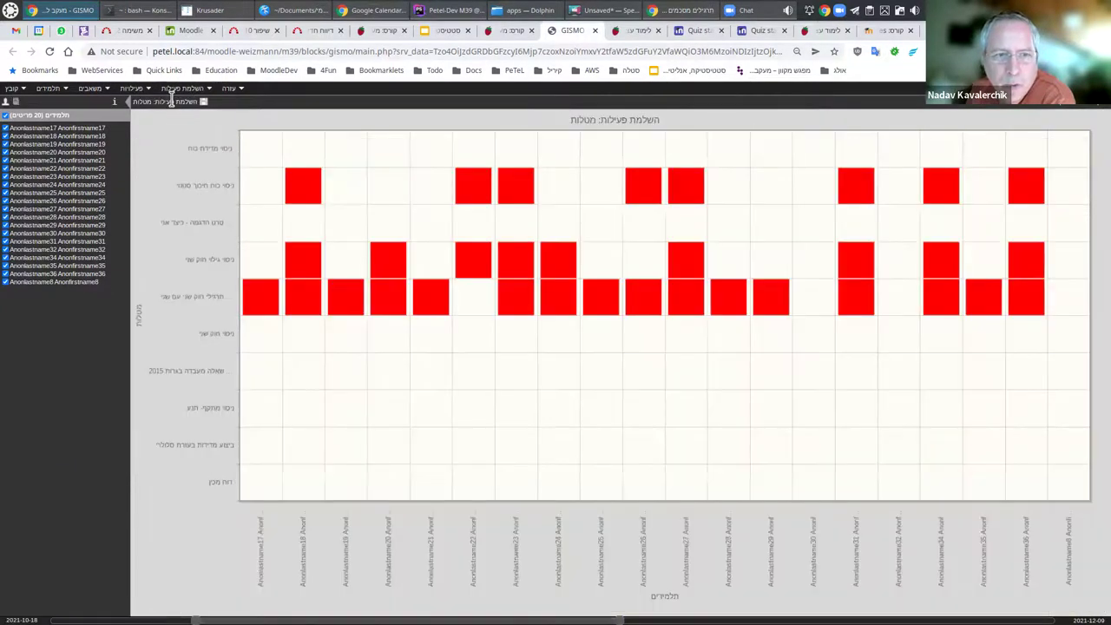
click(178, 90)
click(174, 121)
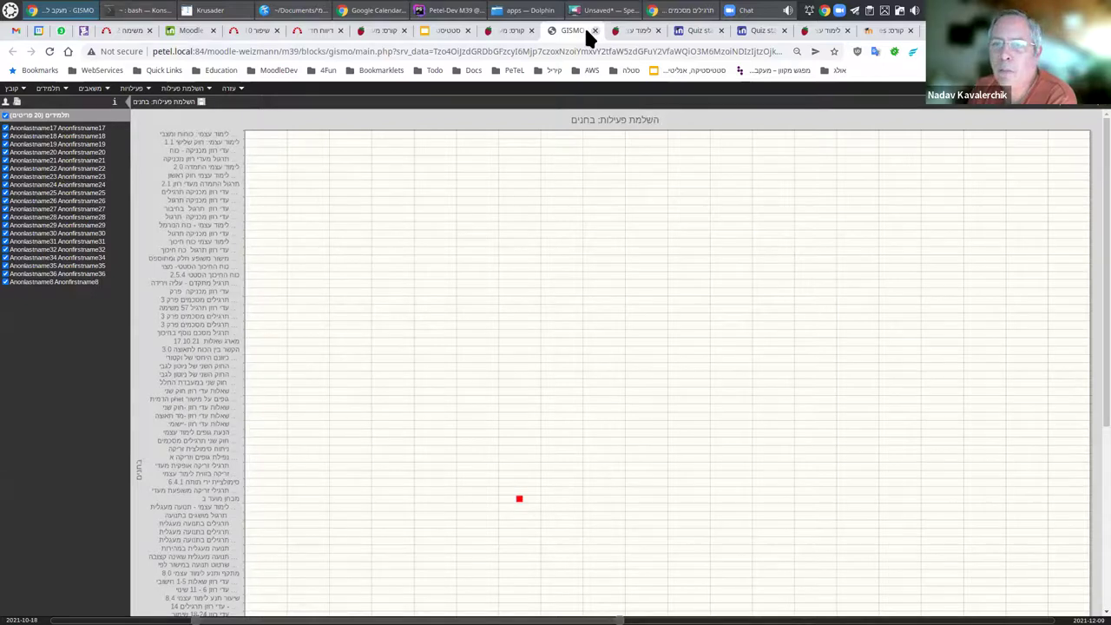
Close the GISMO page, switch to the Google Slides presentation, and present it from slide 51 on Social Network Analysis
middle_click(547, 36)
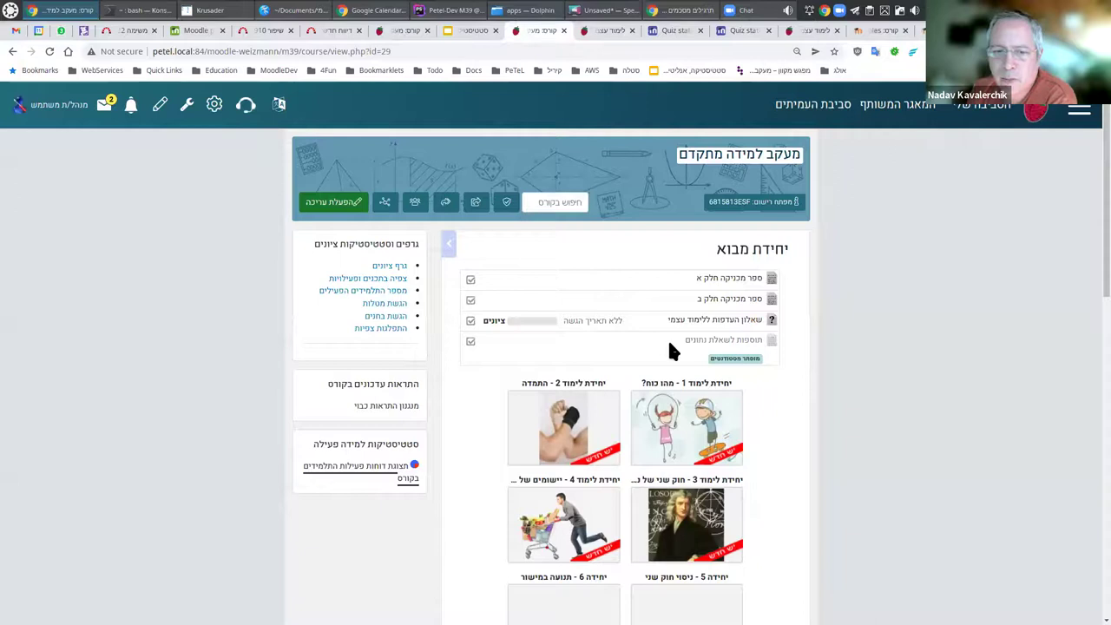
click(474, 32)
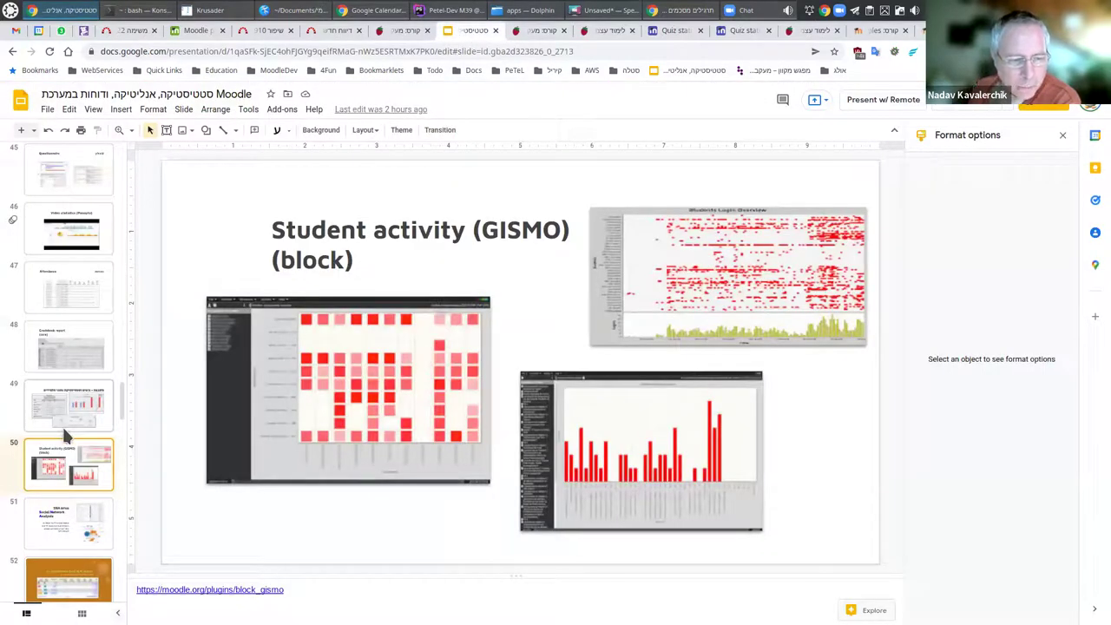
scroll(63, 421, down, 3)
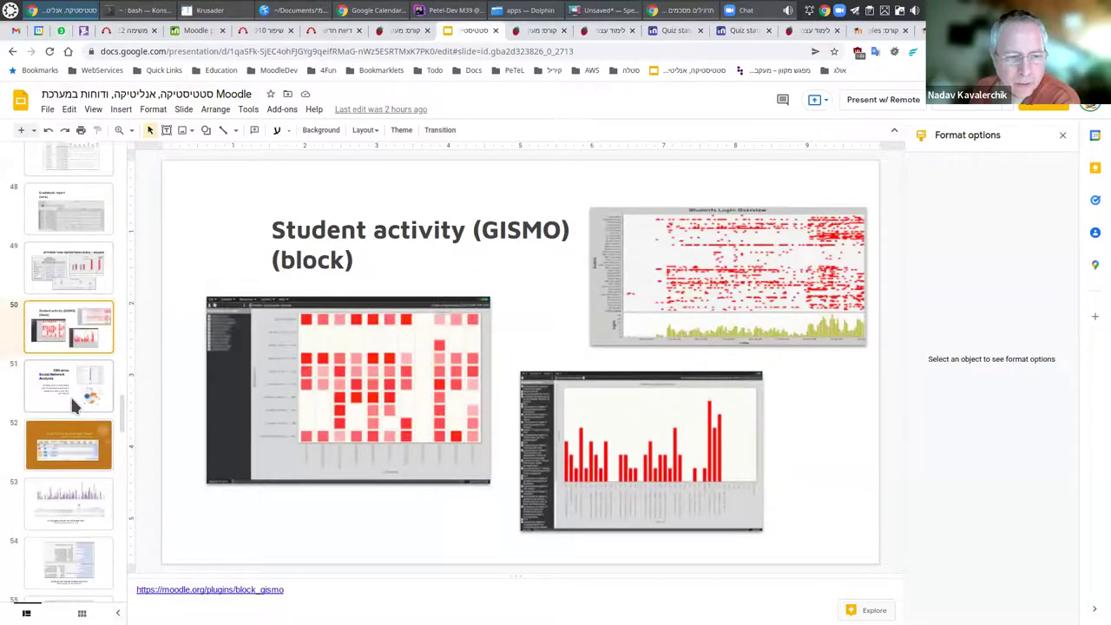
click(72, 399)
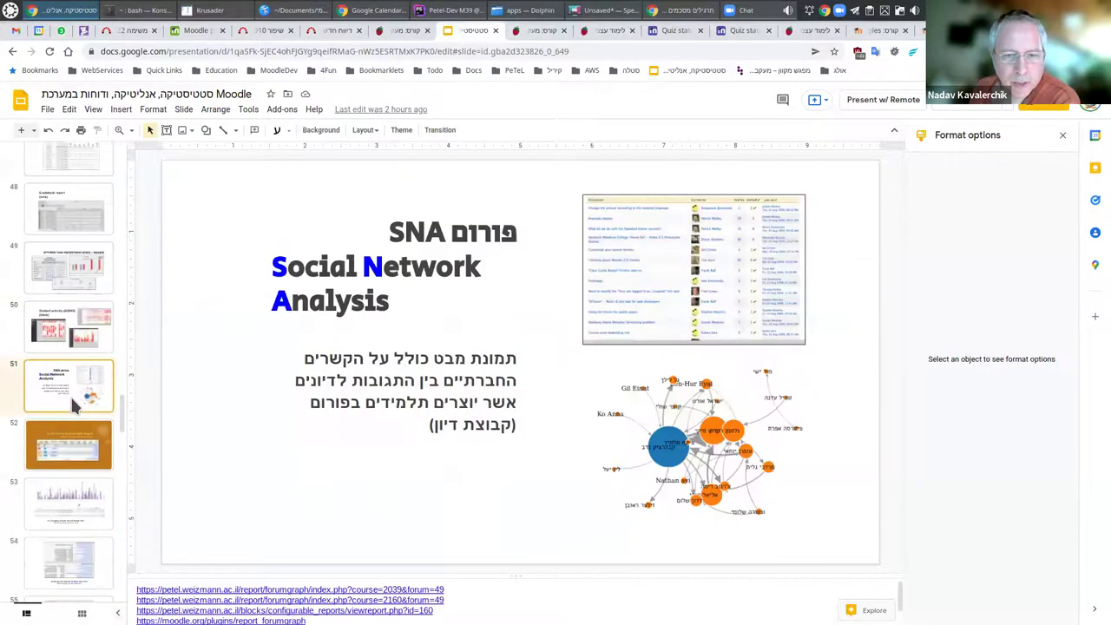
click(966, 109)
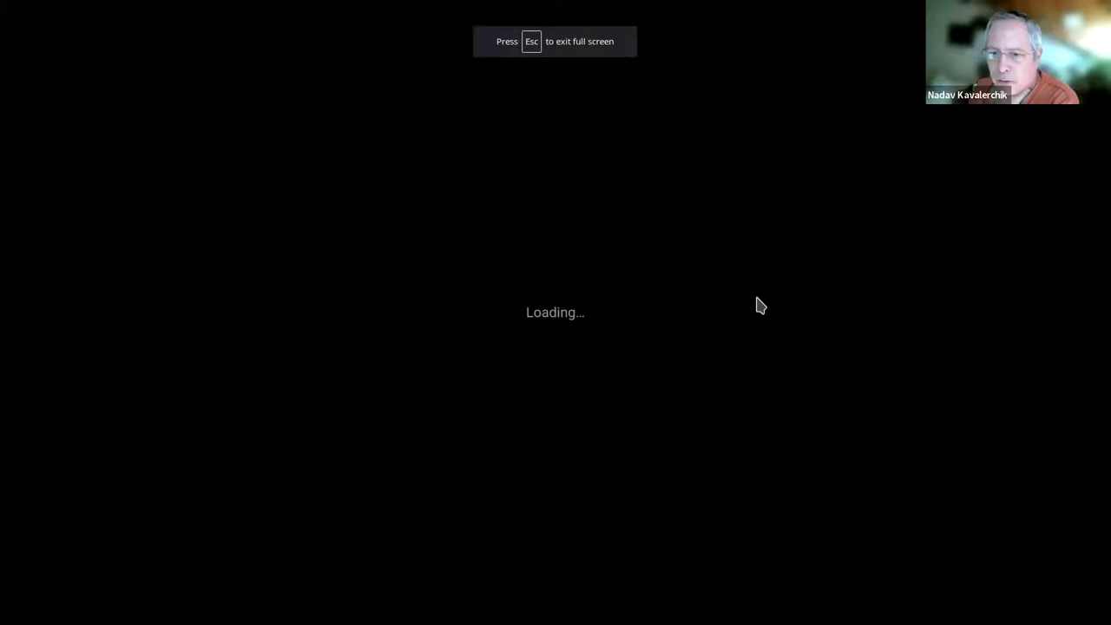
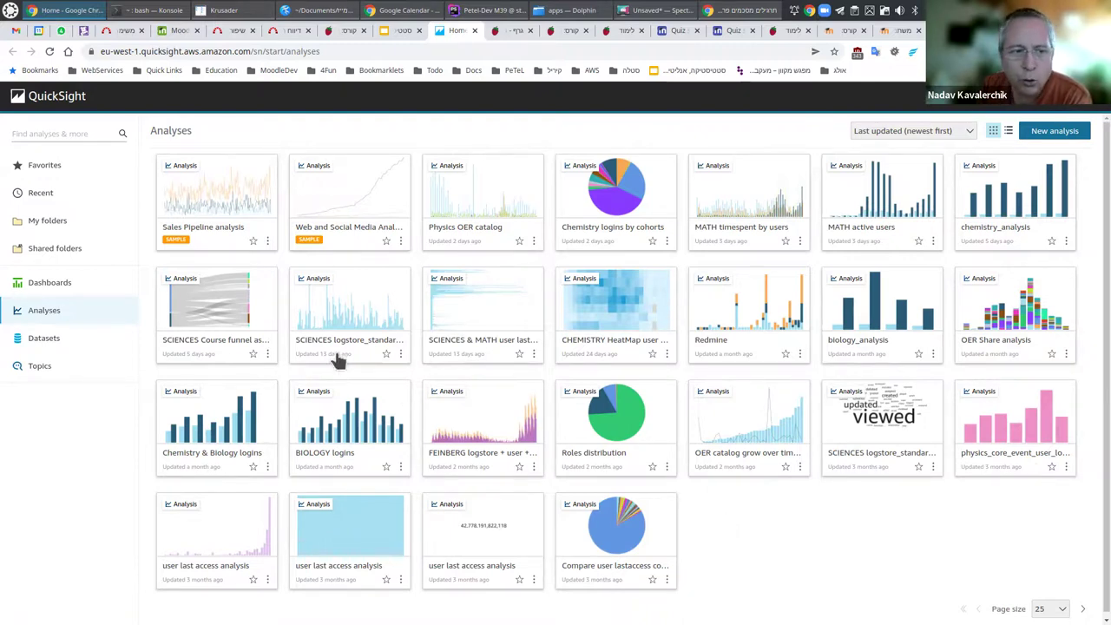
Look into the most recently modified shared folder in QuickSight and return to the list of analyses
click(46, 252)
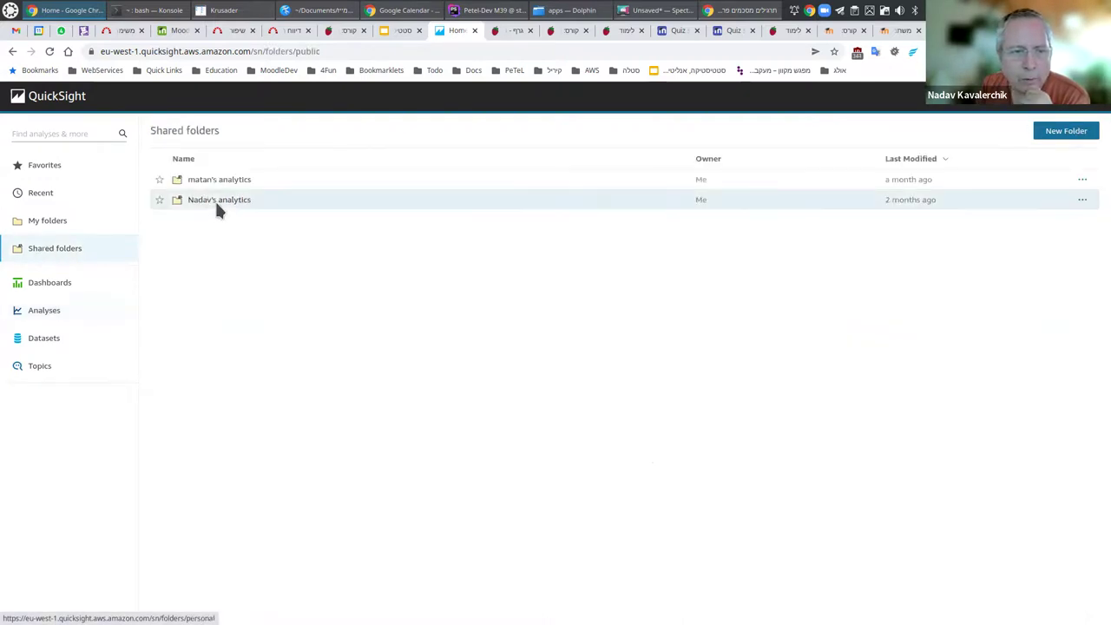
click(217, 182)
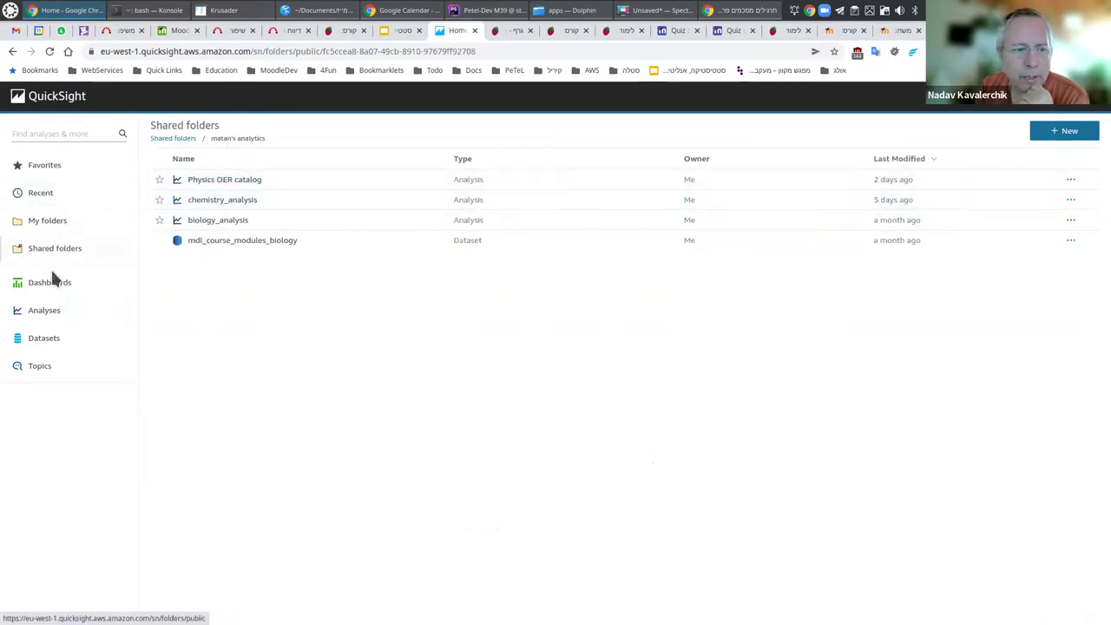
click(44, 309)
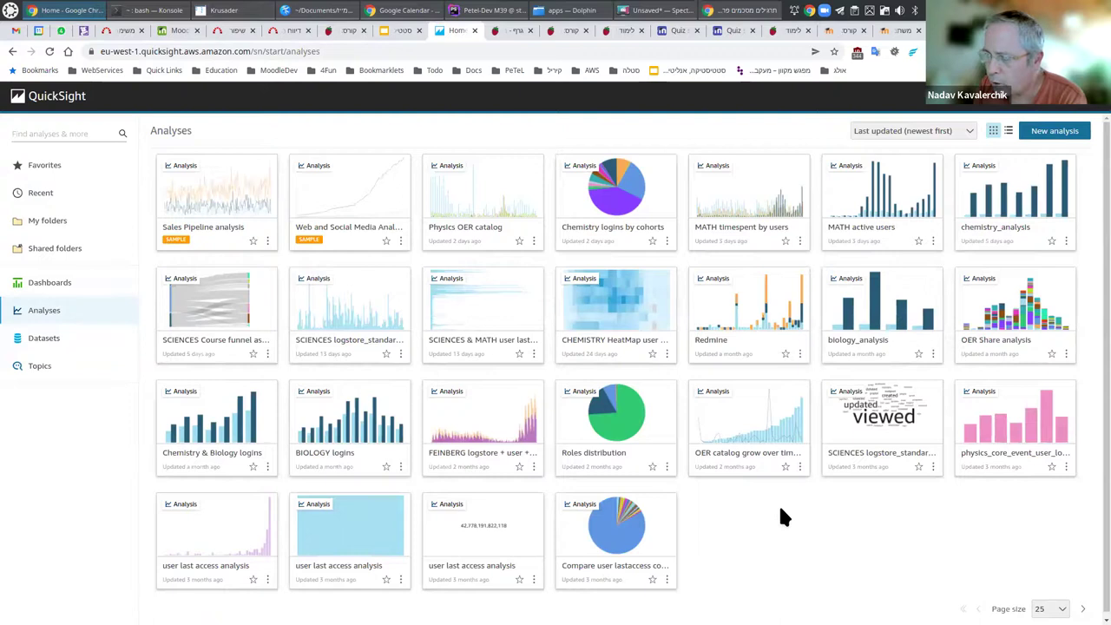
Start a new dataset, review the available data source types, and inspect the RDS connection form without creating a source
click(50, 346)
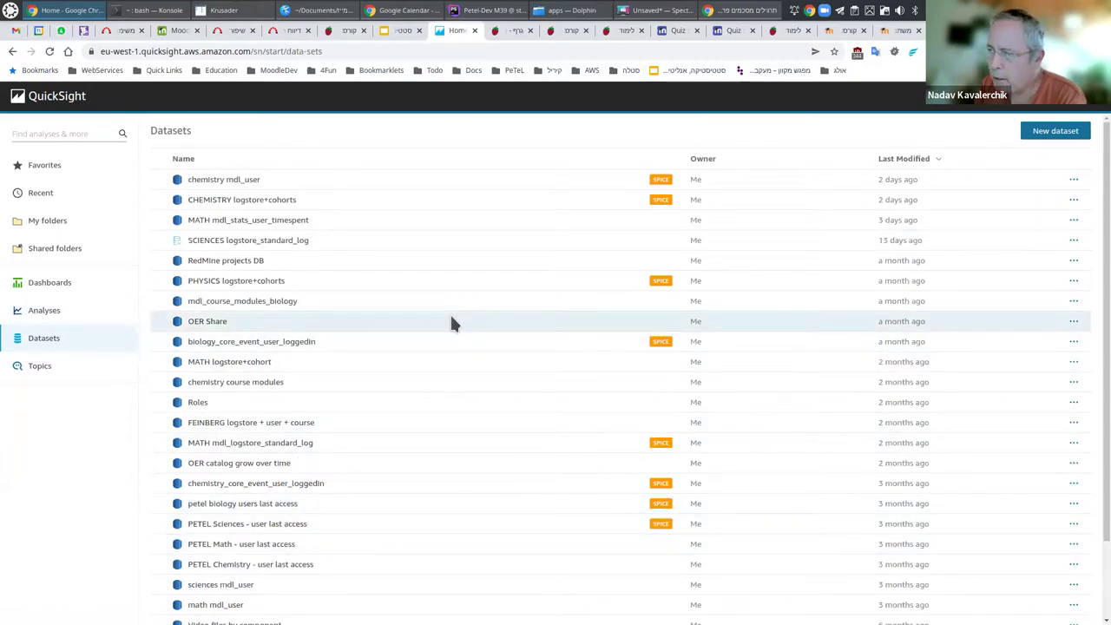
click(1055, 132)
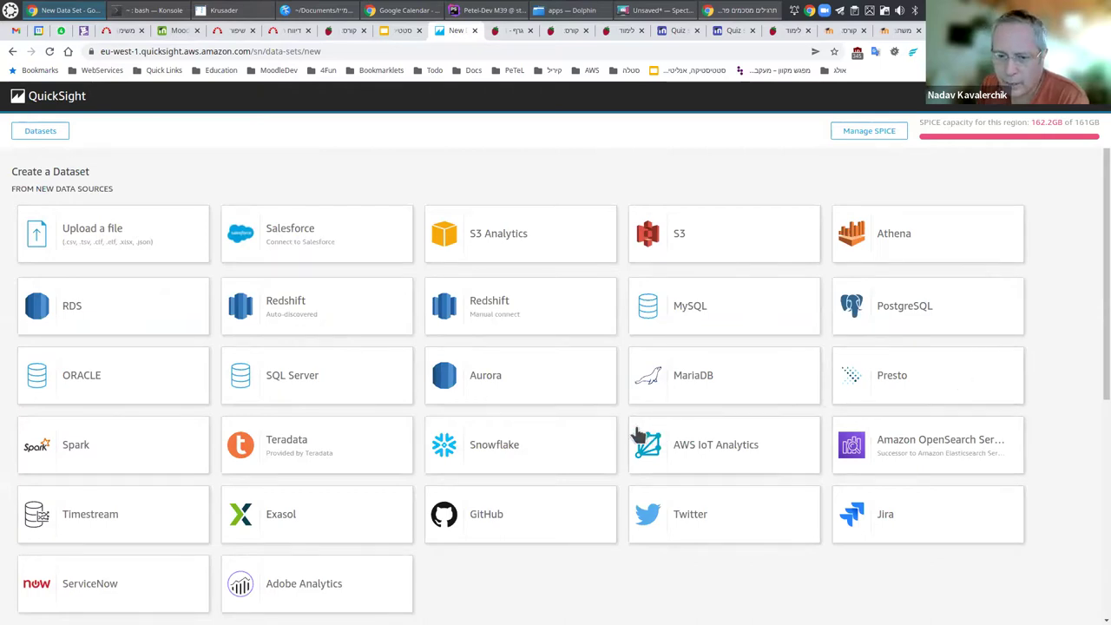
scroll(638, 438, down, 3)
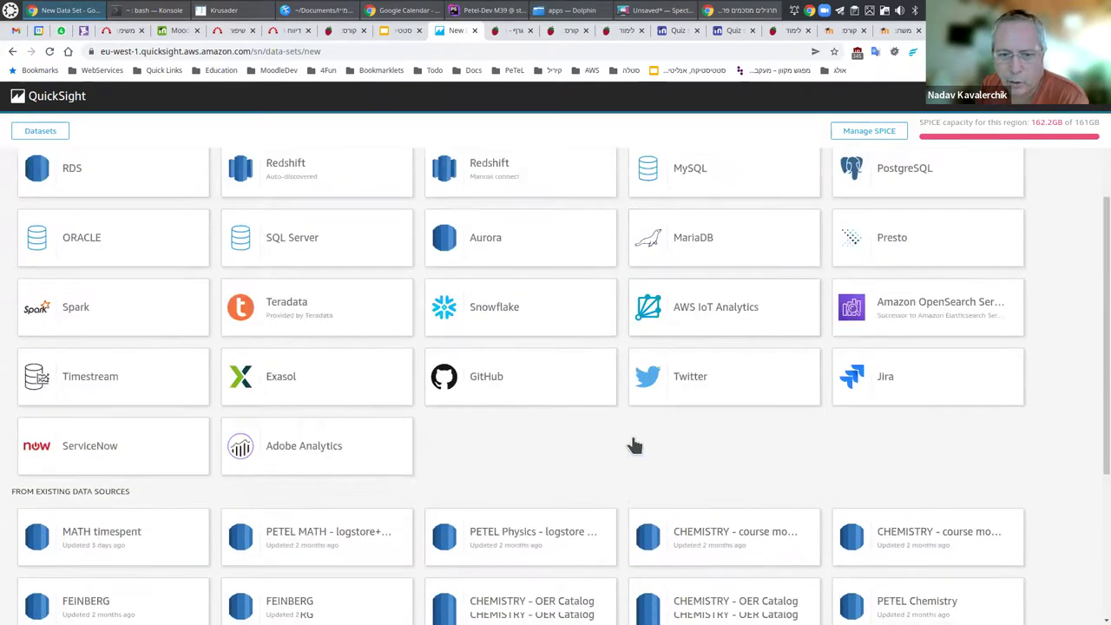
scroll(634, 445, up, 3)
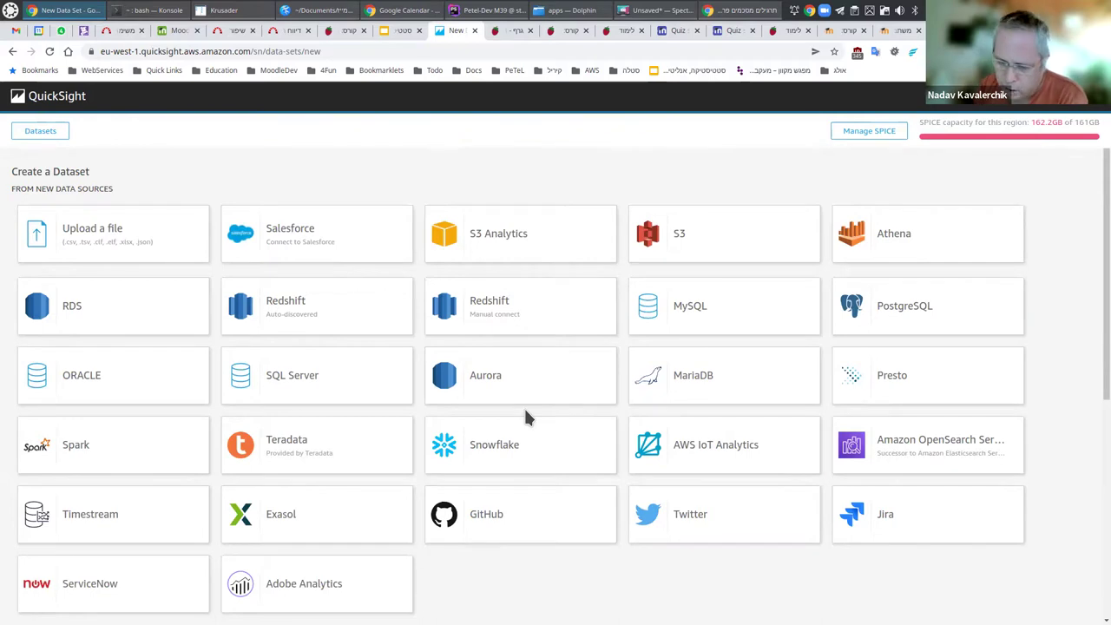
click(99, 318)
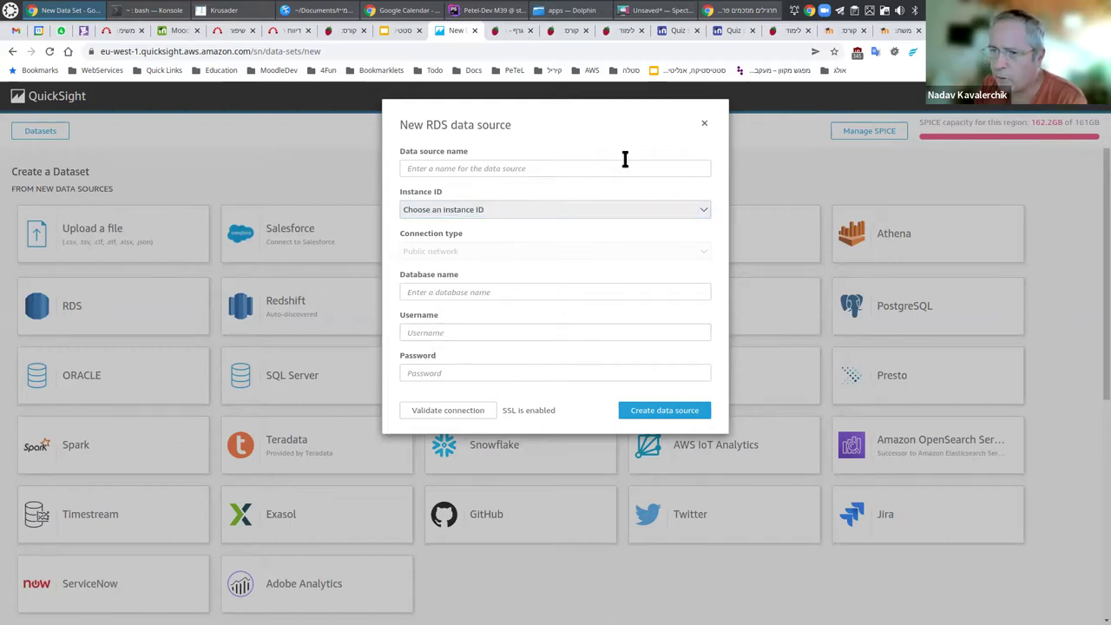
click(704, 124)
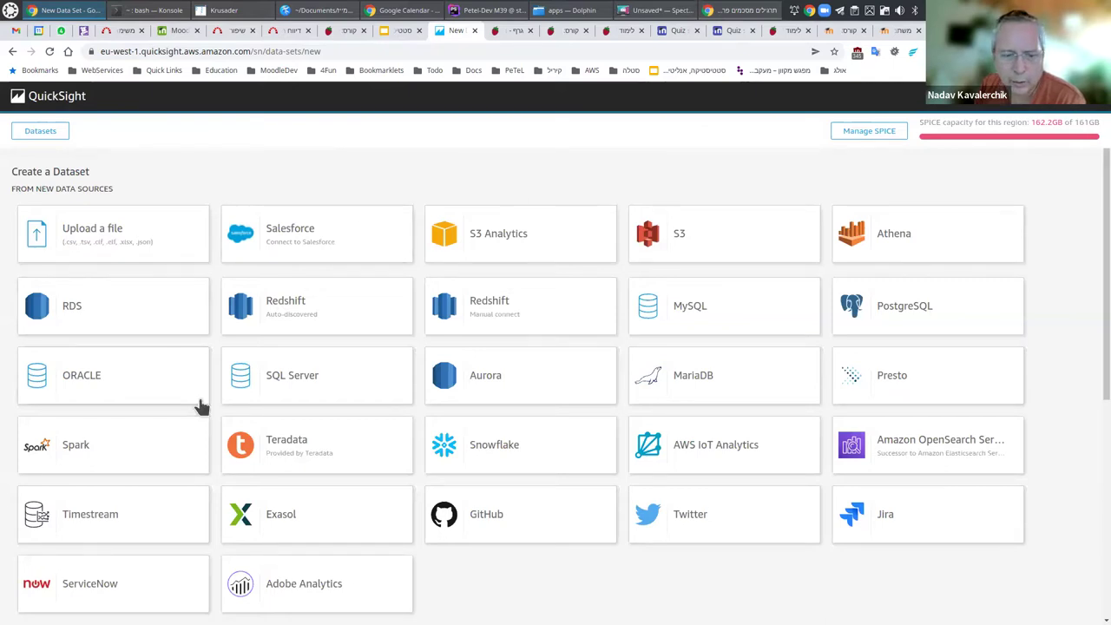
Review the existing data sources offered for a new dataset and return to the QuickSight home page
scroll(355, 493, down, 3)
scroll(358, 491, down, 1)
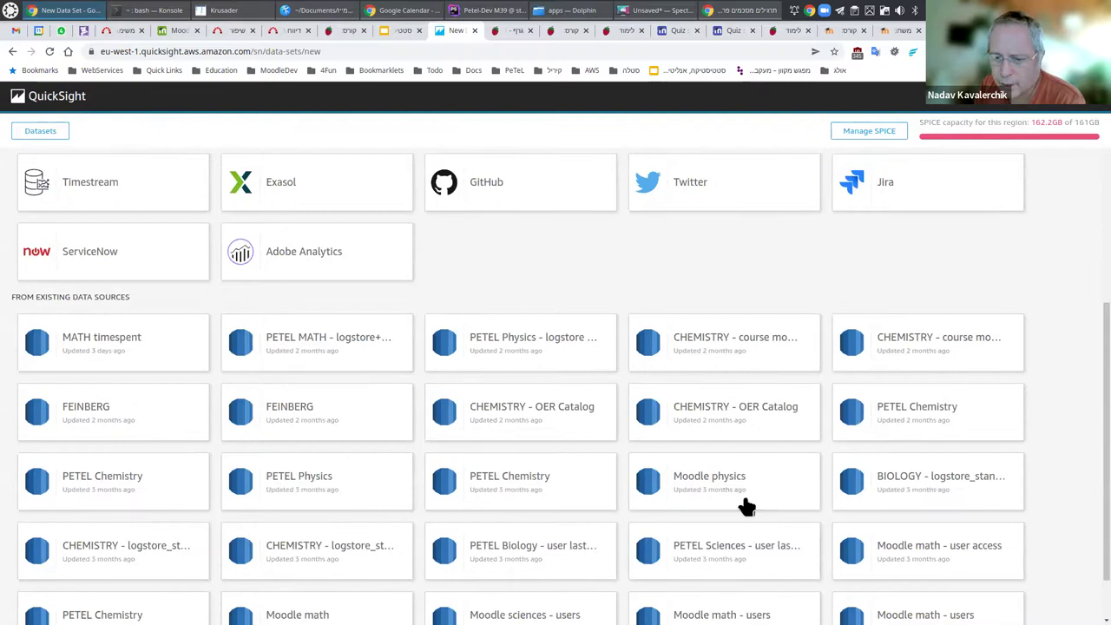
scroll(598, 492, up, 4)
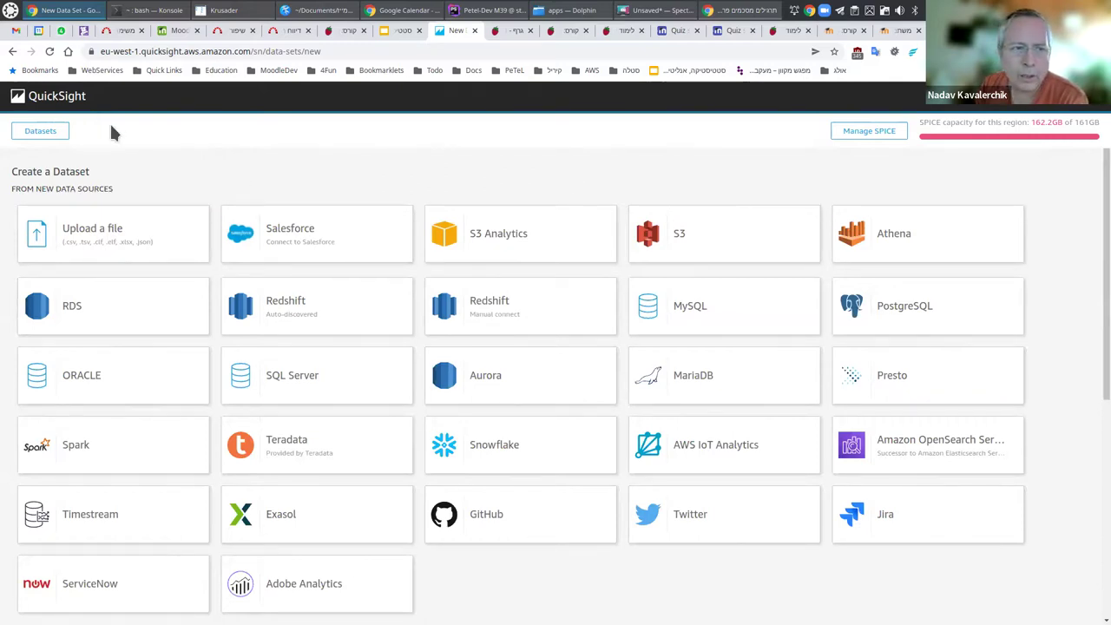
click(61, 104)
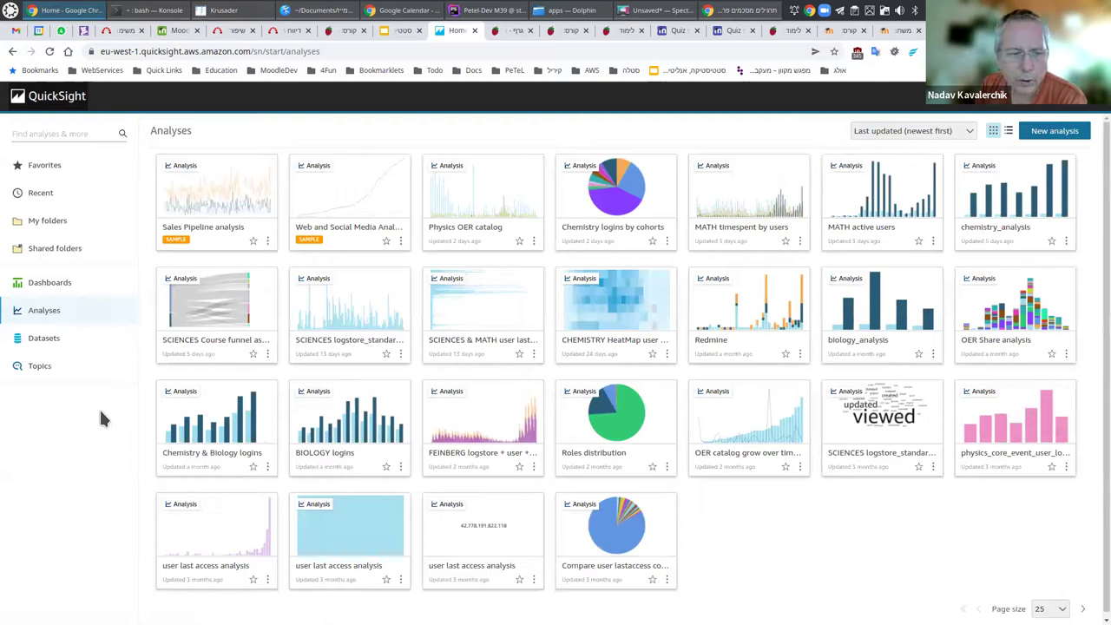
Open the CHEMISTRY logstore+cohorts dataset from the datasets list for editing
click(39, 339)
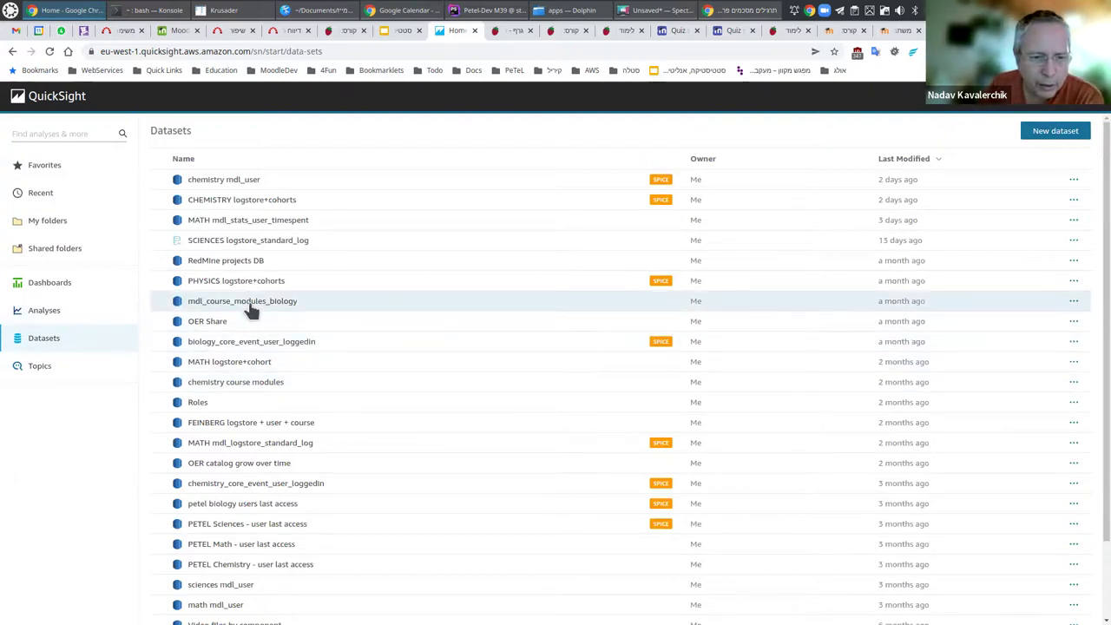
click(252, 207)
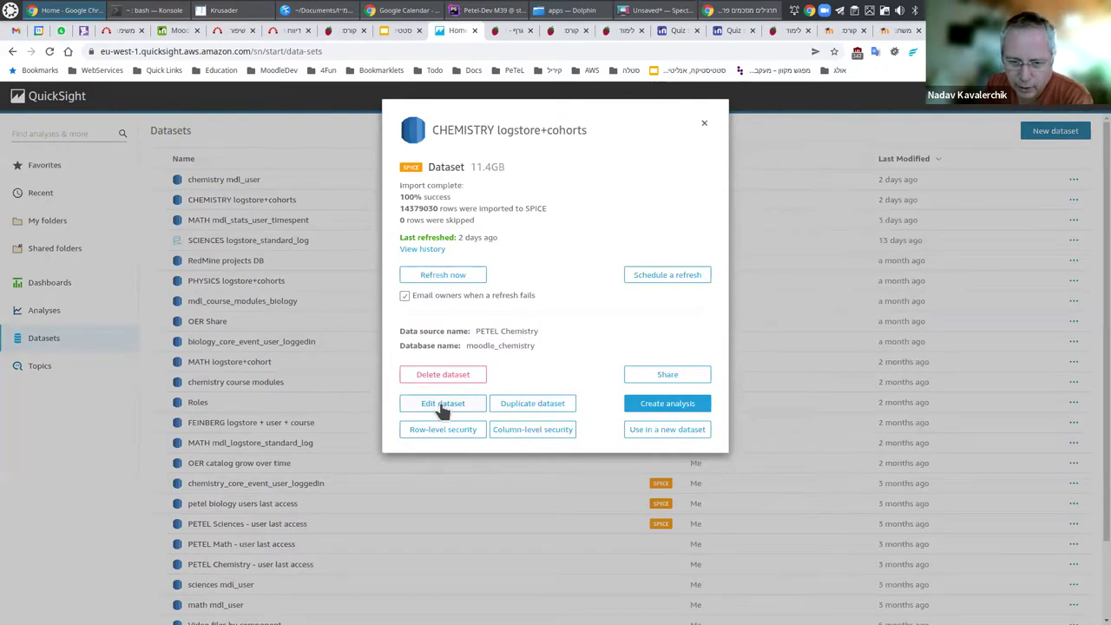
click(443, 404)
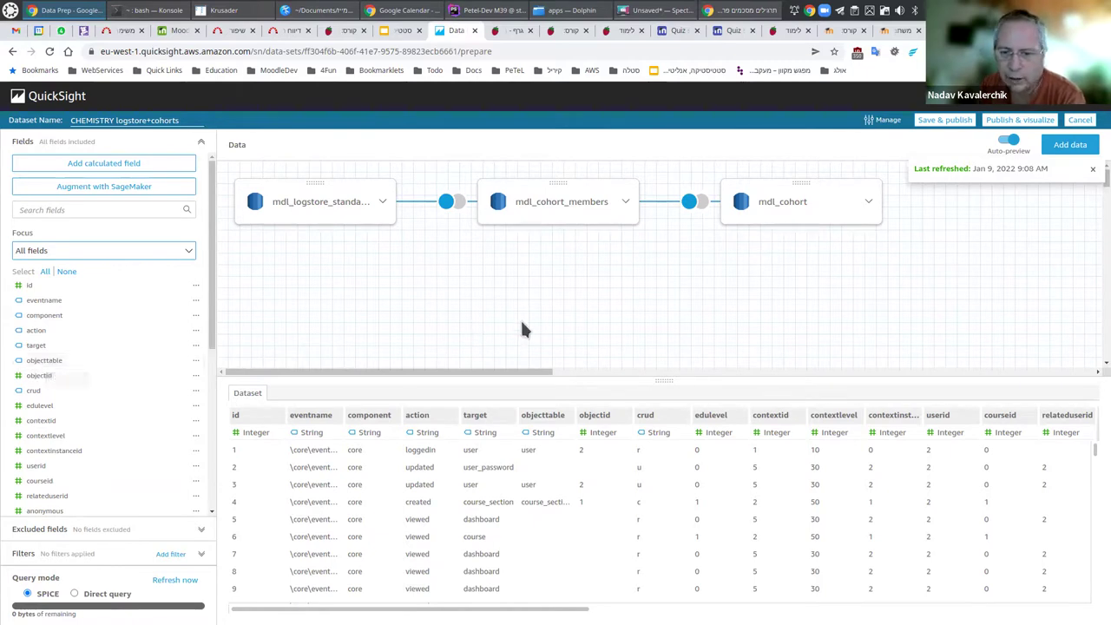
Inspect the id and action values of the first log rows in the dataset preview, and cancel the dataset editing
click(259, 469)
click(245, 451)
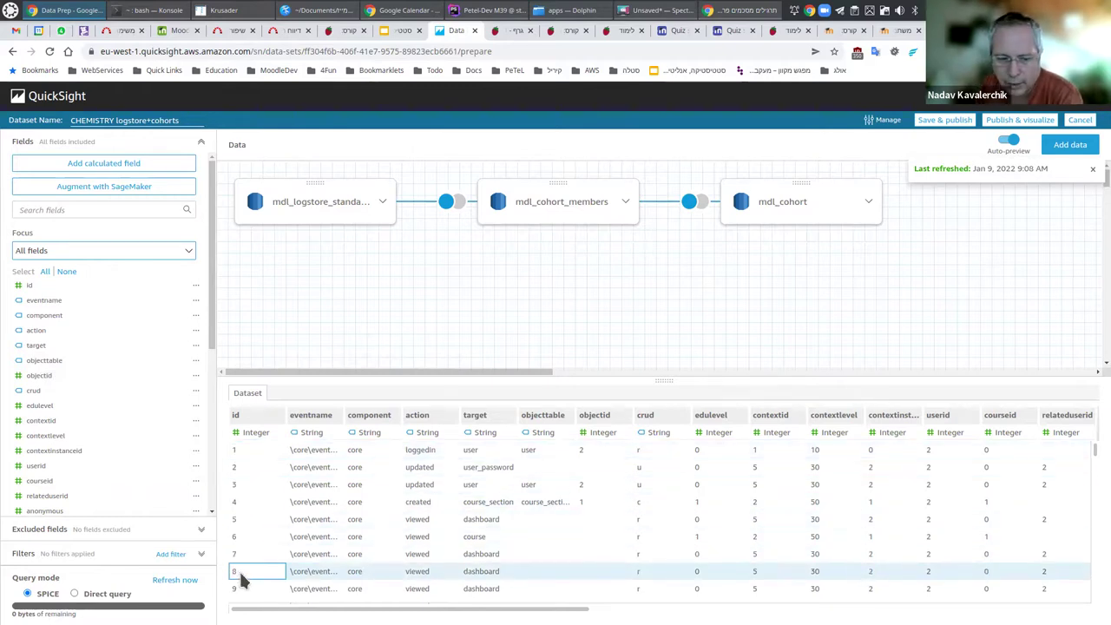
click(253, 483)
click(420, 453)
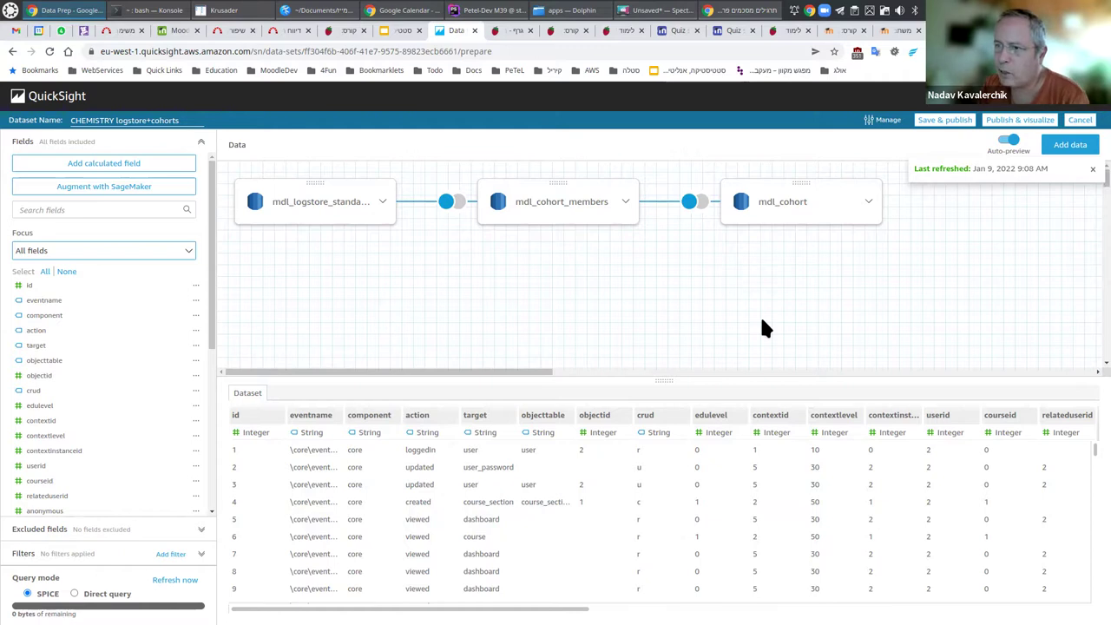
click(1080, 121)
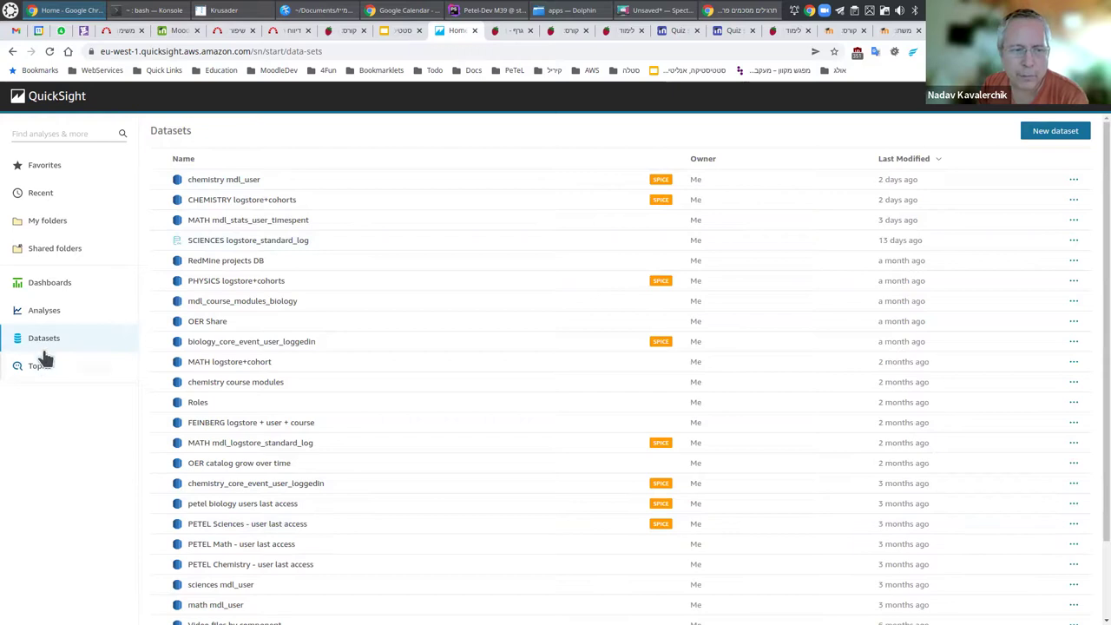
Open the Sales Pipeline analysis and expand the field wells of the Historical opportunity pipeline chart
click(39, 312)
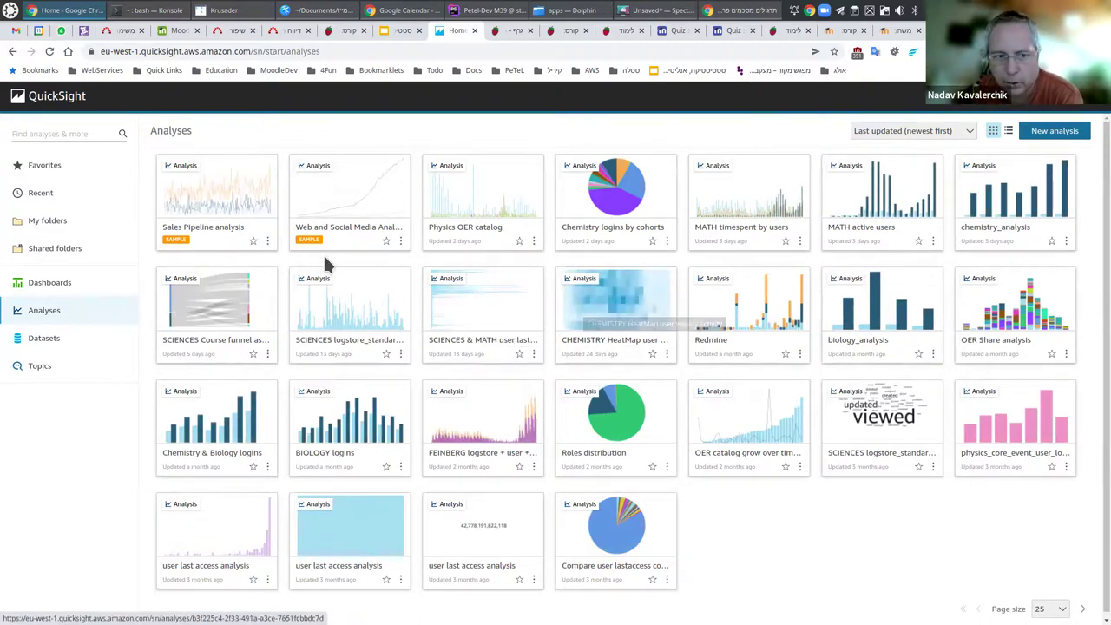
click(228, 200)
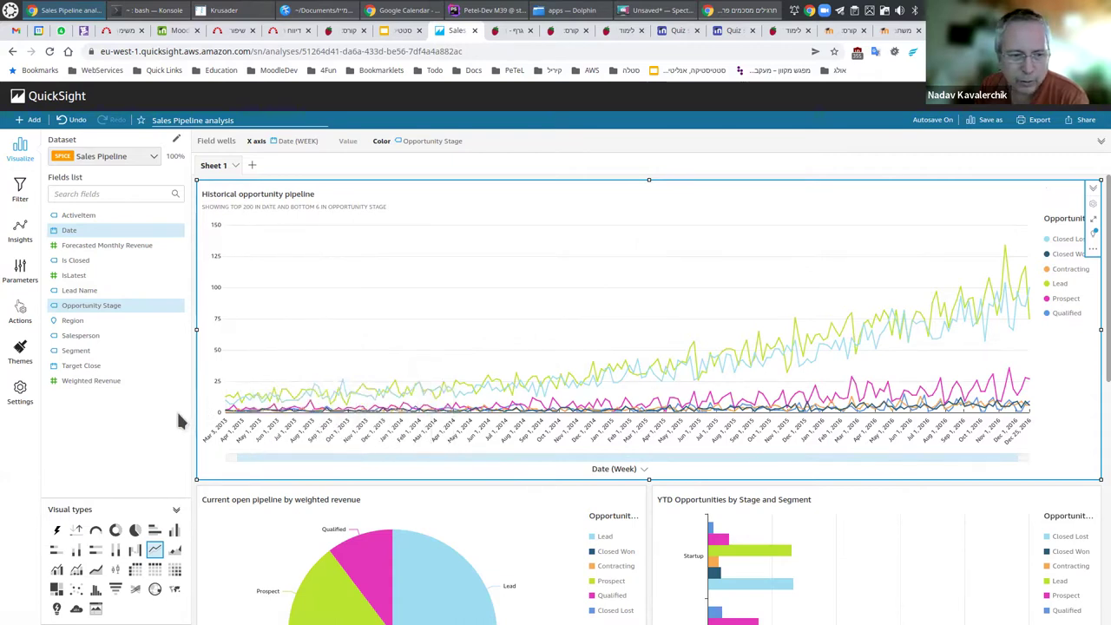
click(381, 199)
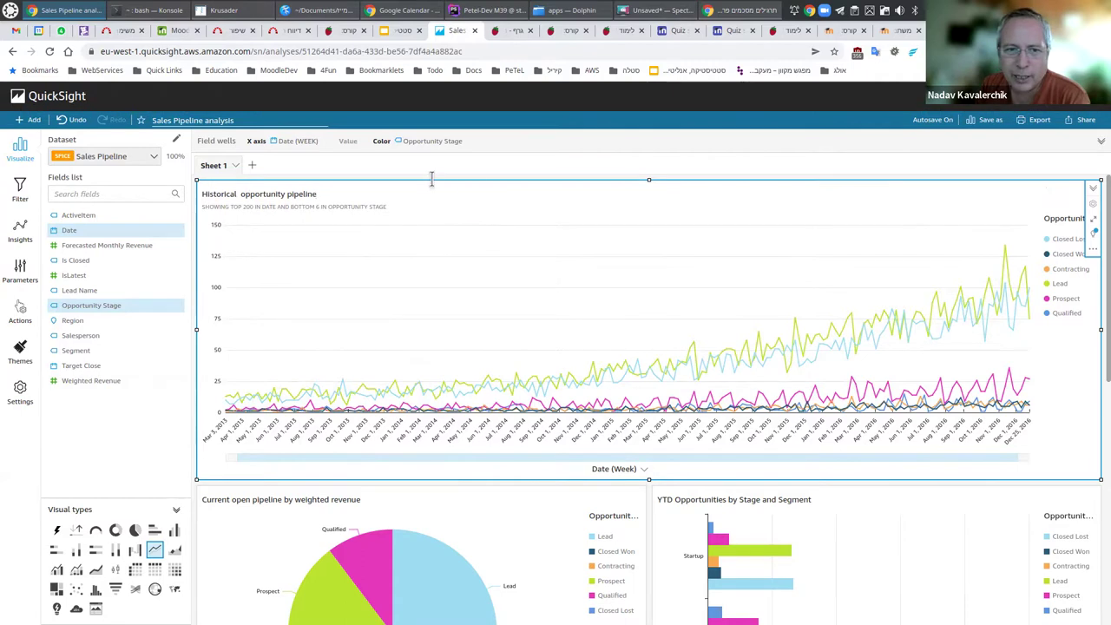
click(476, 145)
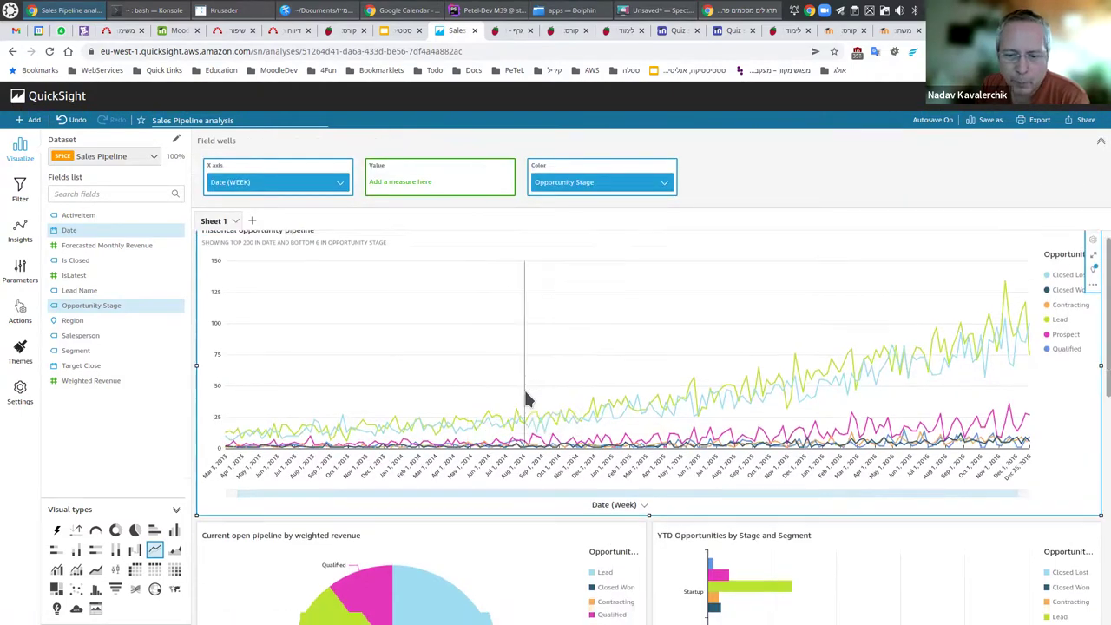
scroll(521, 382, down, 2)
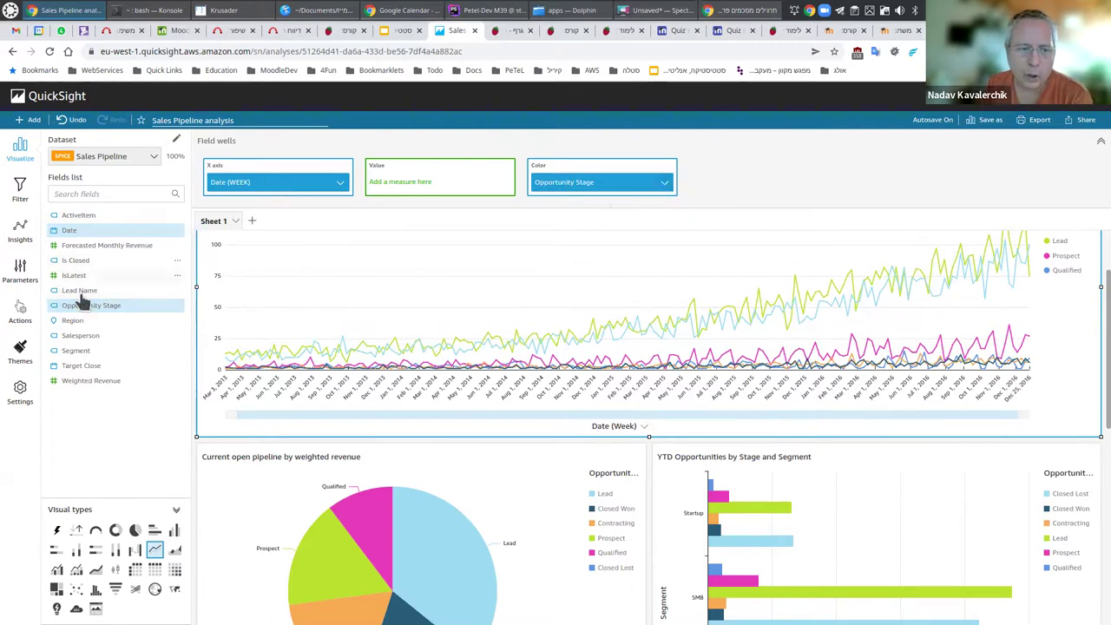
Remove Opportunity Stage from the line chart's Color field well and add it back to the same well
click(667, 187)
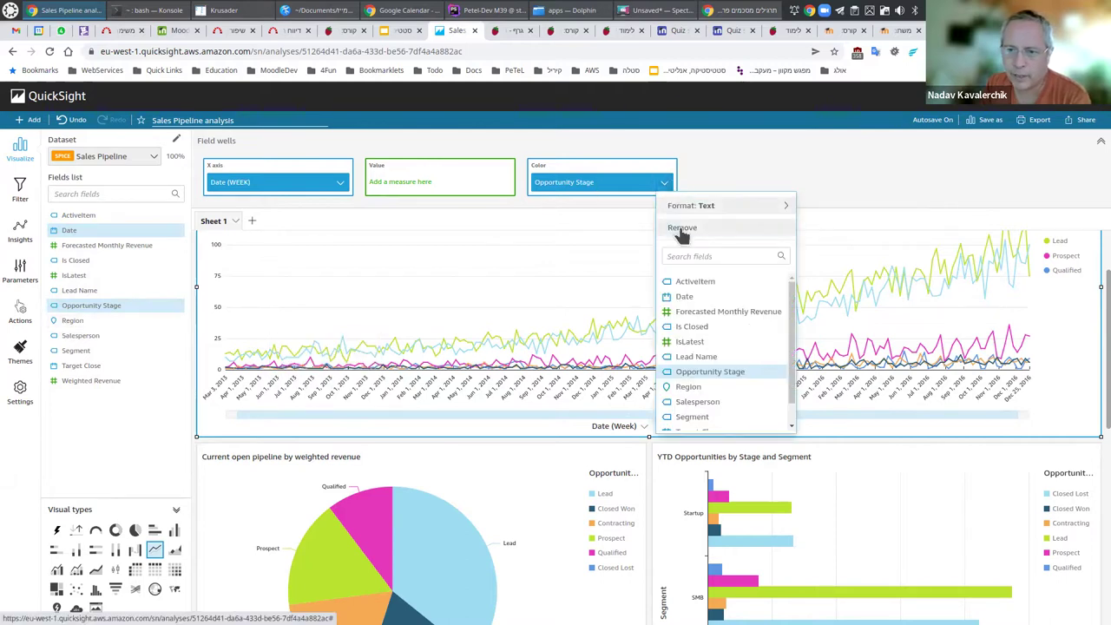
click(681, 232)
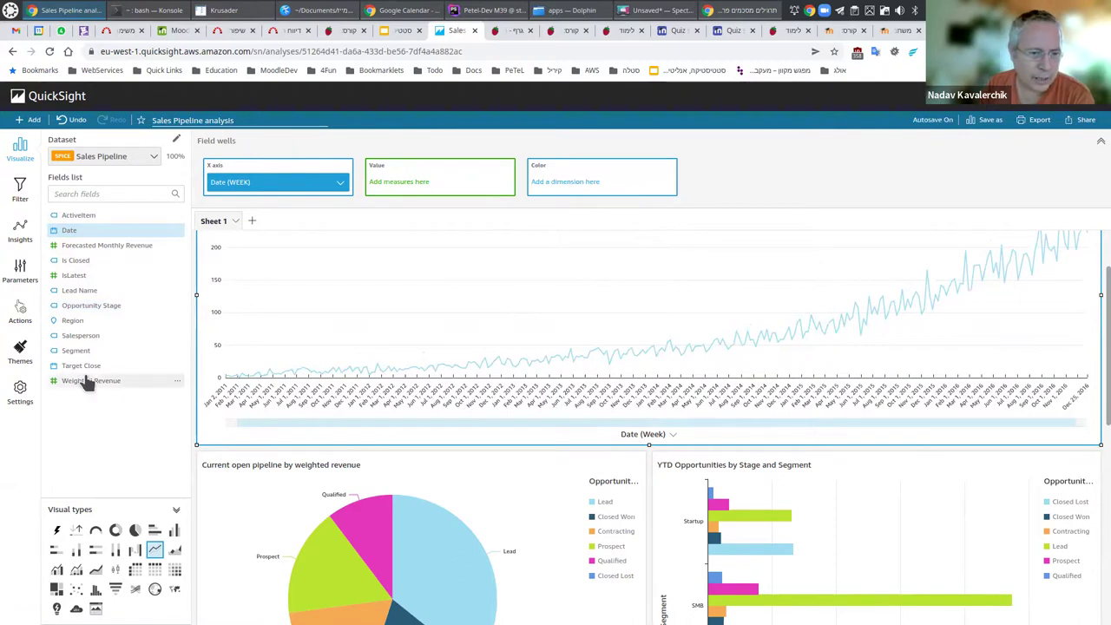
drag(95, 305, 595, 176)
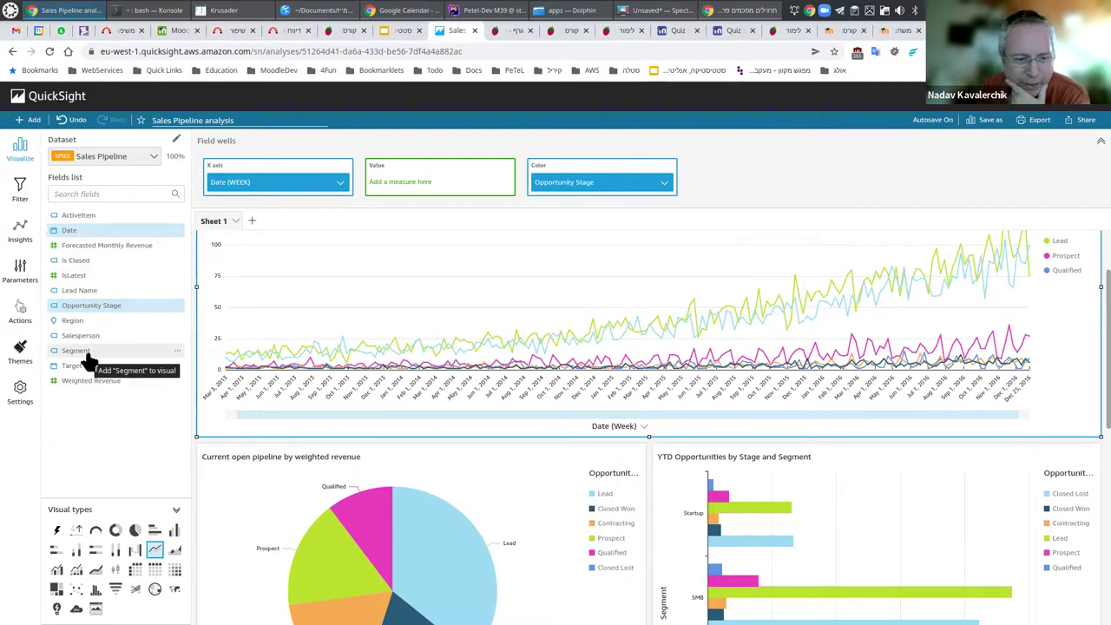
Change the Historical opportunity pipeline visual to a pivot table
click(135, 570)
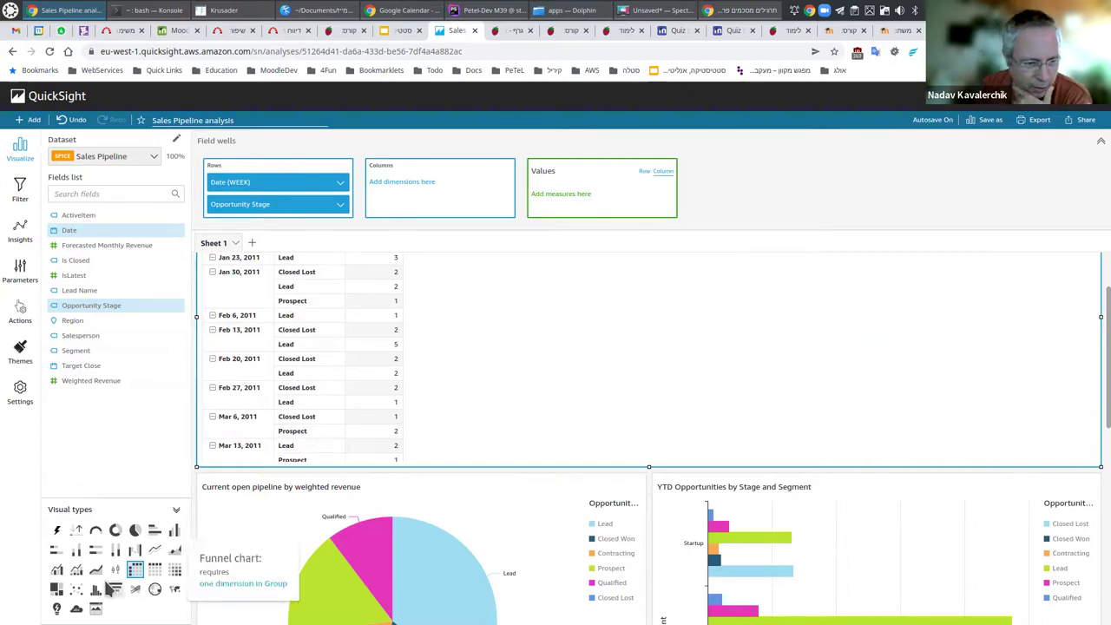
Switch the Historical opportunity pipeline visual to a bar combo chart, replace it with a line chart, and examine its weekly counts
click(76, 571)
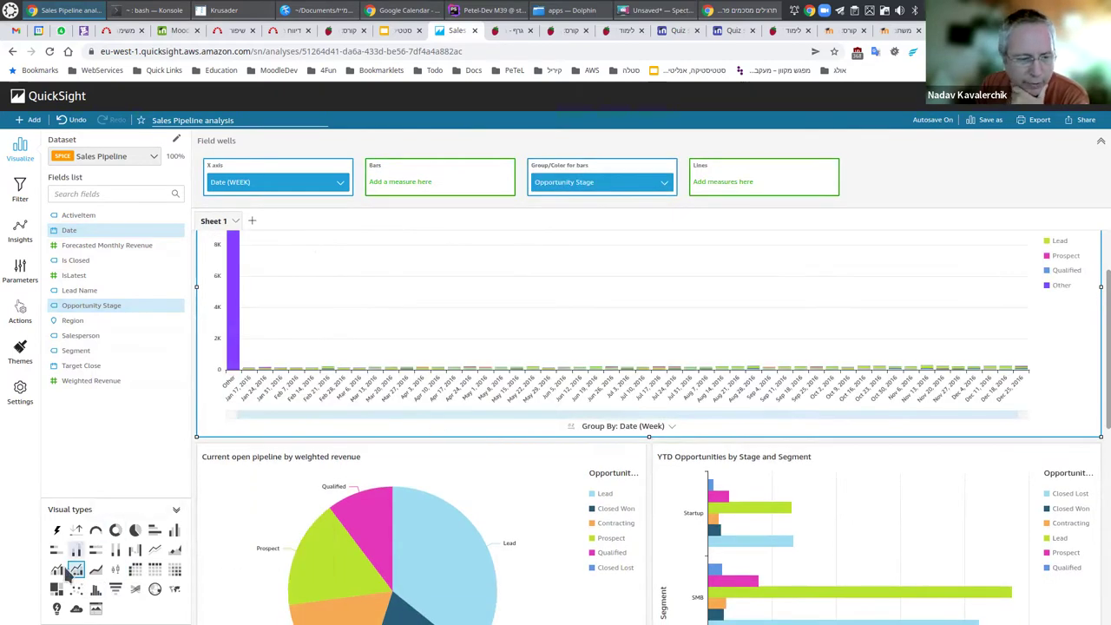
click(155, 549)
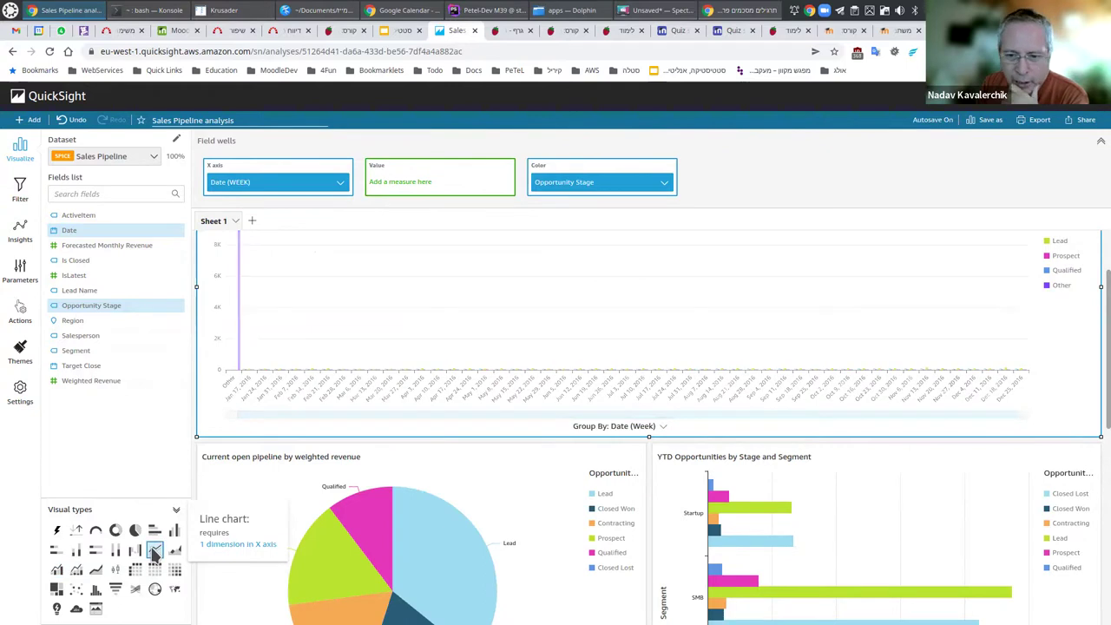
mouse_move(976, 314)
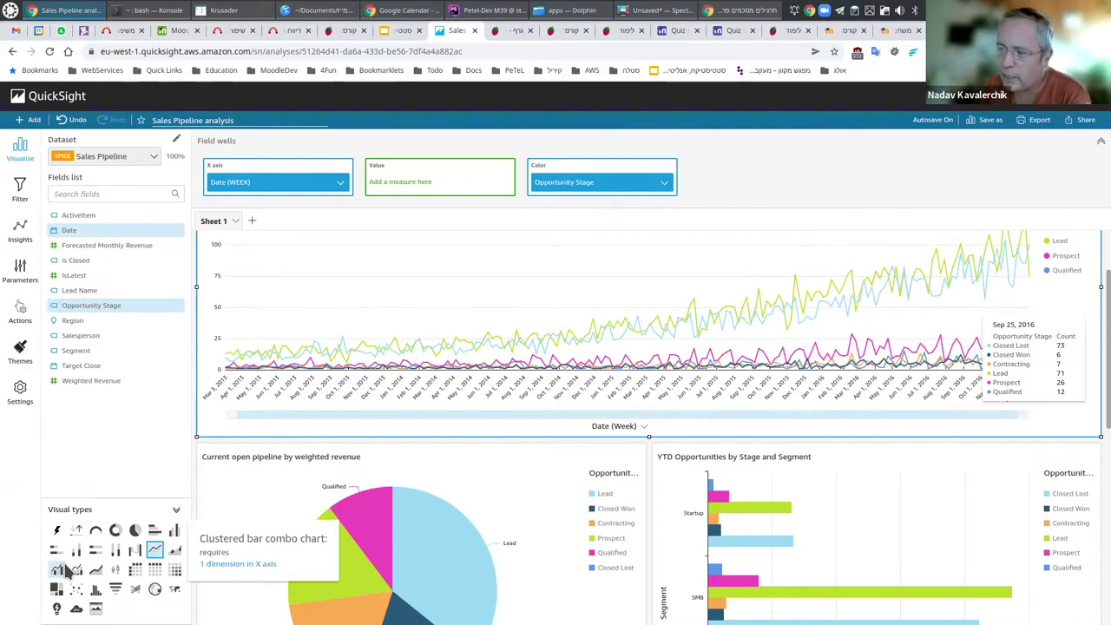
Try the Day aggregation for the line chart's X axis Date field, and set the aggregation to Quarter
click(341, 185)
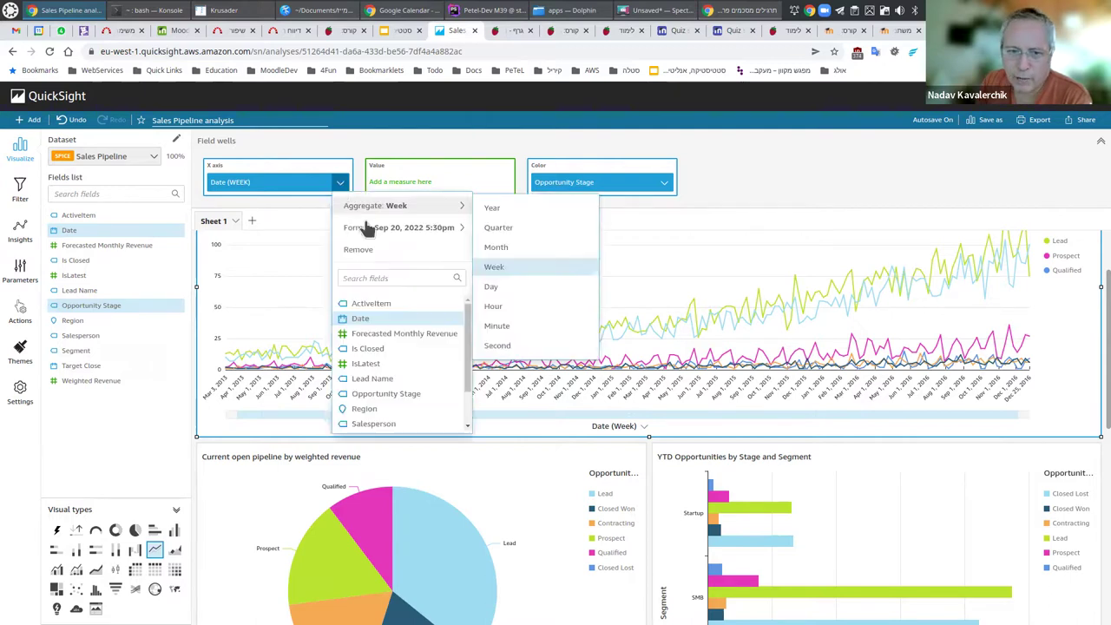
mouse_move(434, 205)
click(493, 288)
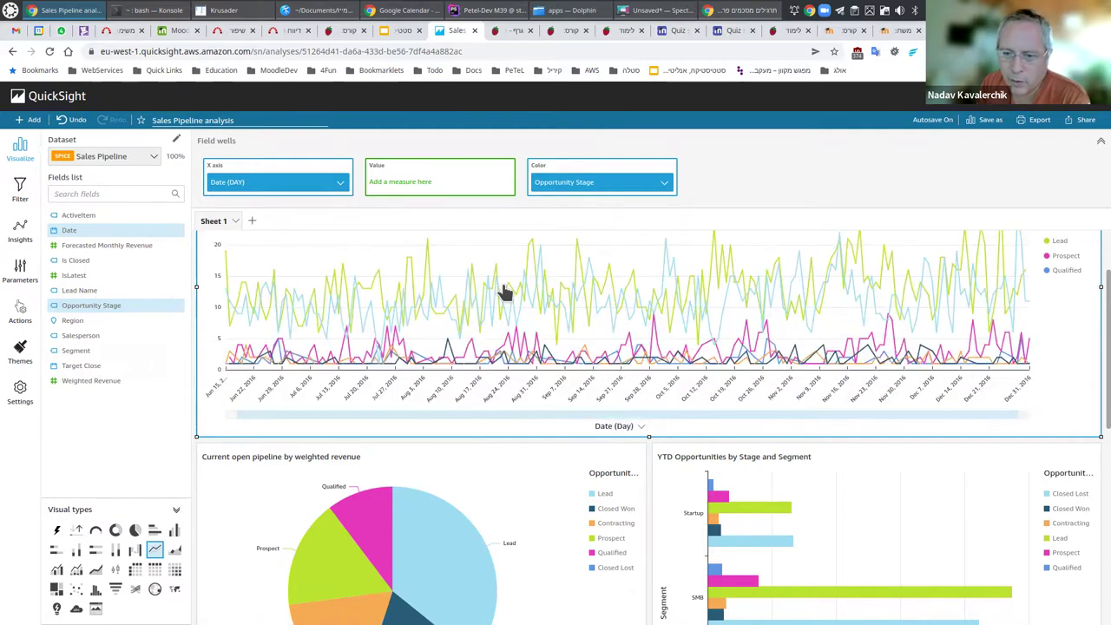
click(340, 186)
mouse_move(439, 207)
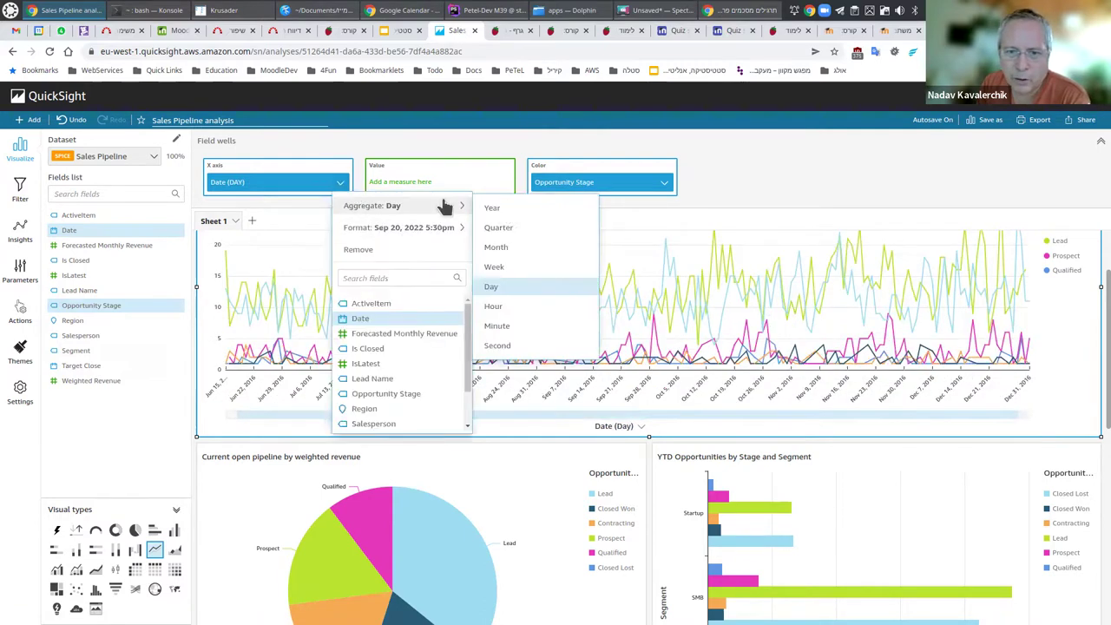
click(511, 235)
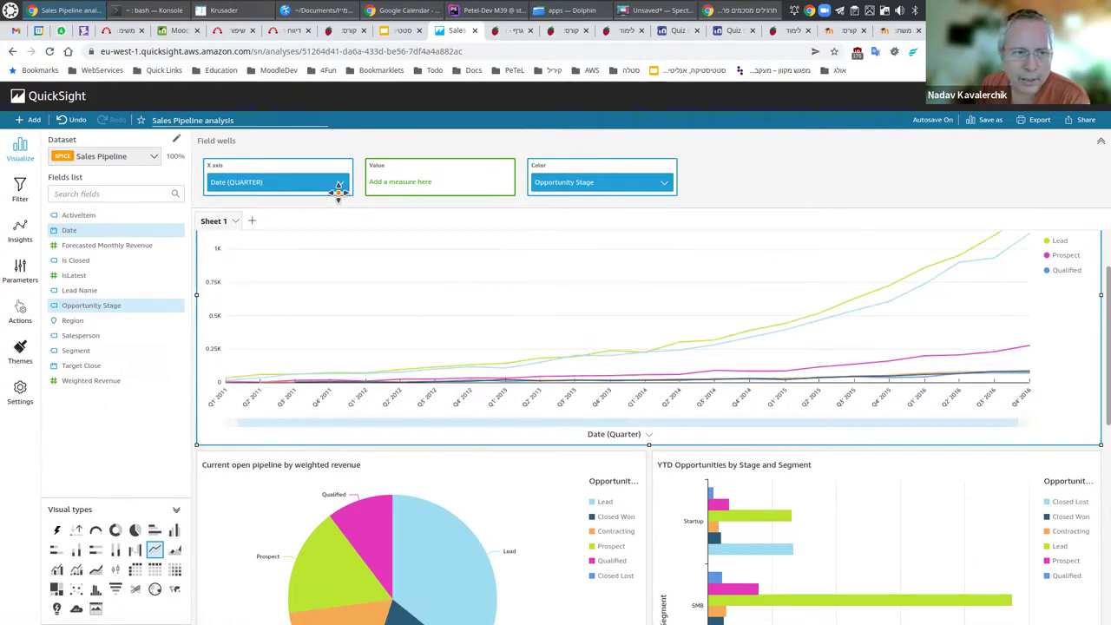
Create a filter on the Date field for the quarterly line chart and open its settings
click(20, 190)
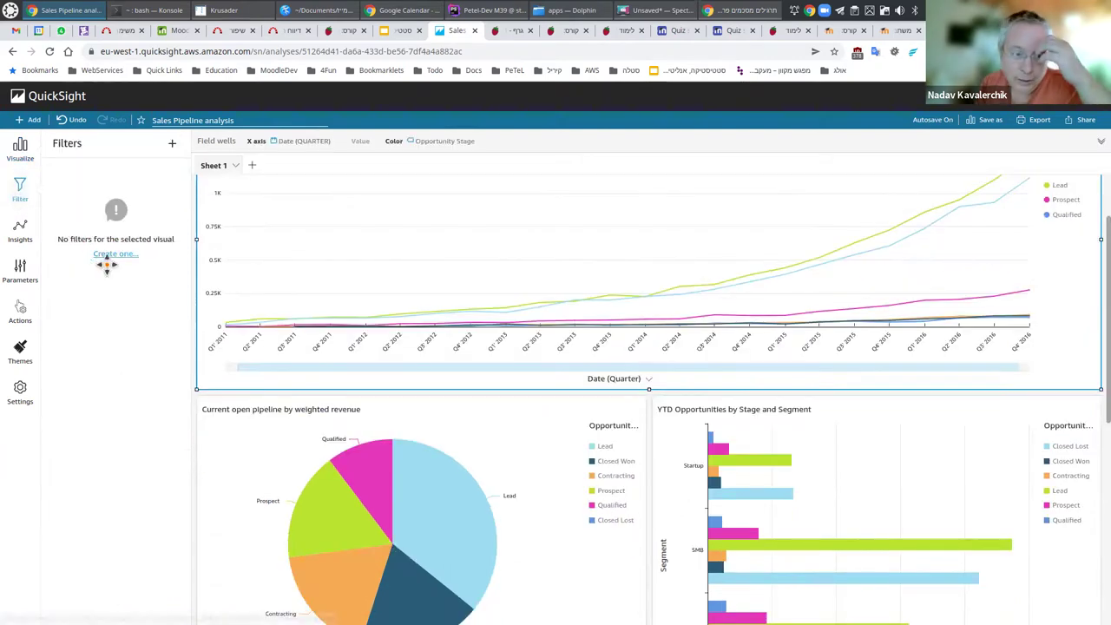
click(115, 254)
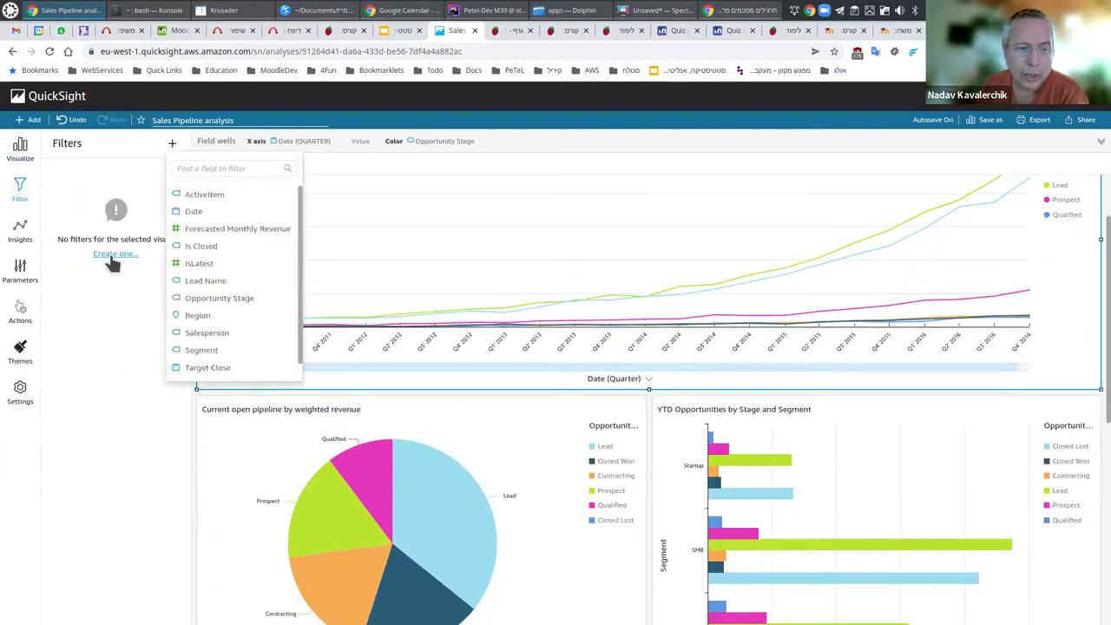
click(194, 211)
click(87, 182)
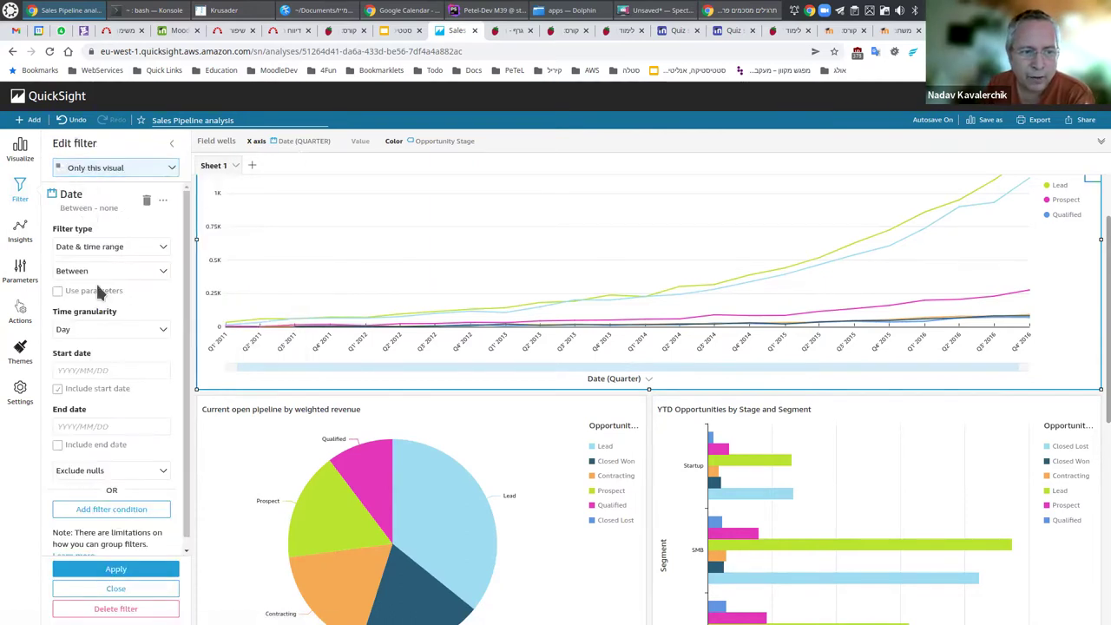
Examine the Date filter's range condition and visual scope options, and close the filter settings without changing them
click(97, 272)
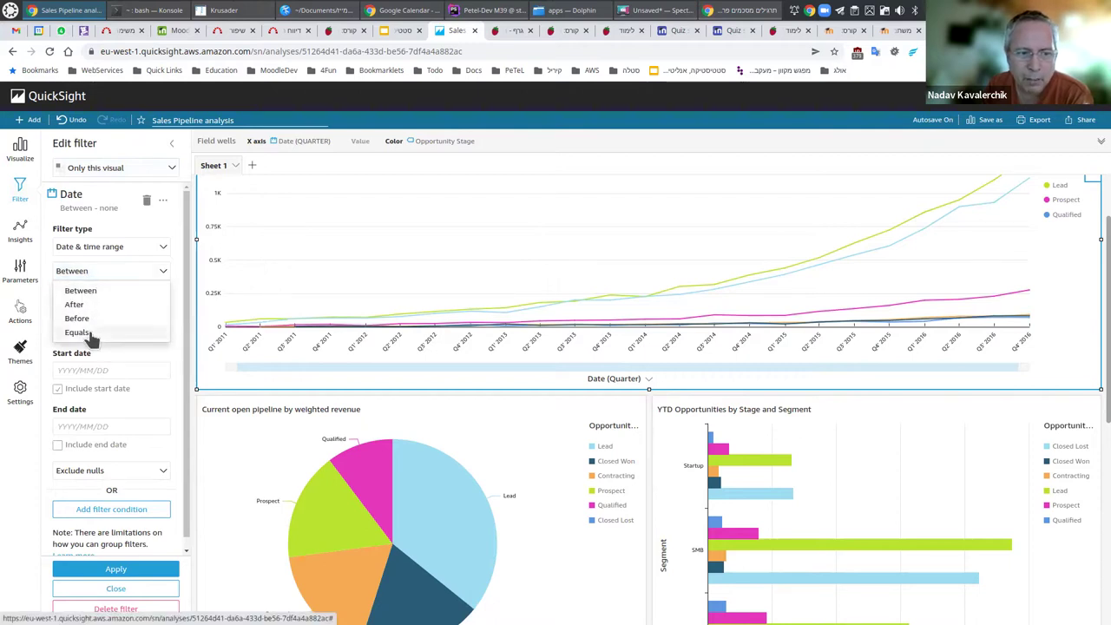
click(164, 274)
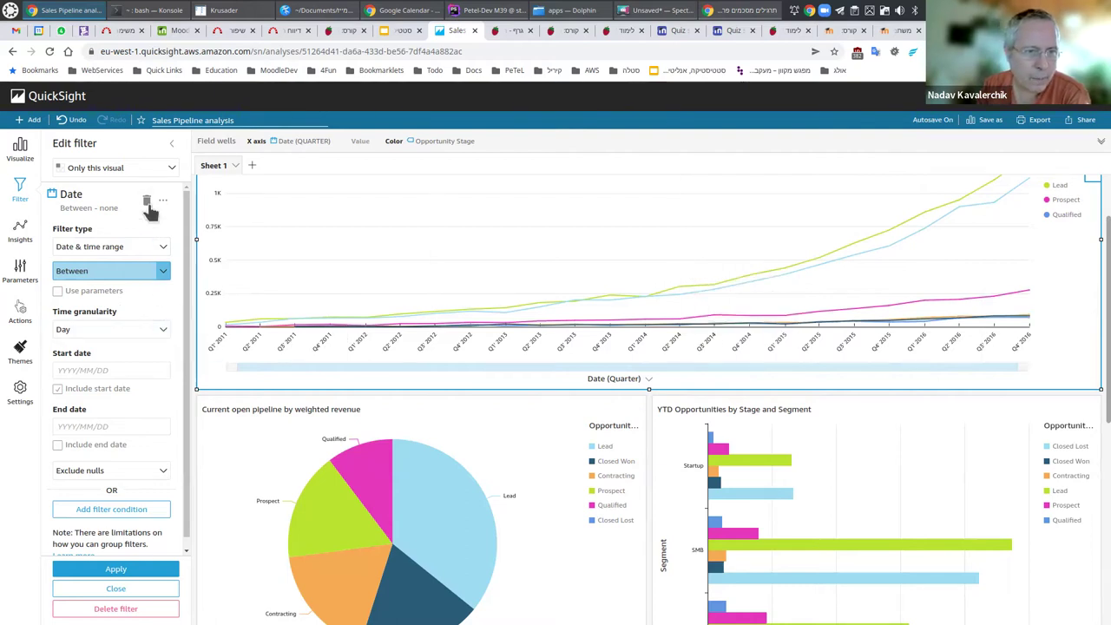
click(22, 193)
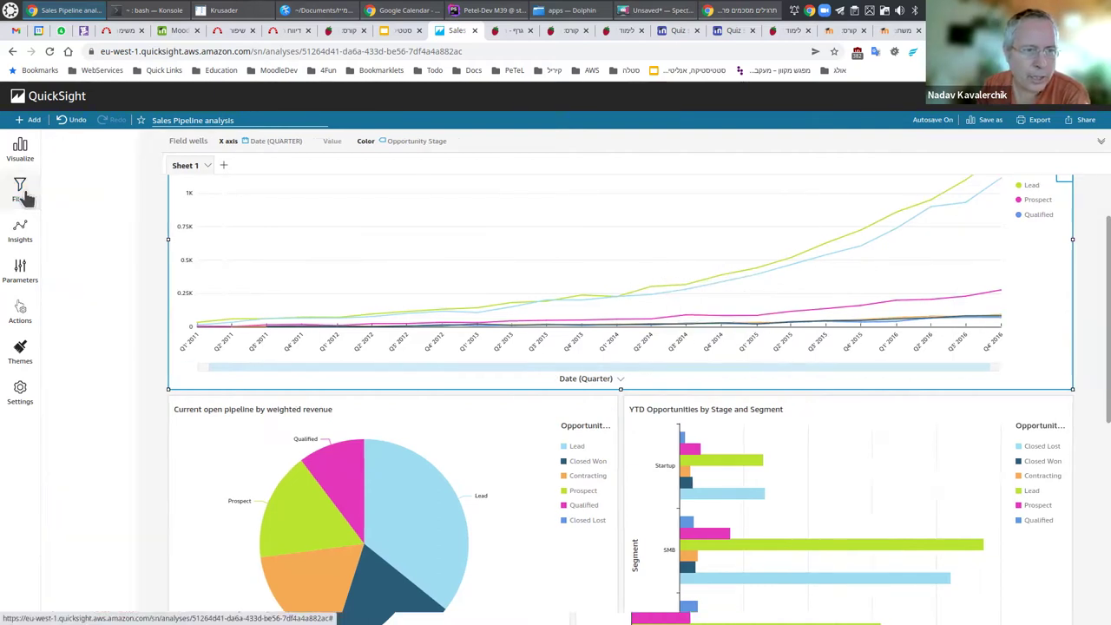
click(22, 192)
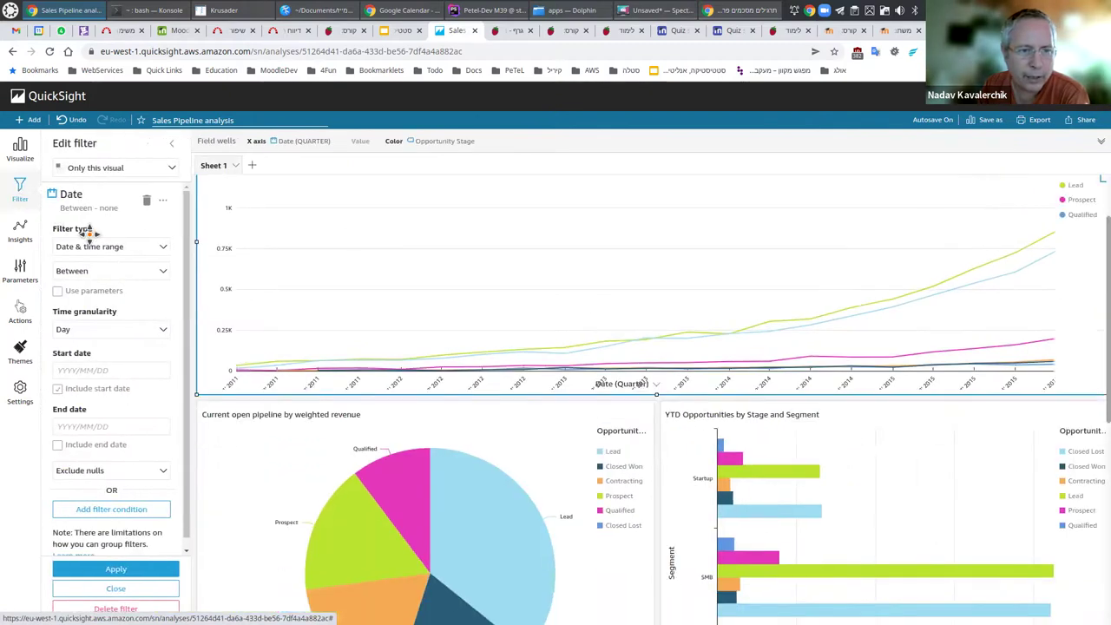
click(170, 171)
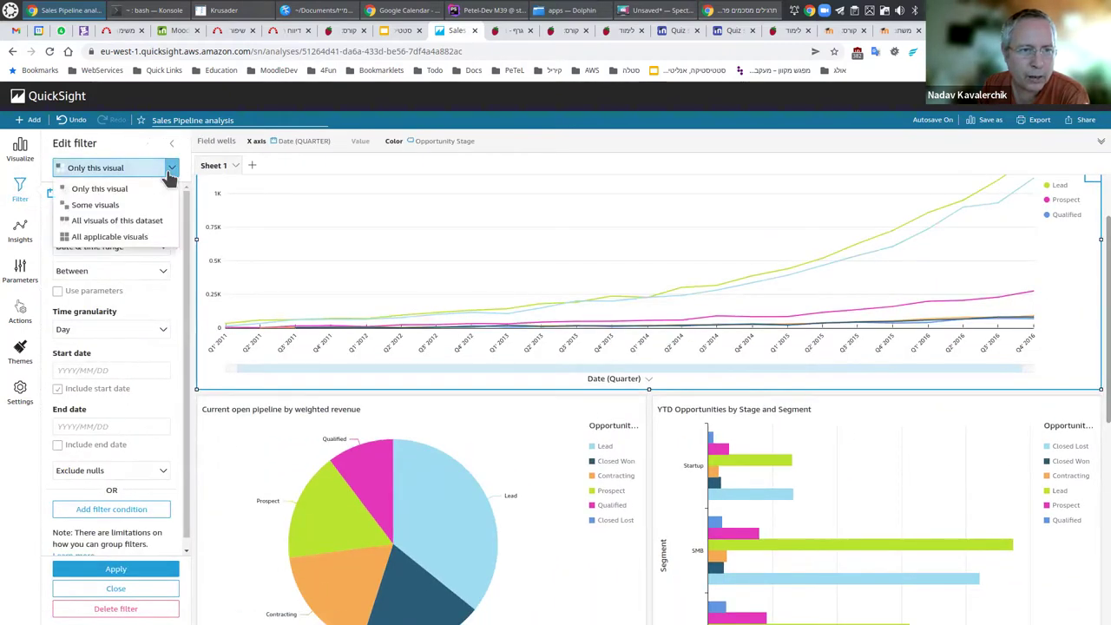
click(170, 171)
click(142, 588)
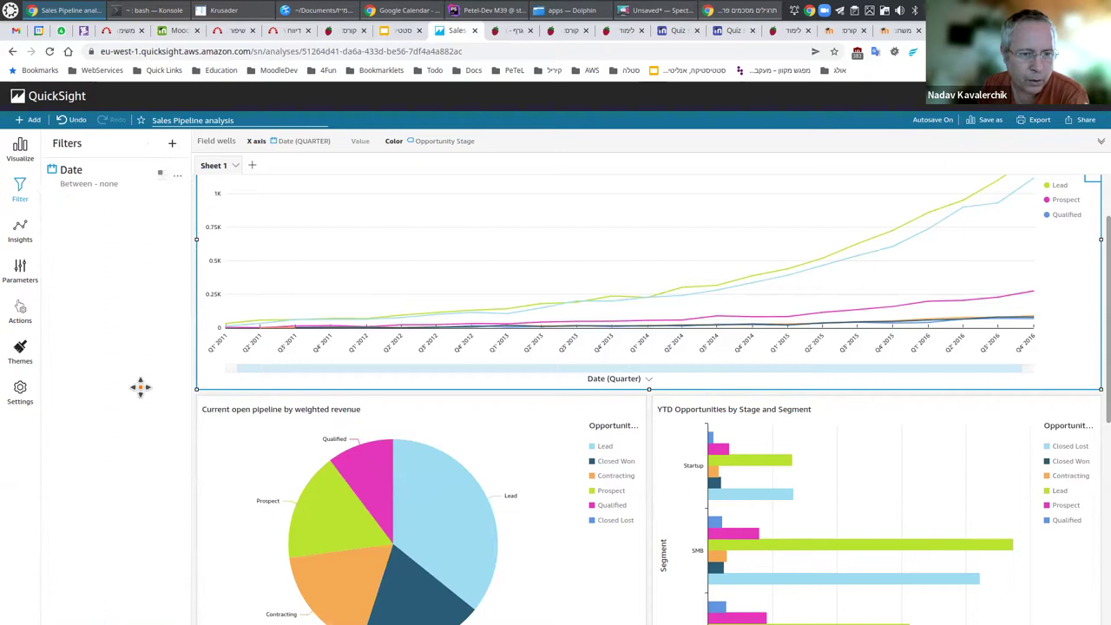
Add a new sheet to the analysis and add the Date field to its empty AutoGraph visual
click(16, 158)
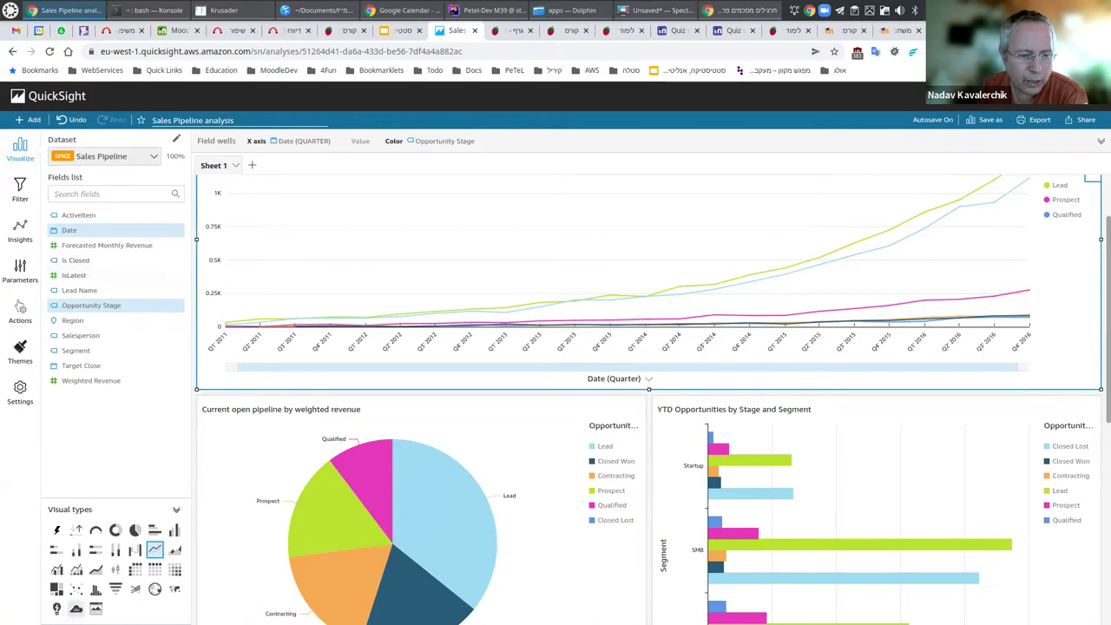
click(251, 166)
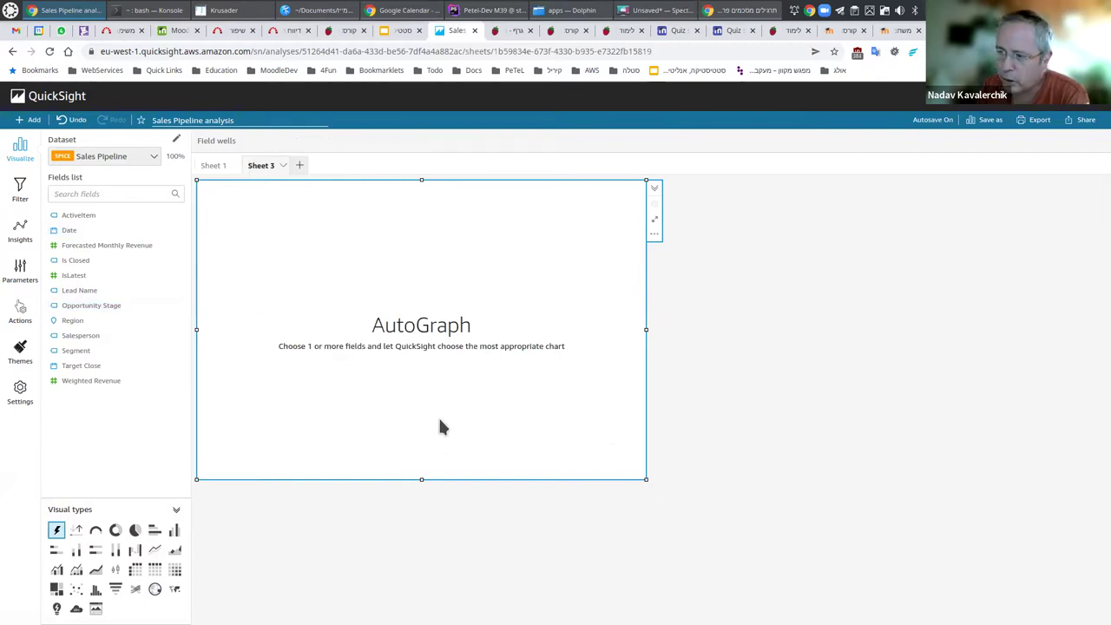
right_click(82, 235)
click(228, 238)
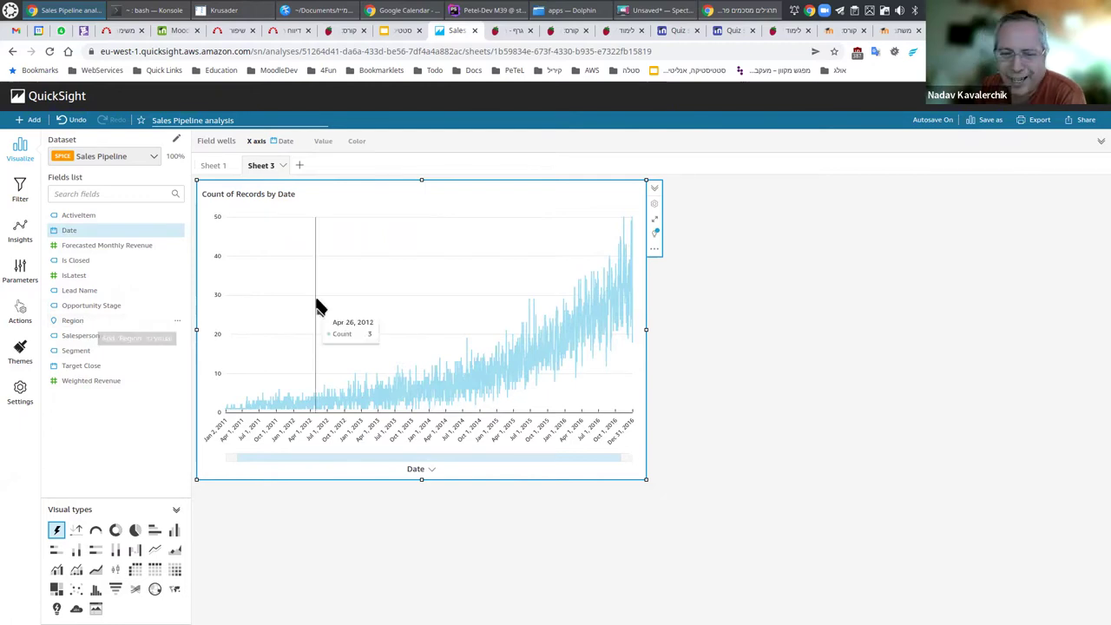
Add Opportunity Stage as the new visual's value, change it to a waterfall chart, and expand its field wells
drag(110, 306, 223, 306)
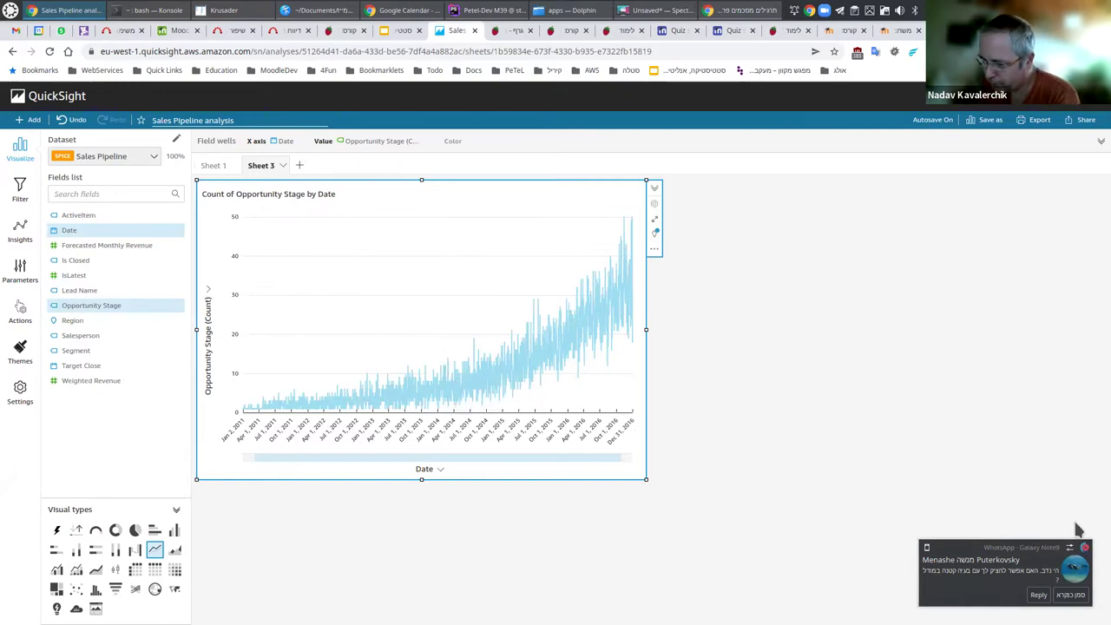
click(1085, 549)
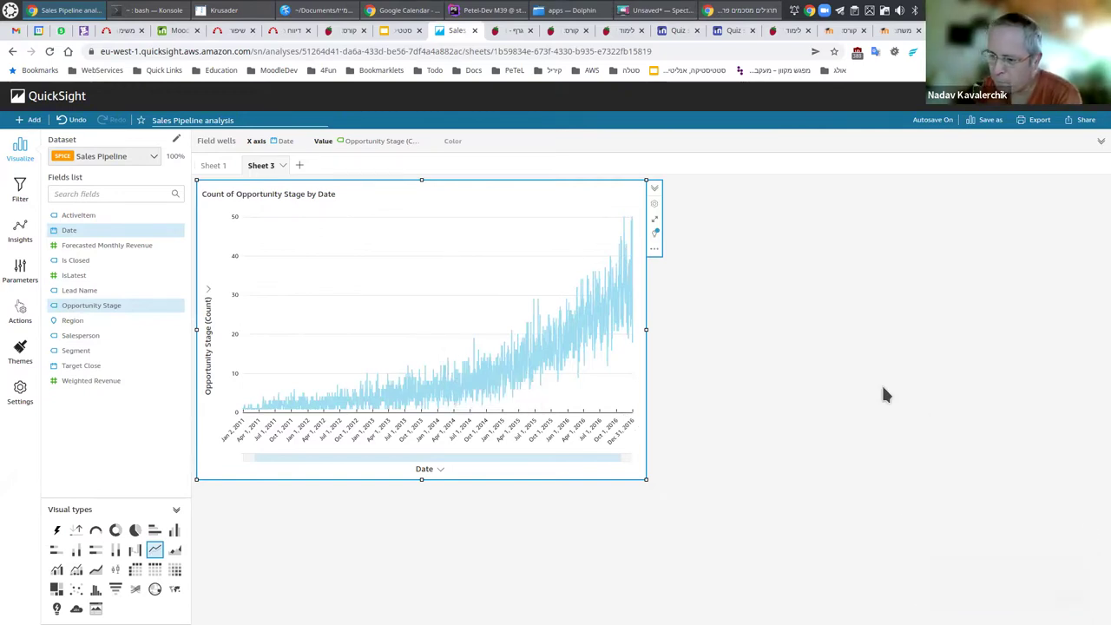
click(134, 550)
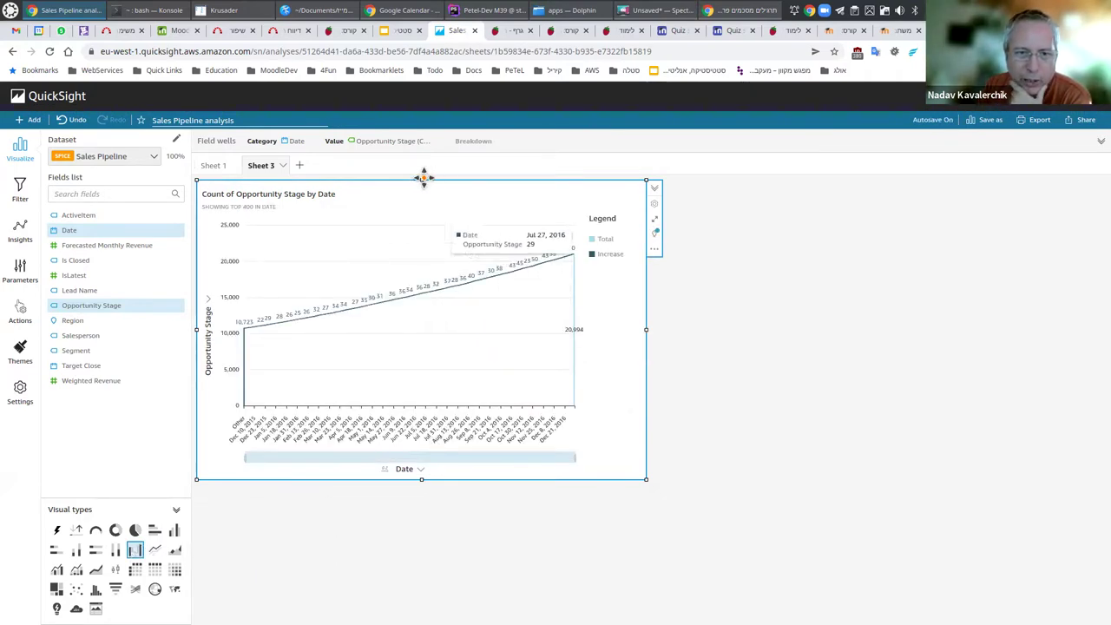
click(493, 143)
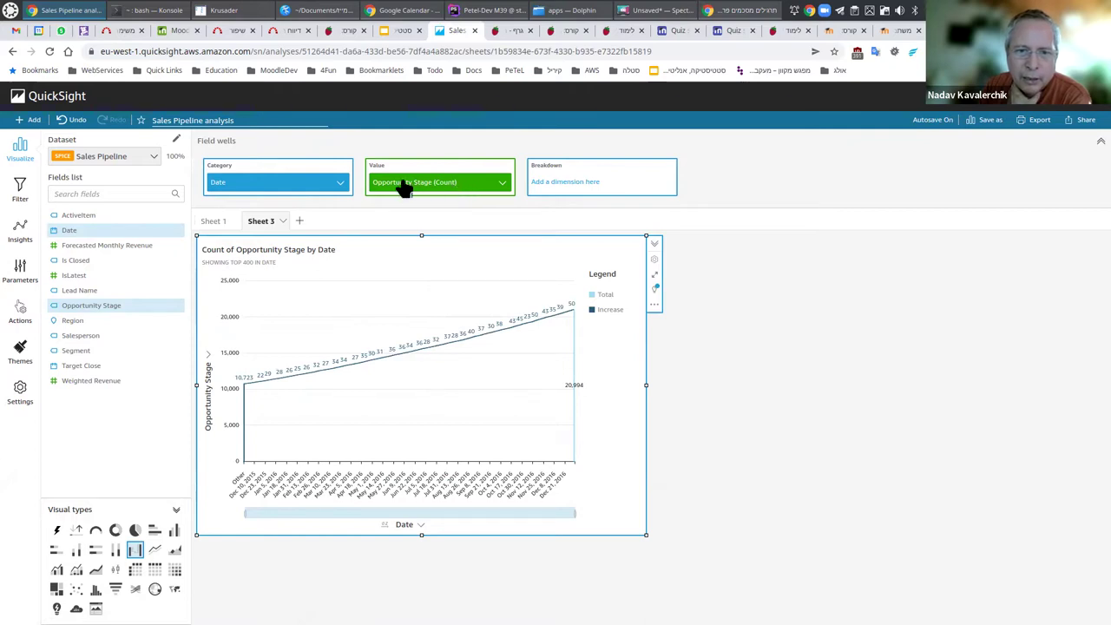
mouse_move(395, 319)
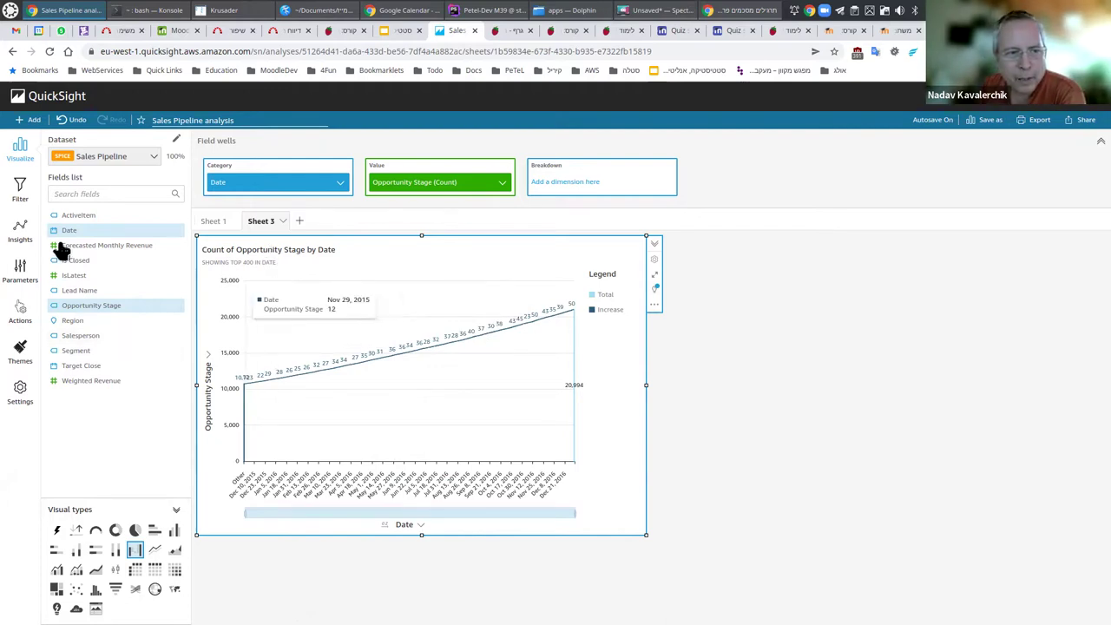
Review the suggested insights for the waterfall chart and display the analysis parameters
click(19, 232)
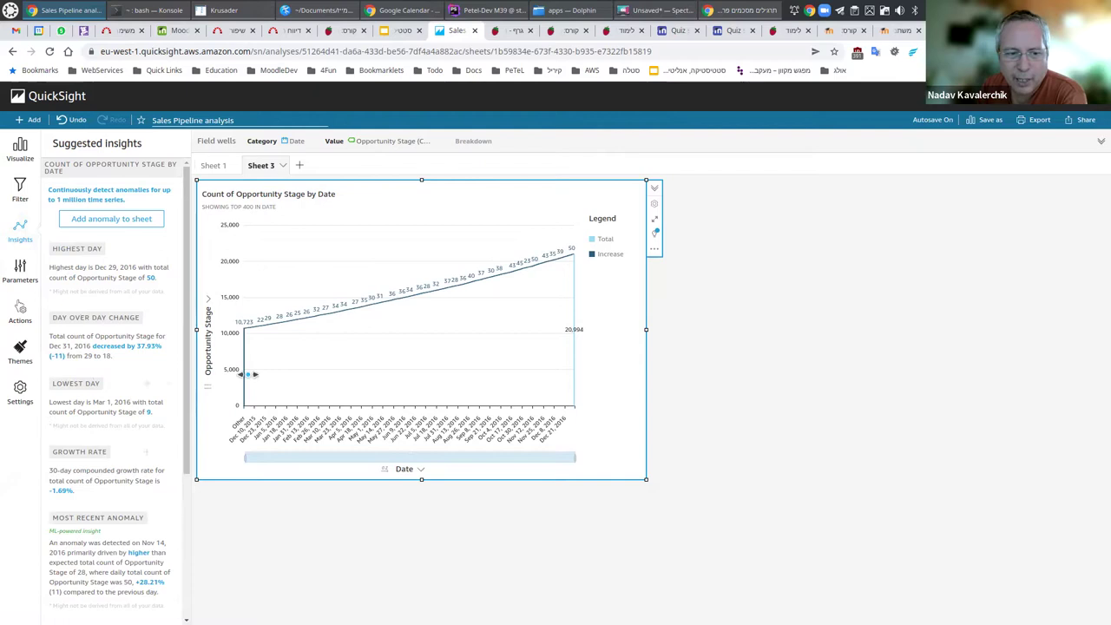
scroll(104, 290, down, 4)
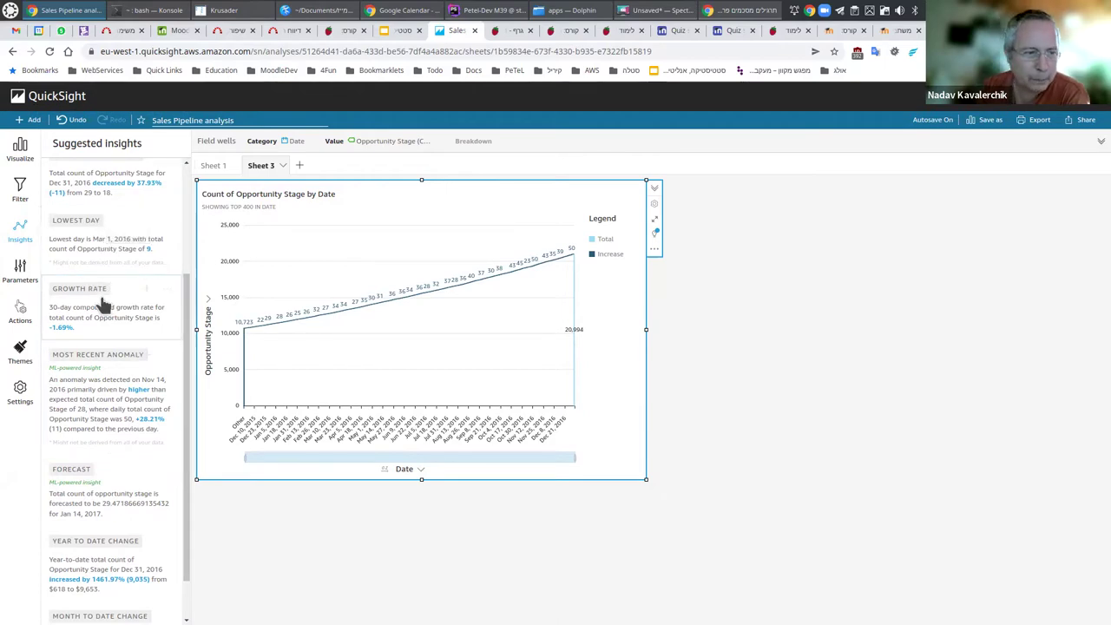
click(20, 269)
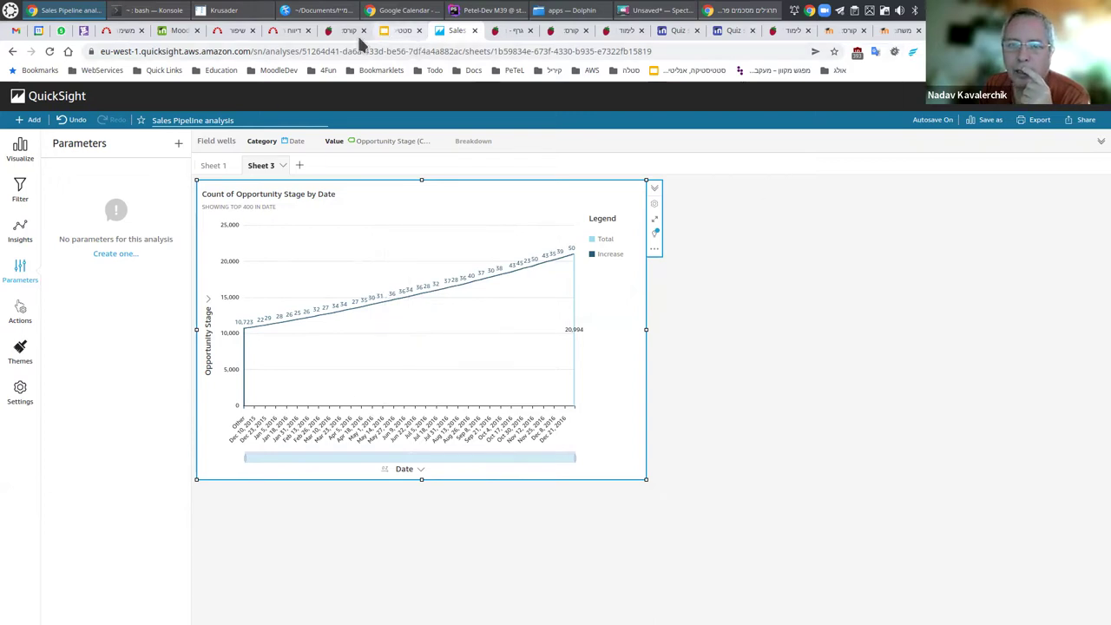
Switch to the Google Slides presentation, leave the slideshow, and open the Real User Monitoring (RUM) Analytics slide
click(388, 33)
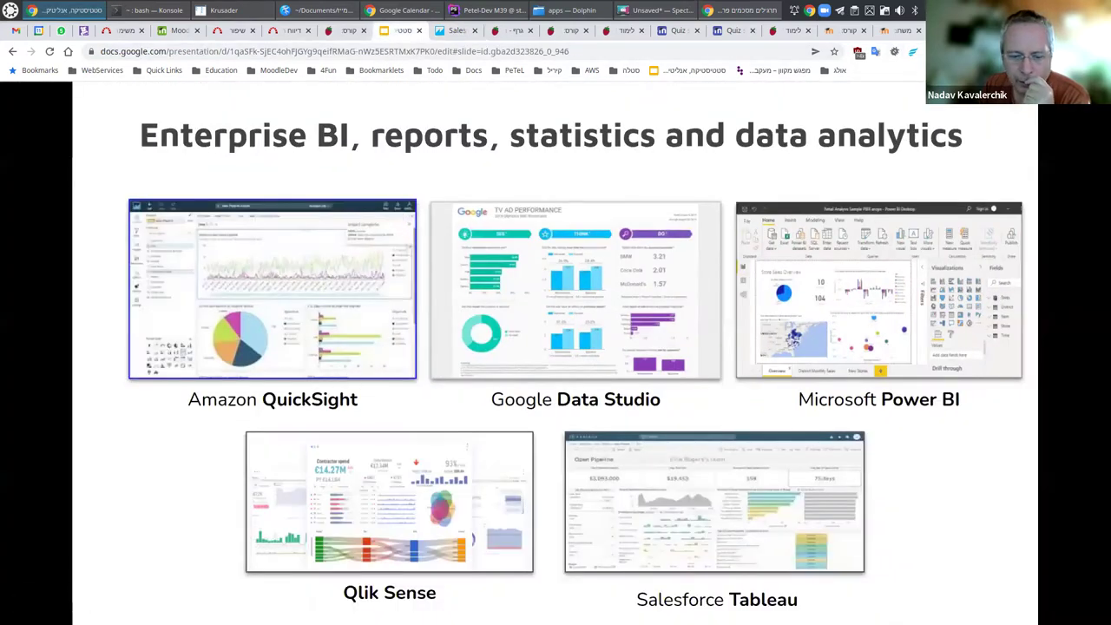
key(Escape)
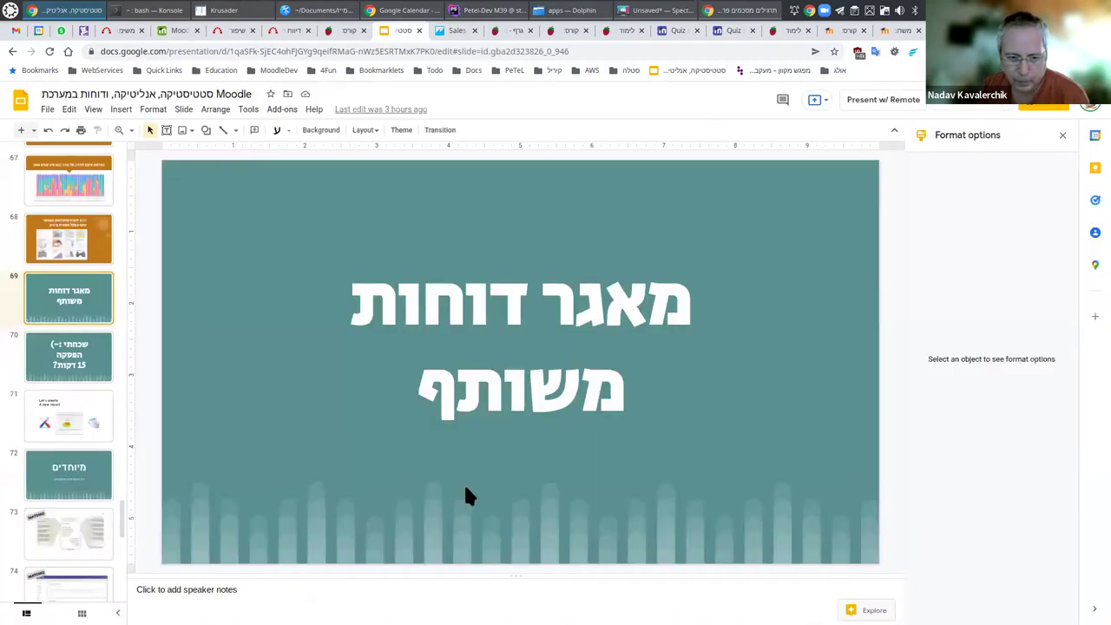
scroll(68, 512, down, 8)
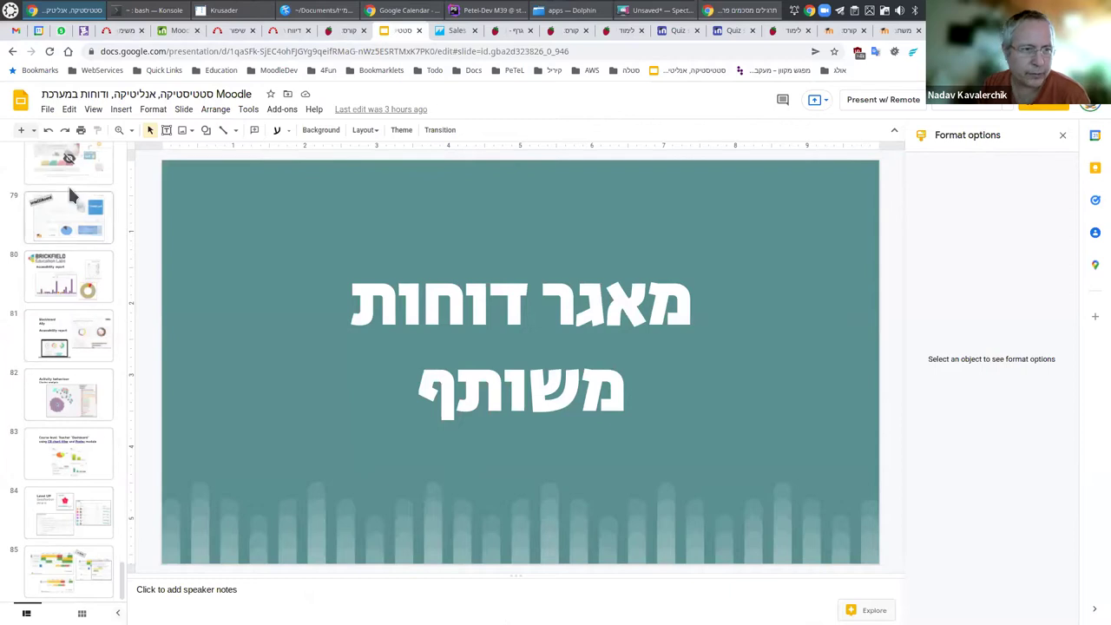
scroll(68, 188, up, 1)
scroll(68, 196, up, 3)
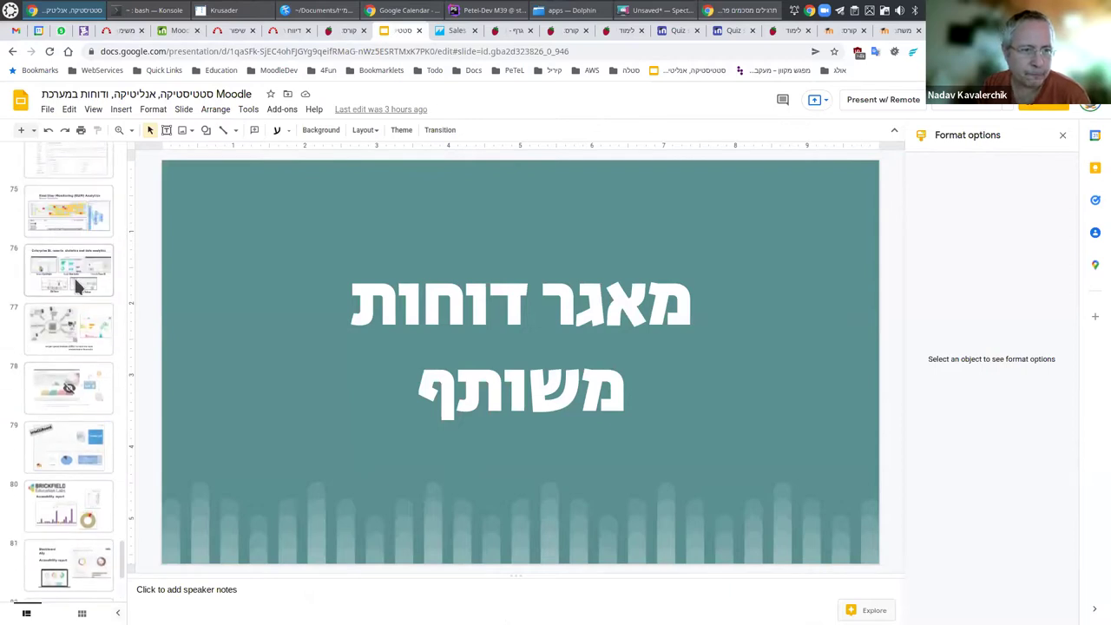
click(75, 221)
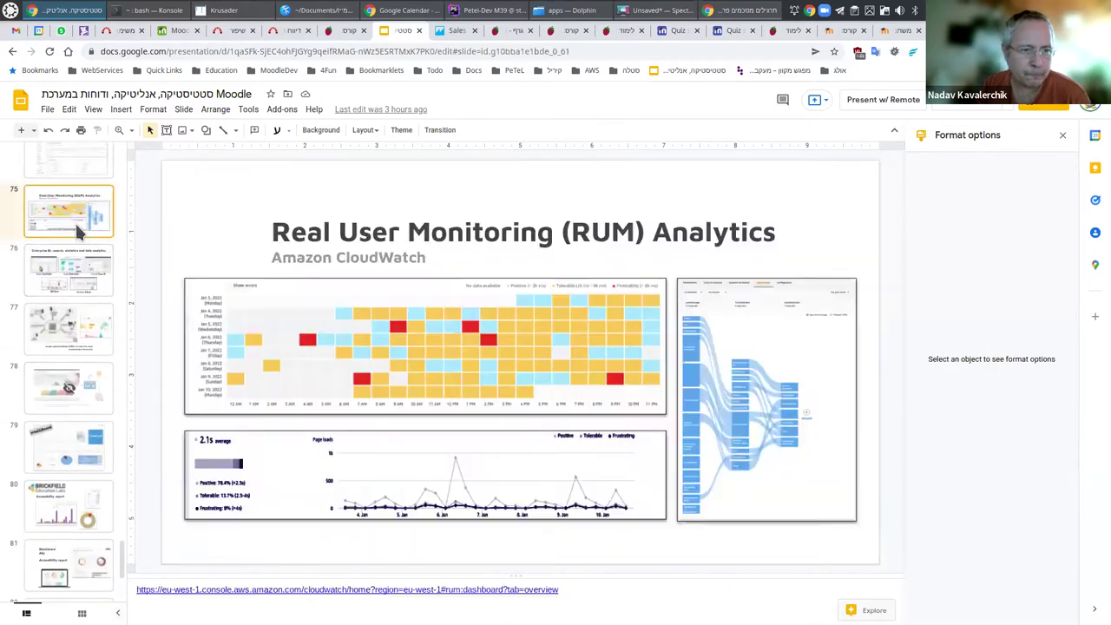
Select the Enterprise BI slide and open the Moodle course link for the embedded QuickSight dashboard from its speaker notes
click(75, 273)
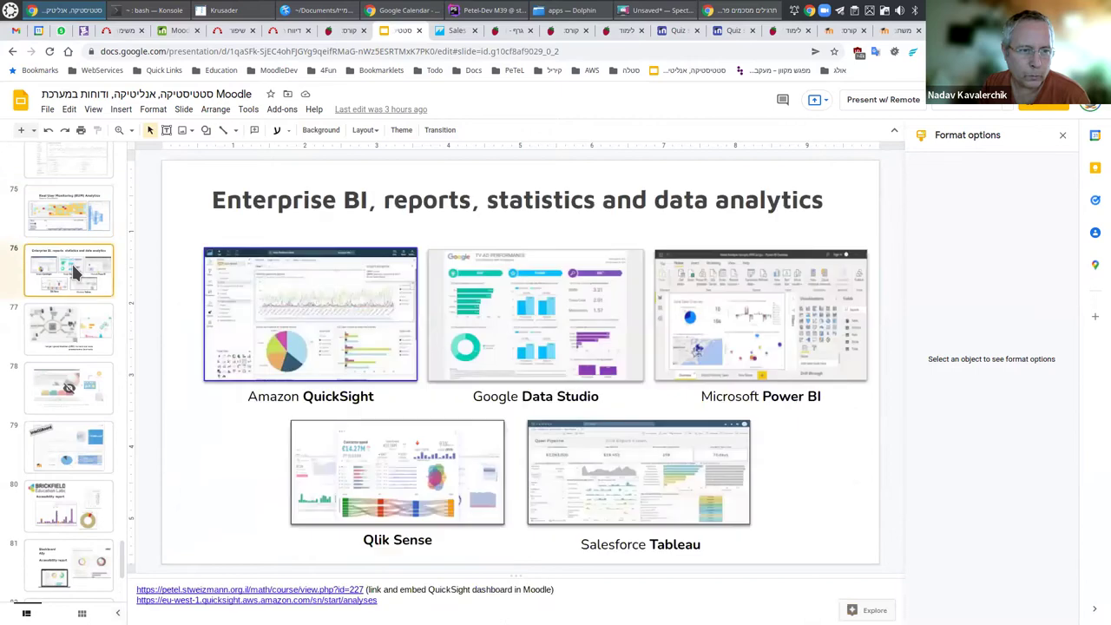
click(280, 591)
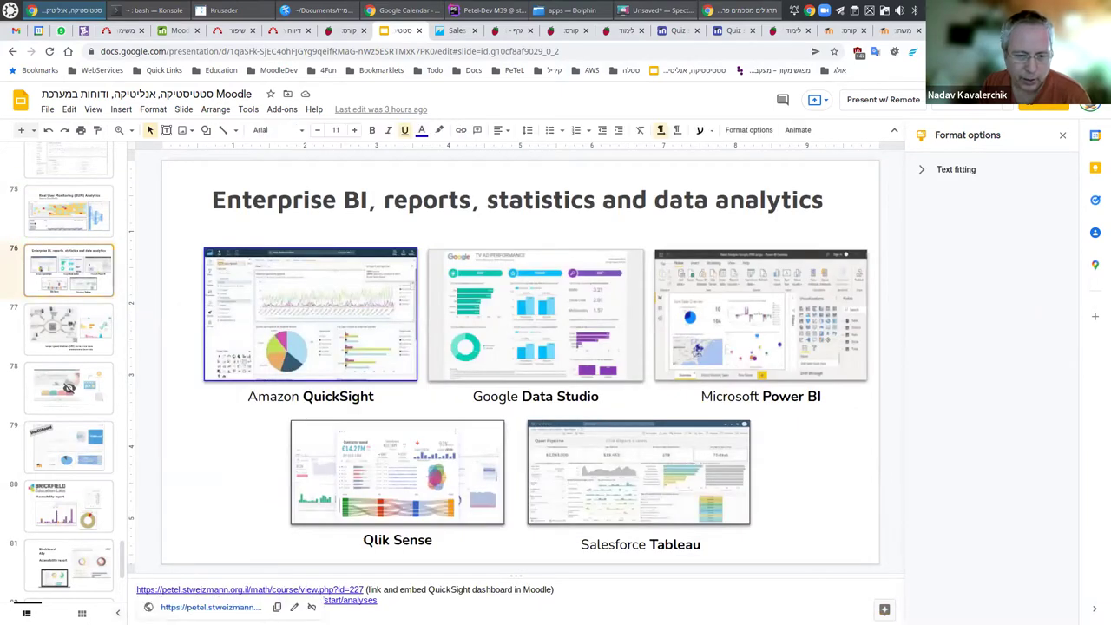
click(210, 607)
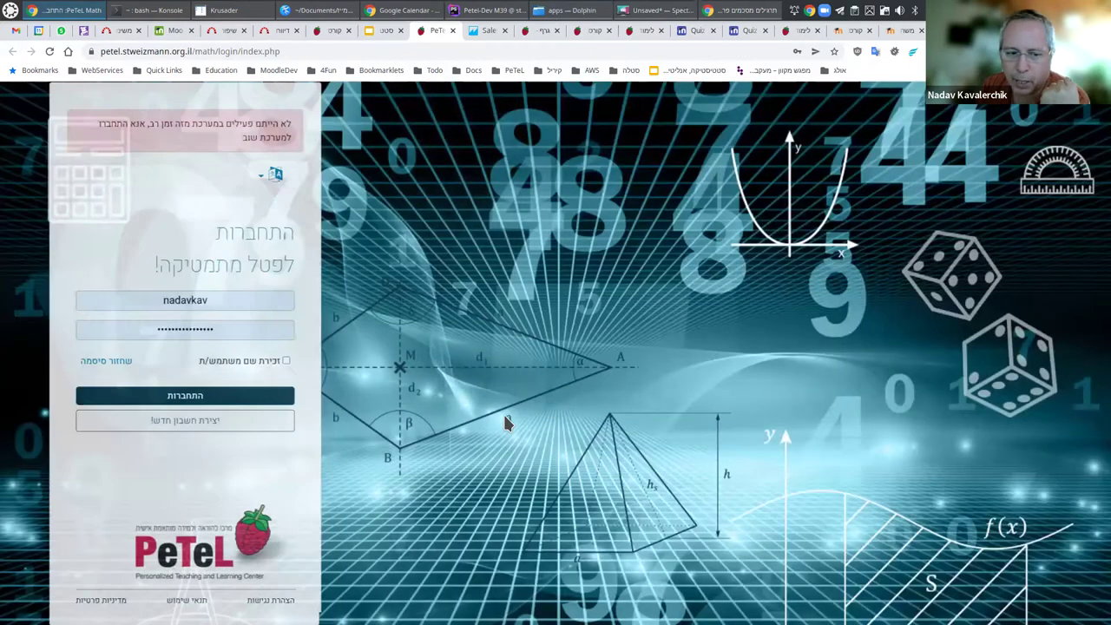
Log in to PeTeL Math with the saved credentials and open the course's QuickSight statistics link in an enlarged pop-up window
click(119, 402)
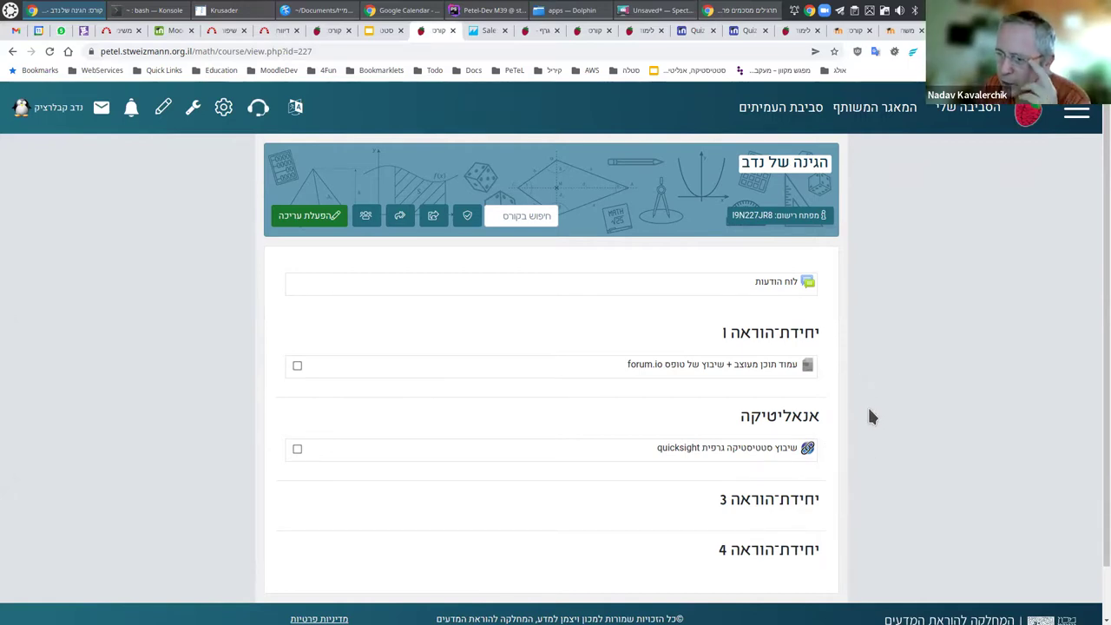
click(723, 450)
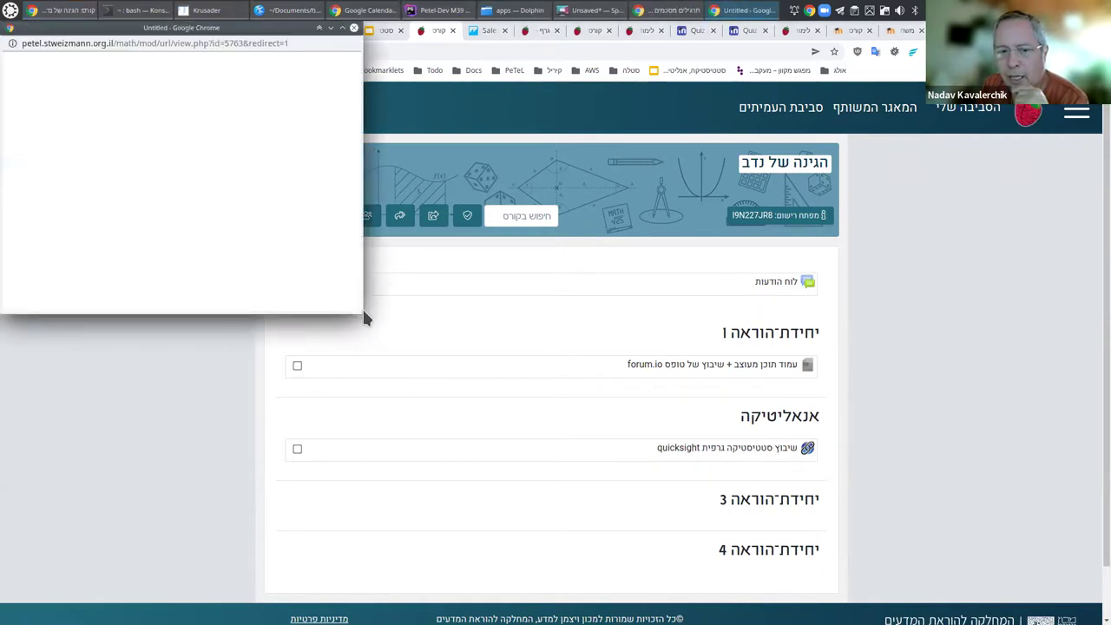
drag(361, 311, 526, 476)
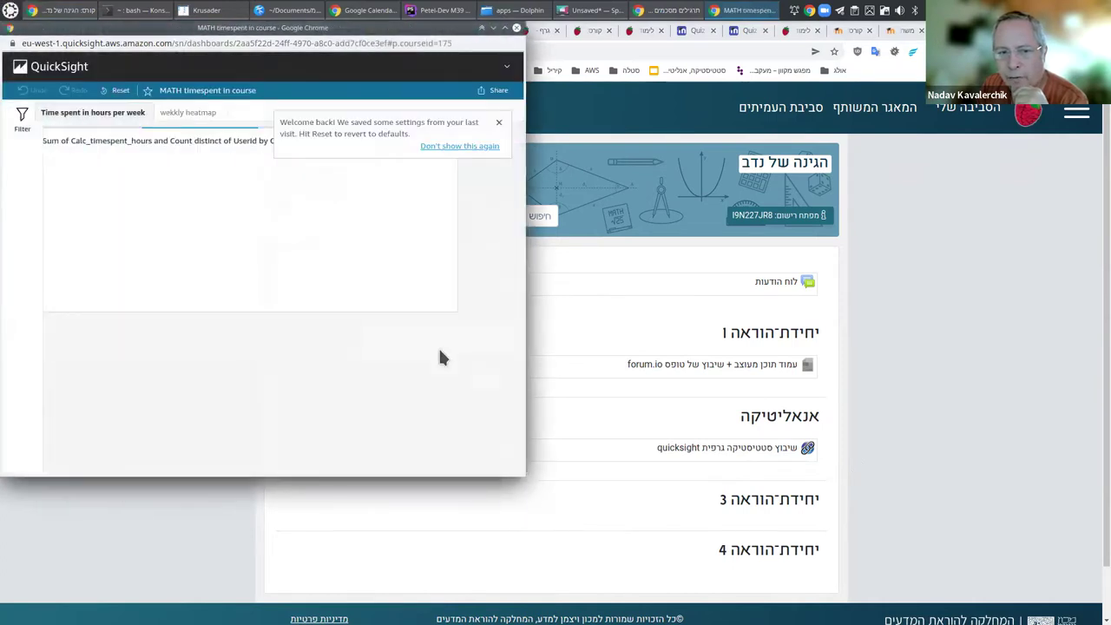
Dismiss the saved-settings notice, view the MATH timespent in course dashboard in a wider window, and close it
click(499, 122)
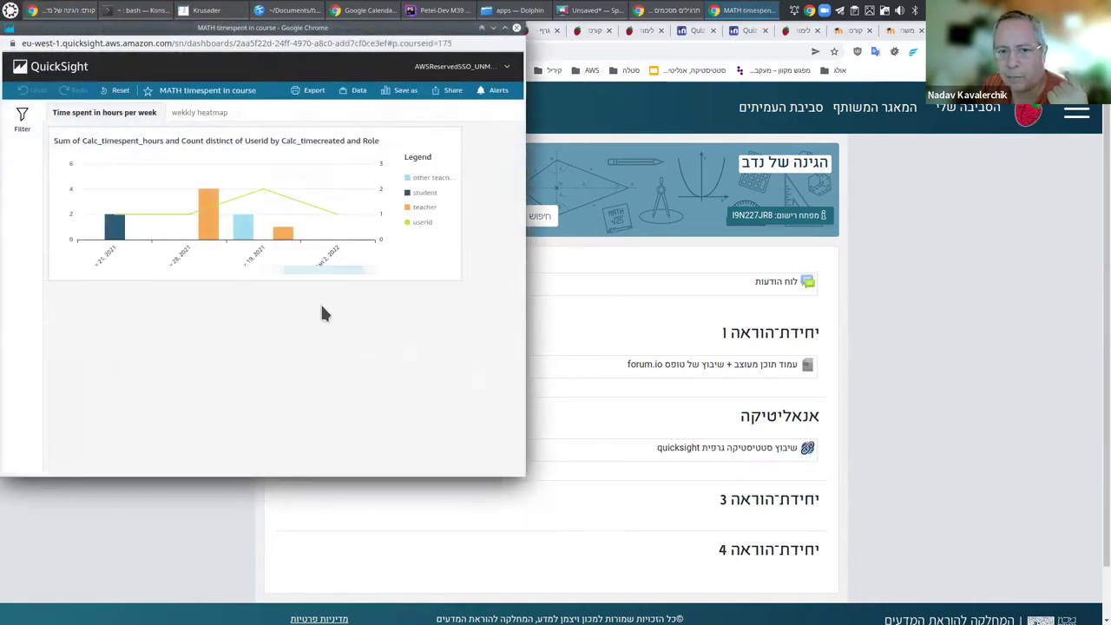
drag(525, 473, 640, 440)
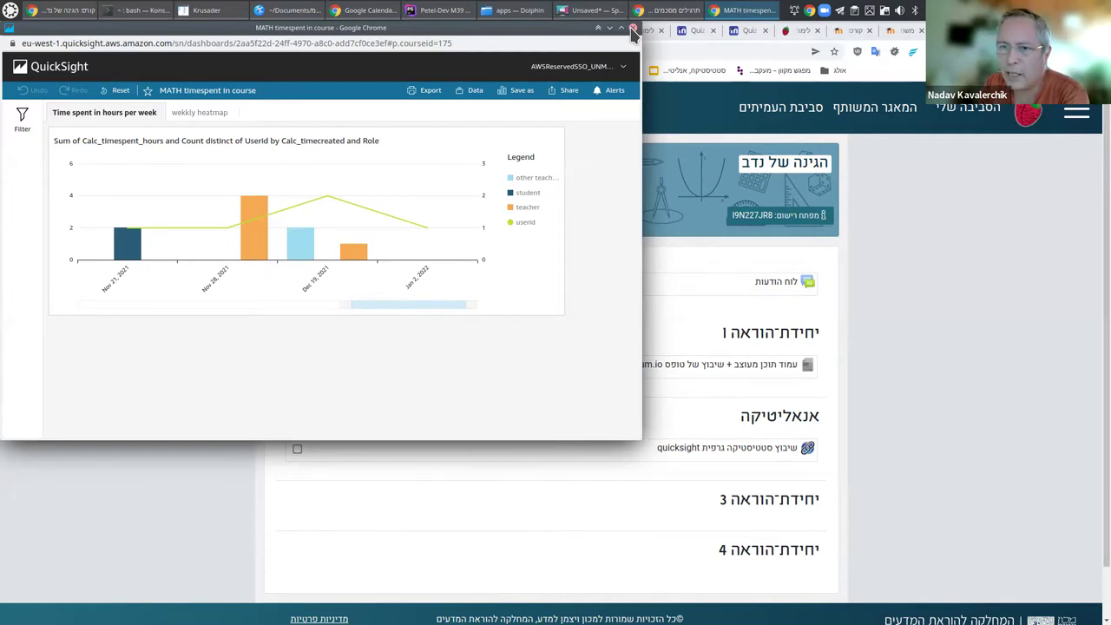
click(633, 30)
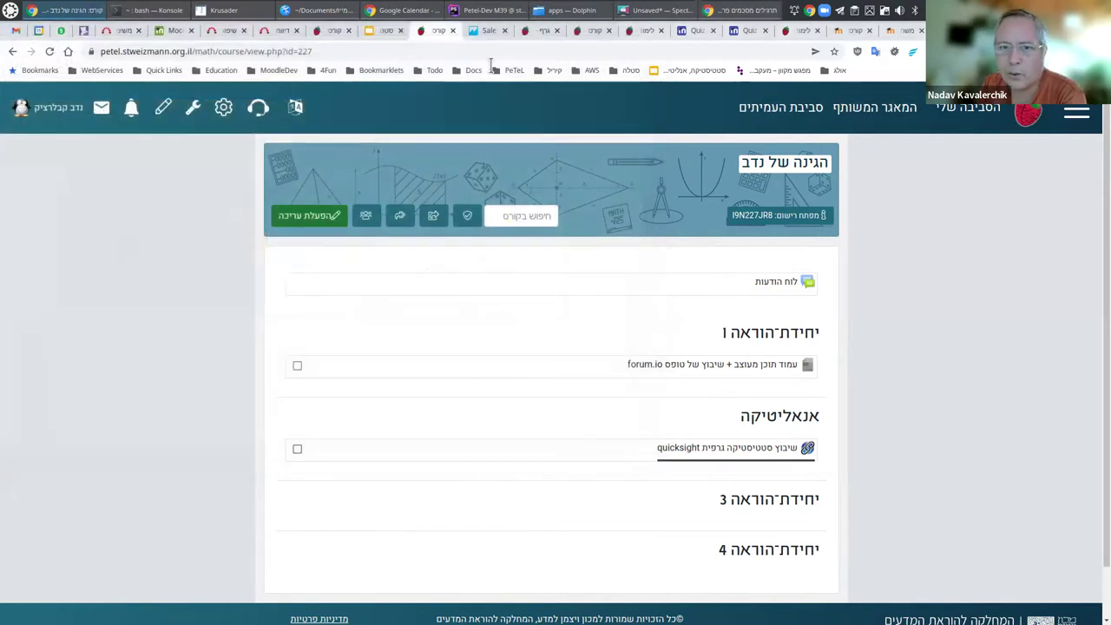
Switch back to the Sales Pipeline analysis in QuickSight and view its custom action options and the waterfall chart's Sep 23, 2016 data-point options
click(384, 30)
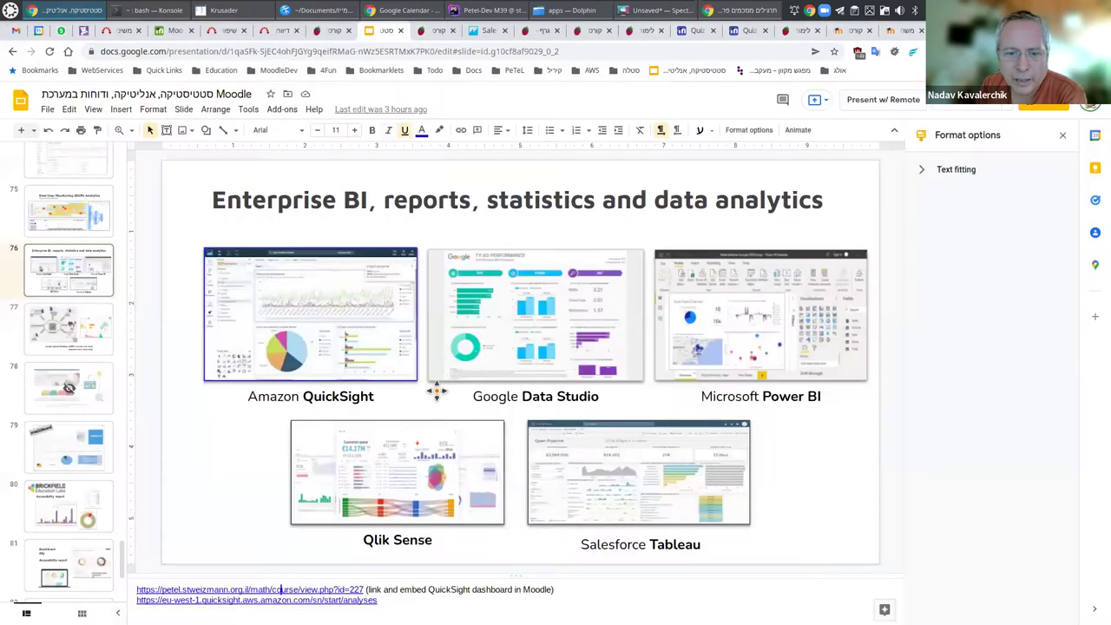
click(485, 30)
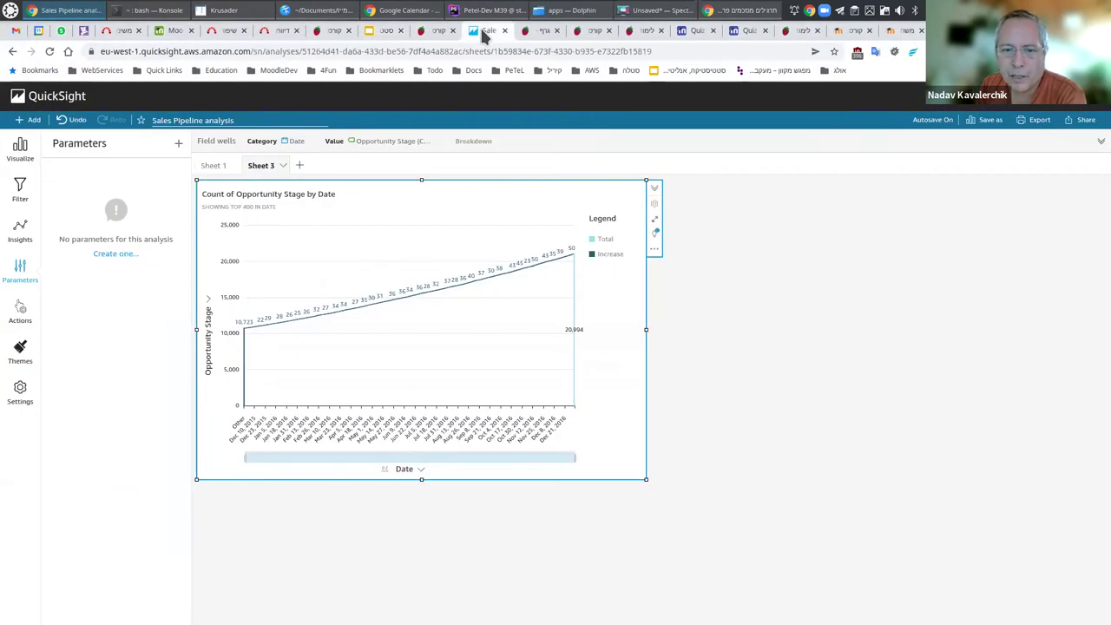
click(19, 152)
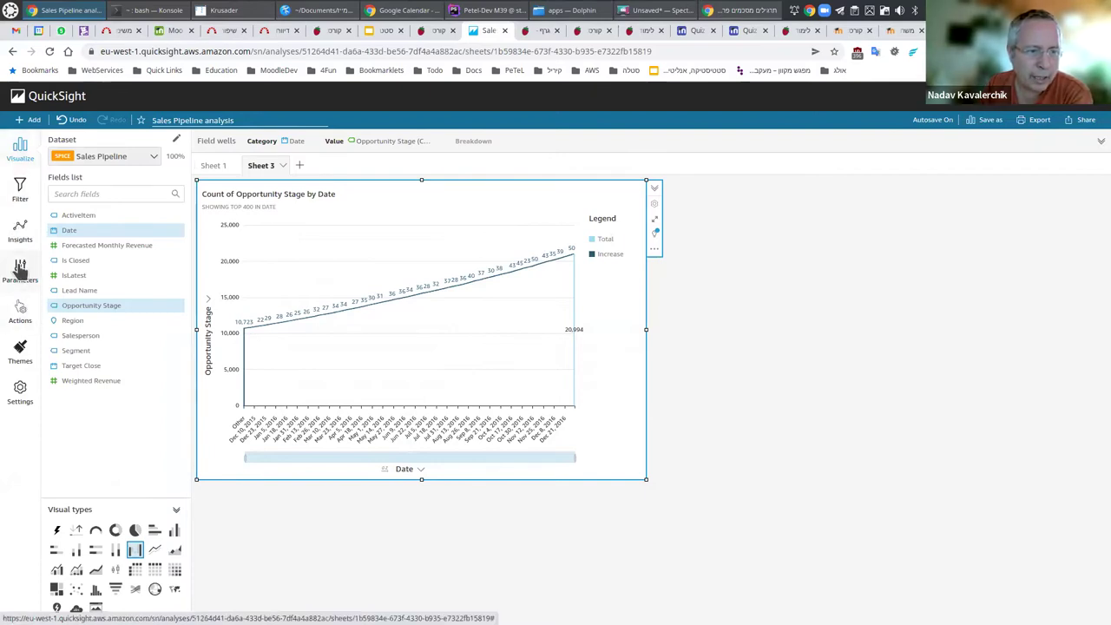
click(19, 311)
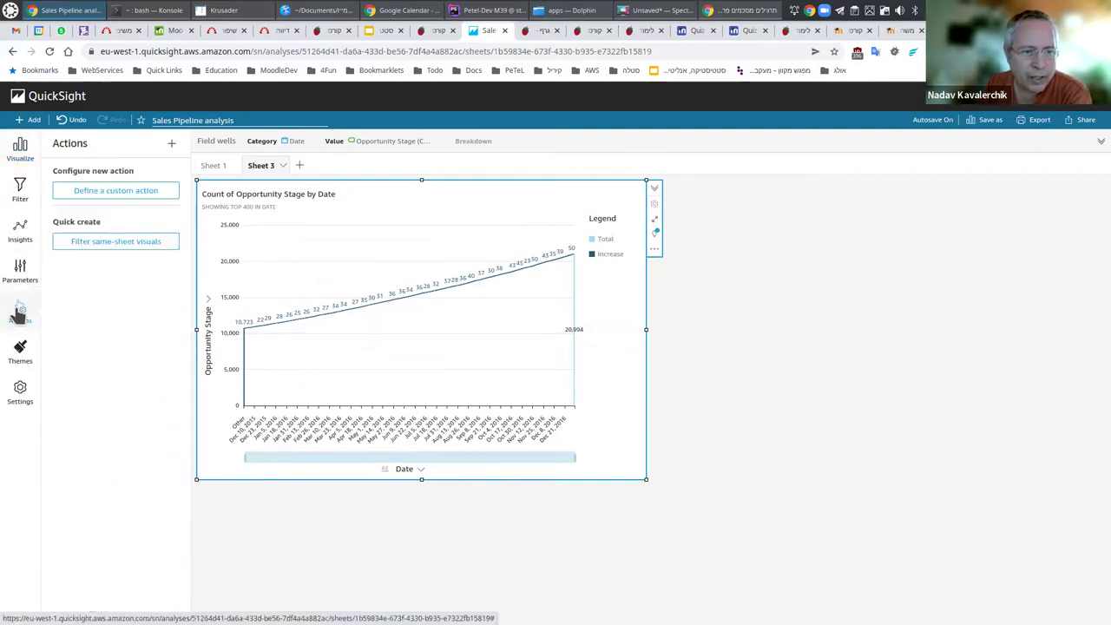
click(493, 274)
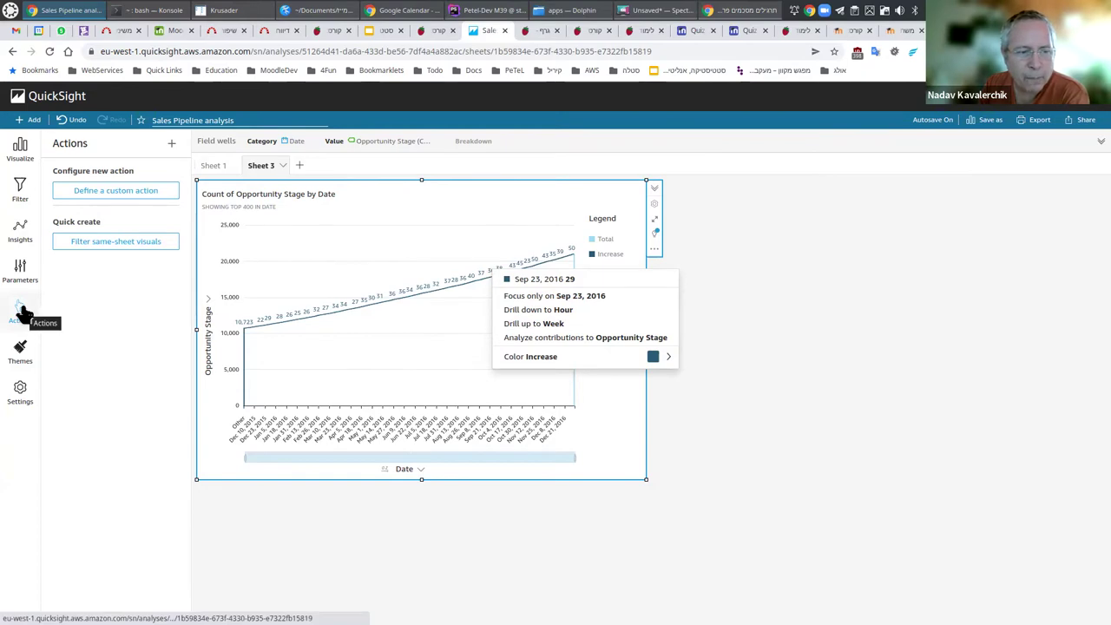
Review the analysis's themes and layout settings, and return to its dataset fields and visual types
click(20, 357)
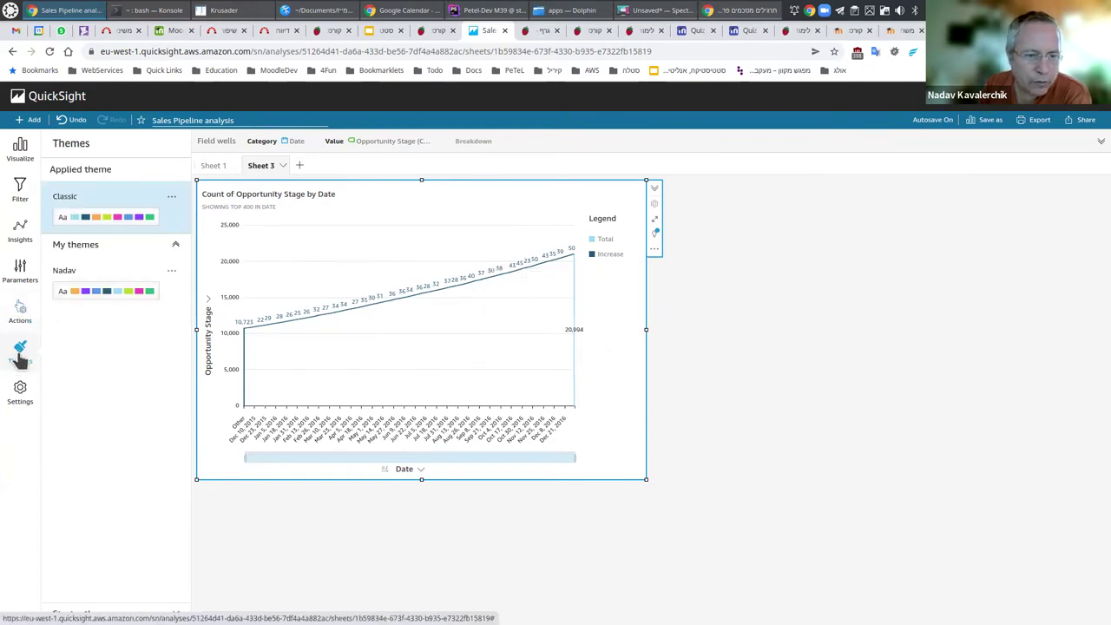
click(21, 392)
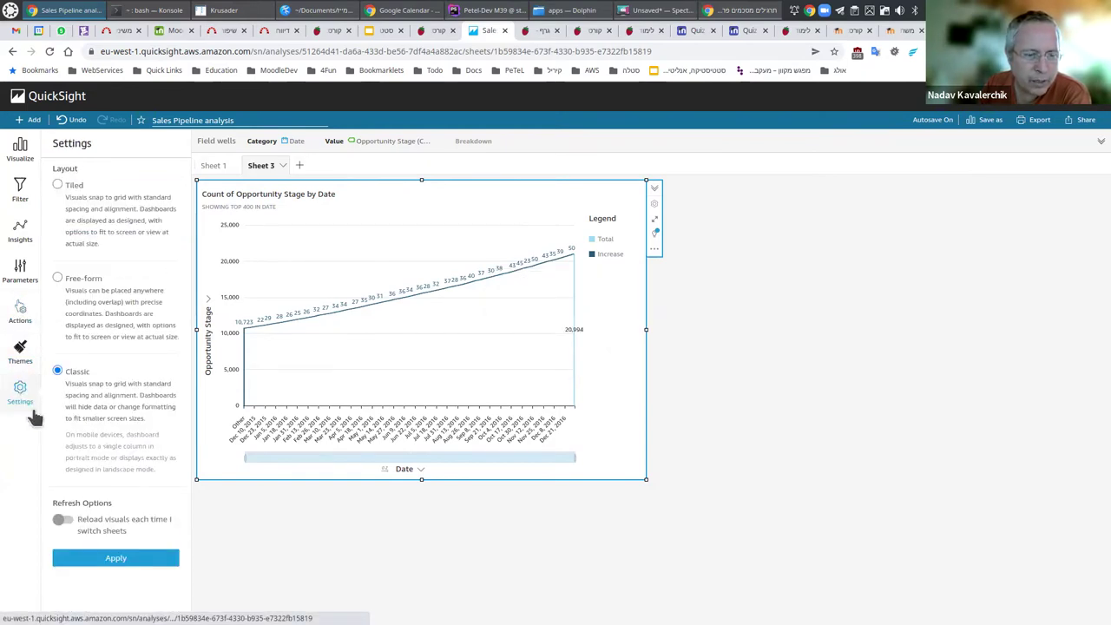
click(19, 358)
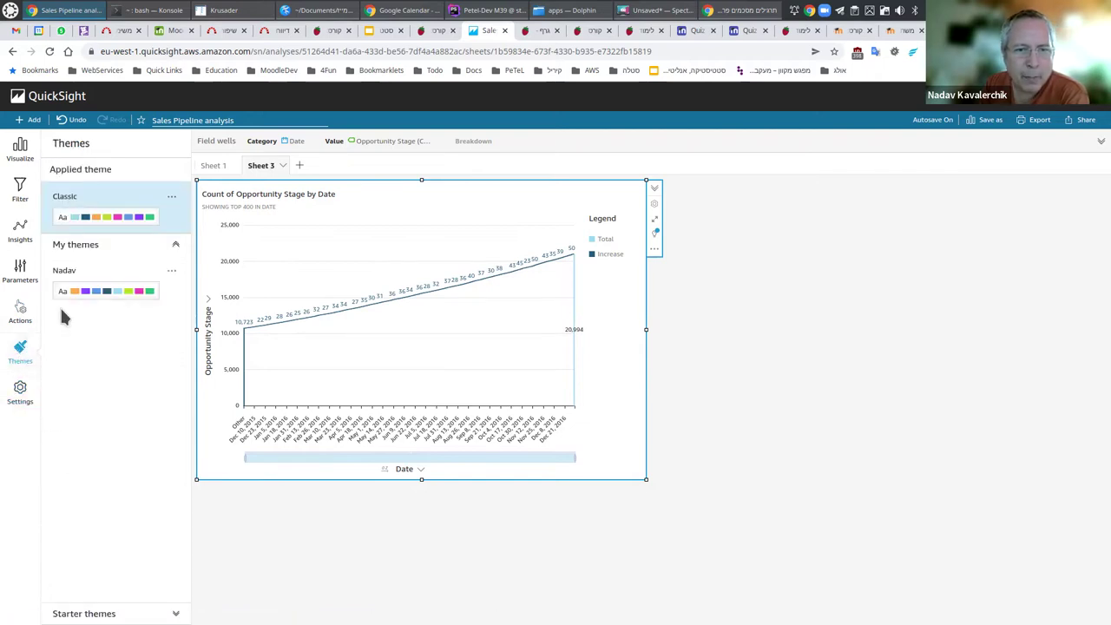
click(17, 156)
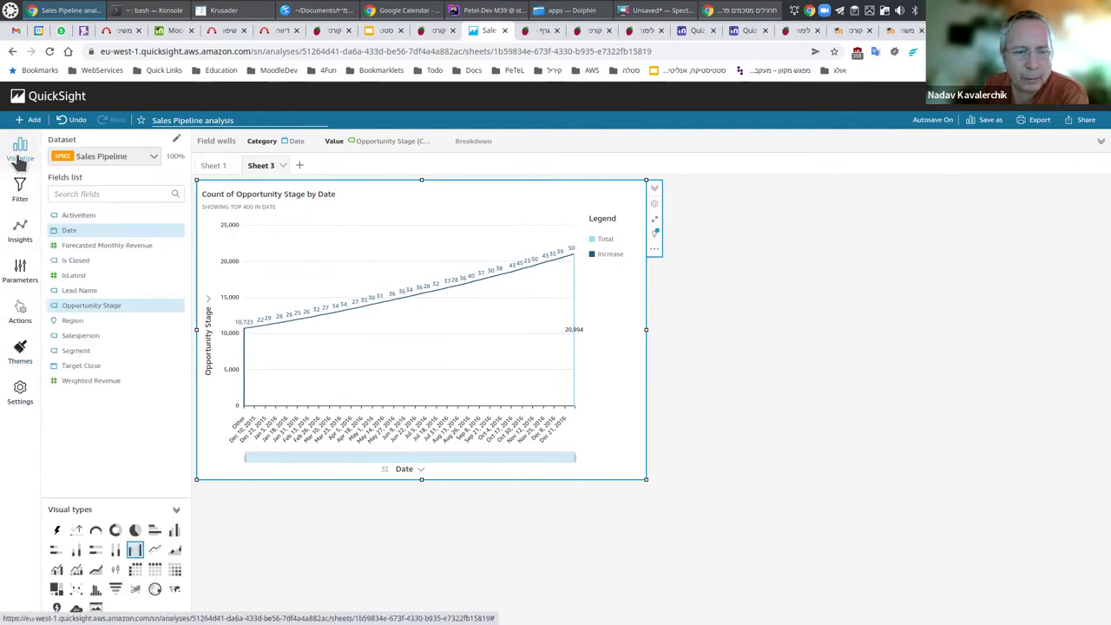
Examine the visuals on Sheet 1 of the Sales Pipeline analysis, from the historical opportunity pipeline to revenue realized by region
click(211, 166)
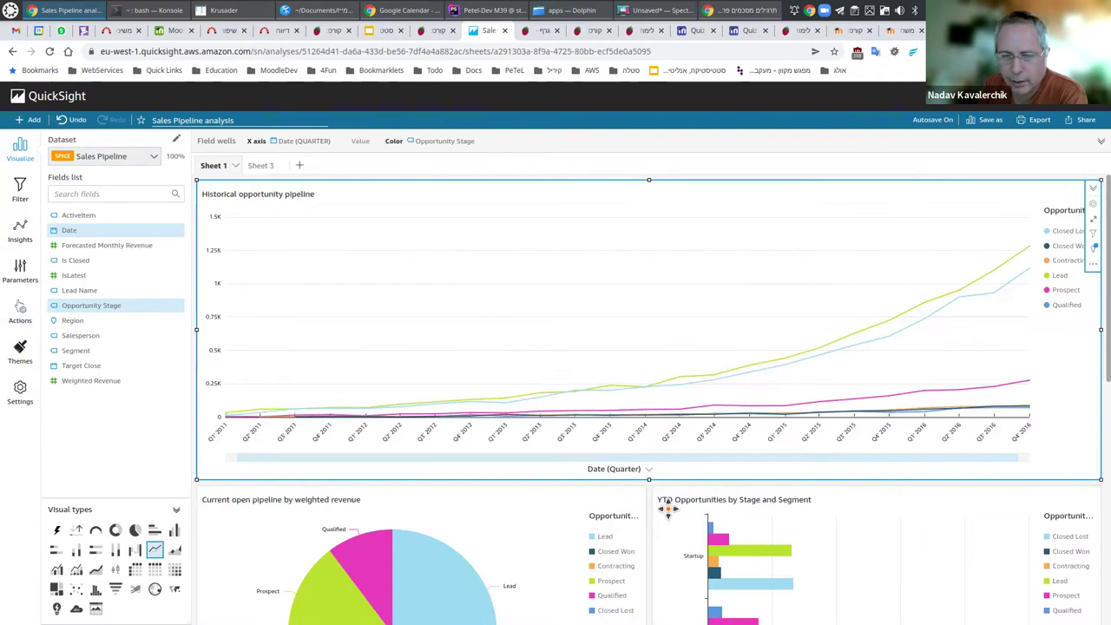
scroll(667, 510, down, 3)
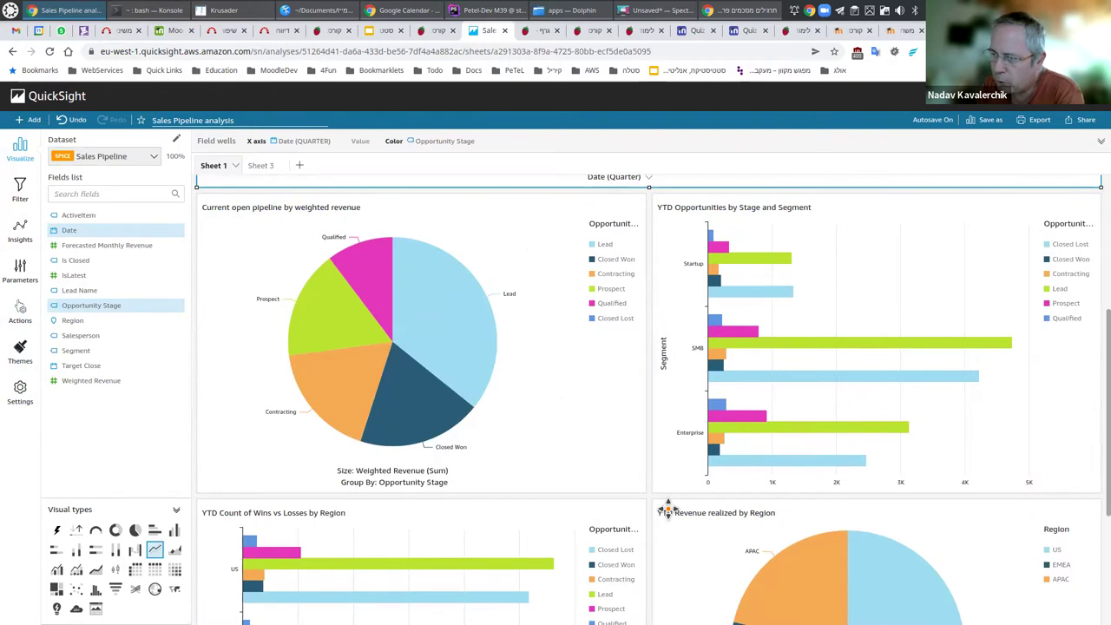
scroll(667, 510, down, 2)
scroll(668, 508, down, 1)
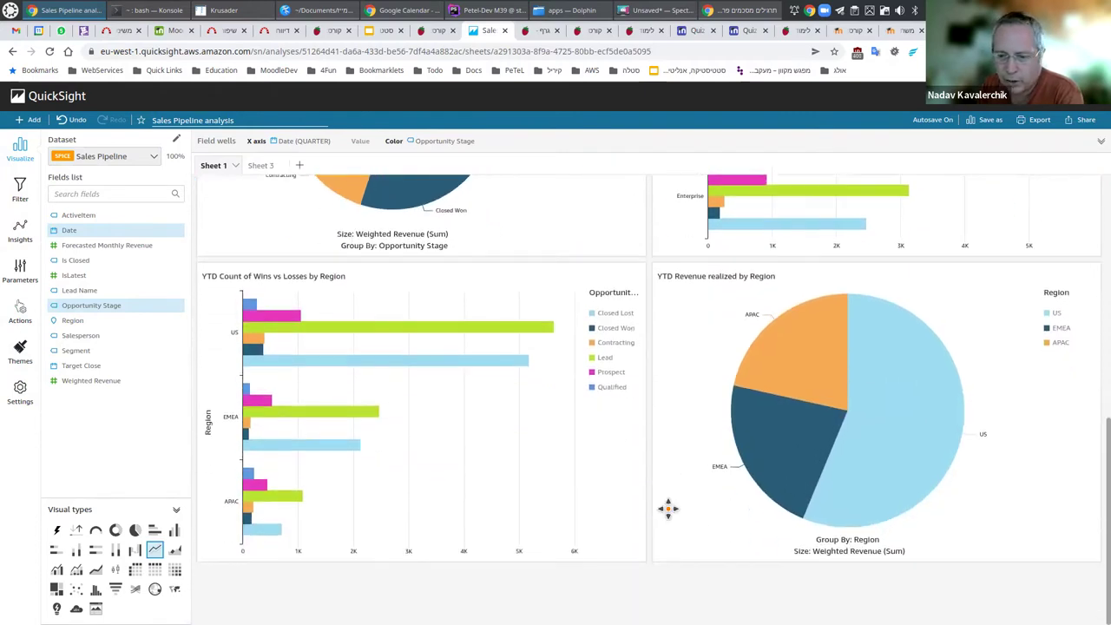
scroll(667, 508, up, 6)
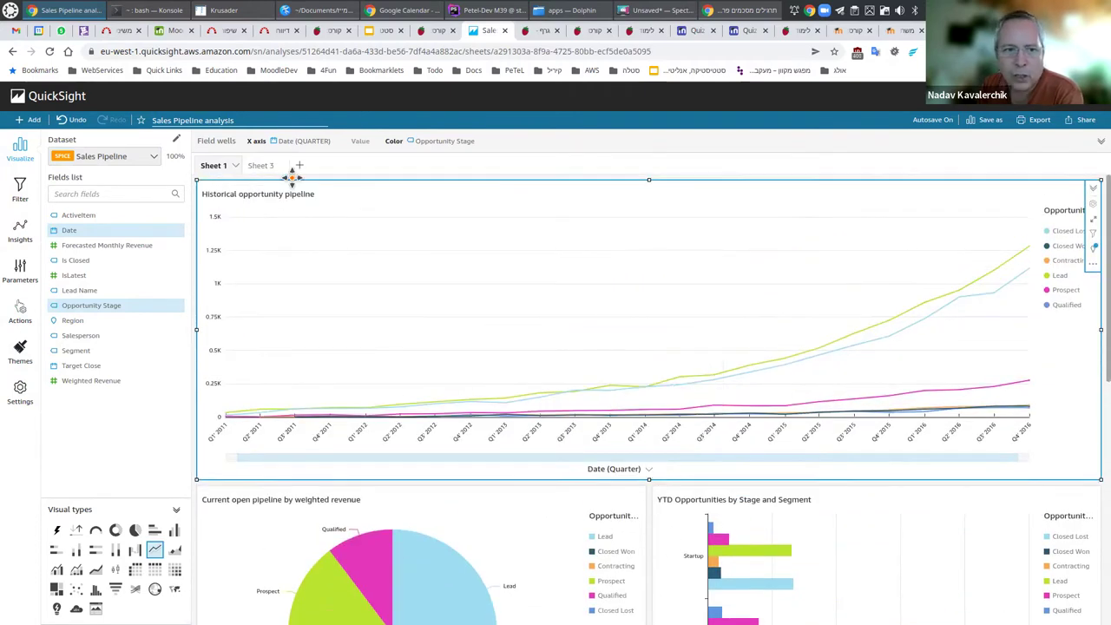
Leave the Sales Pipeline analysis, look over the QuickSight analyses list, and display the list of dashboards
click(34, 102)
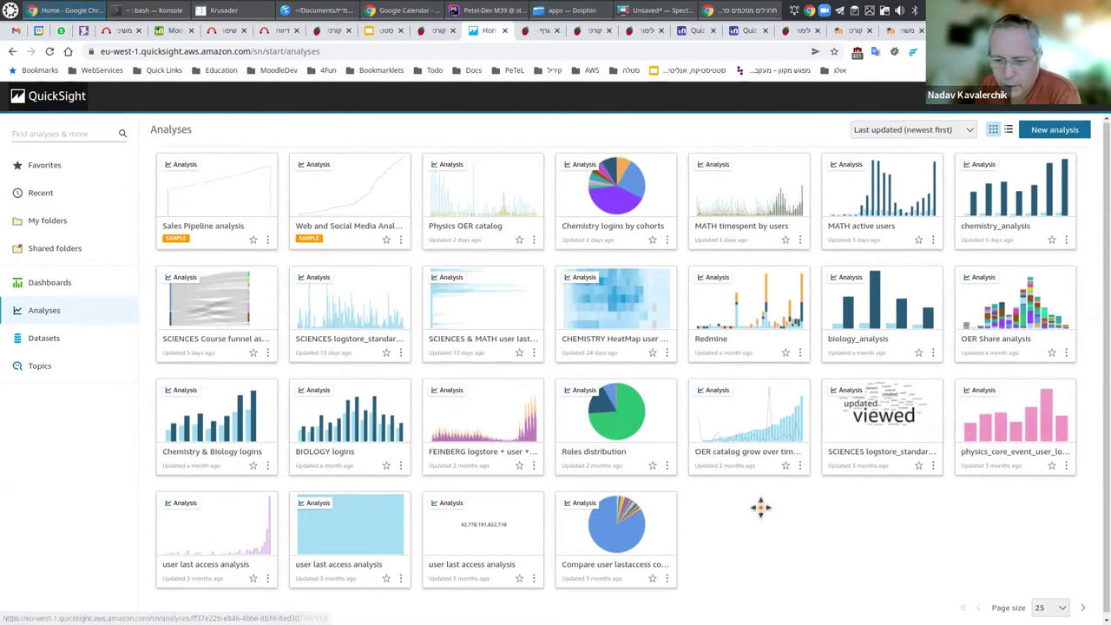
scroll(760, 507, down, 1)
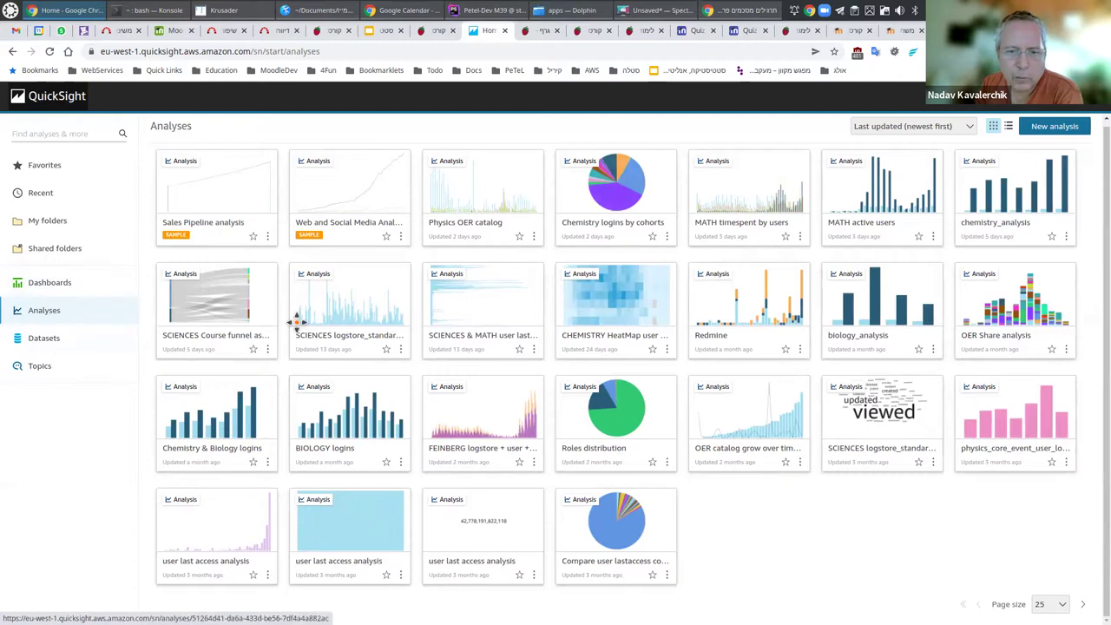
click(50, 286)
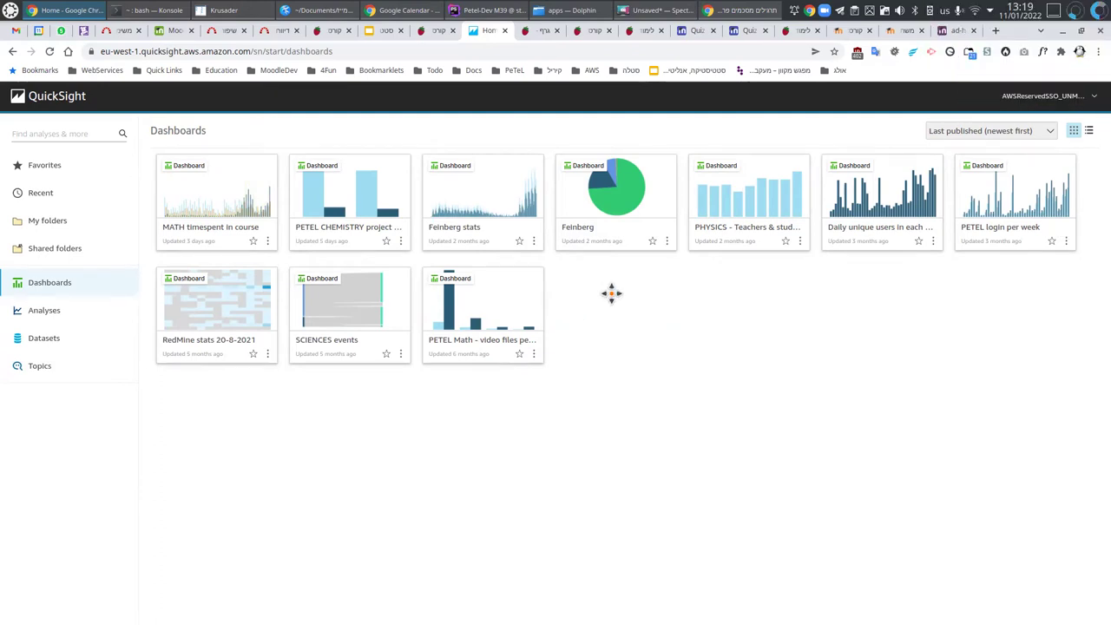
Open the Feinberg dashboard and display its dashboard sharing and permission settings
click(641, 215)
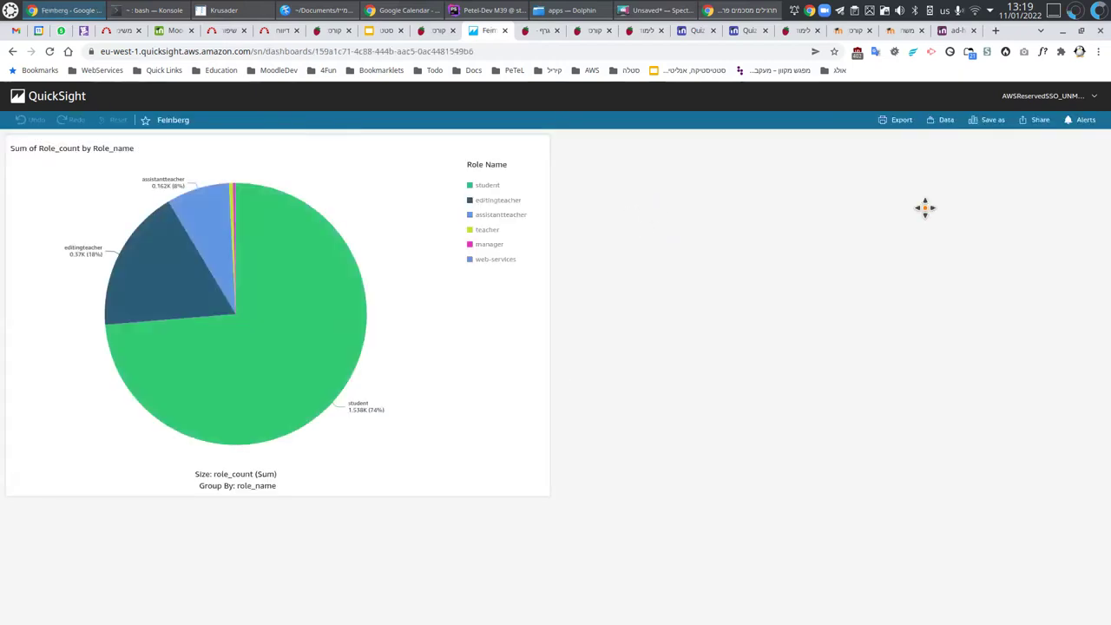
click(1035, 126)
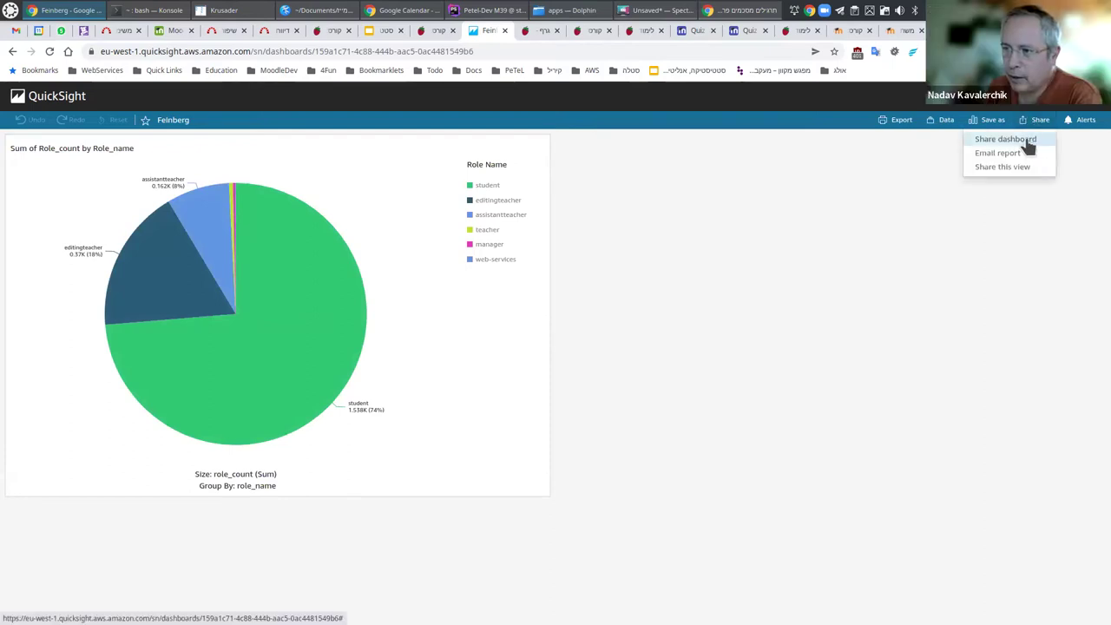
click(1028, 146)
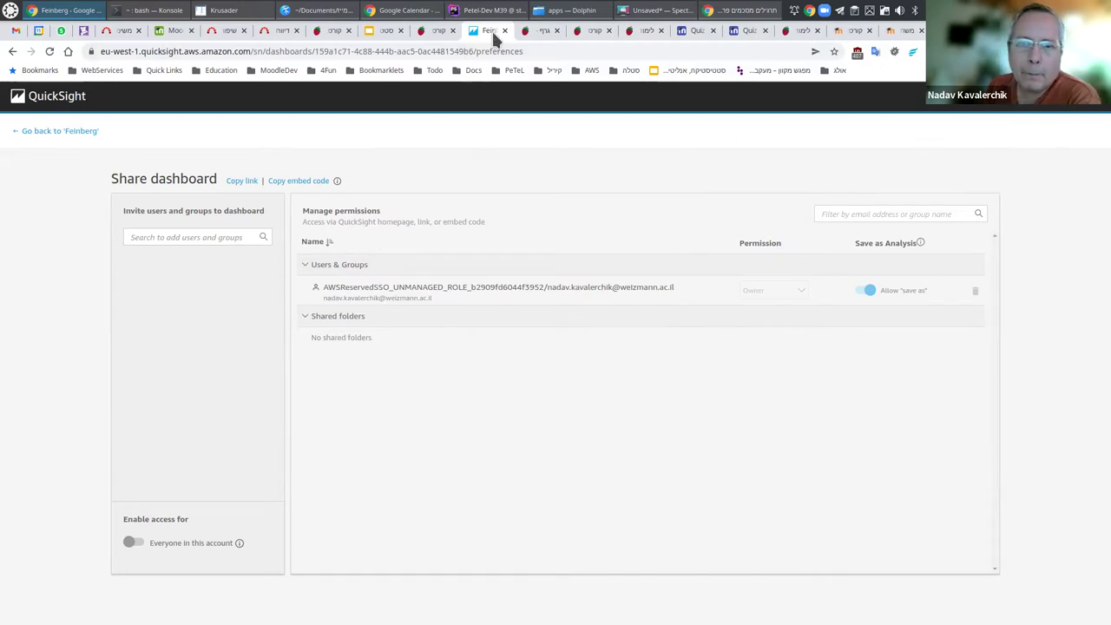
Return to the QuickSight analyses list and raise the system volume to 100%
click(49, 102)
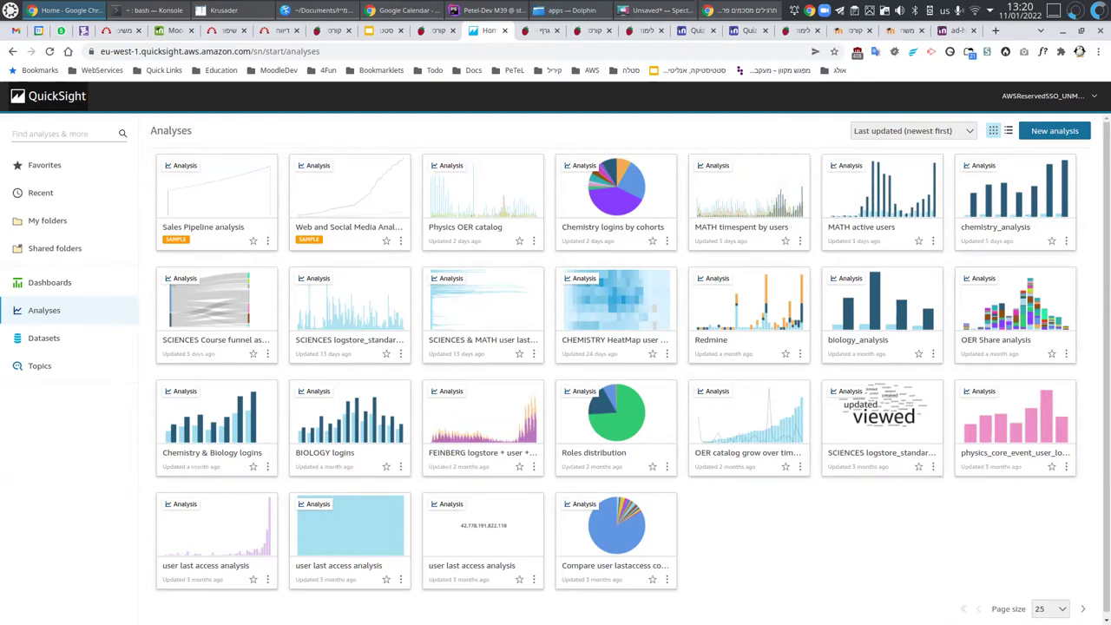
scroll(901, 12, up, 2)
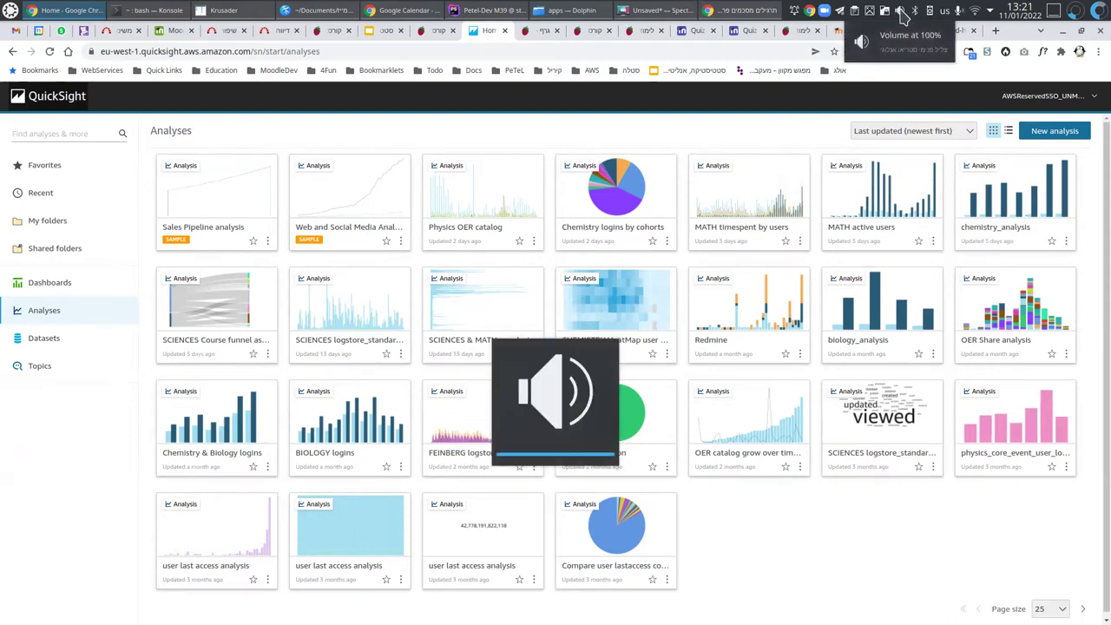